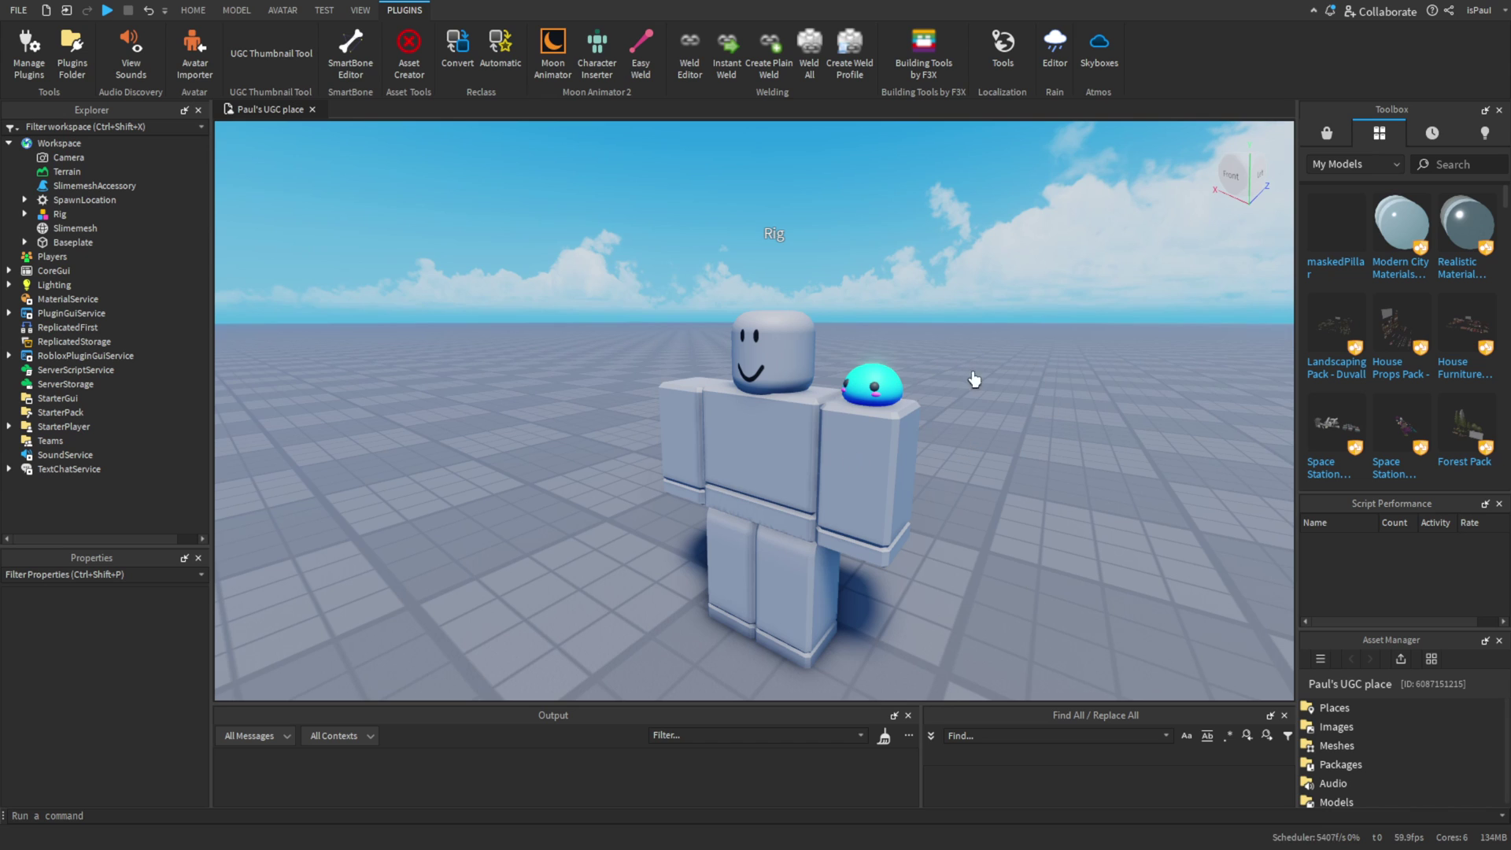
- Open the Asset Creator plugin to look over its available asset types, and close it again
{"action": "right_click_drag", "start_coordinate": [1009, 446], "coordinate": [1008, 441]}
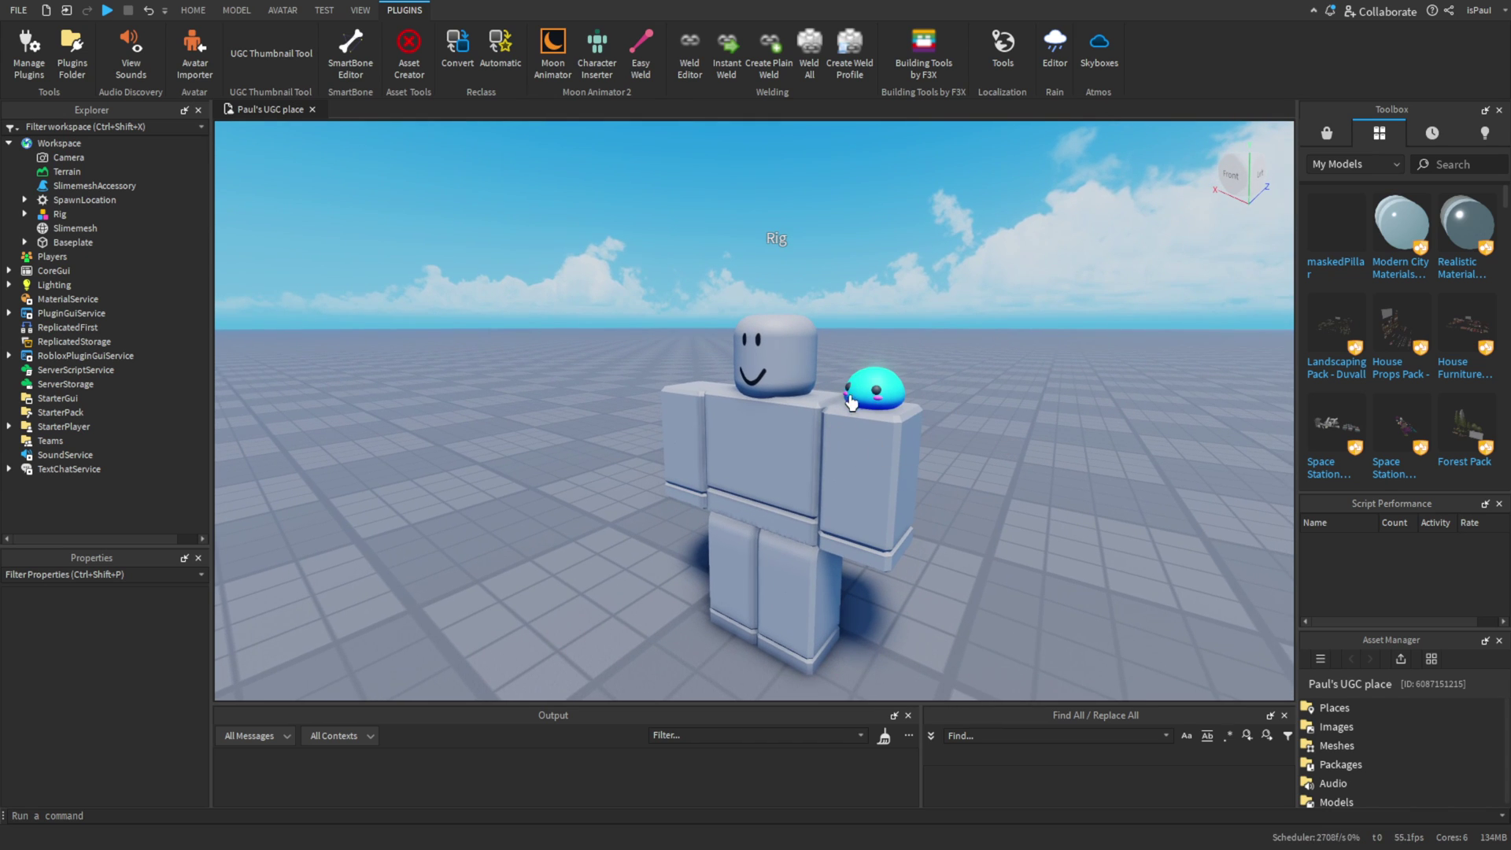
{"action": "right_click_drag", "start_coordinate": [846, 436], "coordinate": [844, 439]}
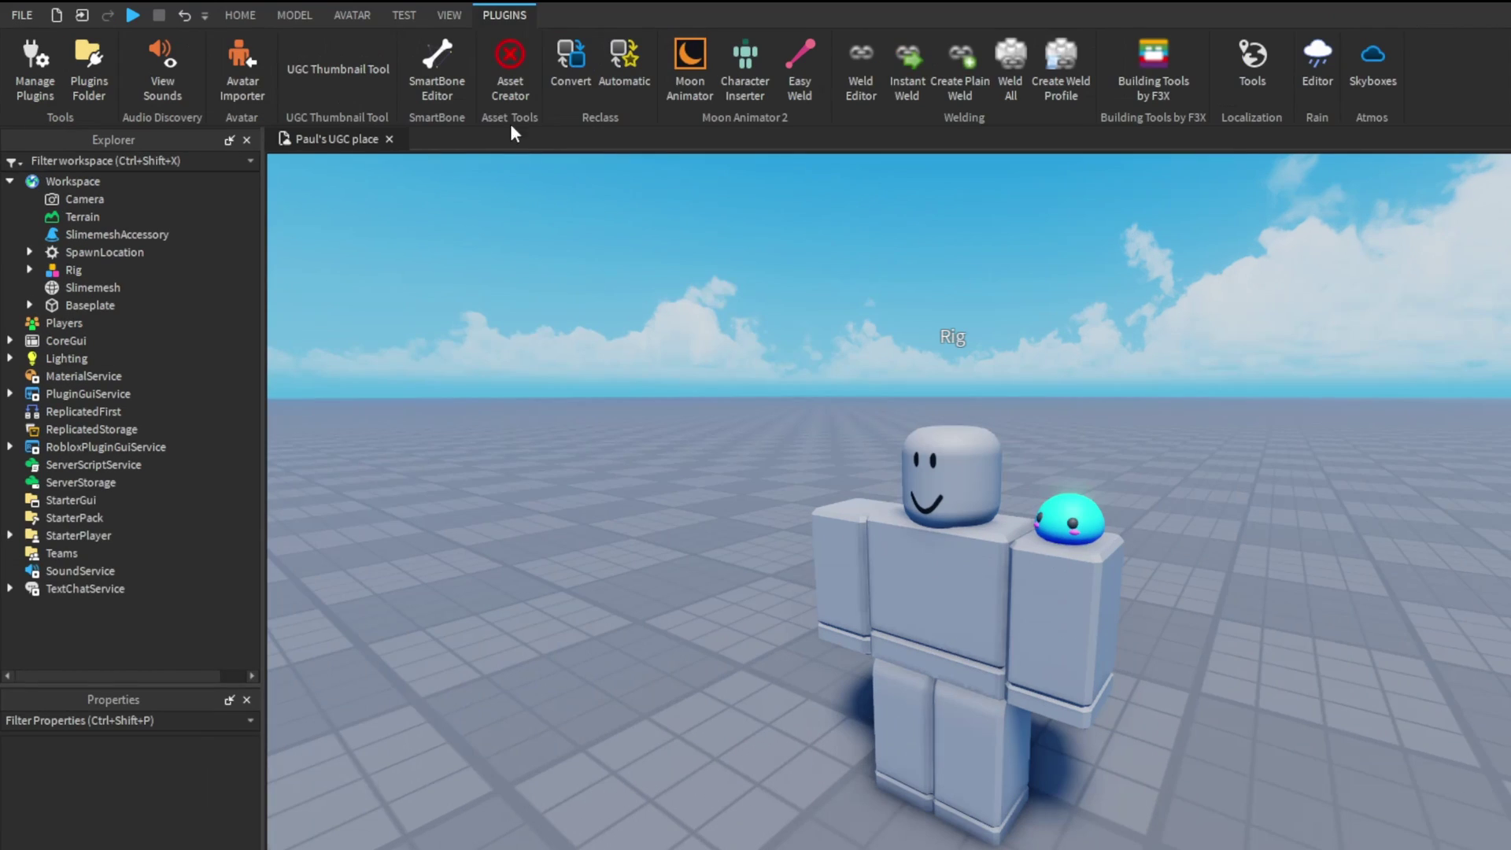
{"action": "left_click", "coordinate": [508, 90]}
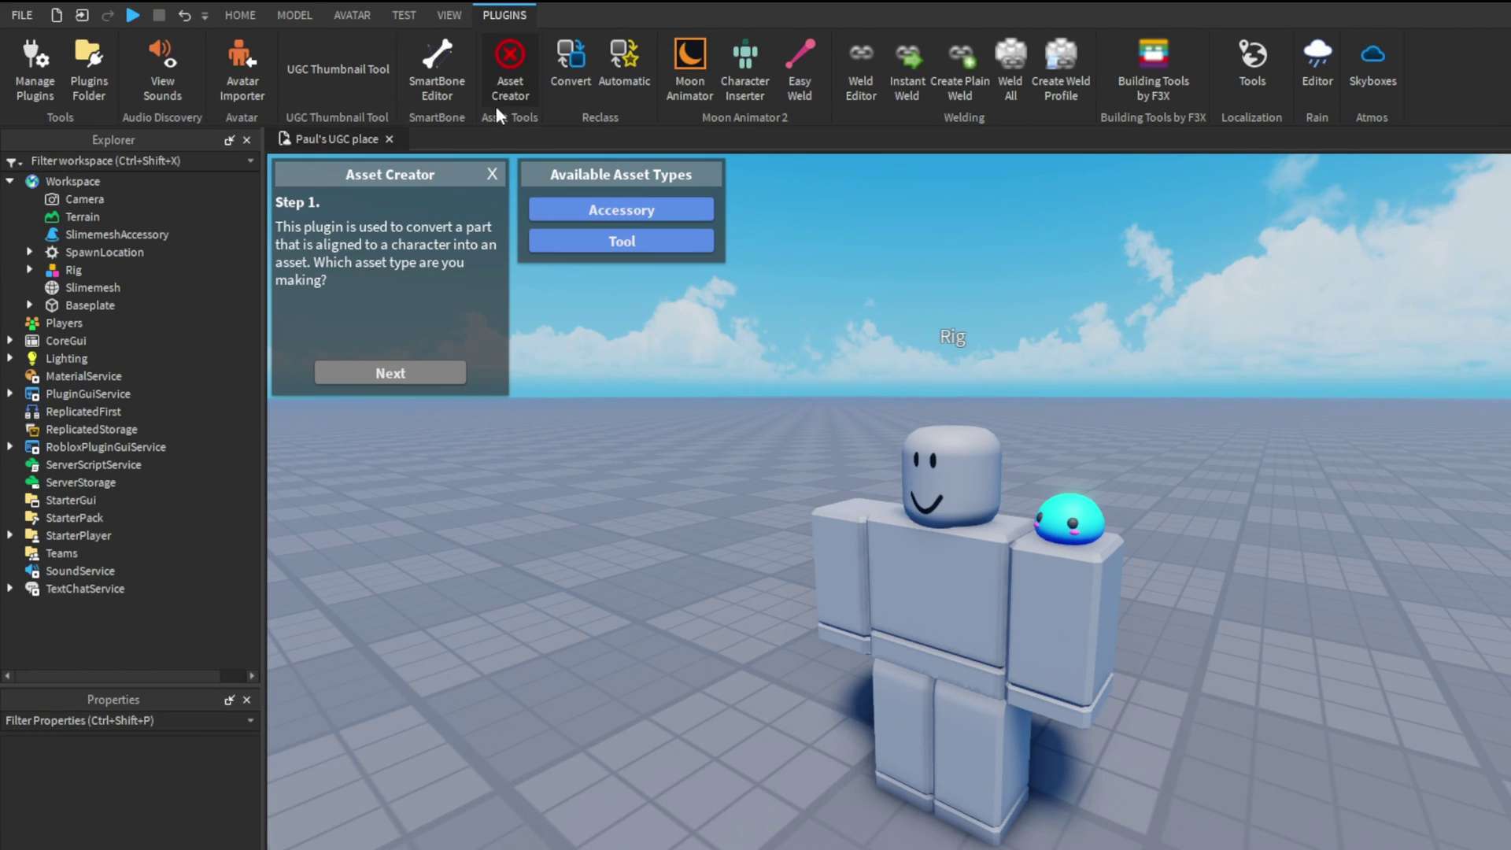
{"action": "left_click", "coordinate": [492, 174]}
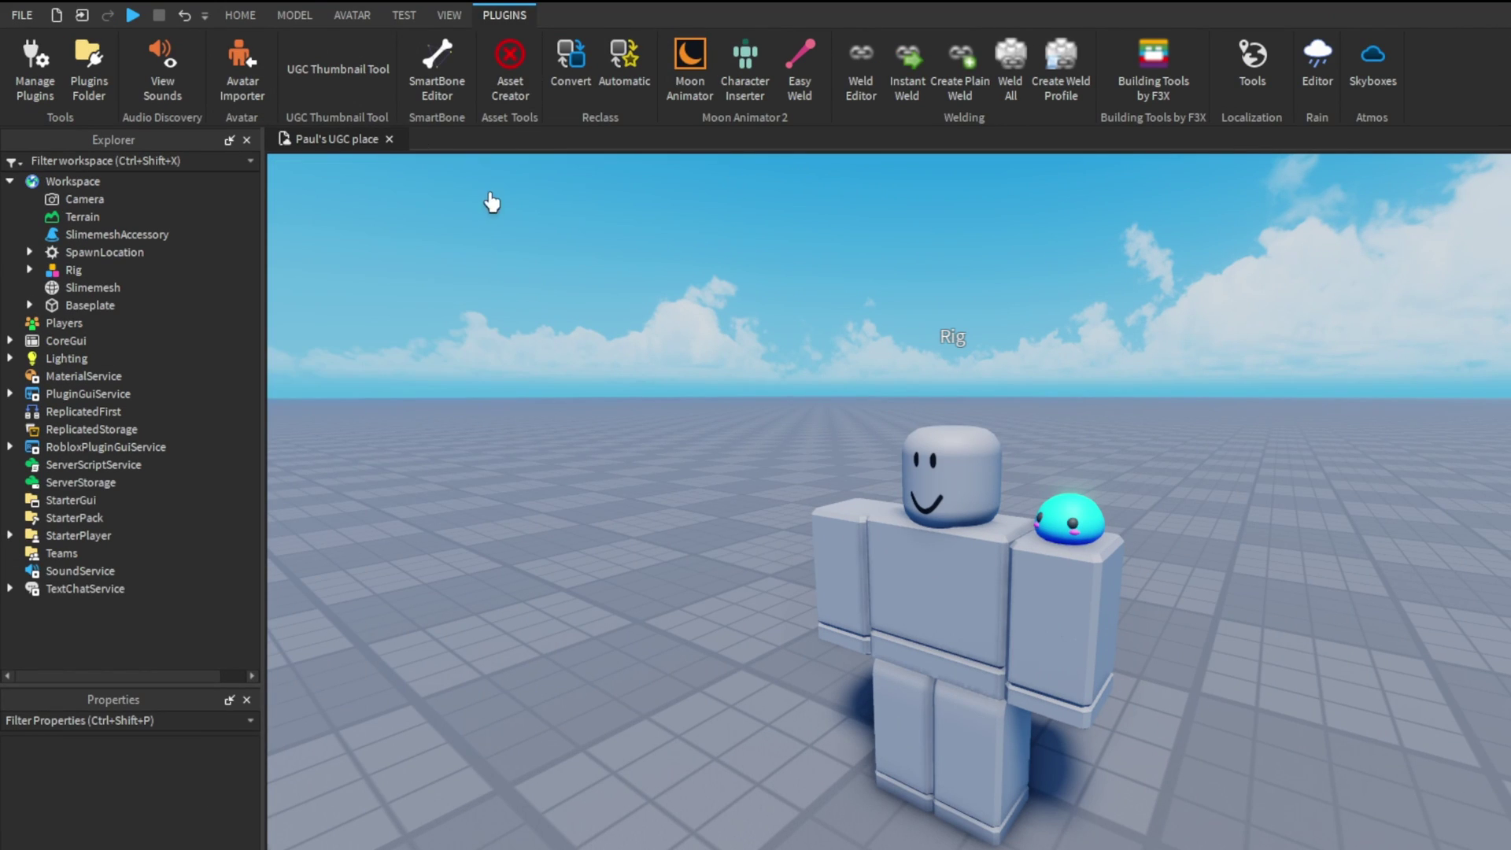
{"action": "left_click", "coordinate": [329, 79]}
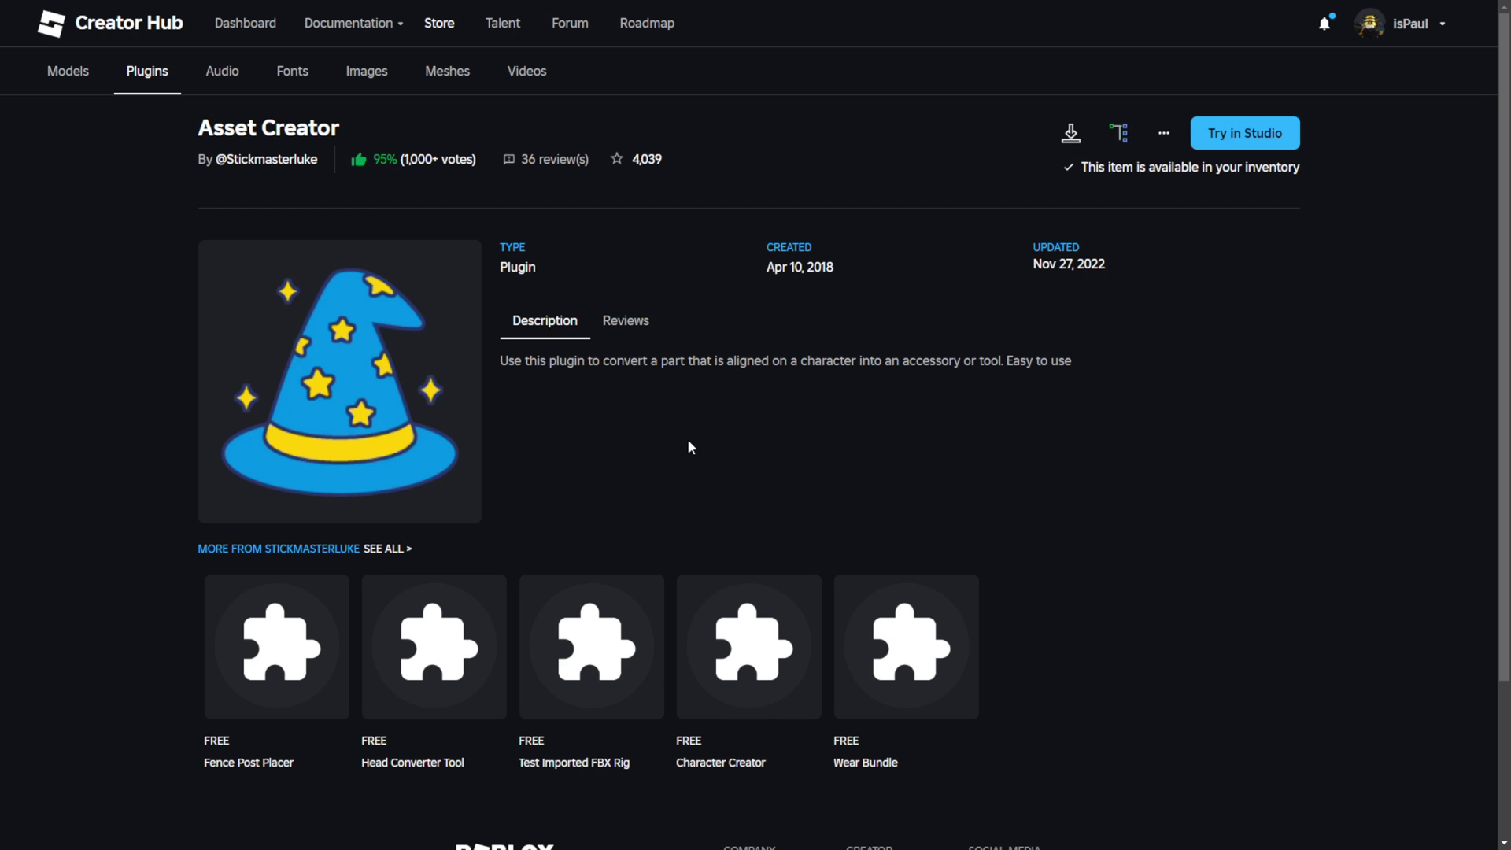
- Read the Asset Creator plugin's description on its Creator Hub store page
{"action": "left_click_drag", "start_coordinate": [525, 361], "coordinate": [690, 360]}
{"action": "left_click", "coordinate": [716, 360]}
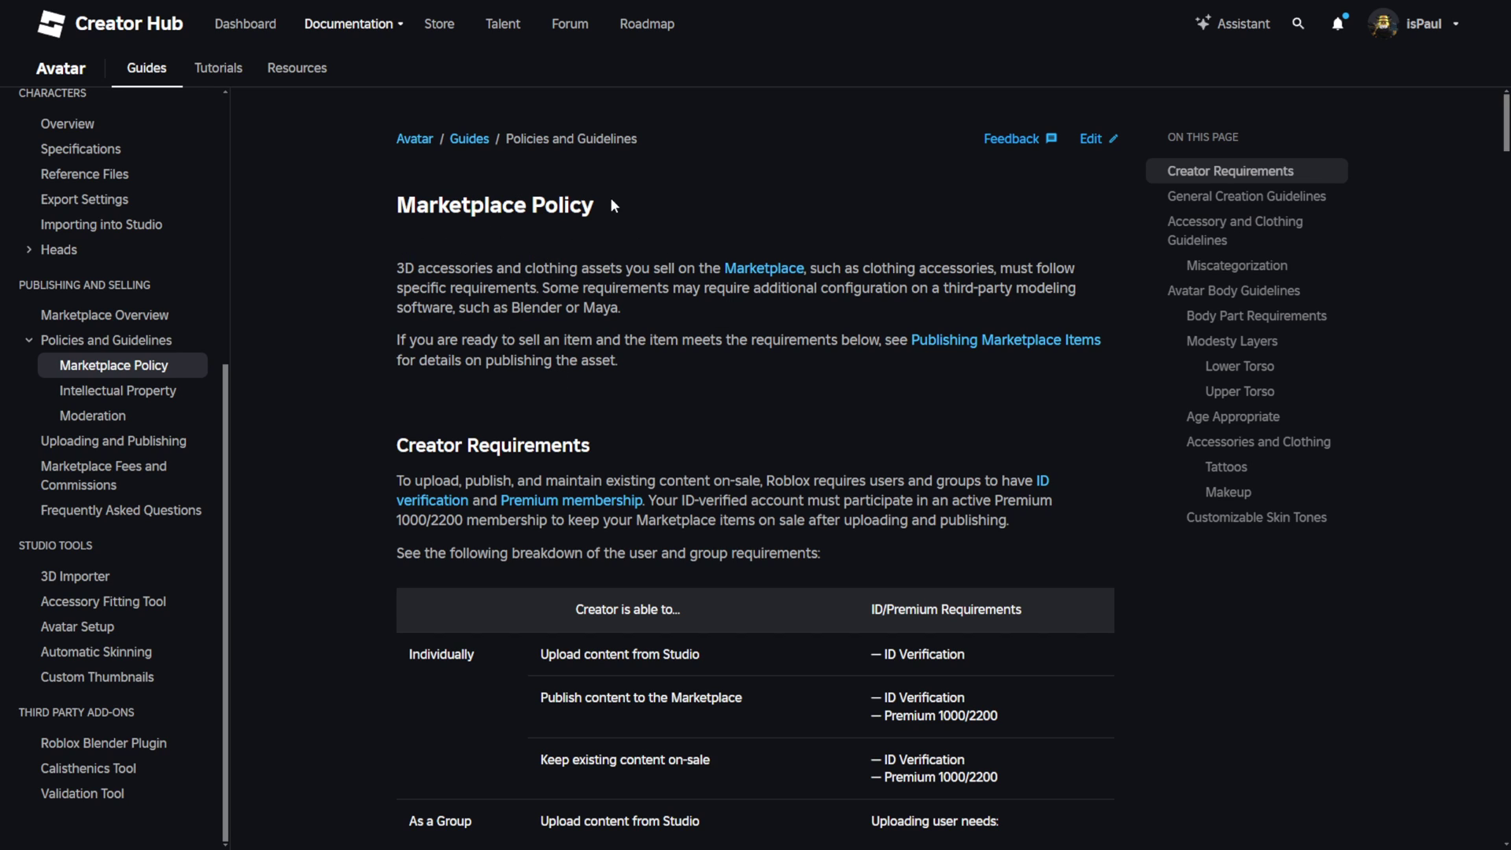
- Read the Creator Requirements paragraph of the Marketplace Policy, covering ID verification, Premium membership and the 1000/2200 tier
{"action": "left_click_drag", "start_coordinate": [614, 206], "coordinate": [418, 233]}
{"action": "left_click", "coordinate": [425, 241]}
{"action": "scroll", "coordinate": [616, 318], "scroll_direction": "down", "scroll_amount": 3}
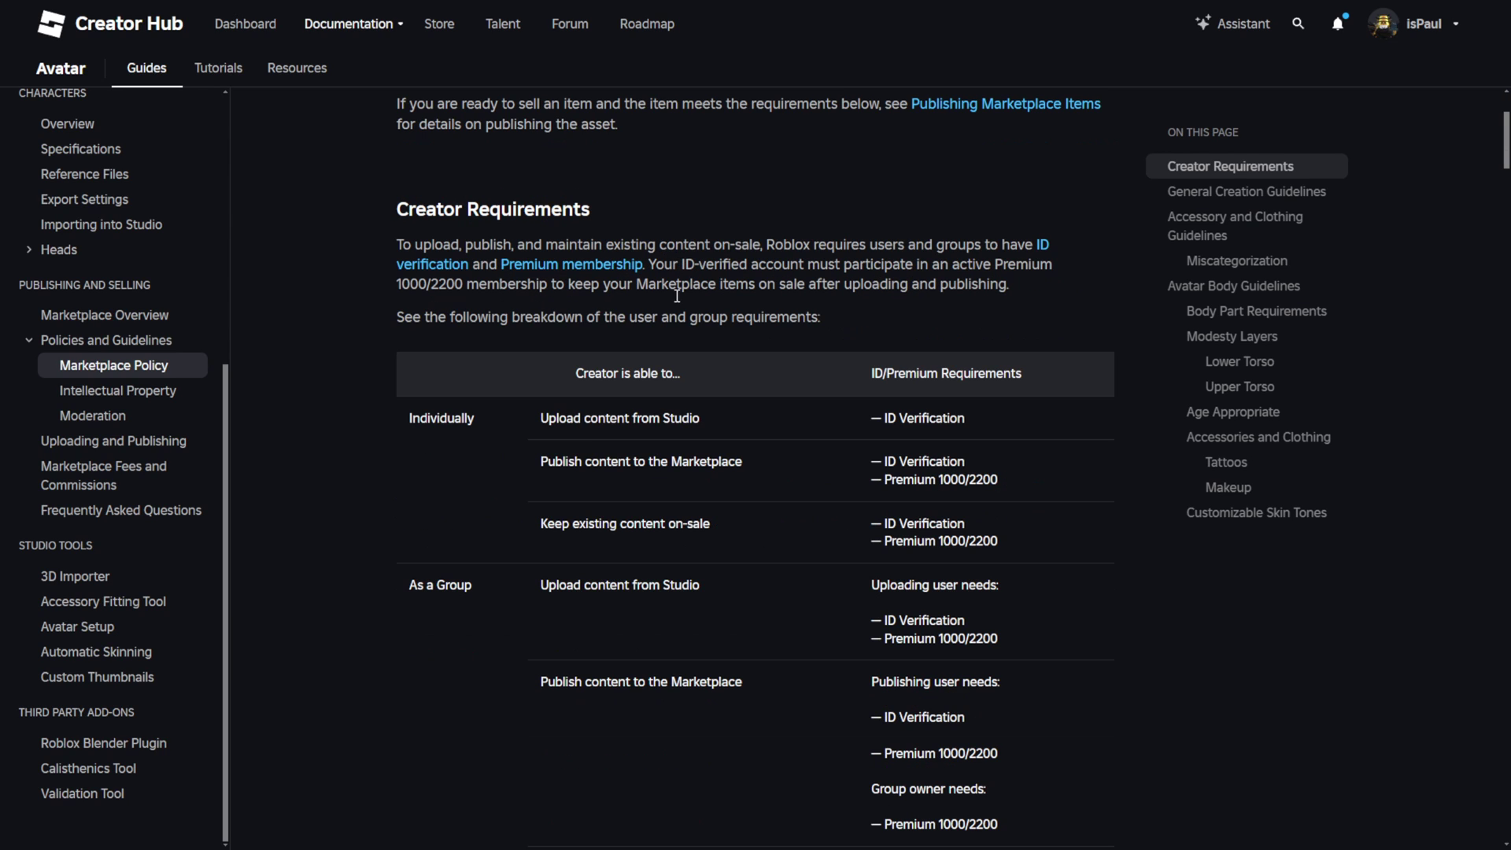
{"action": "left_click_drag", "start_coordinate": [470, 264], "coordinate": [1020, 245]}
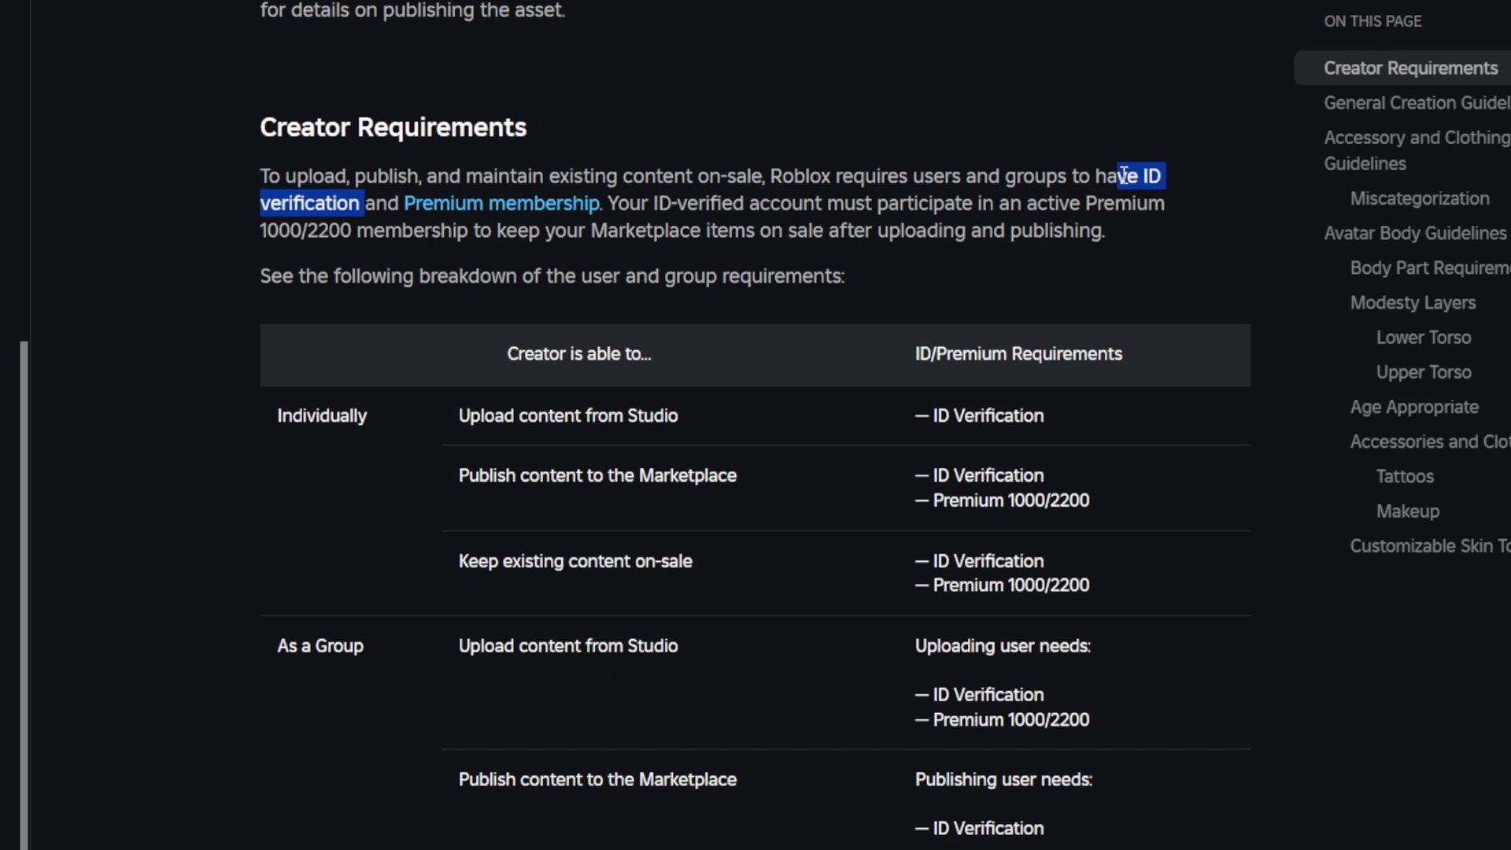
{"action": "left_click", "coordinate": [665, 207]}
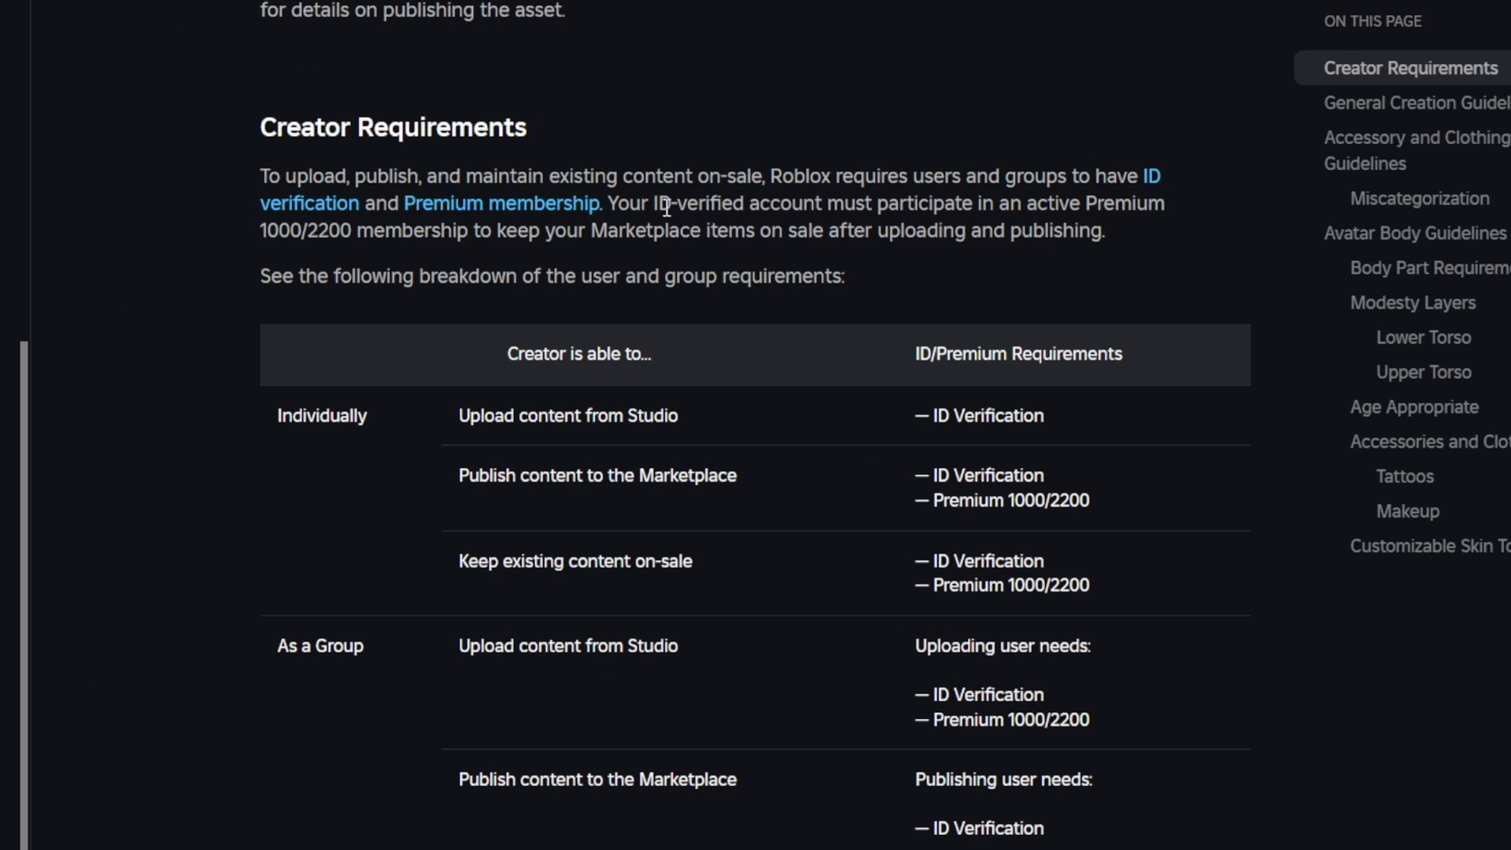
{"action": "left_click_drag", "start_coordinate": [385, 206], "coordinate": [626, 211]}
{"action": "left_click", "coordinate": [610, 279]}
{"action": "left_click_drag", "start_coordinate": [303, 231], "coordinate": [243, 230]}
{"action": "left_click", "coordinate": [279, 286]}
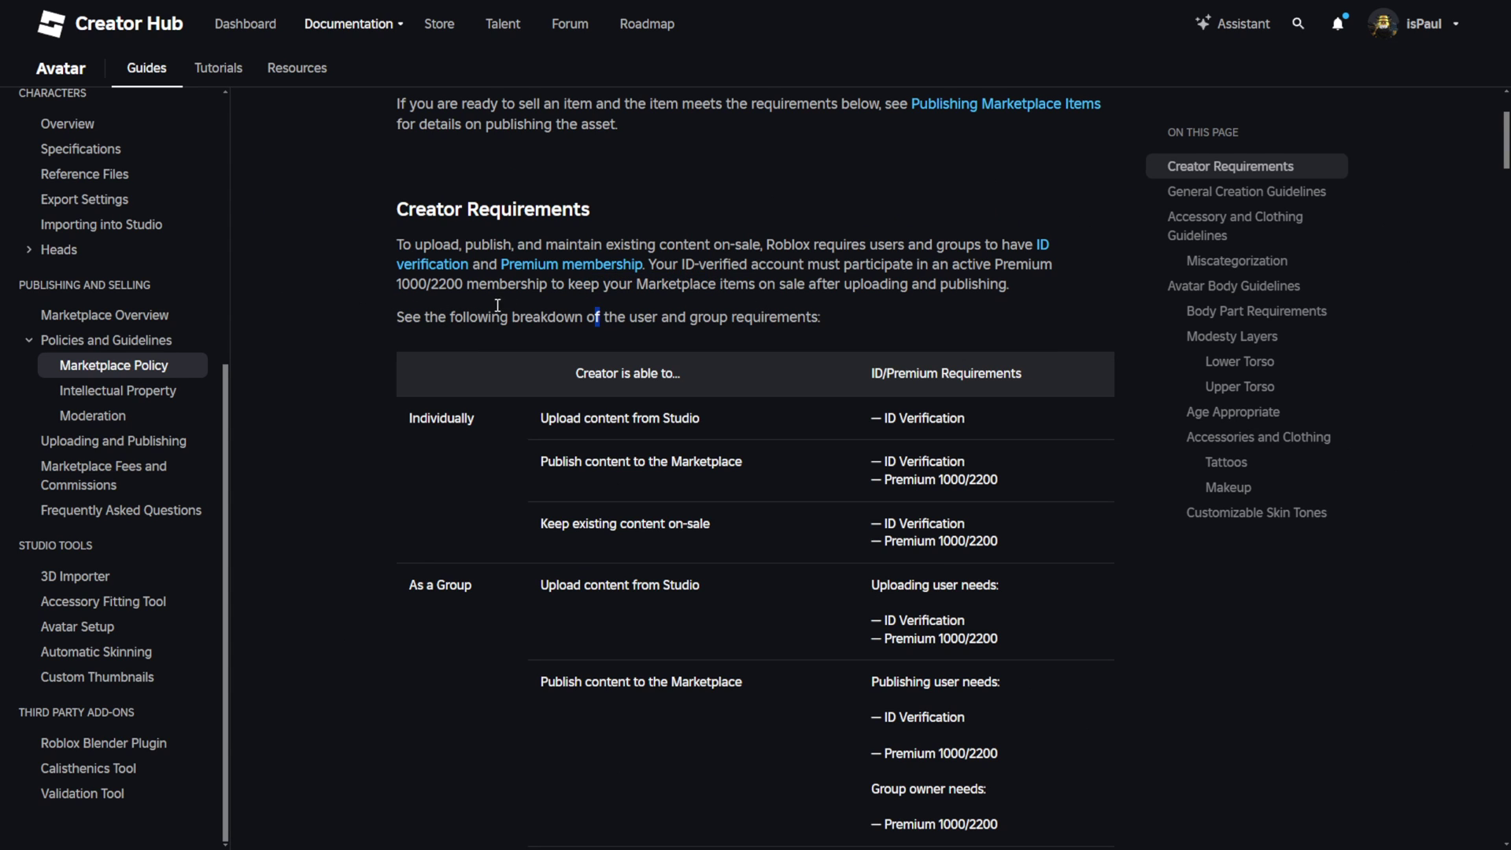
- Examine the individual creator requirements for uploading, publishing and keeping content on sale in the policy table
{"action": "scroll", "coordinate": [637, 303], "scroll_direction": "down", "scroll_amount": 2}
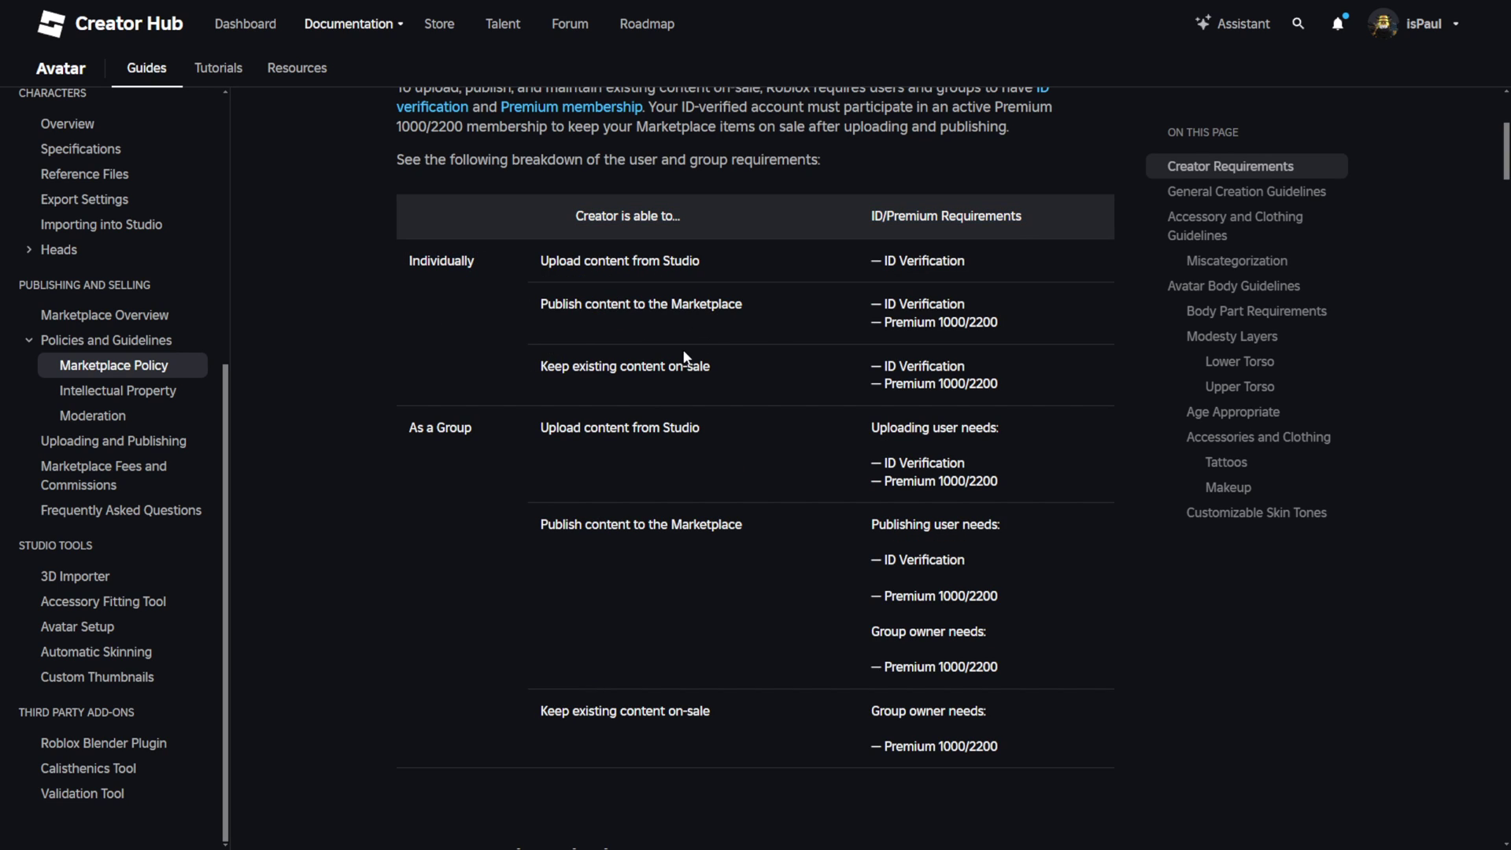
{"action": "left_click_drag", "start_coordinate": [625, 263], "coordinate": [541, 264]}
{"action": "left_click", "coordinate": [661, 329]}
{"action": "left_click_drag", "start_coordinate": [743, 305], "coordinate": [572, 307]}
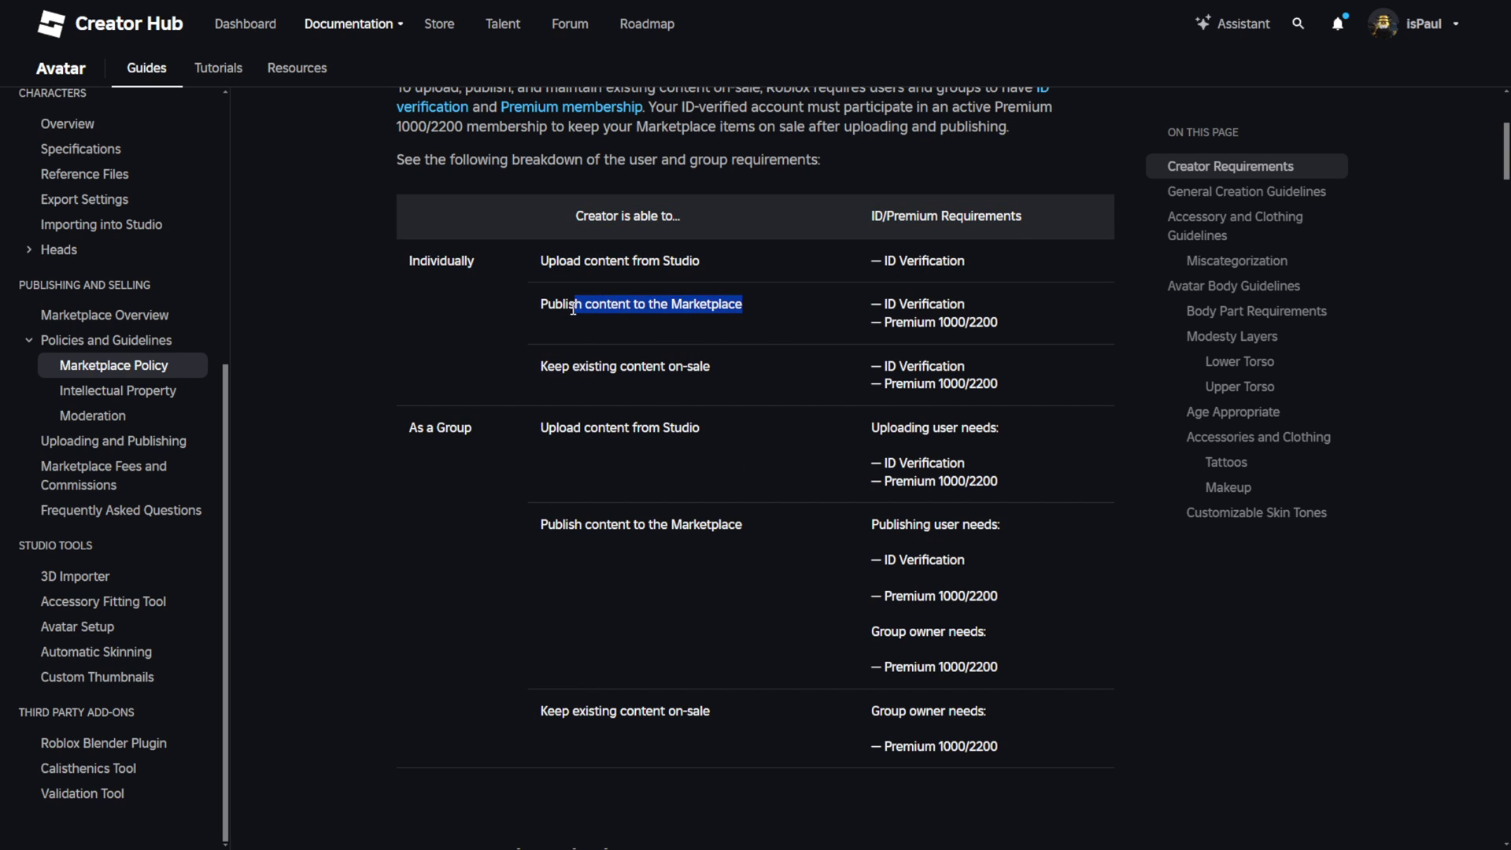
{"action": "left_click", "coordinate": [731, 372]}
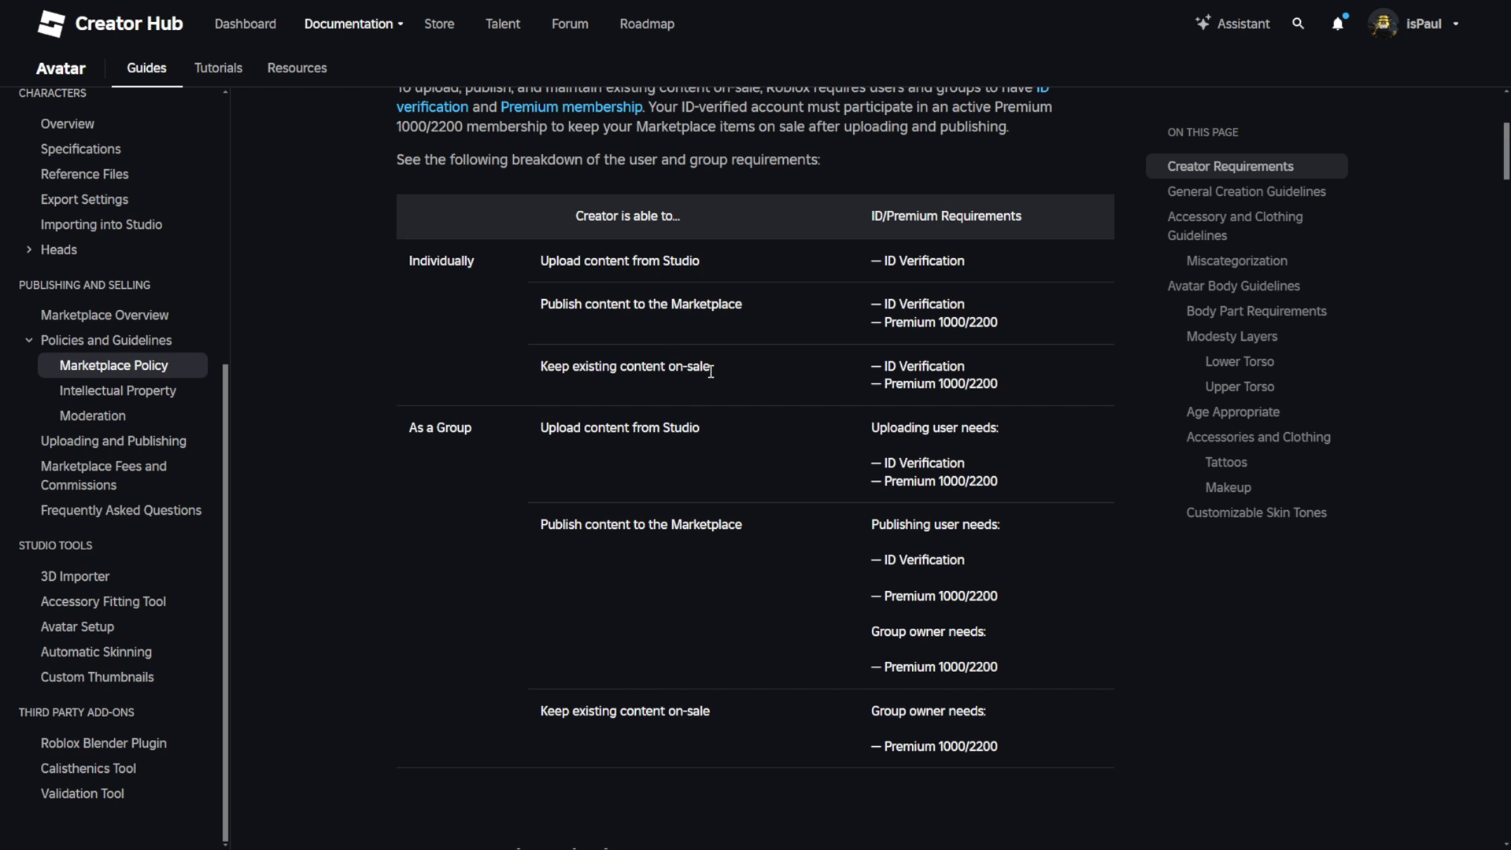
{"action": "left_click_drag", "start_coordinate": [711, 371], "coordinate": [583, 397]}
{"action": "left_click", "coordinate": [683, 403]}
{"action": "left_click_drag", "start_coordinate": [1039, 402], "coordinate": [510, 359]}
{"action": "left_click", "coordinate": [771, 289]}
- Examine the group requirements for uploading, publishing and keeping content on sale in the policy table
{"action": "scroll", "coordinate": [774, 316], "scroll_direction": "down", "scroll_amount": 2}
{"action": "left_click_drag", "start_coordinate": [448, 297], "coordinate": [731, 280]}
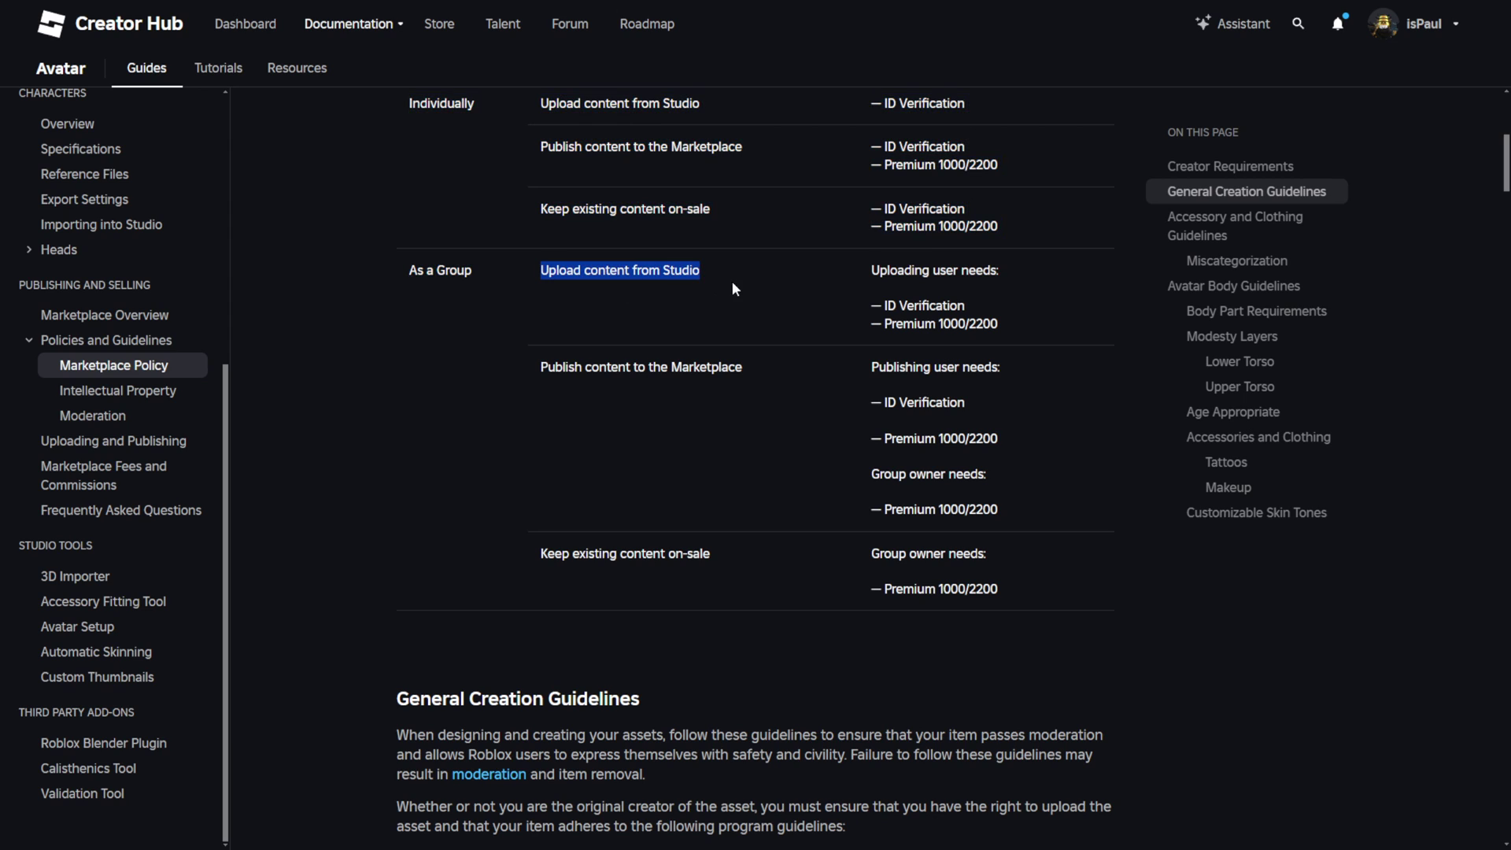
{"action": "left_click_drag", "start_coordinate": [555, 367], "coordinate": [724, 430]}
{"action": "left_click_drag", "start_coordinate": [712, 555], "coordinate": [543, 549]}
{"action": "left_click_drag", "start_coordinate": [1008, 591], "coordinate": [834, 303]}
{"action": "left_click", "coordinate": [898, 440]}
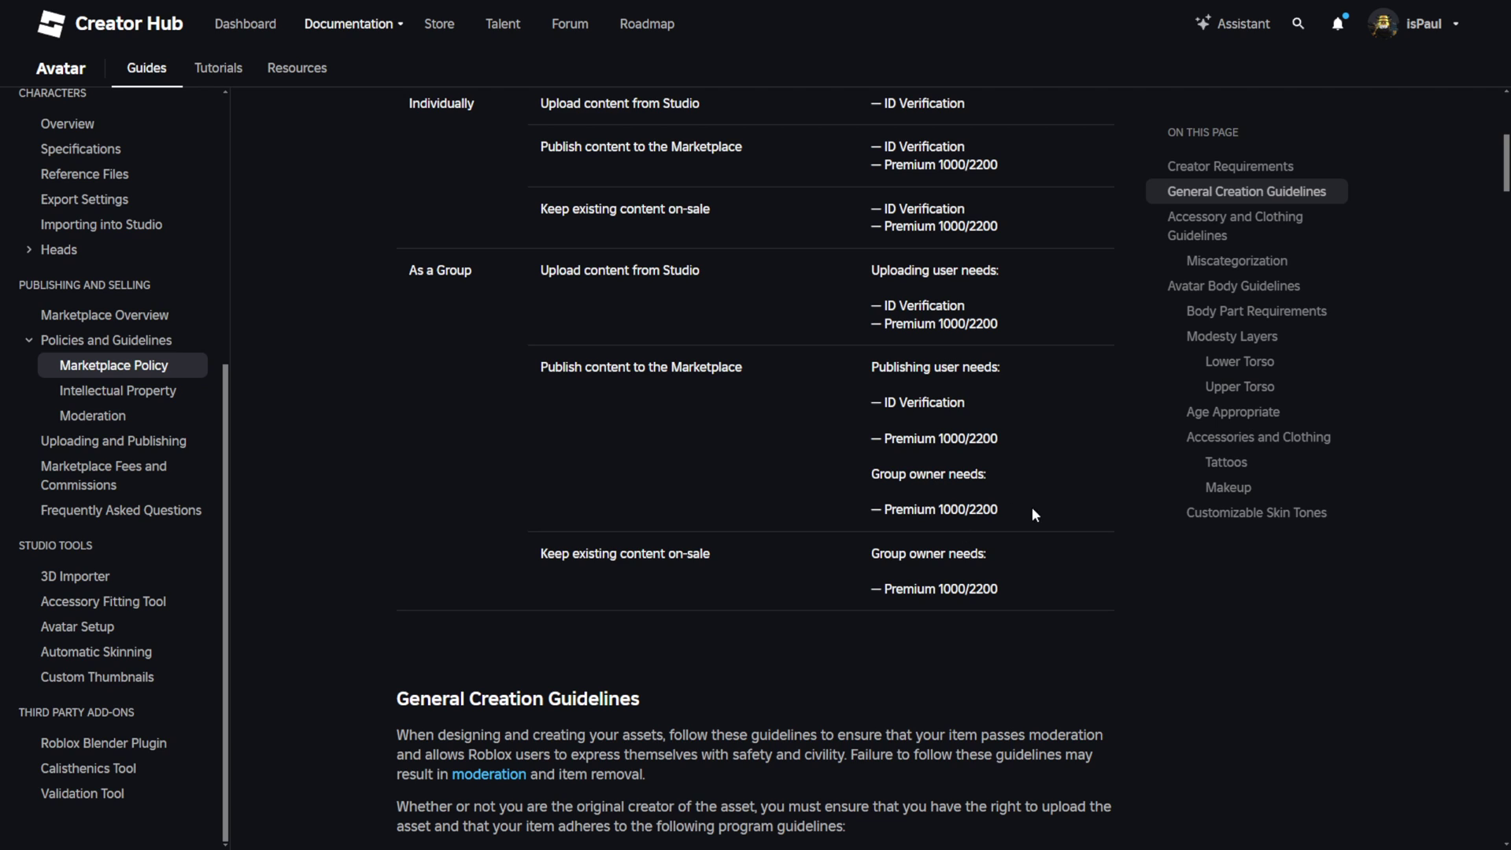
{"action": "left_click_drag", "start_coordinate": [1032, 513], "coordinate": [860, 365]}
{"action": "left_click", "coordinate": [990, 514]}
- Review the individual requirement for publishing content to the Marketplace again
{"action": "scroll", "coordinate": [858, 456], "scroll_direction": "up", "scroll_amount": 2}
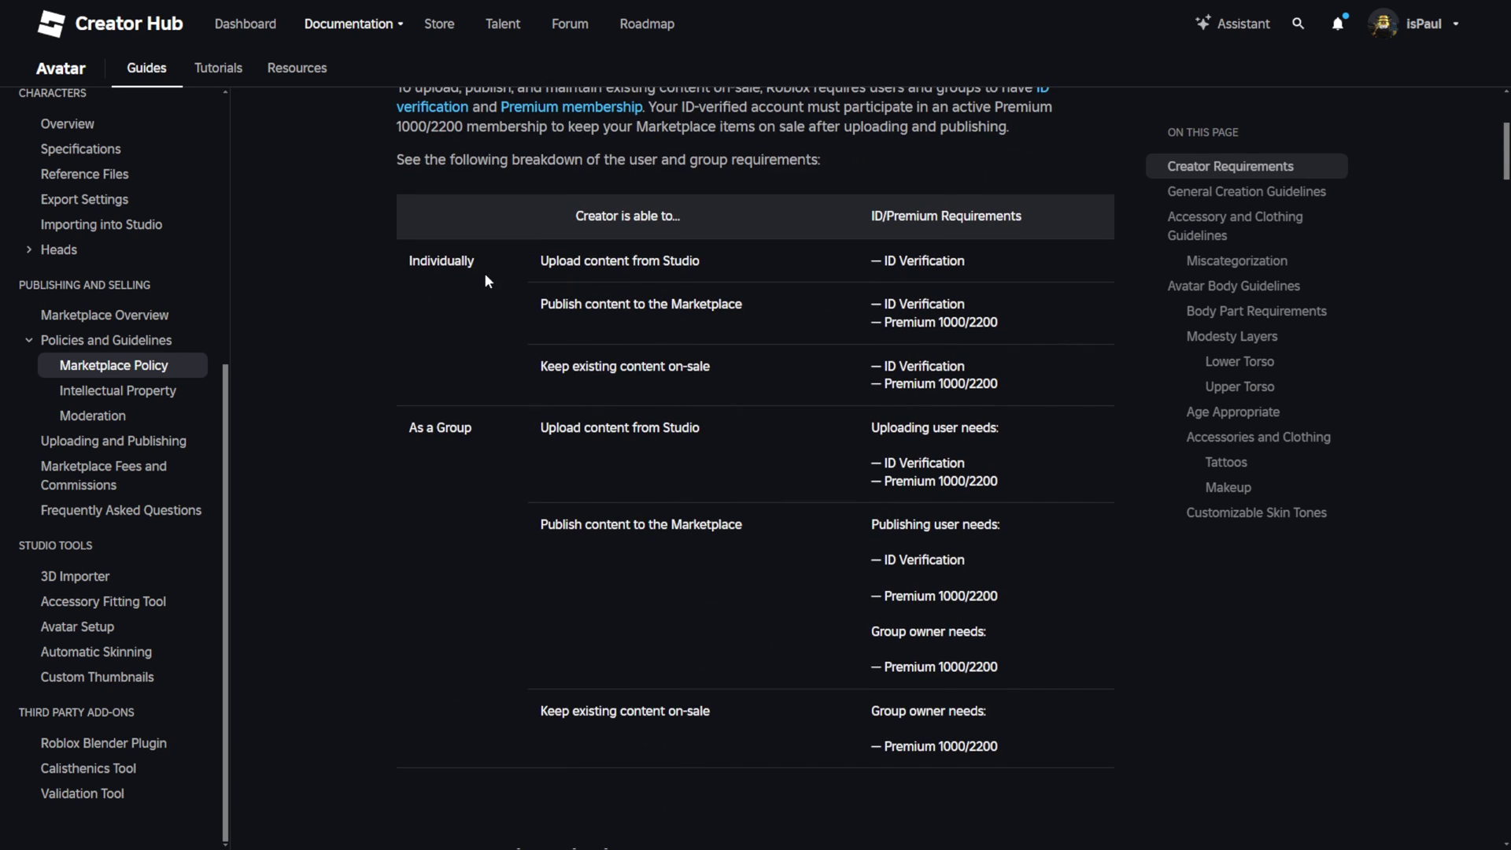
{"action": "left_click_drag", "start_coordinate": [790, 304], "coordinate": [561, 303]}
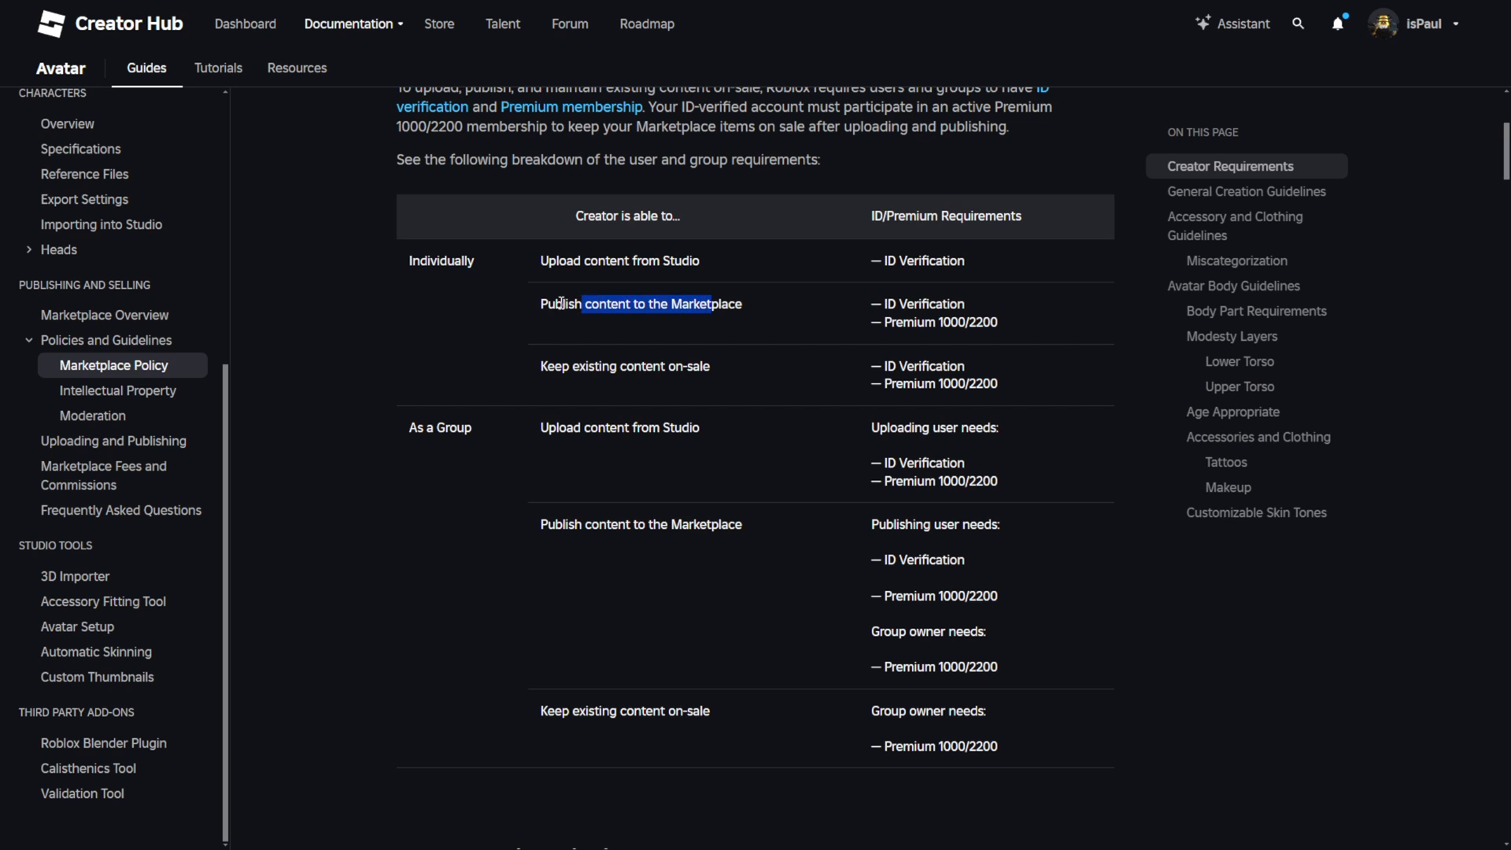
{"action": "left_click", "coordinate": [562, 302]}
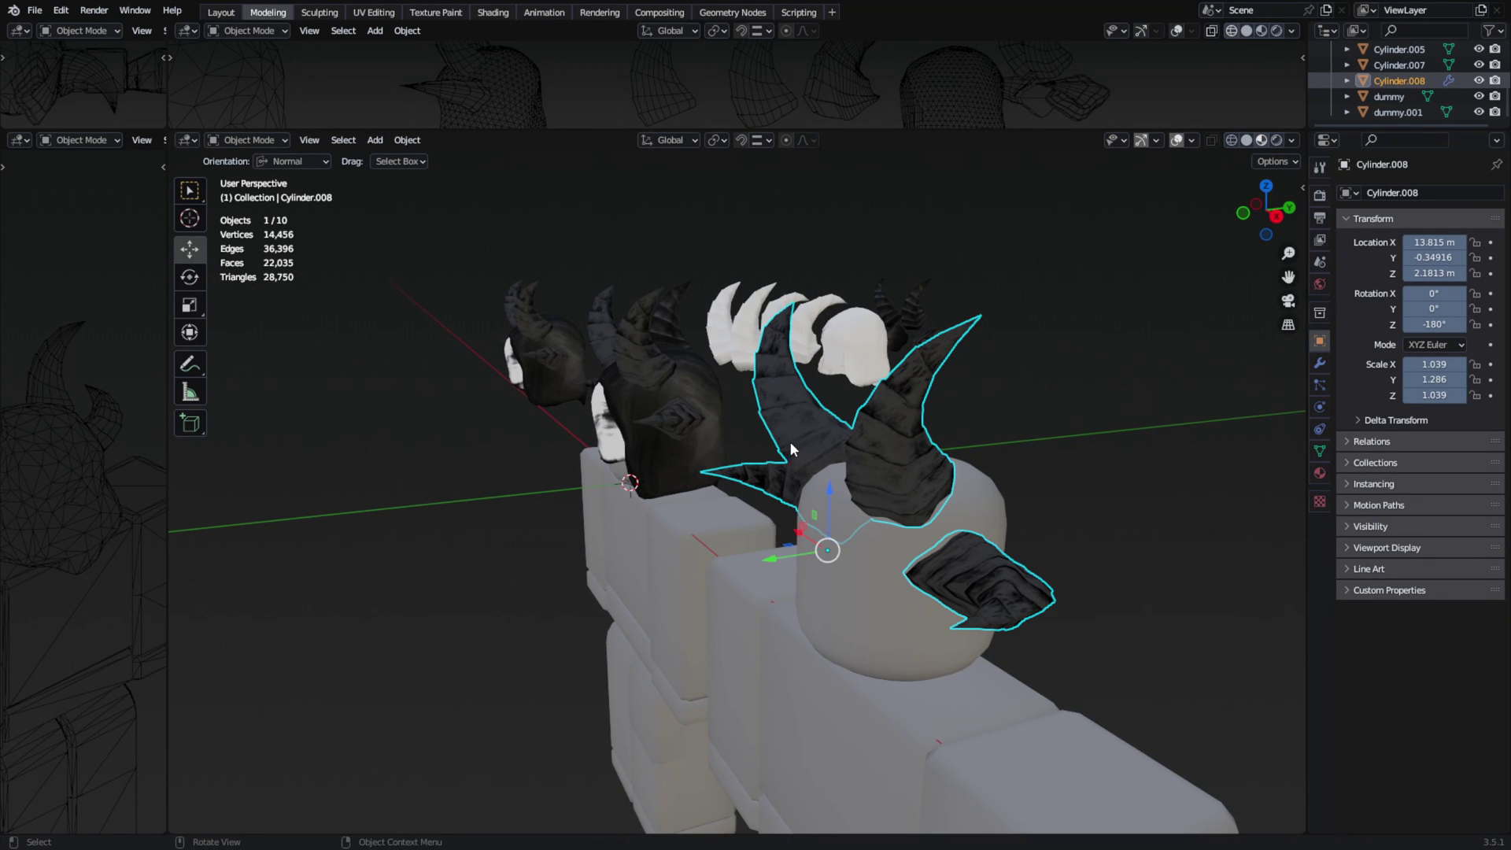
- Switch to Blender and inspect the horns model around the dummy's head, including its mesh in Edit Mode
{"action": "key", "text": "g"}
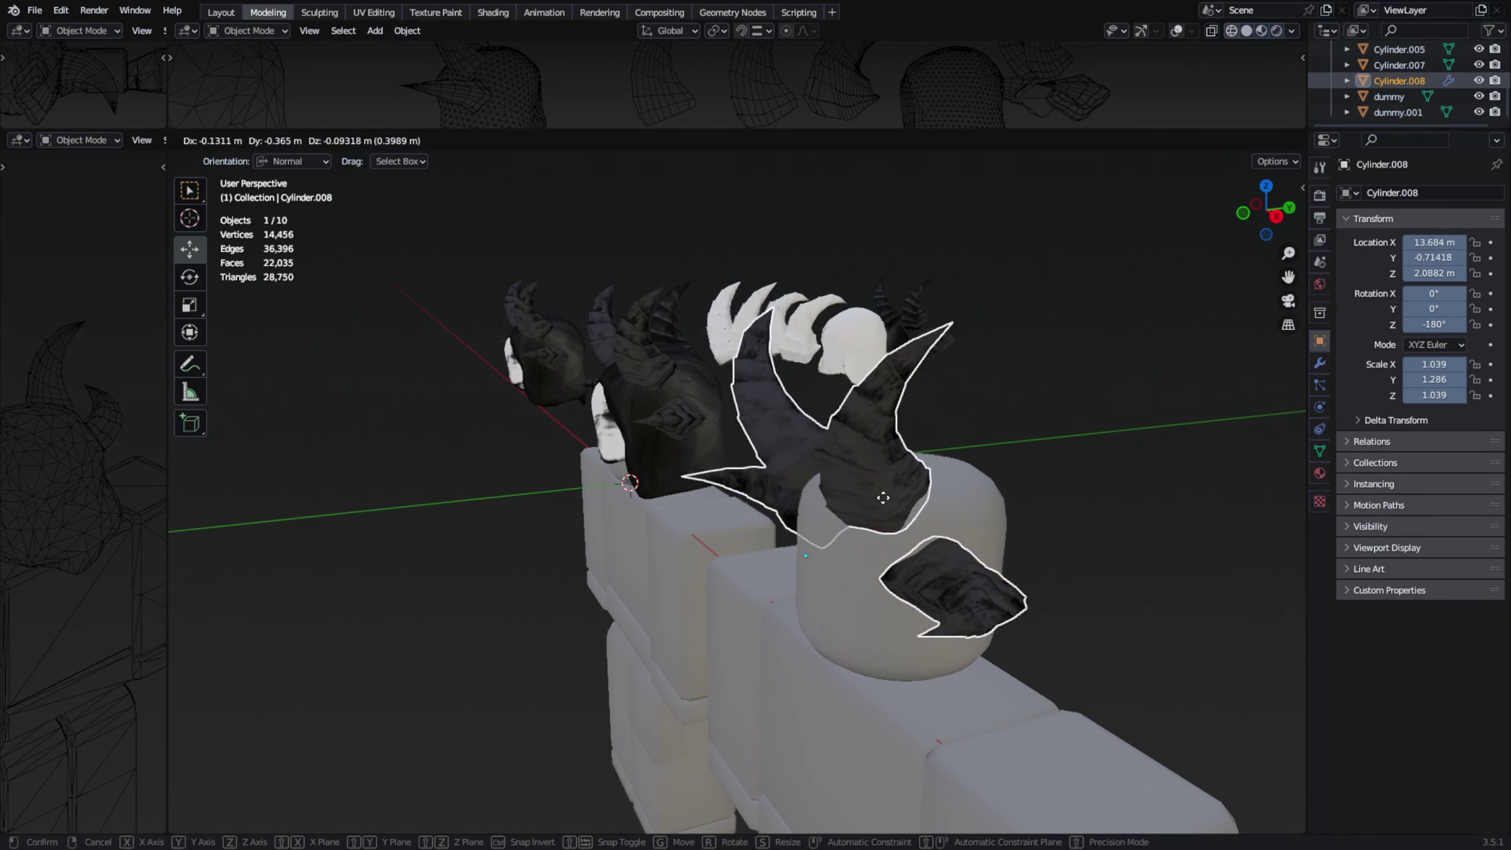
{"action": "right_click", "coordinate": [880, 488]}
{"action": "key", "text": "Tab"}
{"action": "middle_click_drag", "start_coordinate": [908, 432], "coordinate": [706, 399]}
{"action": "scroll", "coordinate": [765, 327], "scroll_direction": "up", "scroll_amount": 2}
{"action": "key", "text": "Tab"}
{"action": "left_click", "coordinate": [763, 321]}
{"action": "scroll", "coordinate": [685, 476], "scroll_direction": "down", "scroll_amount": 3}
{"action": "left_click", "coordinate": [682, 488]}
{"action": "middle_click_drag", "start_coordinate": [779, 480], "coordinate": [649, 360]}
{"action": "scroll", "coordinate": [649, 360], "scroll_direction": "up", "scroll_amount": 2}
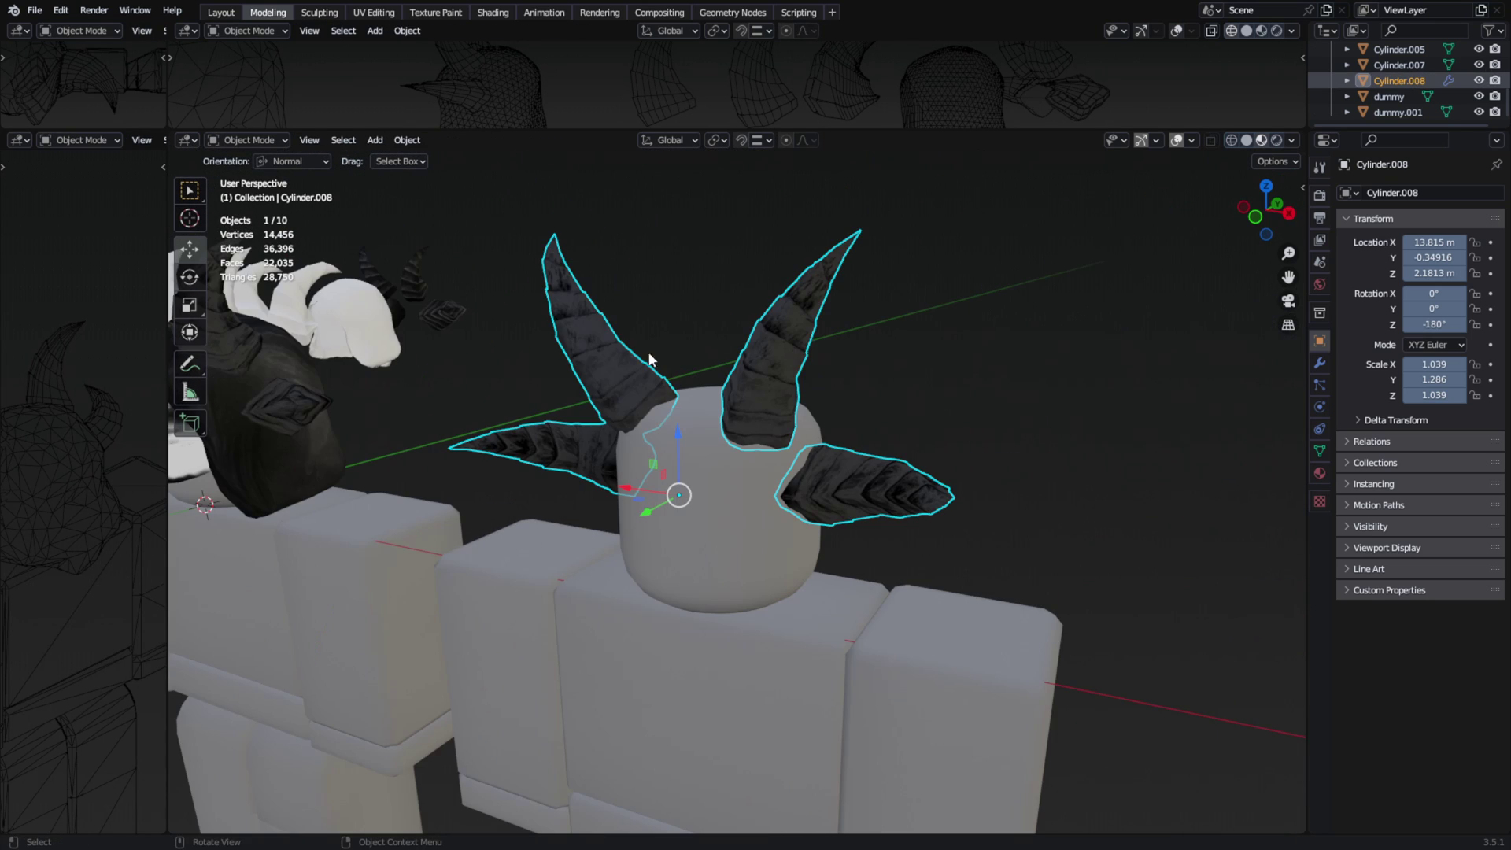
- Show the horns in Material Preview and check the Main2.png image texture node in the Shading workspace
{"action": "key", "text": "z"}
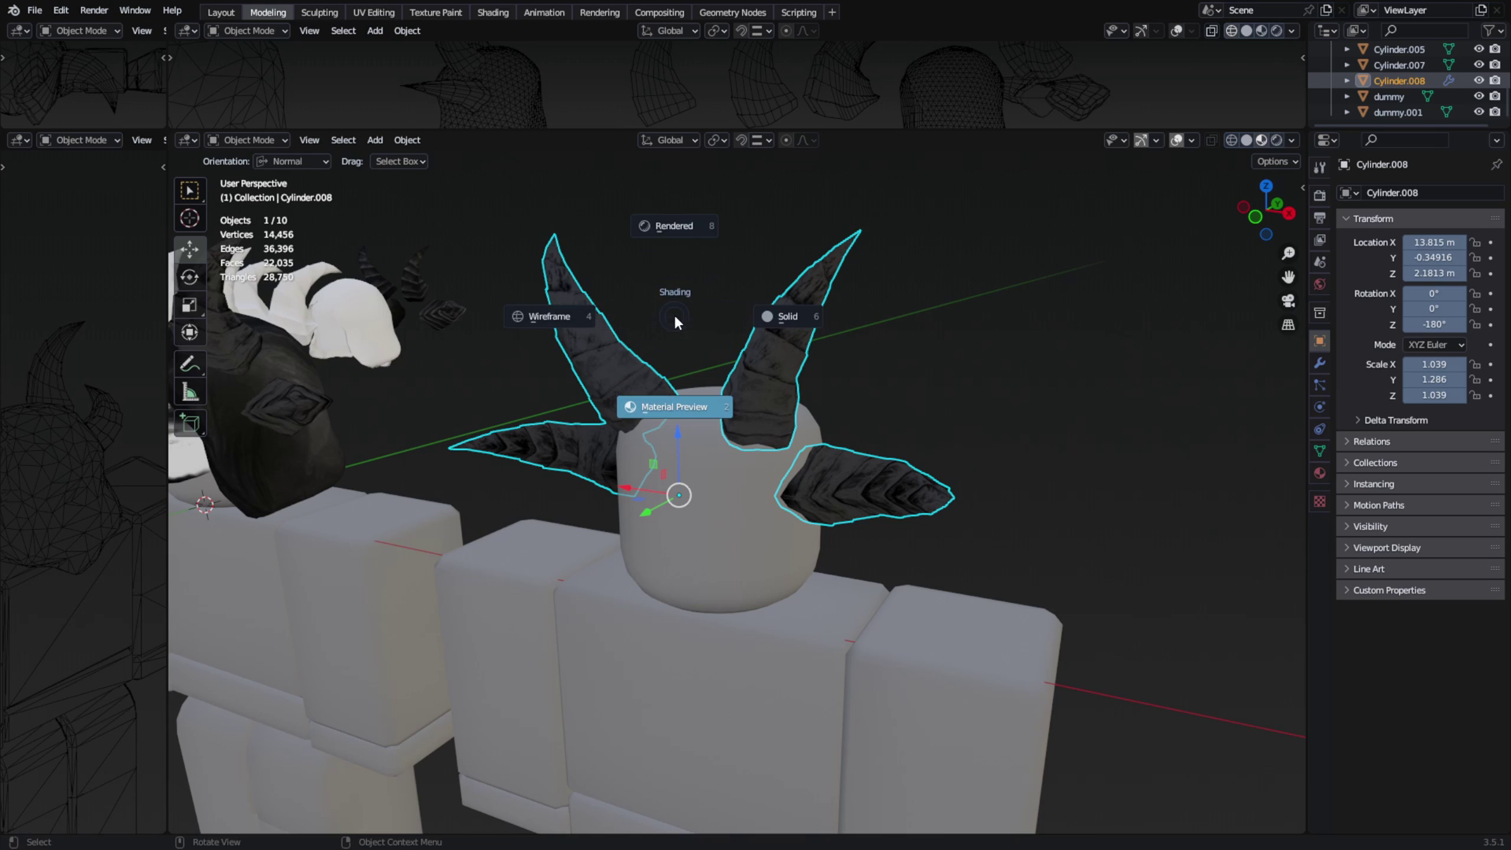
{"action": "left_click", "coordinate": [674, 408]}
{"action": "left_click", "coordinate": [495, 12]}
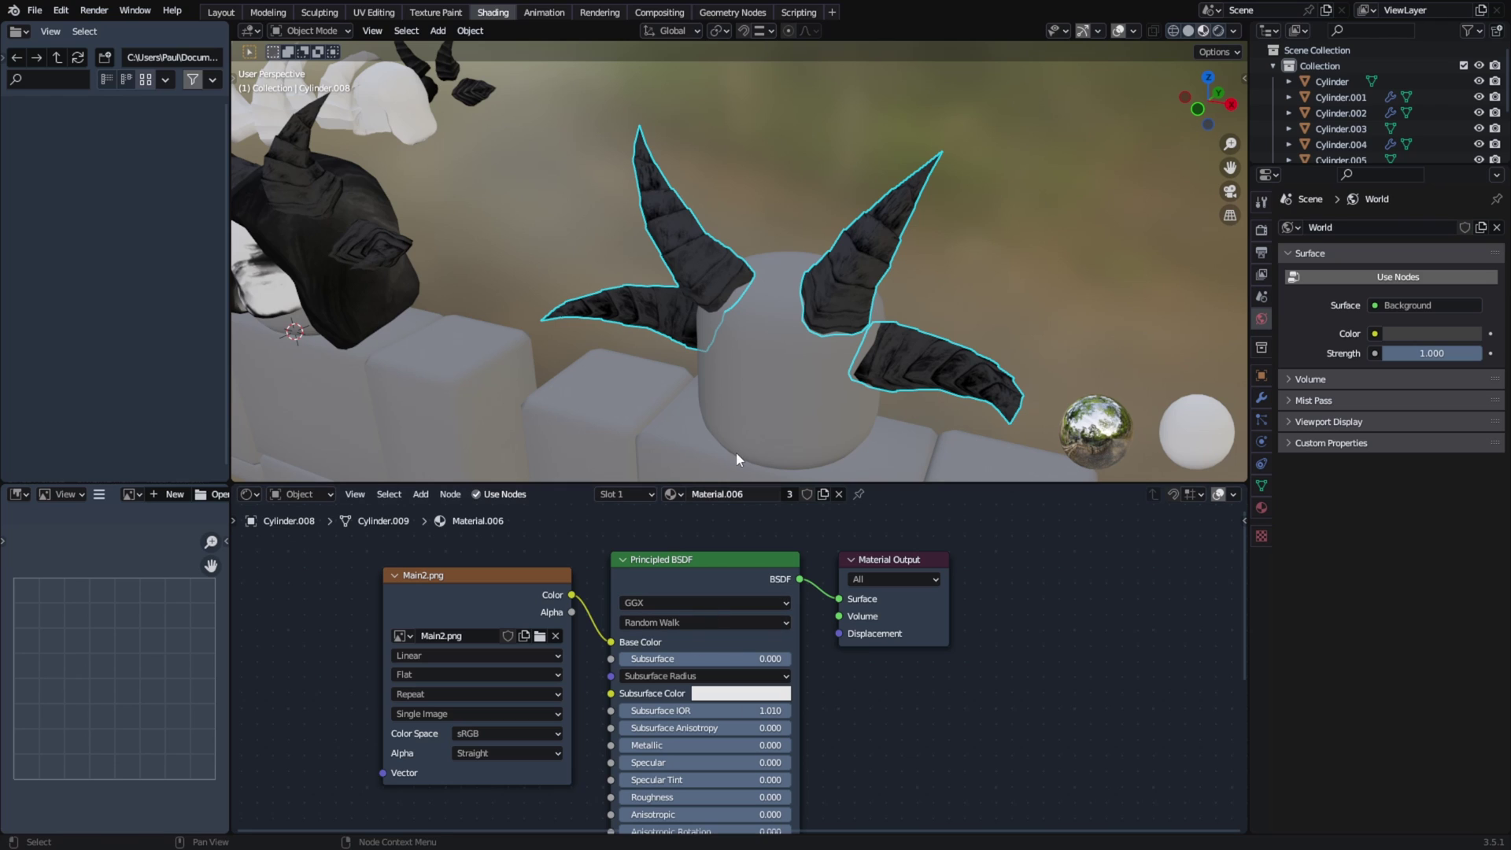
{"action": "left_click", "coordinate": [463, 601]}
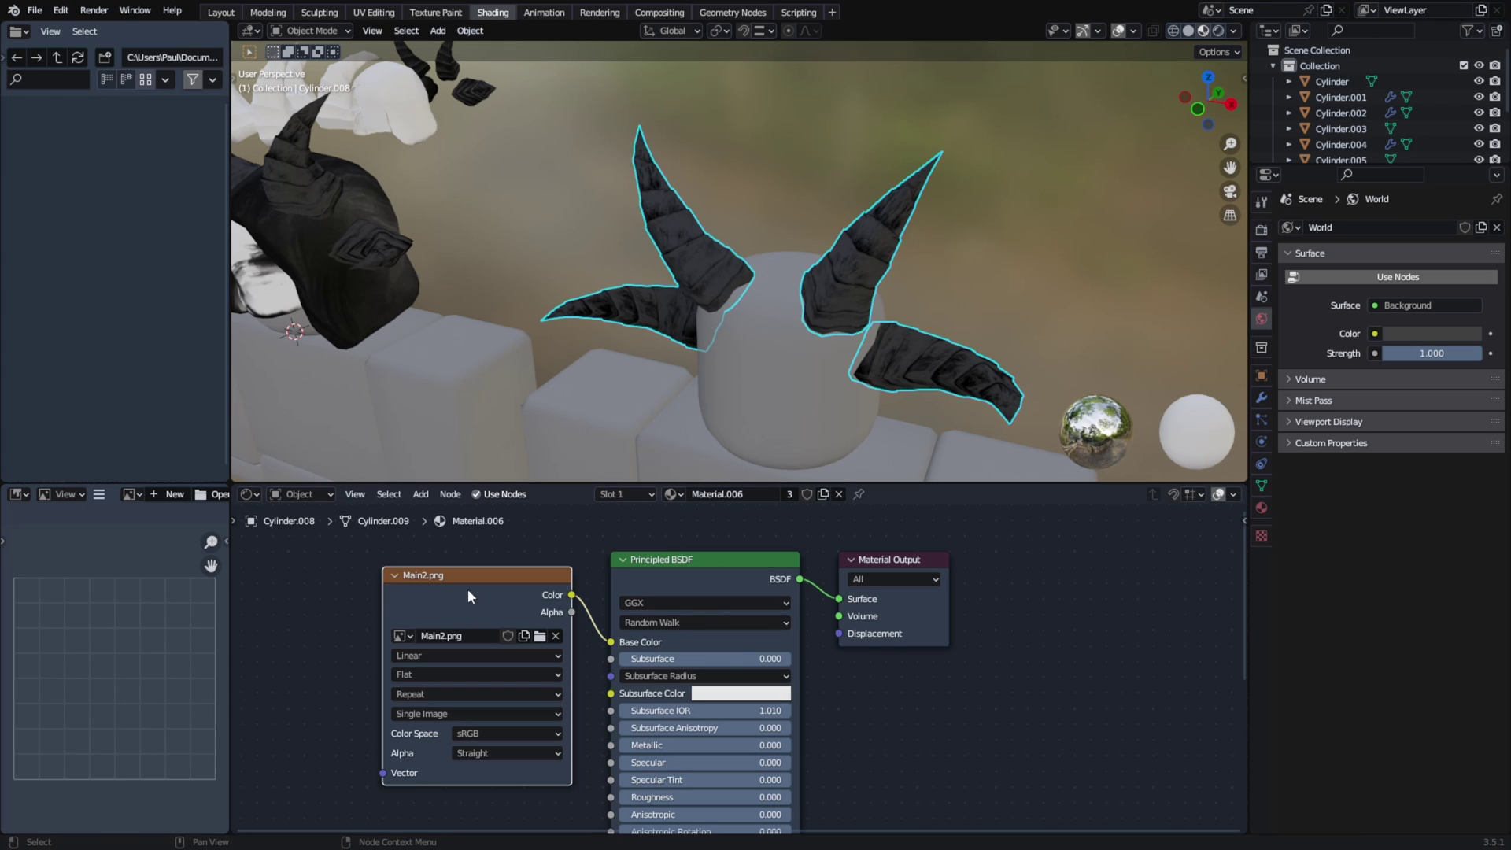
{"action": "key", "text": "g"}
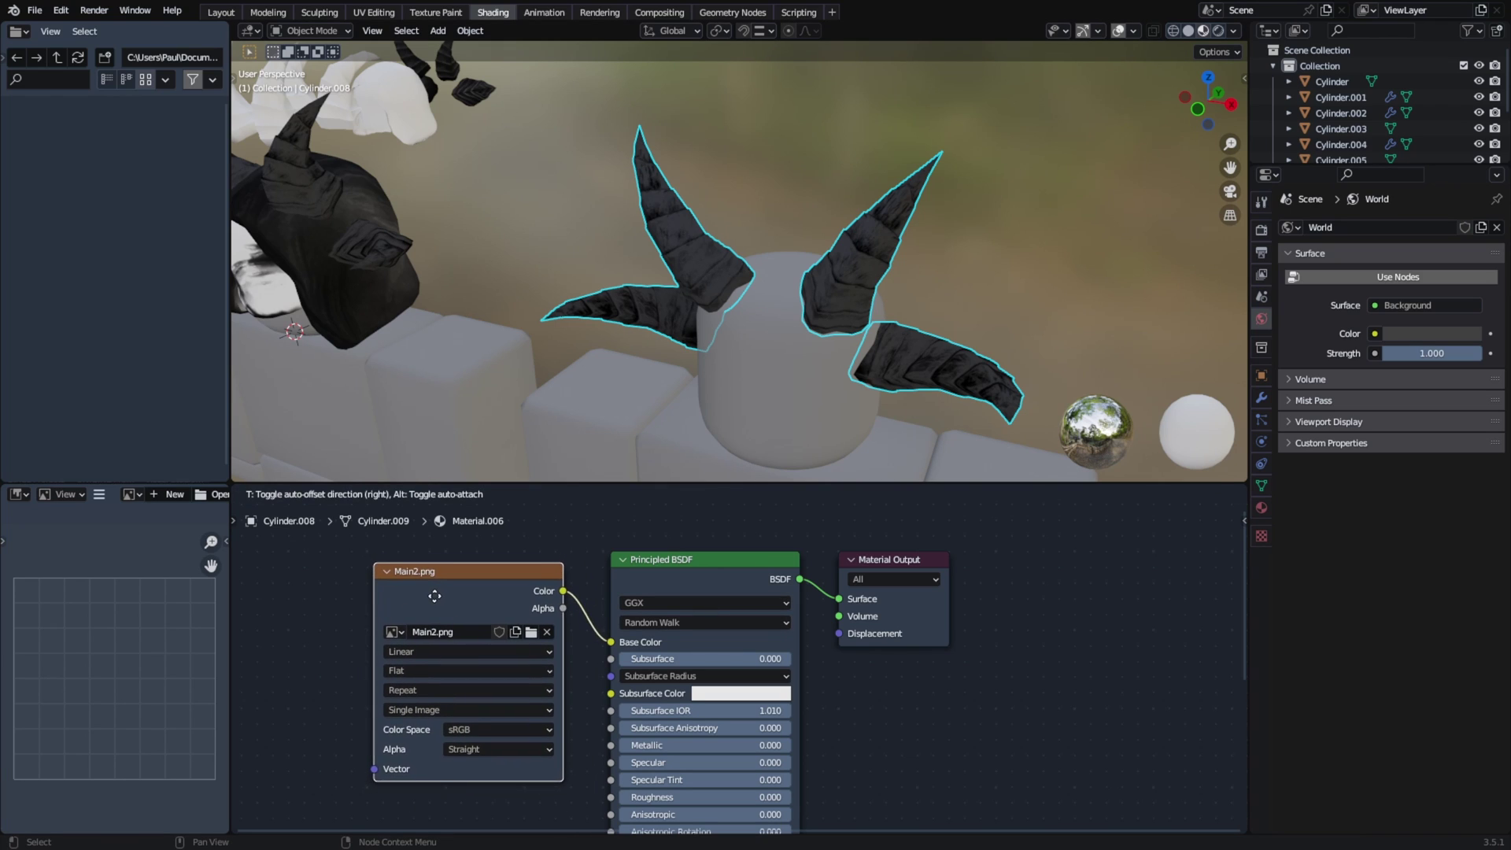
{"action": "left_click", "coordinate": [443, 600]}
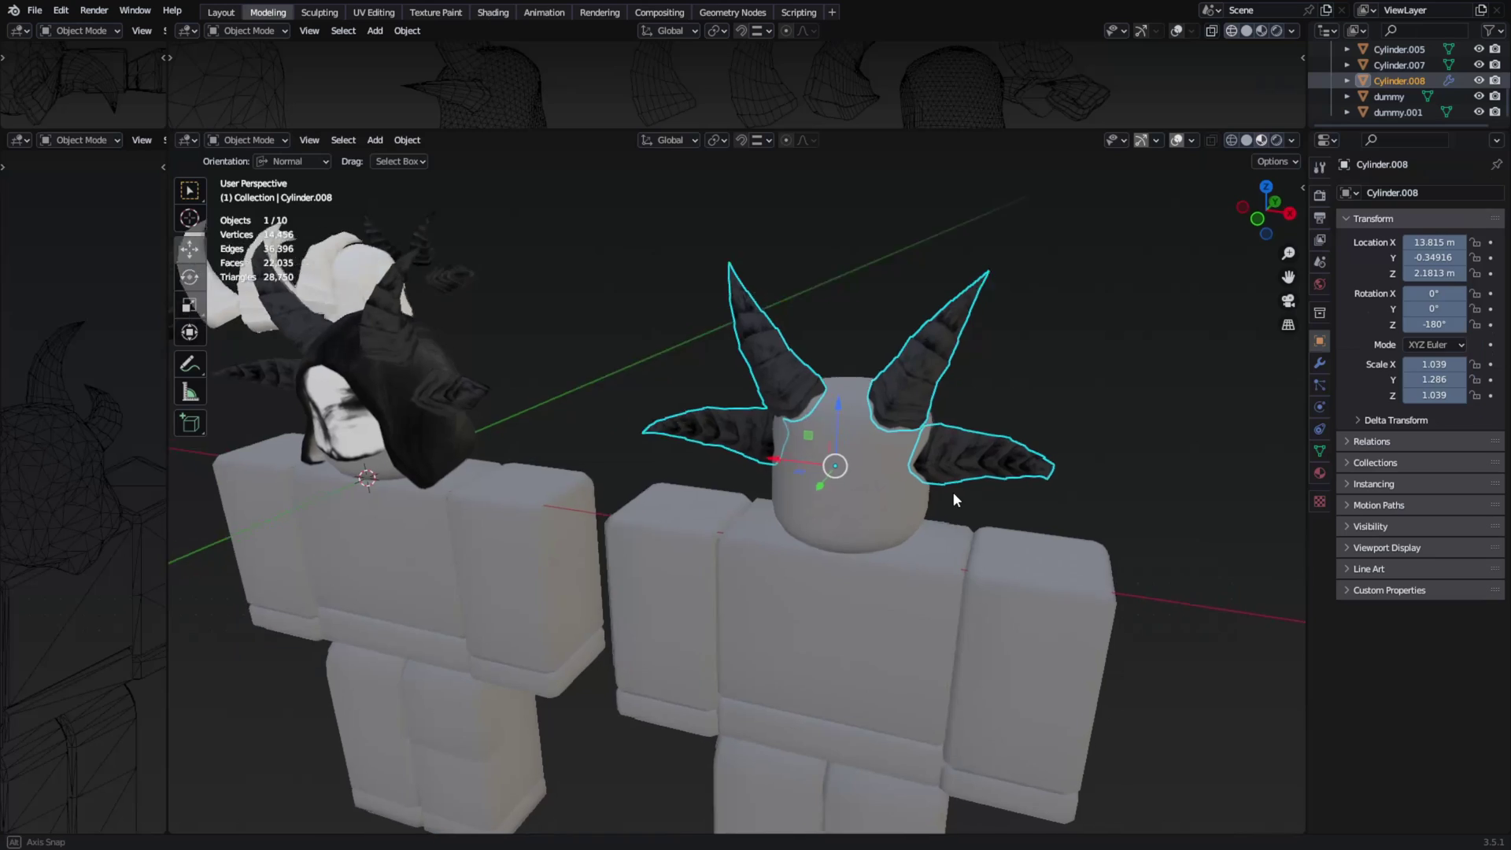
{"action": "key", "text": "g"}
{"action": "left_click", "coordinate": [860, 444]}
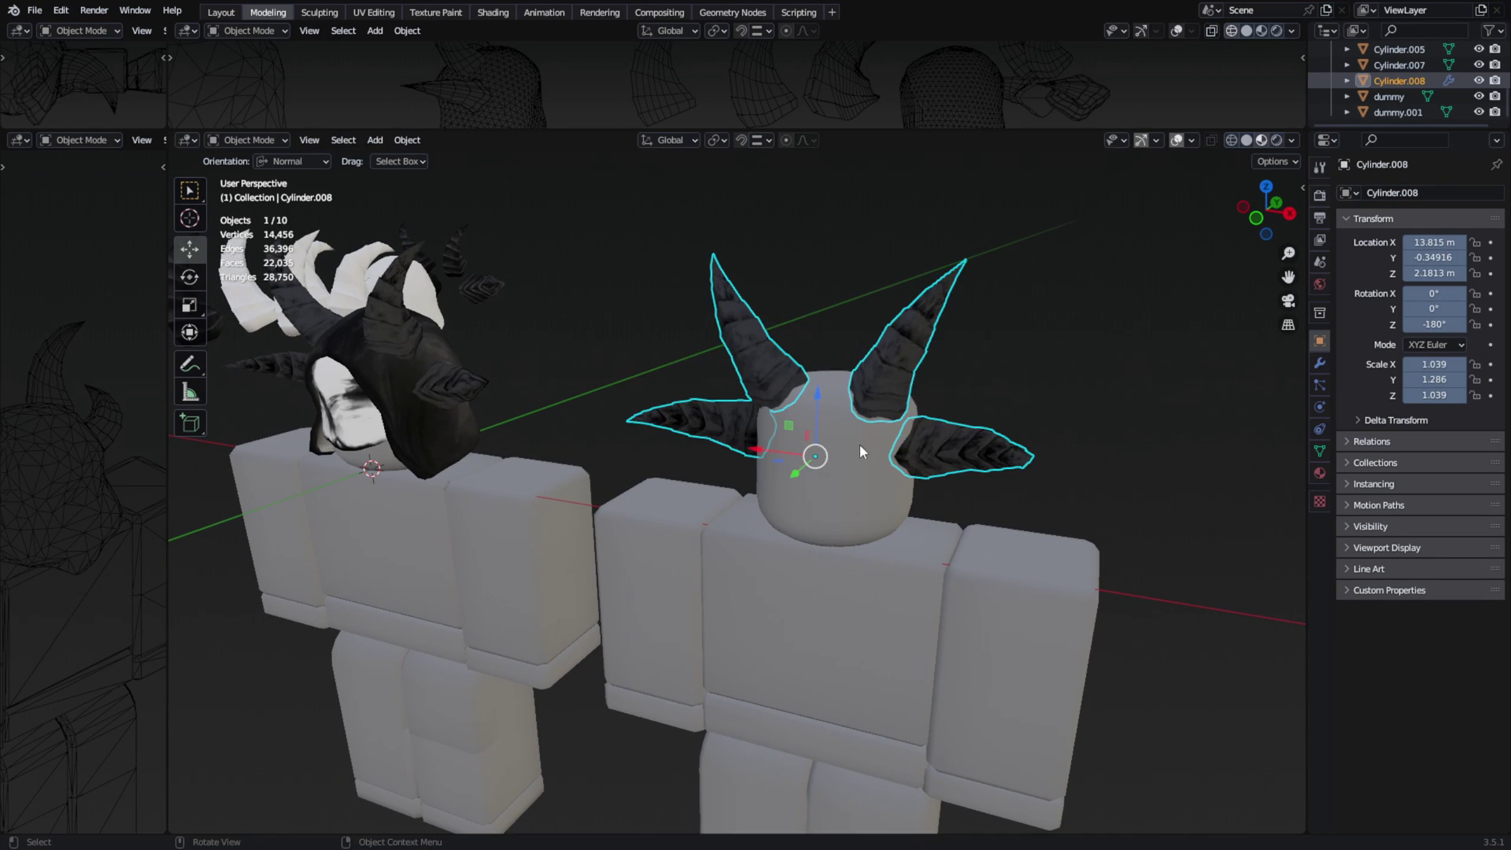
{"action": "middle_click_drag", "start_coordinate": [859, 443], "coordinate": [823, 480]}
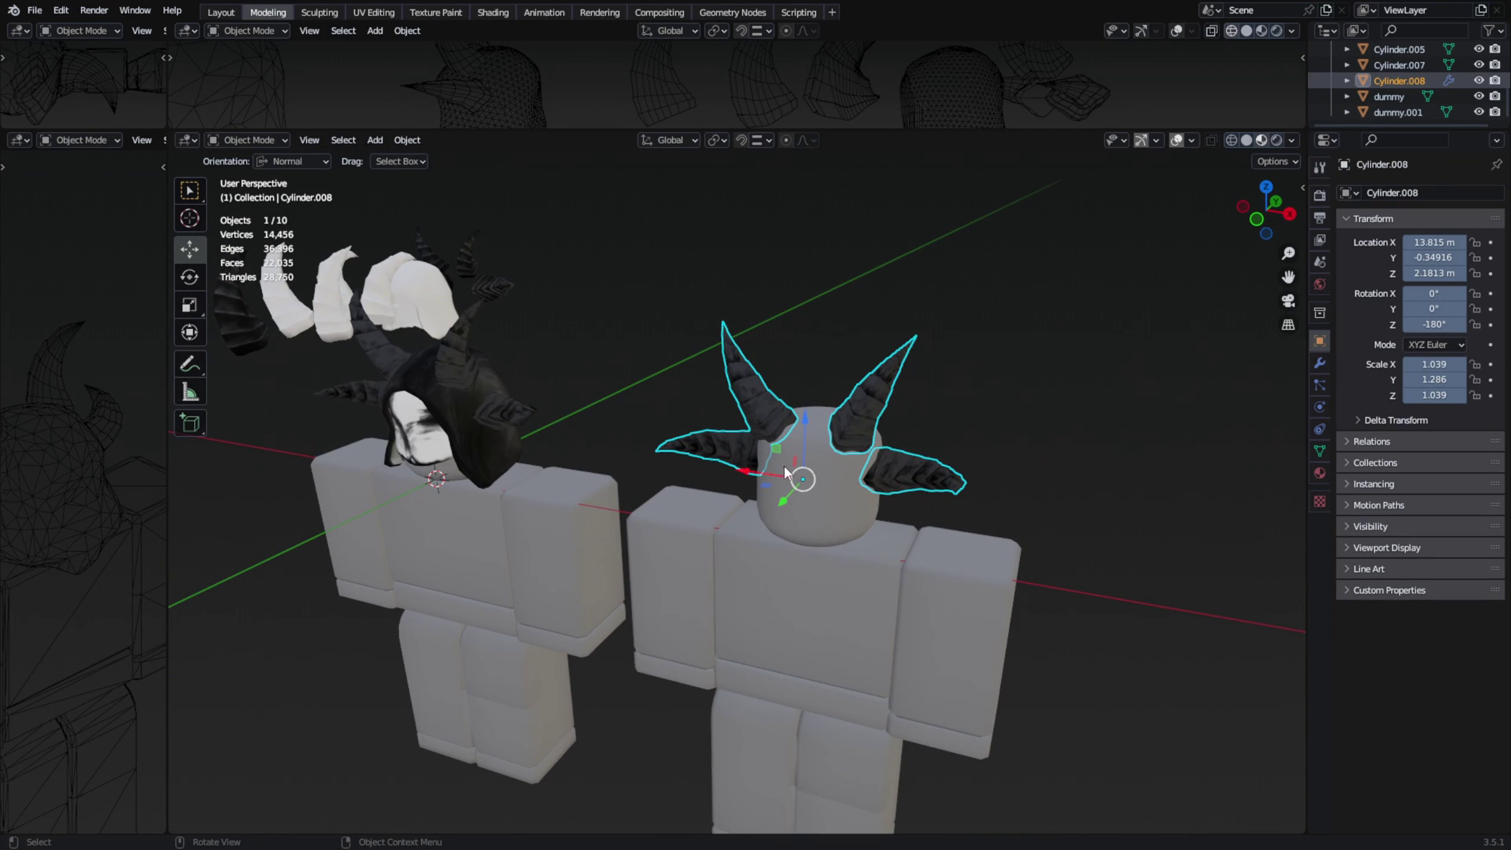
- Start an FBX export of the horns with the path mode set to Copy and textures embedded
{"action": "left_click", "coordinate": [35, 10]}
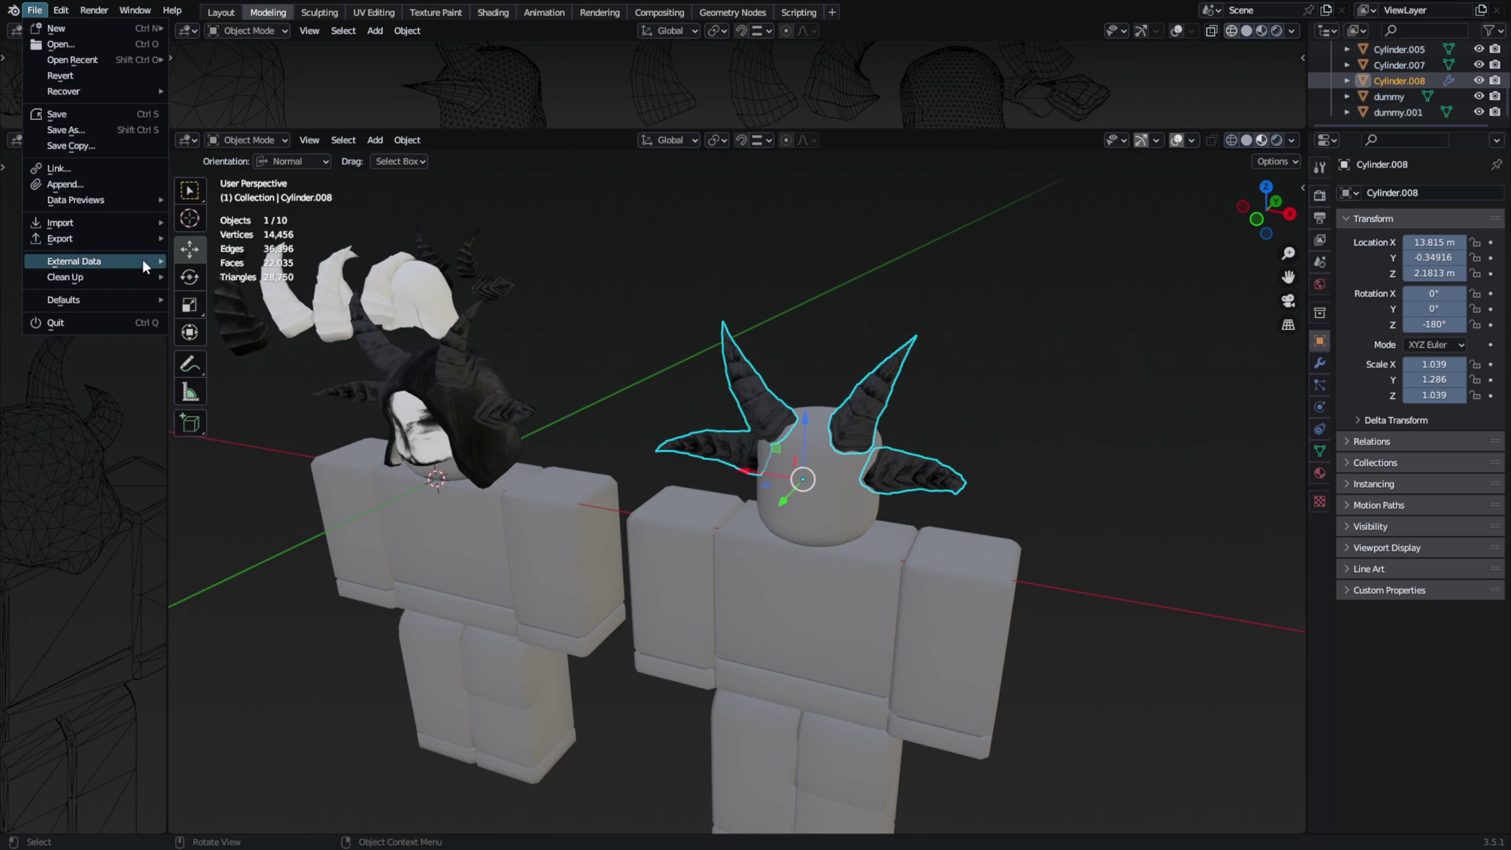
{"action": "mouse_move", "coordinate": [106, 233]}
{"action": "left_click", "coordinate": [267, 379]}
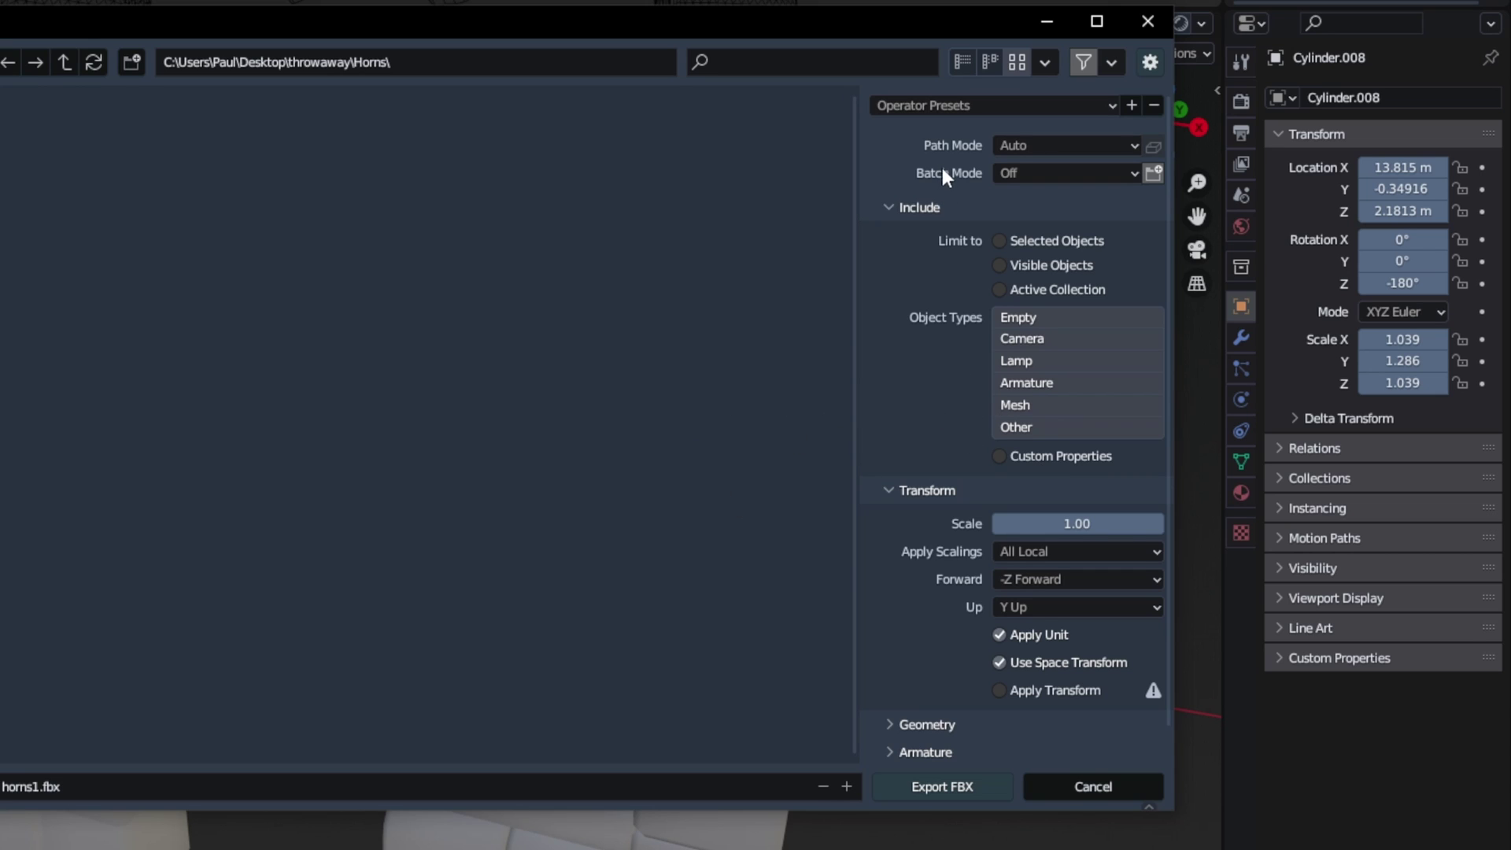
{"action": "left_click", "coordinate": [1023, 144]}
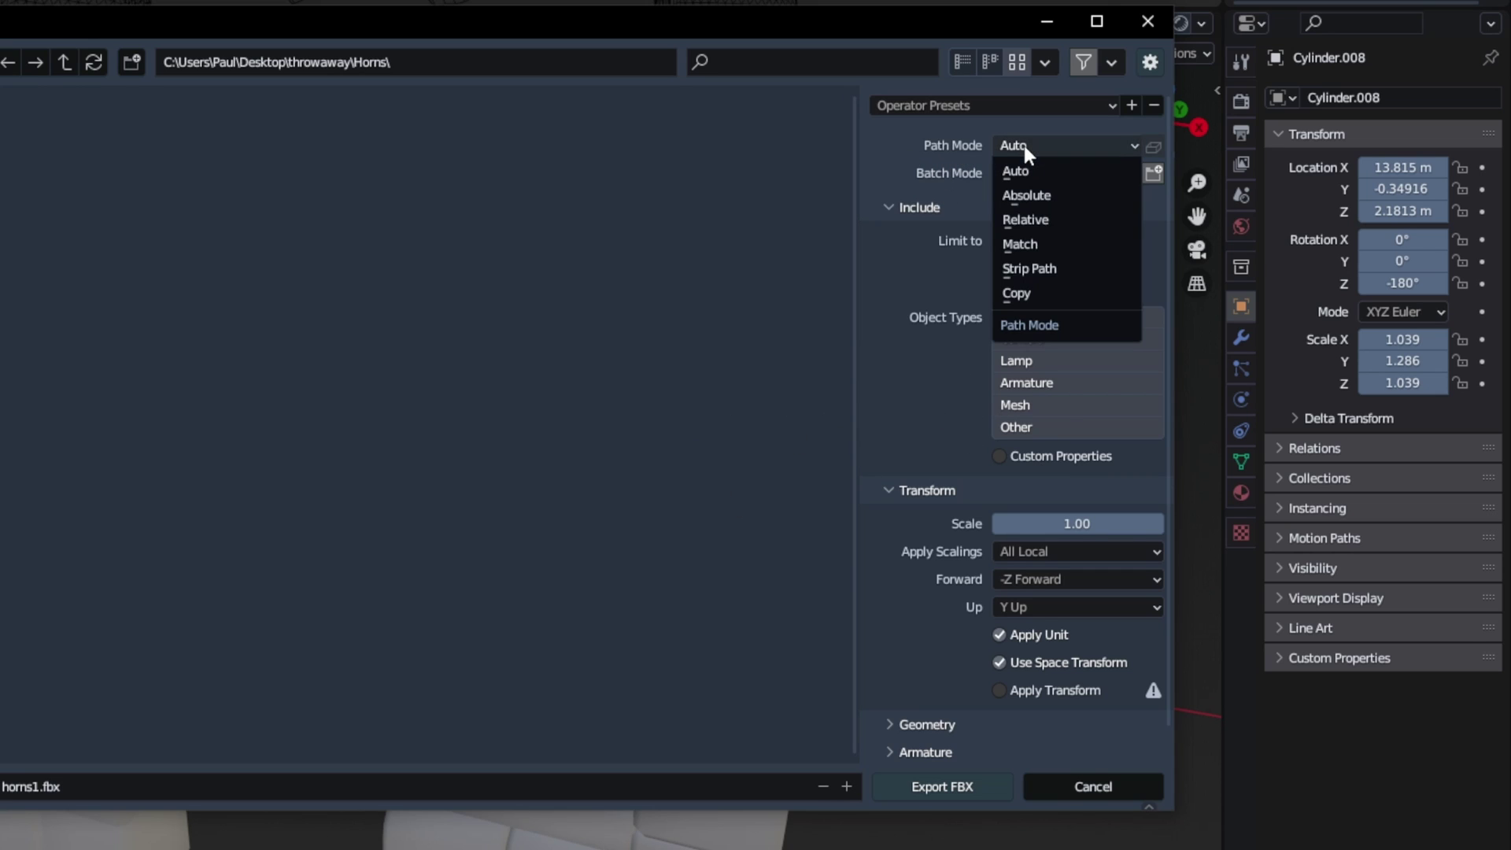
{"action": "left_click", "coordinate": [1059, 293]}
{"action": "left_click", "coordinate": [1152, 147]}
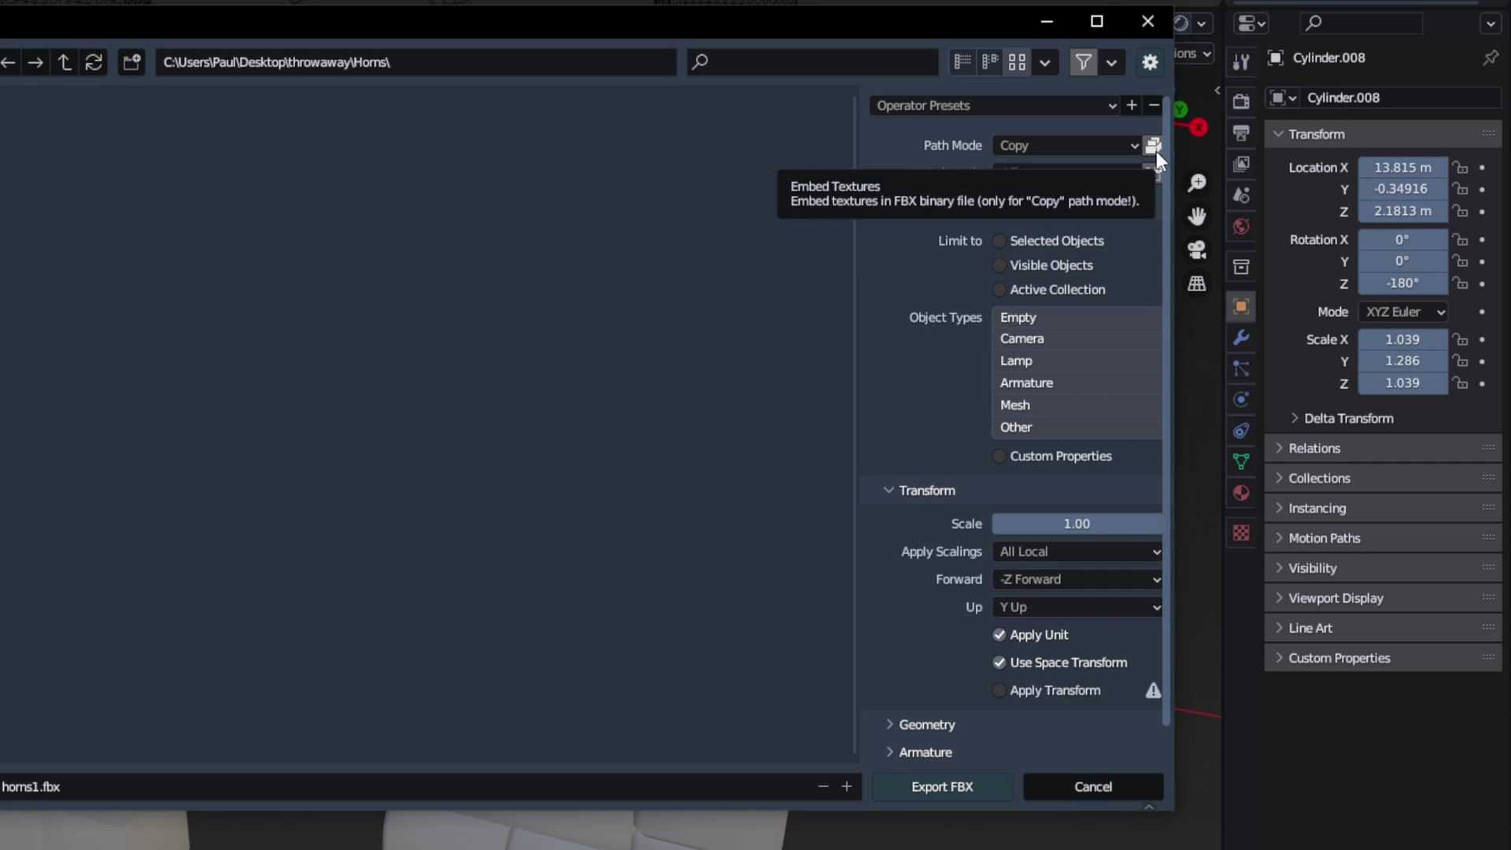
{"action": "left_click", "coordinate": [1015, 145]}
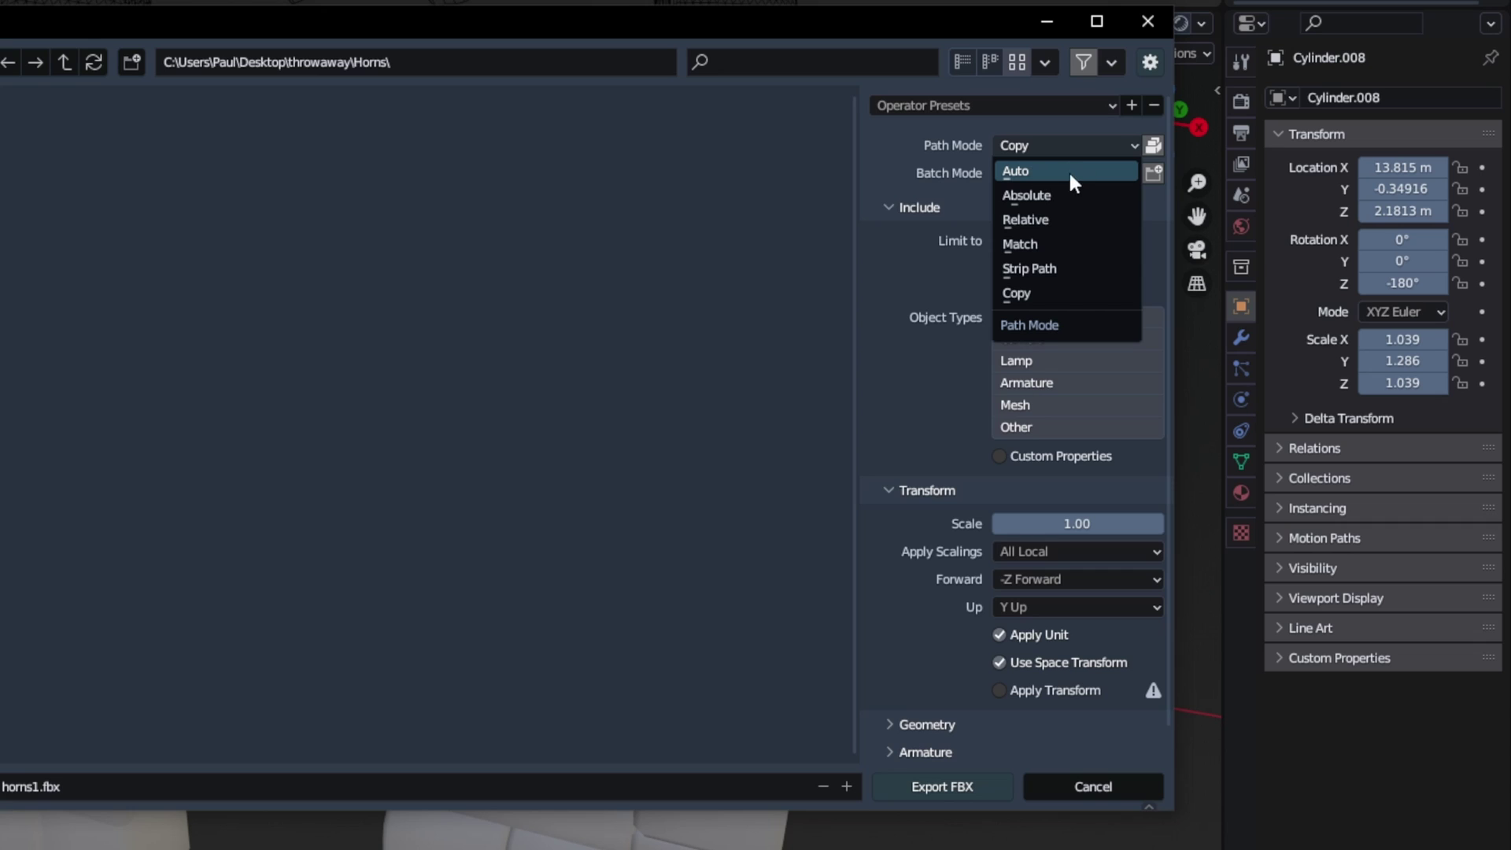
{"action": "left_click", "coordinate": [1045, 145]}
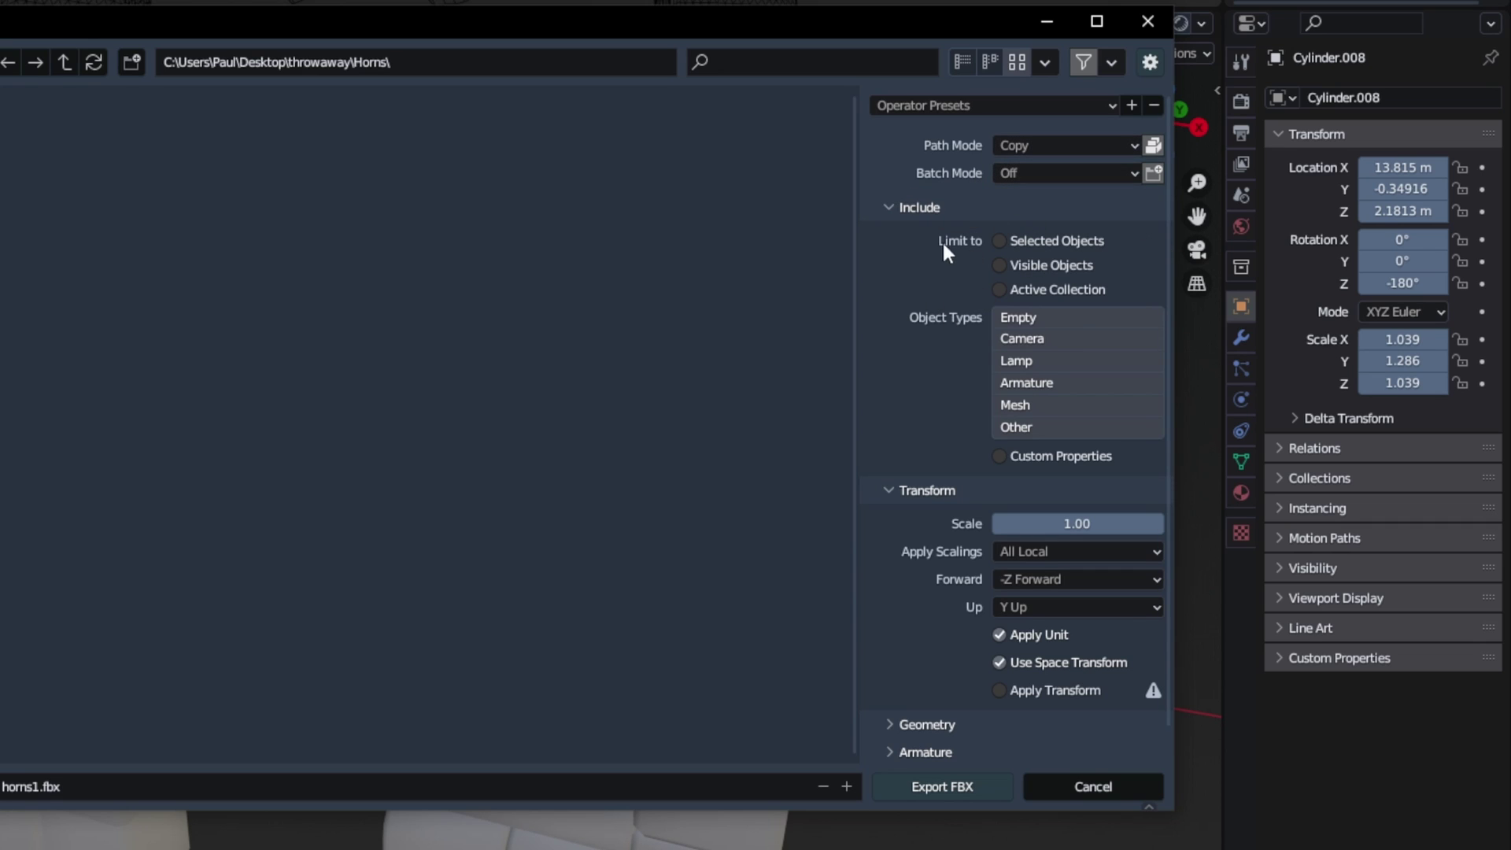
- Limit the FBX export to selected objects, set its scale to 0.05 and enable Apply Transform
{"action": "left_click", "coordinate": [1013, 150]}
{"action": "scroll", "coordinate": [1042, 248], "scroll_direction": "down", "scroll_amount": 1}
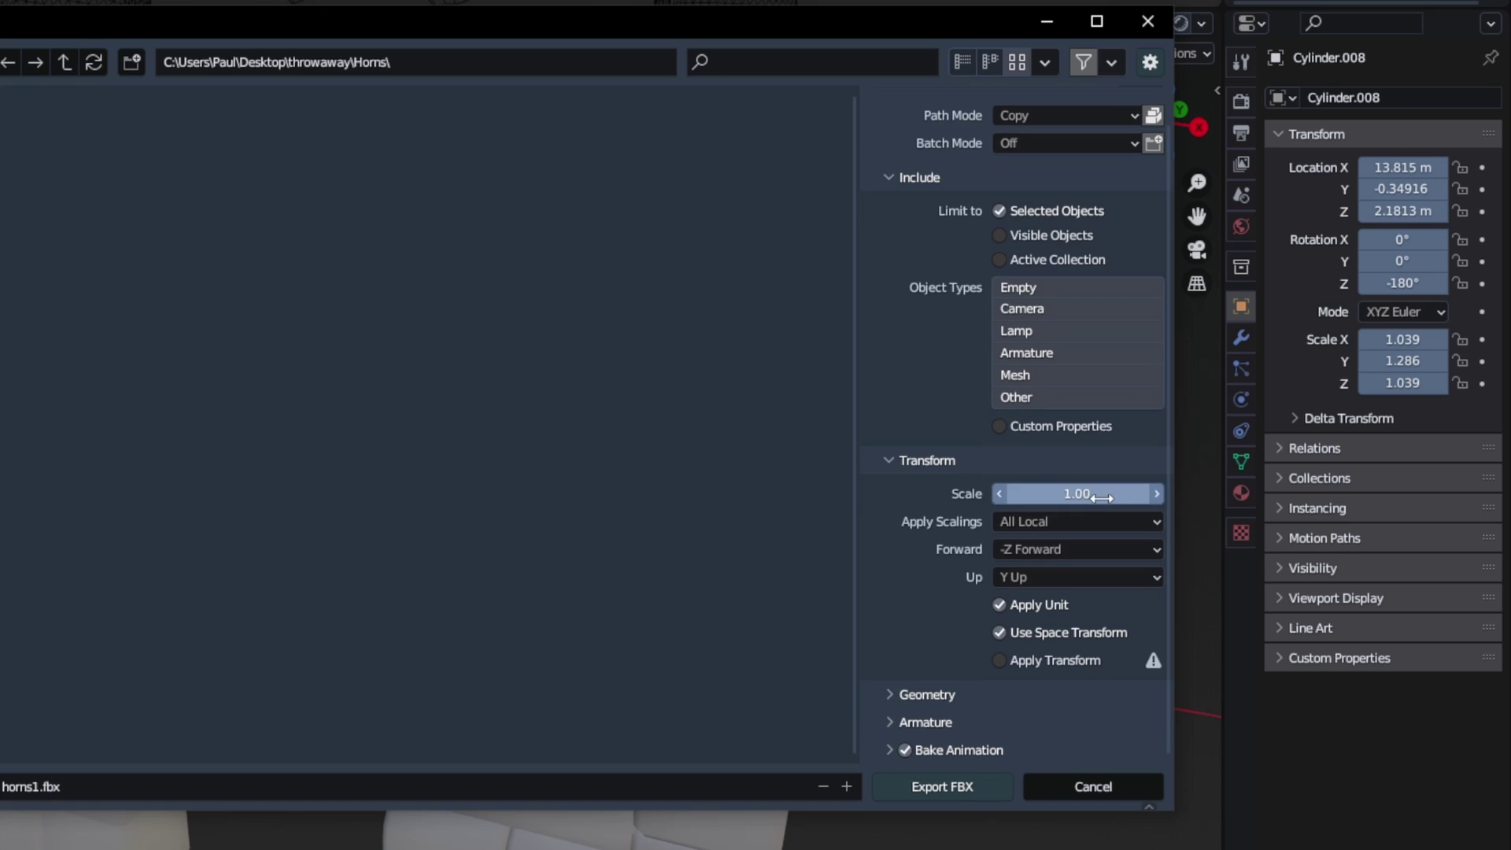
{"action": "left_click", "coordinate": [1103, 493]}
{"action": "type", "text": "0.05"}
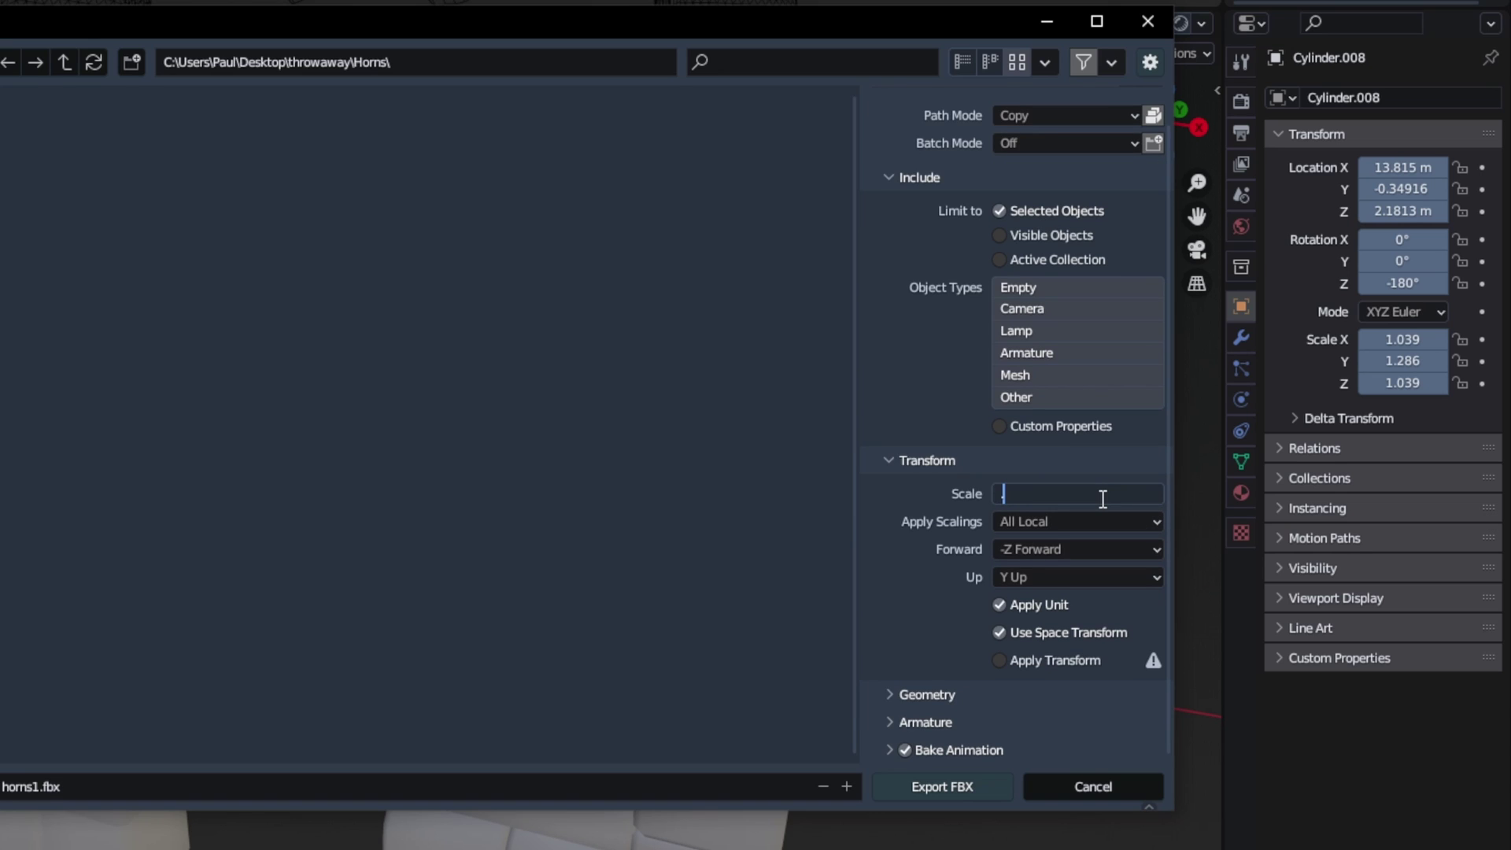
{"action": "key", "text": "Return"}
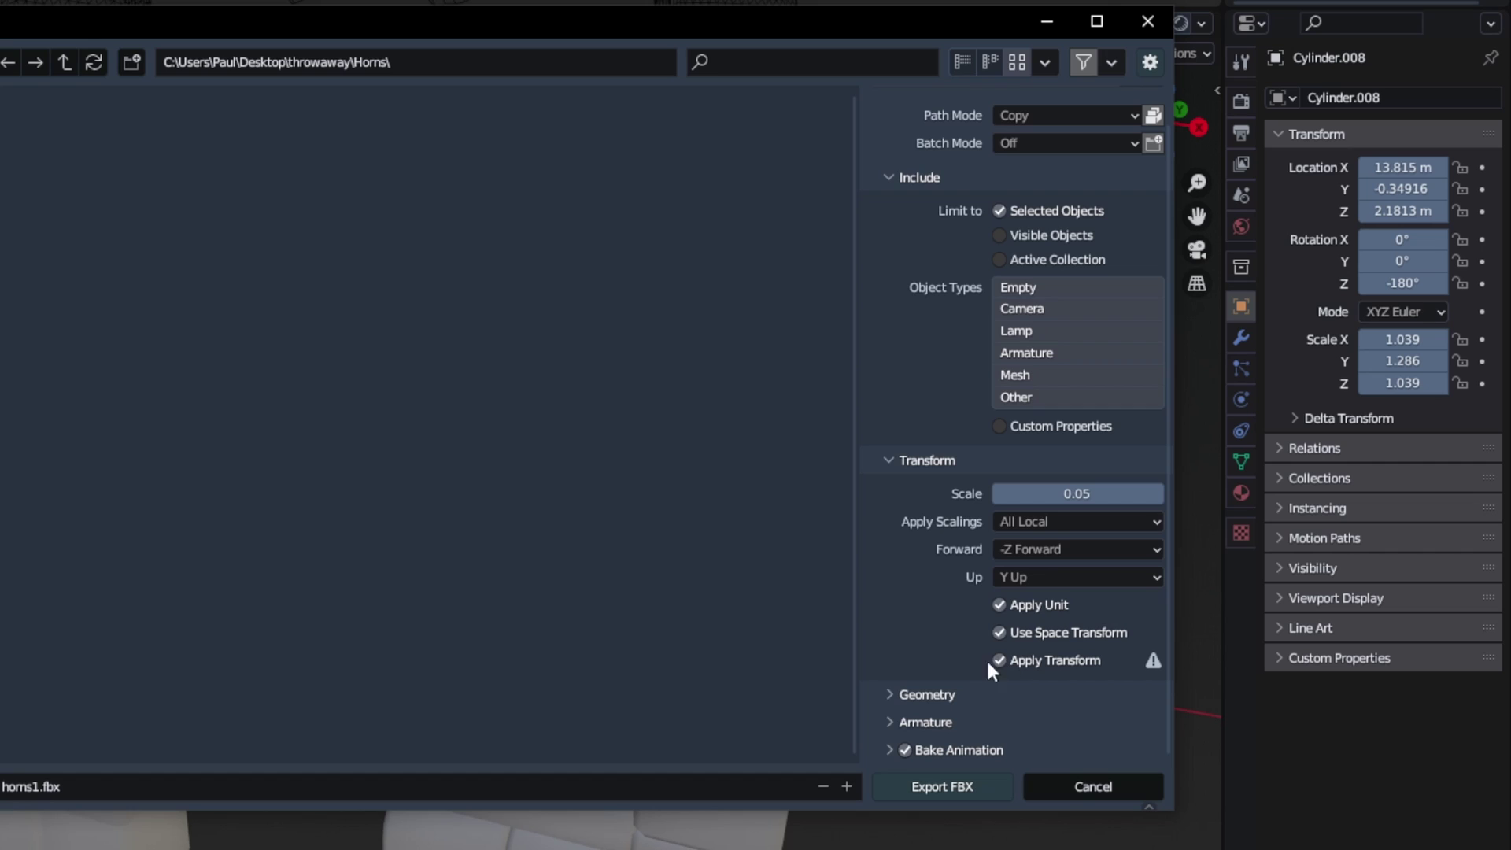
- Check the geometry export options and export the horns as horns1.fbx
{"action": "left_click", "coordinate": [927, 694]}
{"action": "scroll", "coordinate": [938, 652], "scroll_direction": "down", "scroll_amount": 8}
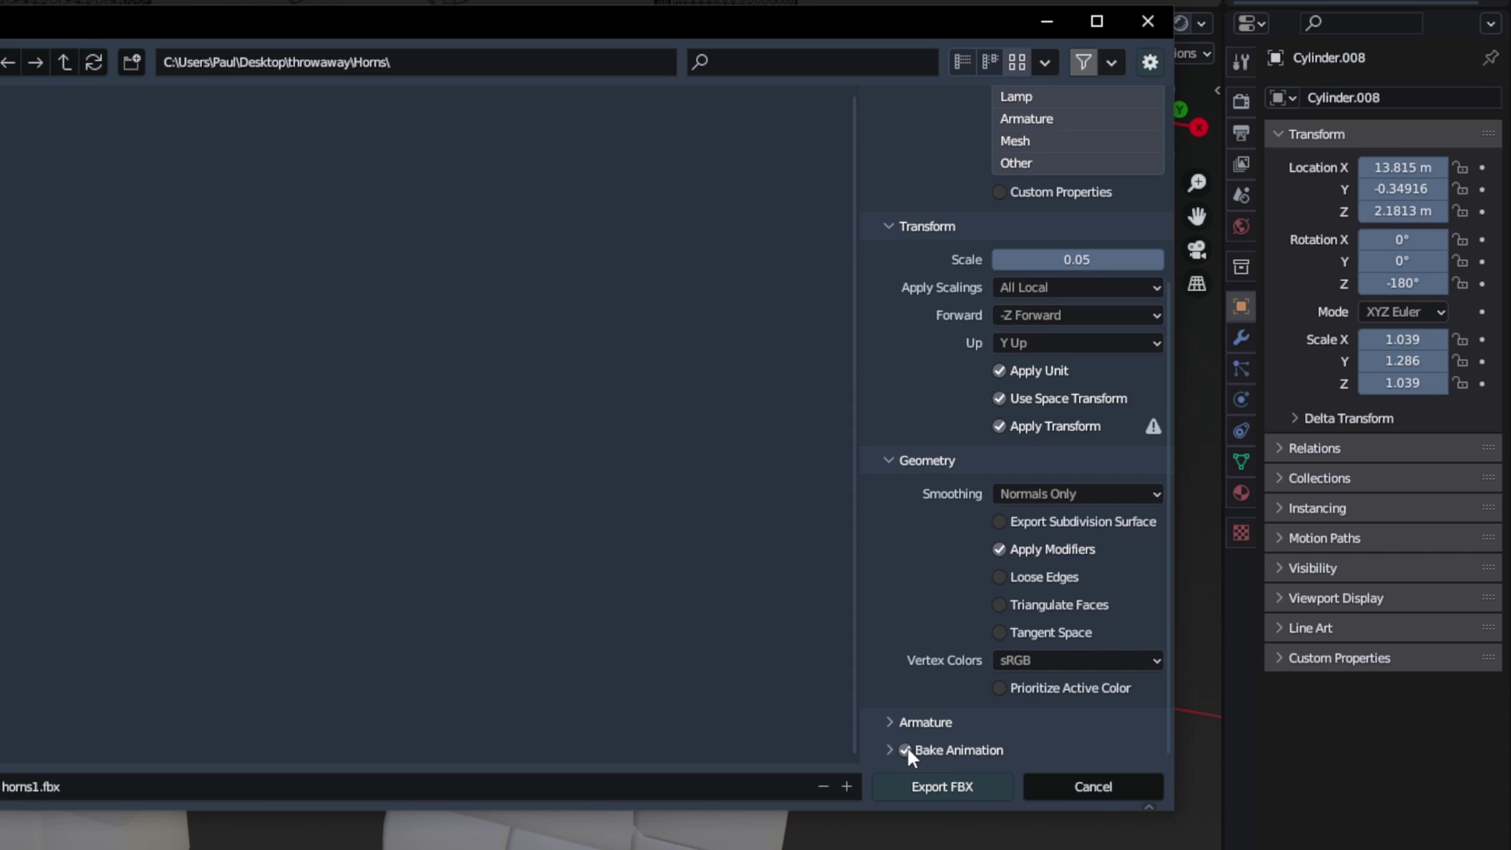
{"action": "left_click", "coordinate": [952, 791]}
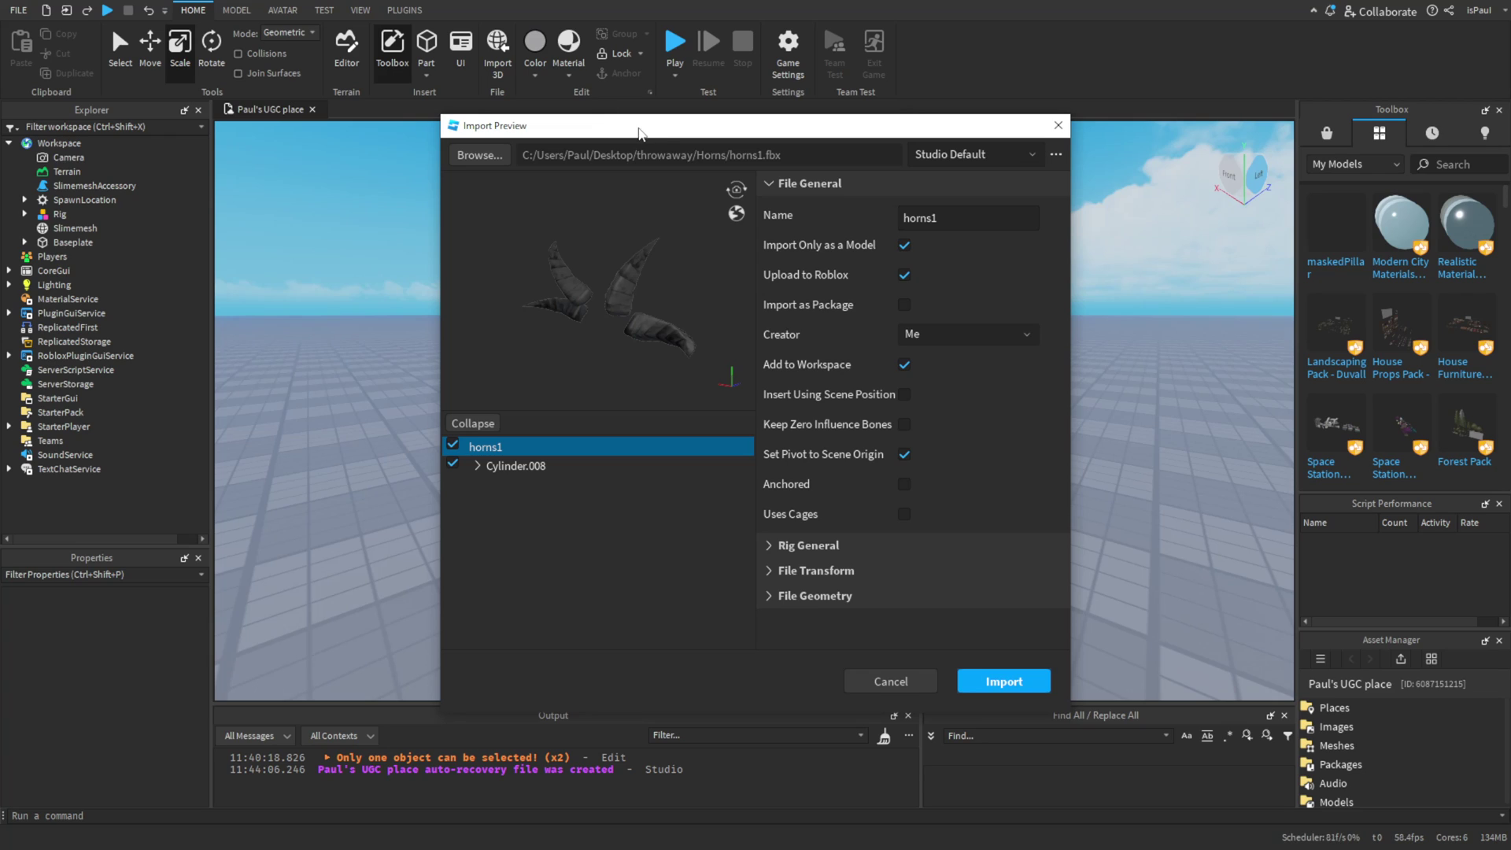
- In Roblox Studio, inspect the horns1.fbx import preview, including the texture under Cylinder.008
{"action": "left_click_drag", "start_coordinate": [638, 128], "coordinate": [459, 100]}
{"action": "left_click_drag", "start_coordinate": [465, 294], "coordinate": [437, 299]}
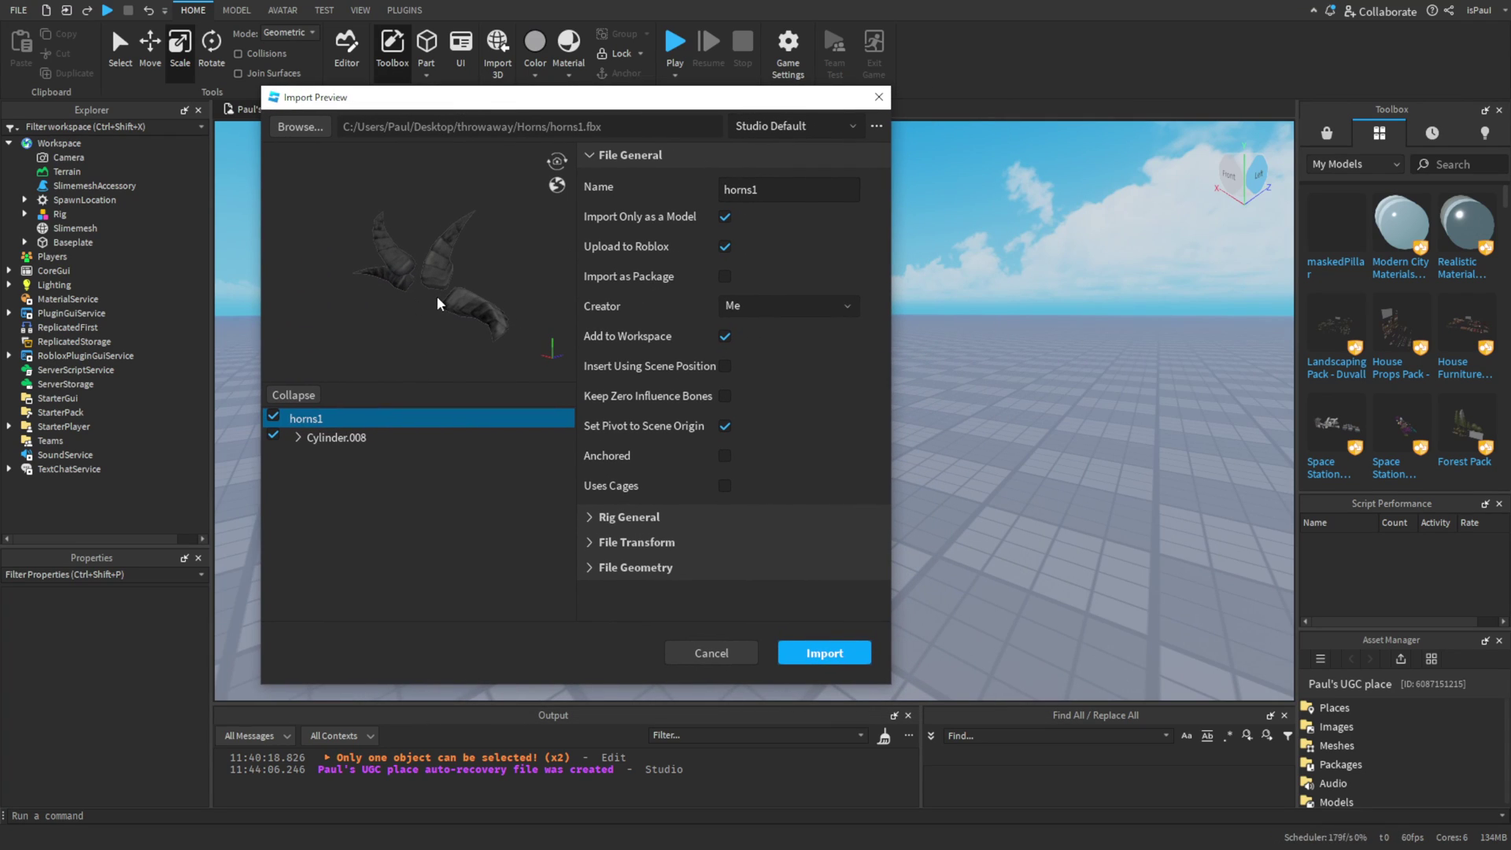
{"action": "left_click", "coordinate": [298, 437]}
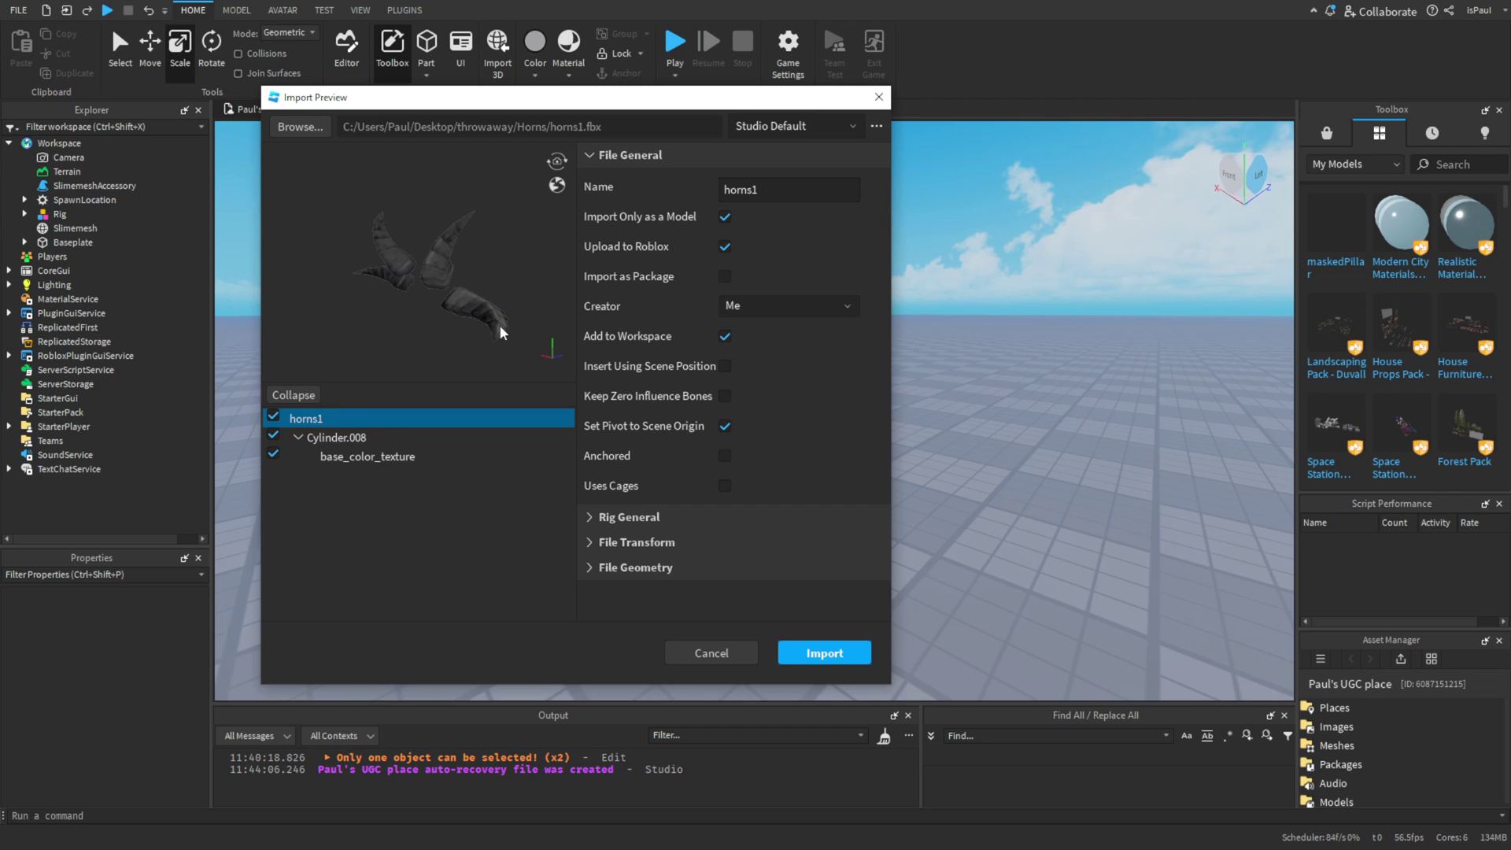
{"action": "left_click_drag", "start_coordinate": [466, 294], "coordinate": [465, 298]}
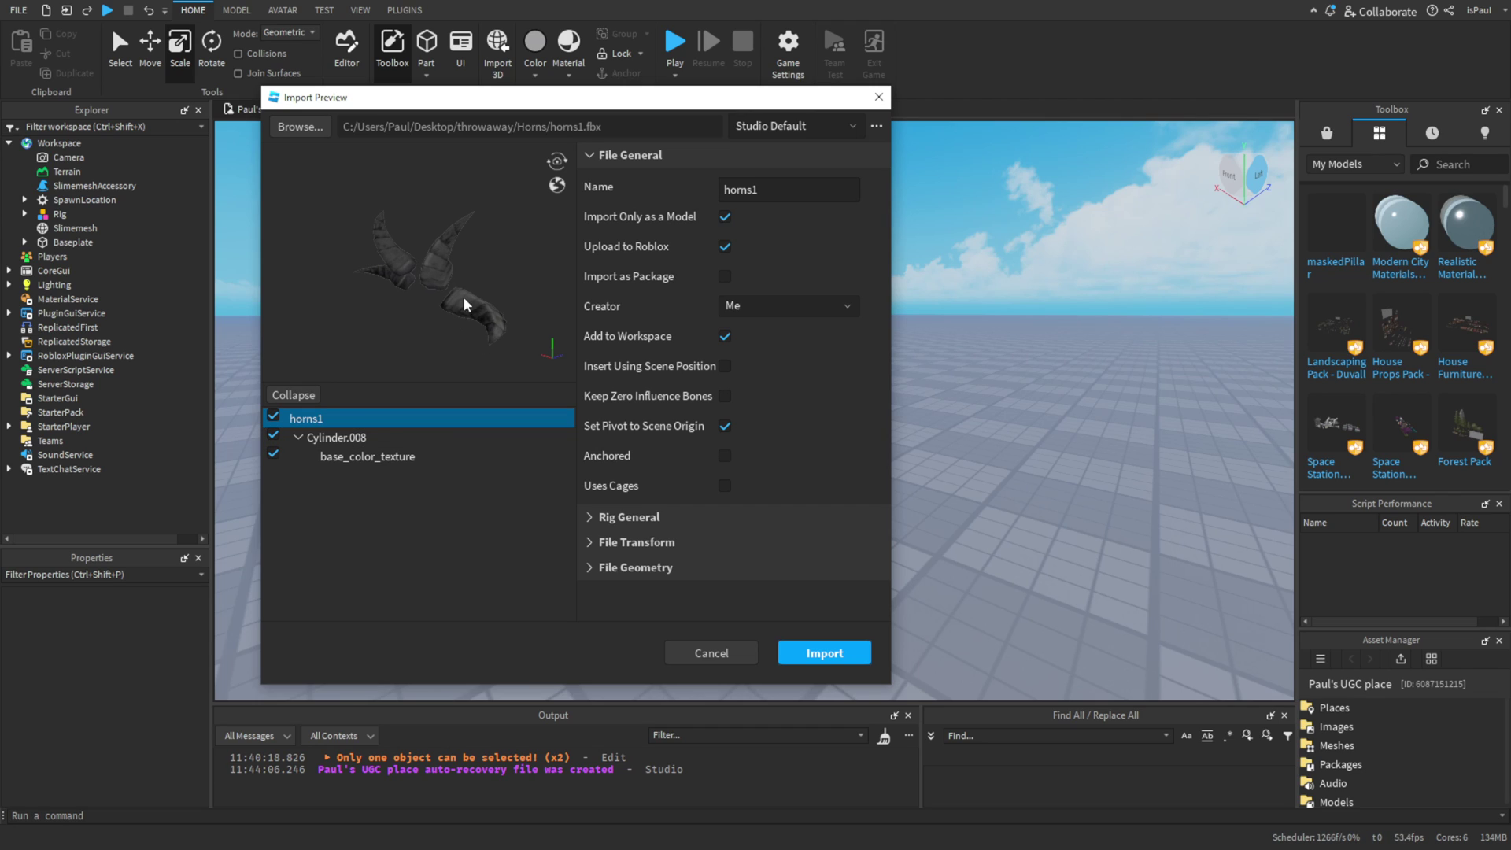
- Turn off Upload to Roblox and Set Pivot to Scene Origin, and import horns1 into the workspace
{"action": "left_click", "coordinate": [724, 248]}
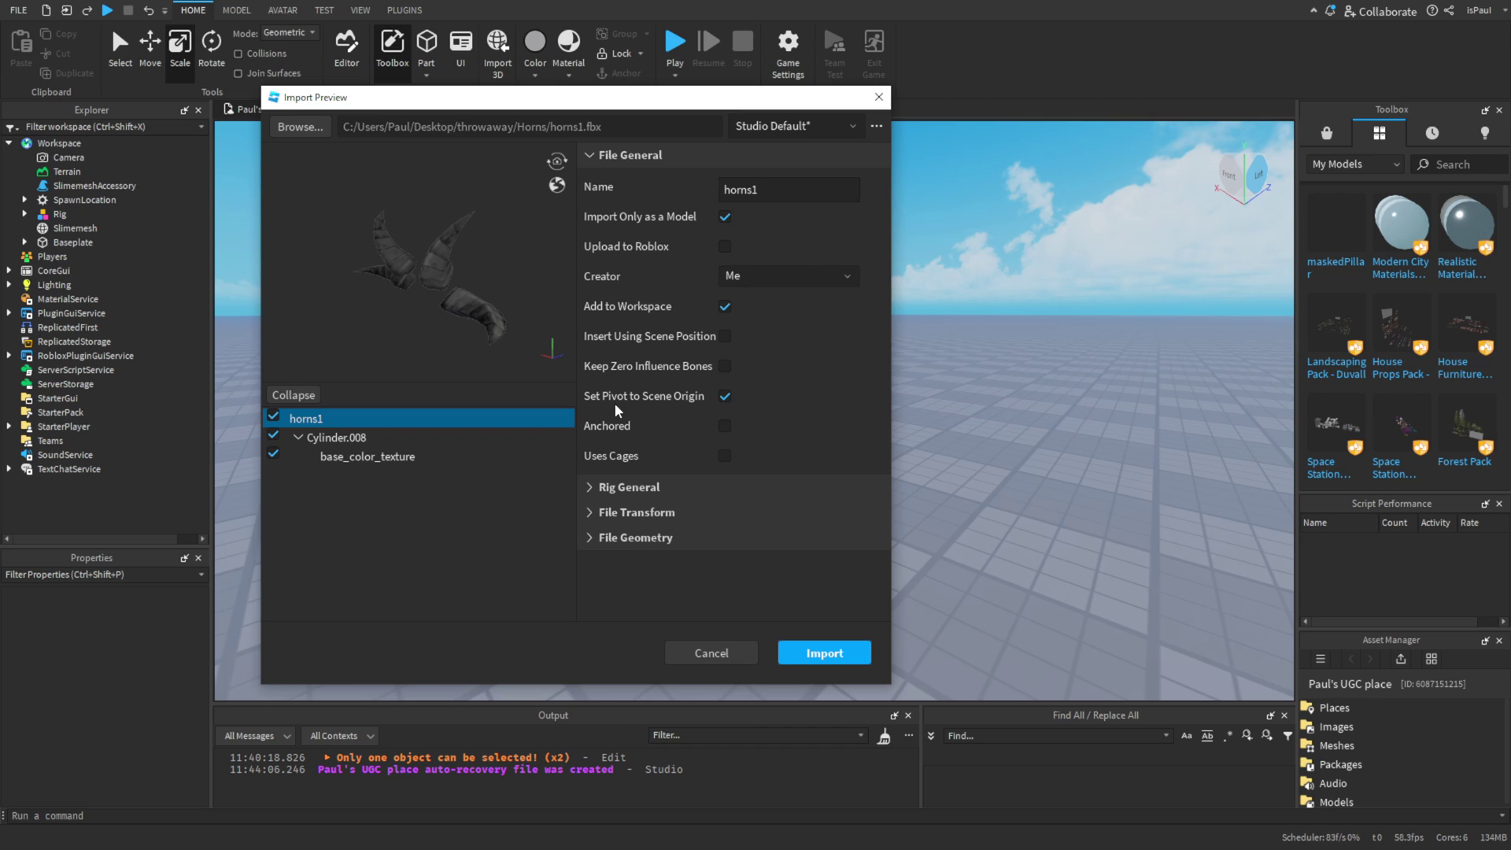
{"action": "left_click", "coordinate": [723, 398]}
{"action": "left_click", "coordinate": [839, 659]}
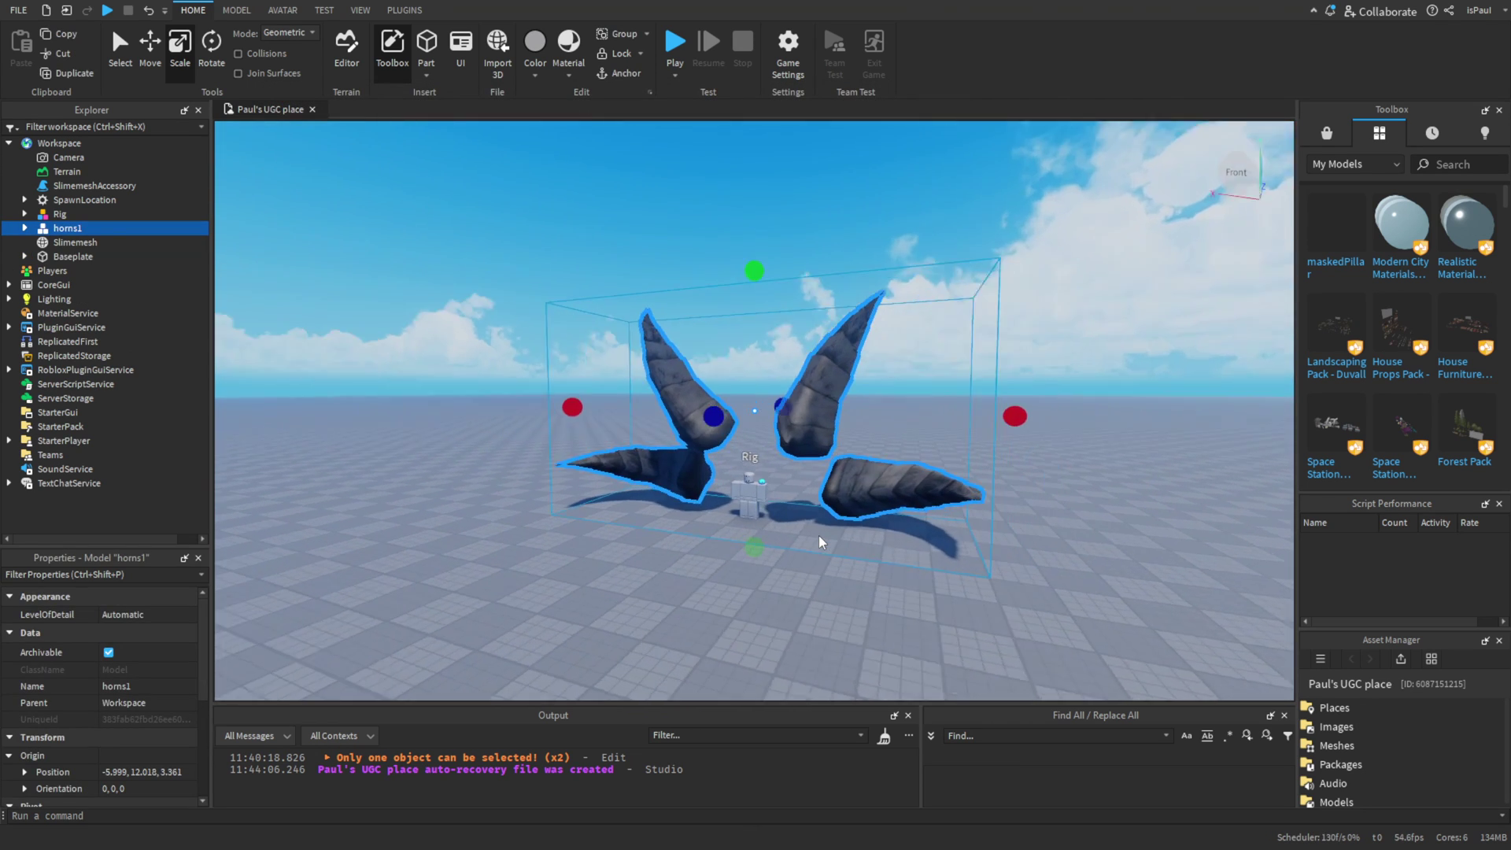
- Scale the oversized horns1 model down to roughly match the size of the rig
{"action": "left_click_drag", "start_coordinate": [754, 270], "coordinate": [743, 432]}
{"action": "key", "text": "f"}
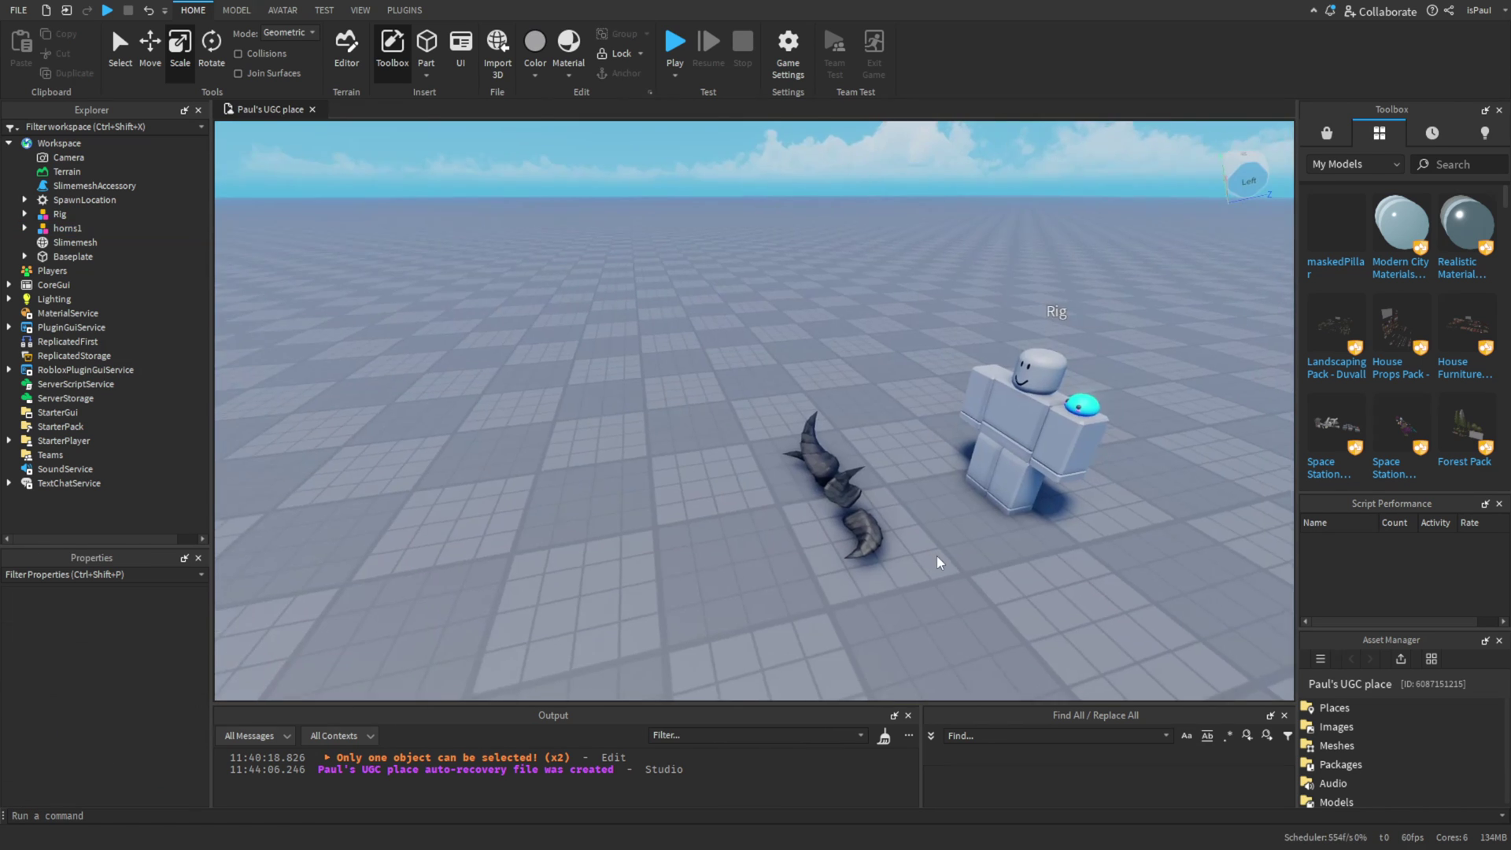
{"action": "right_click_drag", "start_coordinate": [937, 563], "coordinate": [937, 563]}
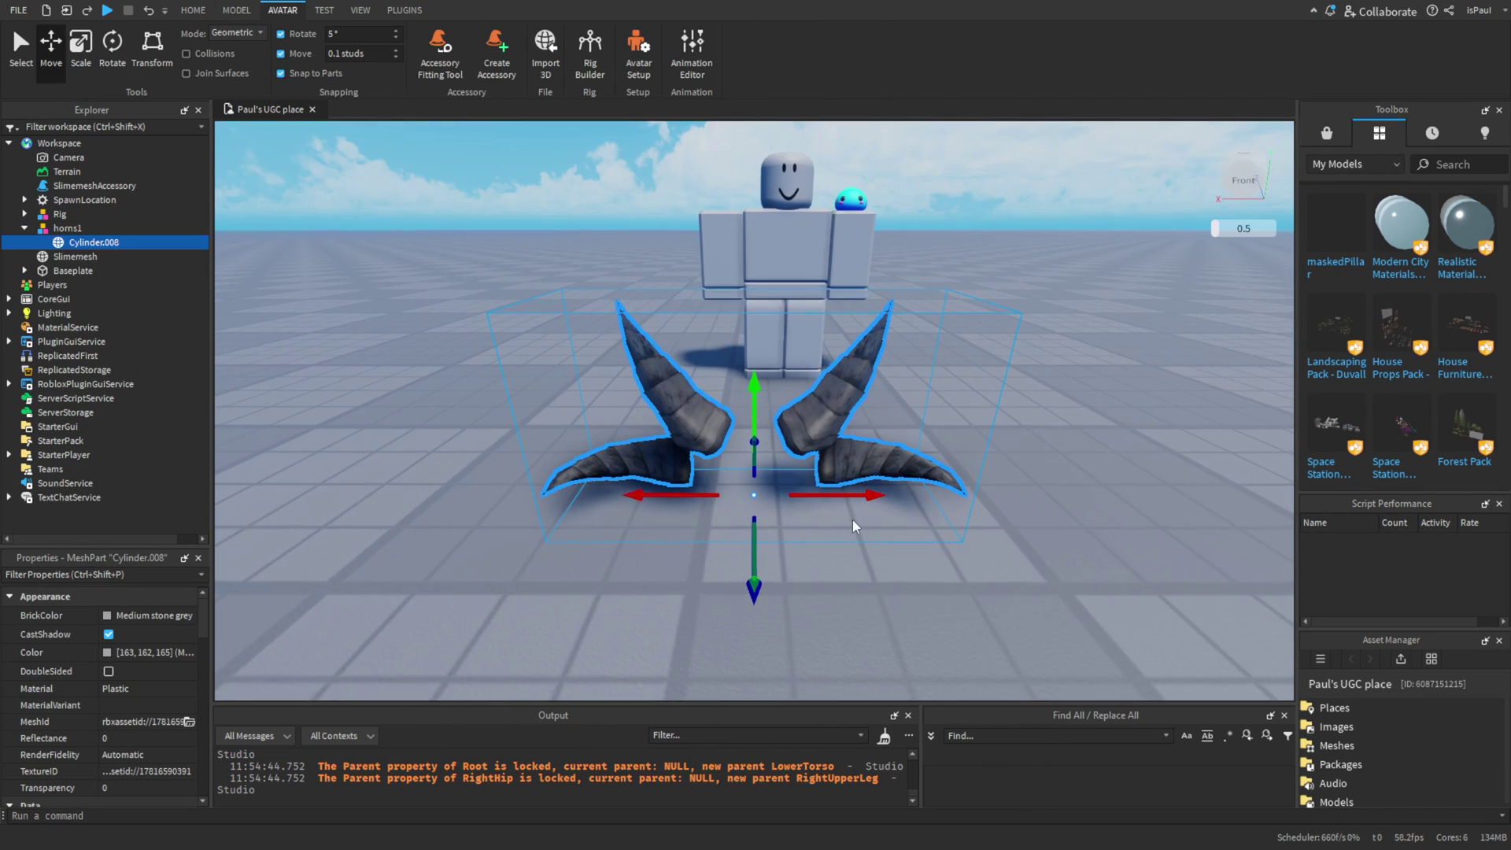
- Inspect the imported Cylinder.008 horns mesh and its TextureID property
{"action": "right_click_drag", "start_coordinate": [787, 519], "coordinate": [703, 523]}
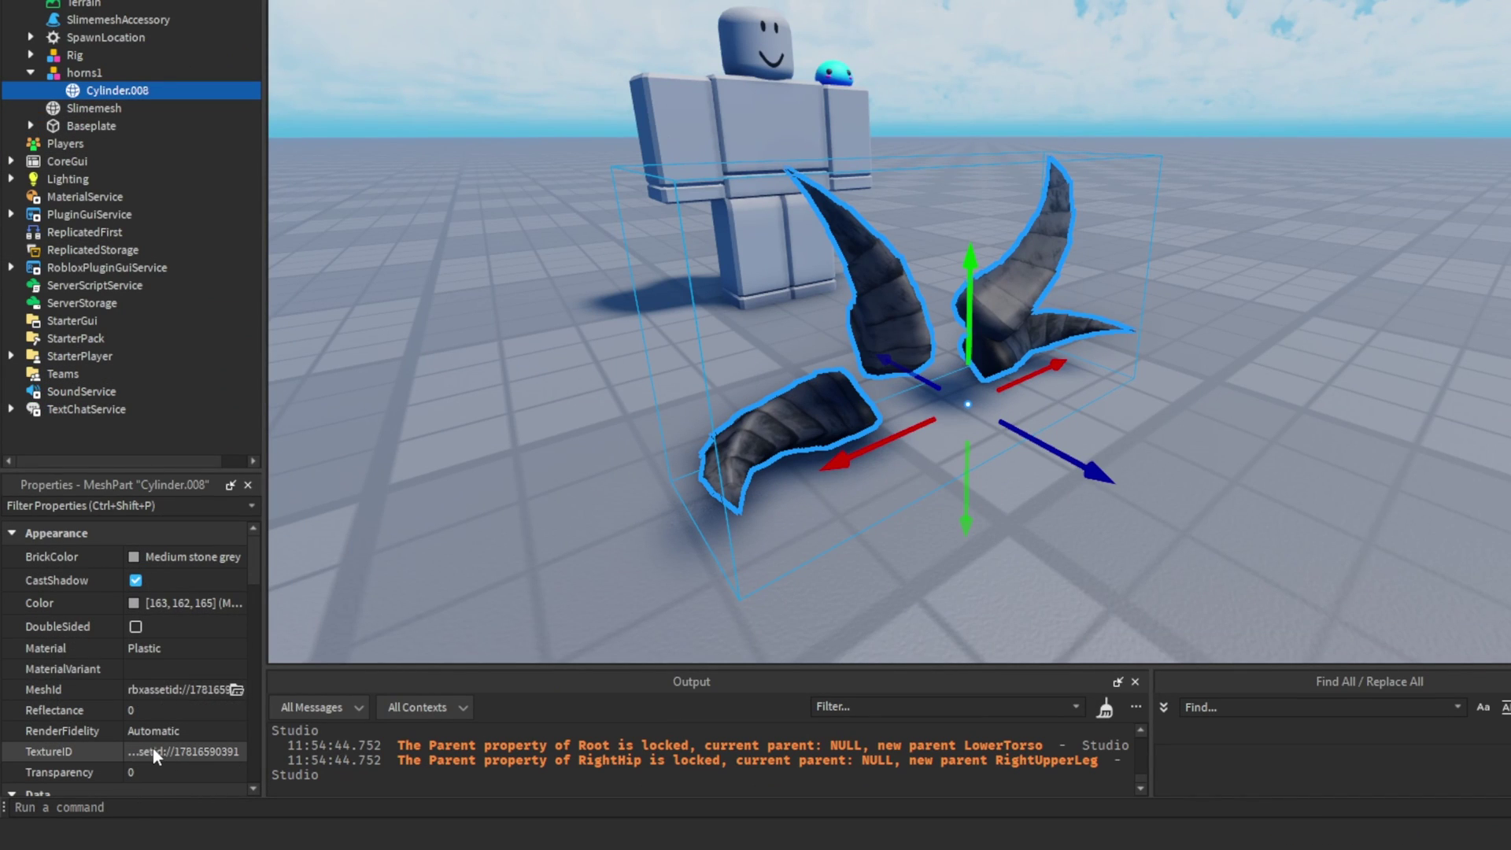
{"action": "scroll", "coordinate": [152, 749], "scroll_direction": "down", "scroll_amount": 2}
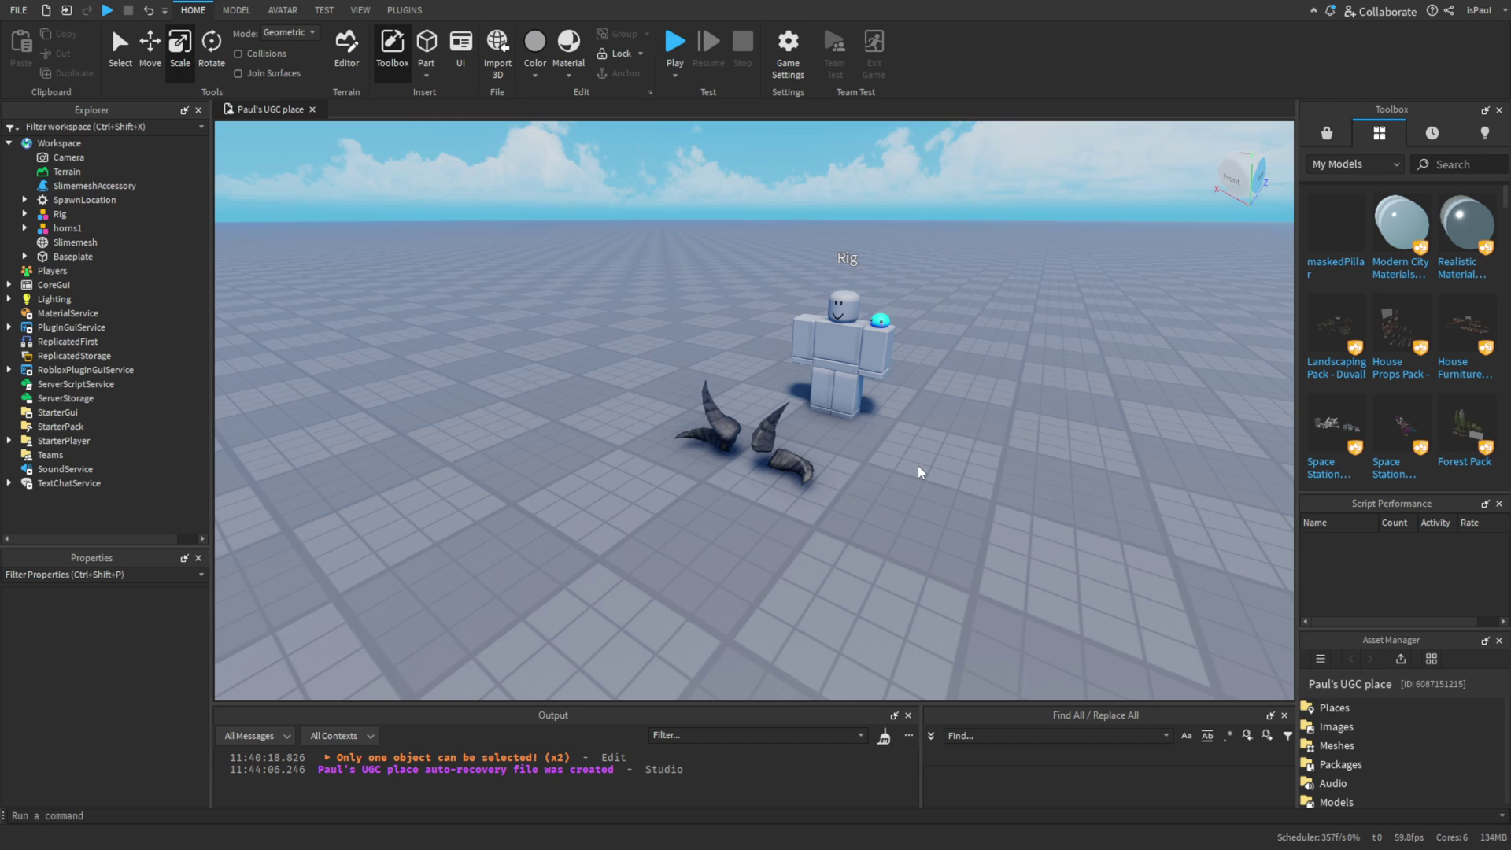
- Generate a masculine R15 Block Avatar with Rig Builder
{"action": "left_click_drag", "start_coordinate": [971, 440], "coordinate": [692, 248]}
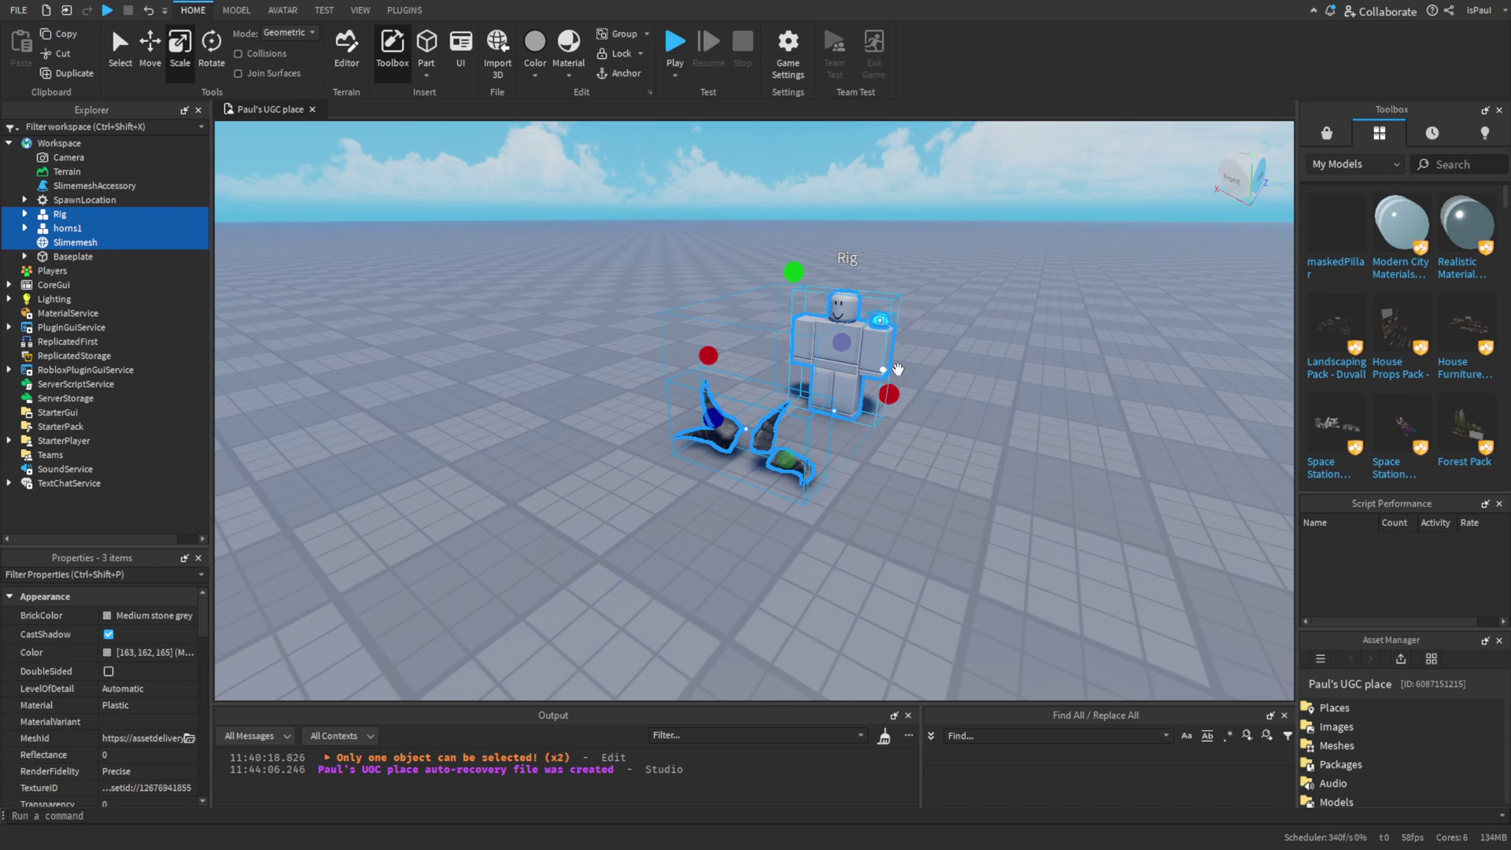
{"action": "left_click", "coordinate": [813, 256]}
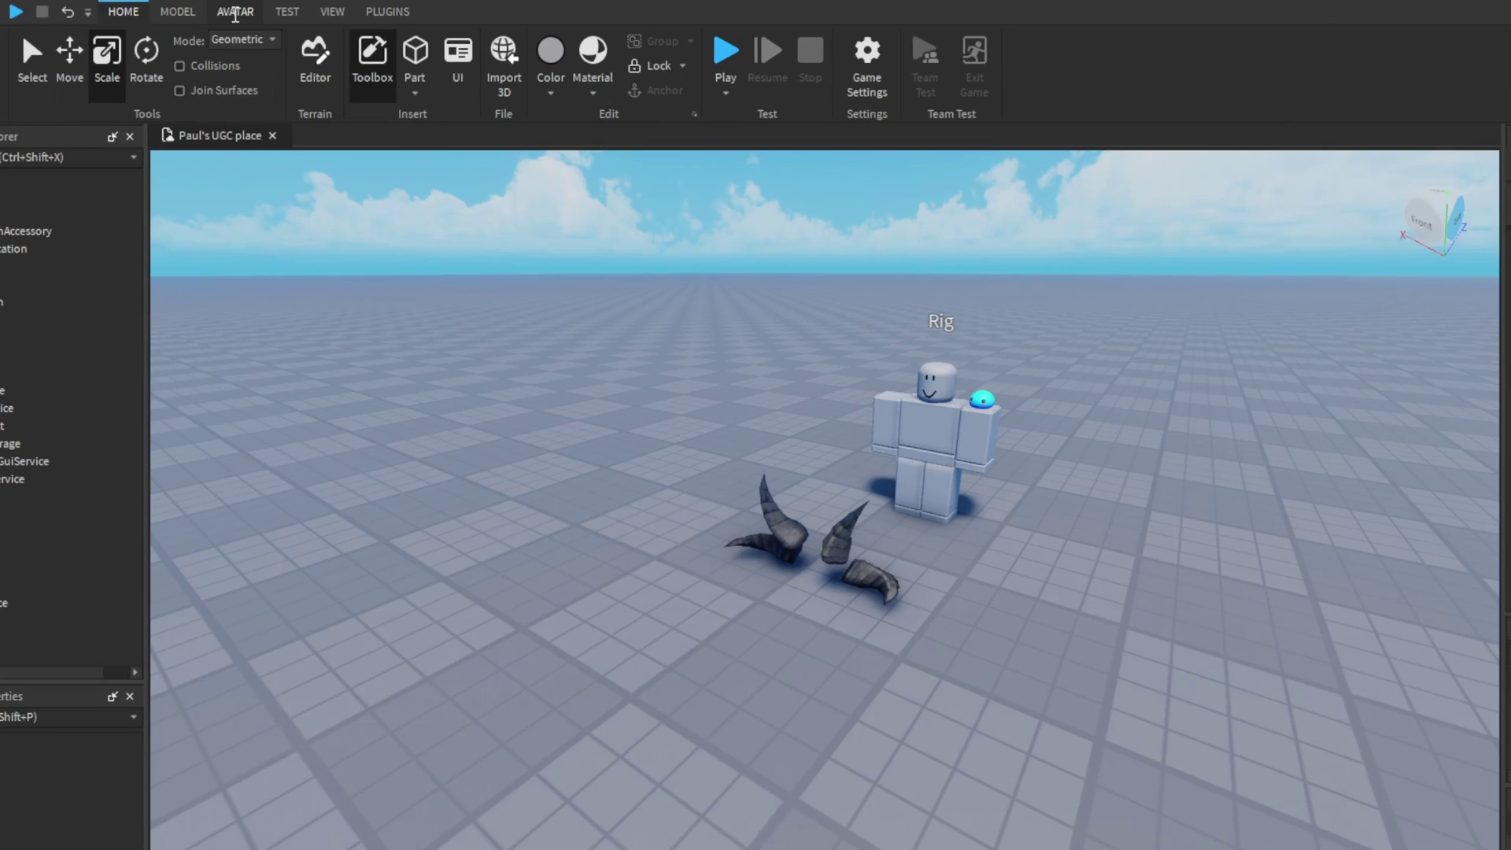
{"action": "left_click", "coordinate": [261, 8]}
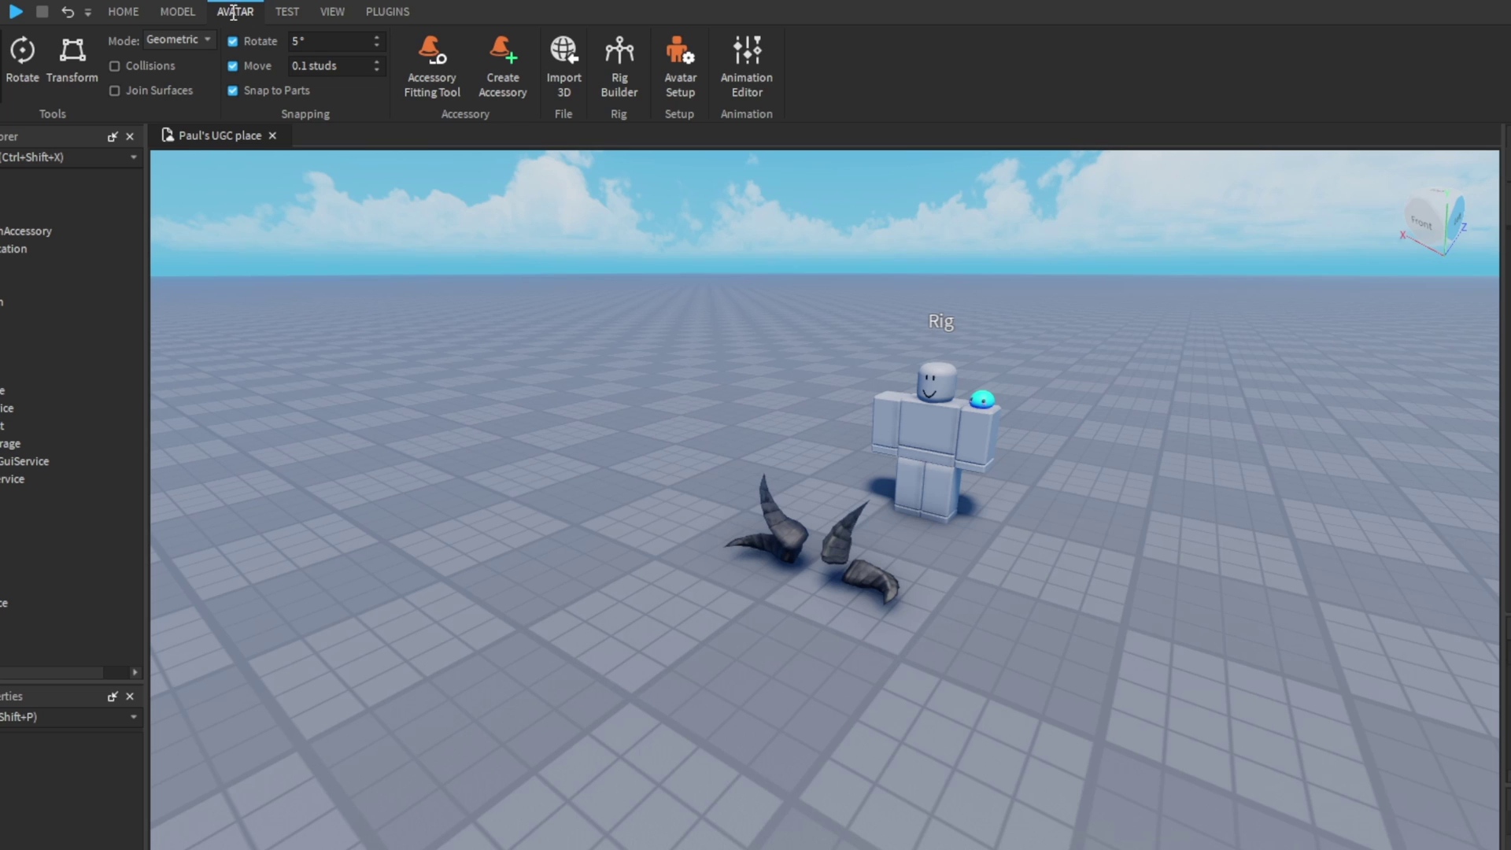
{"action": "left_click", "coordinate": [619, 81]}
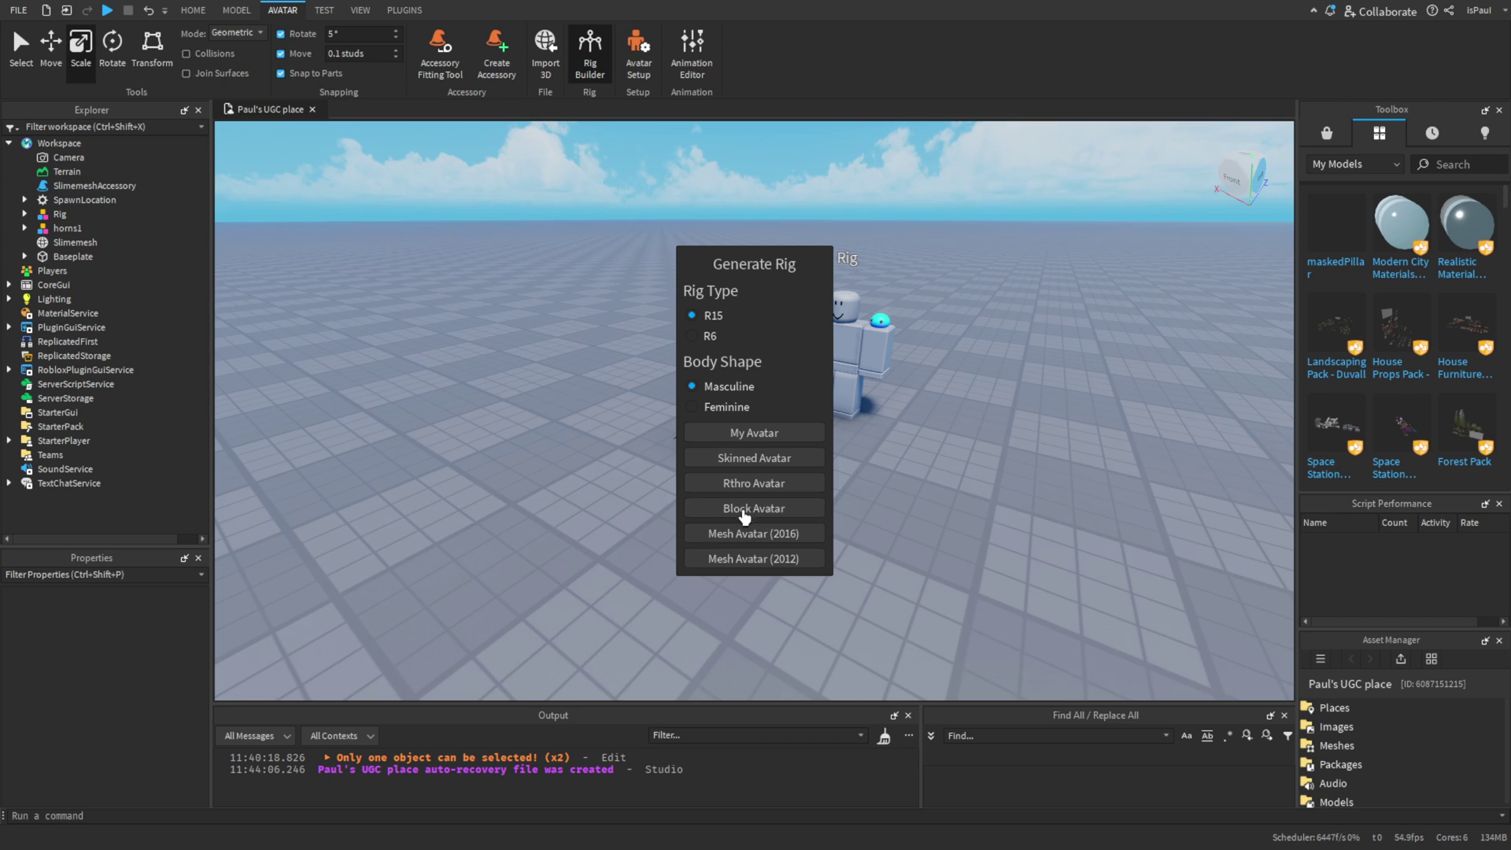
{"action": "left_click", "coordinate": [754, 516]}
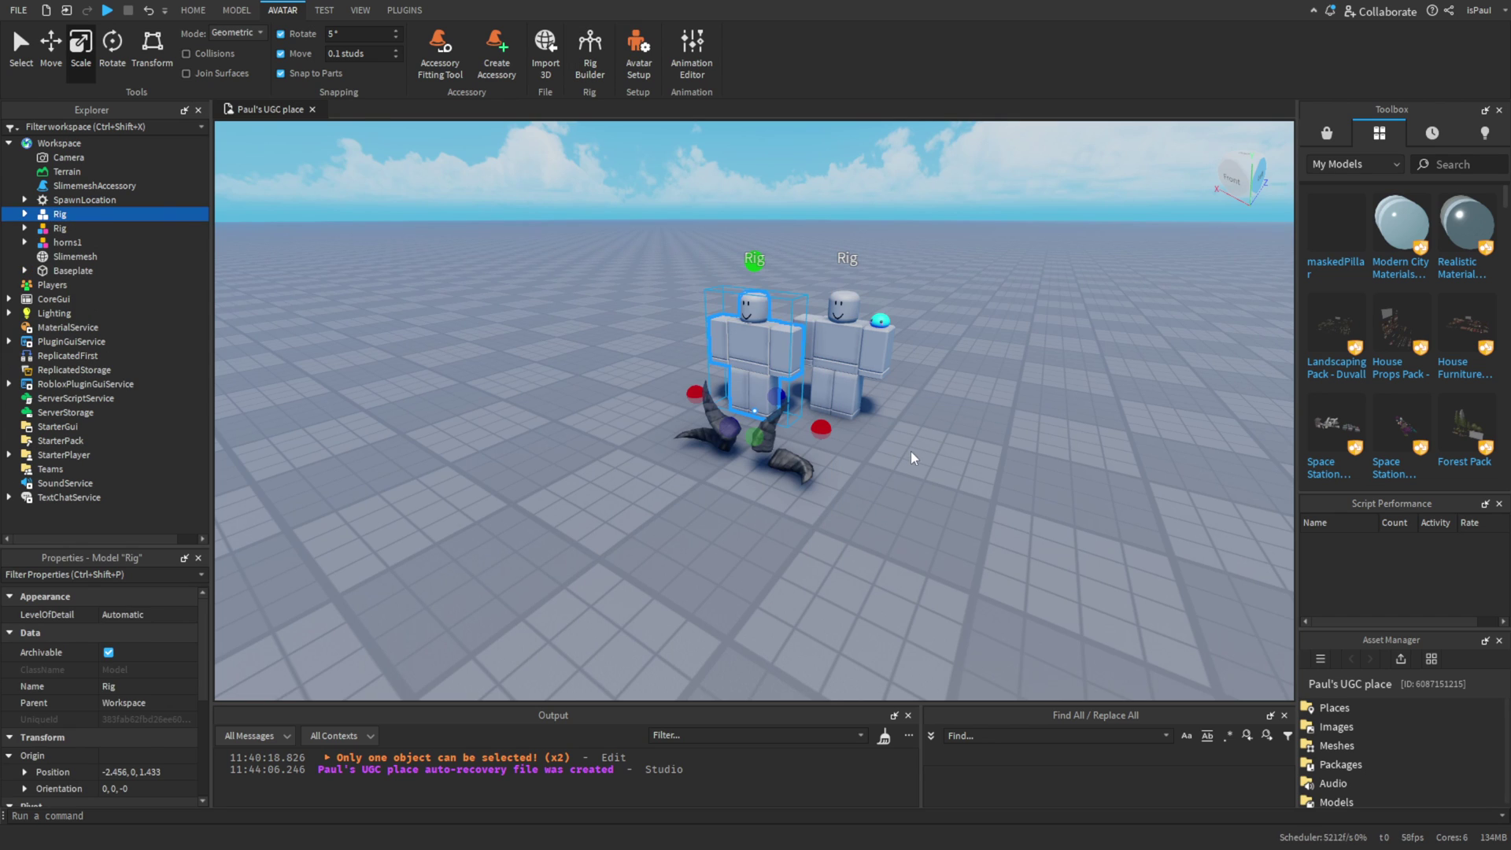
- Ungroup the horns1 model so Cylinder.008 sits directly in the Workspace, and place it in front of the new rig
{"action": "left_click", "coordinate": [60, 242]}
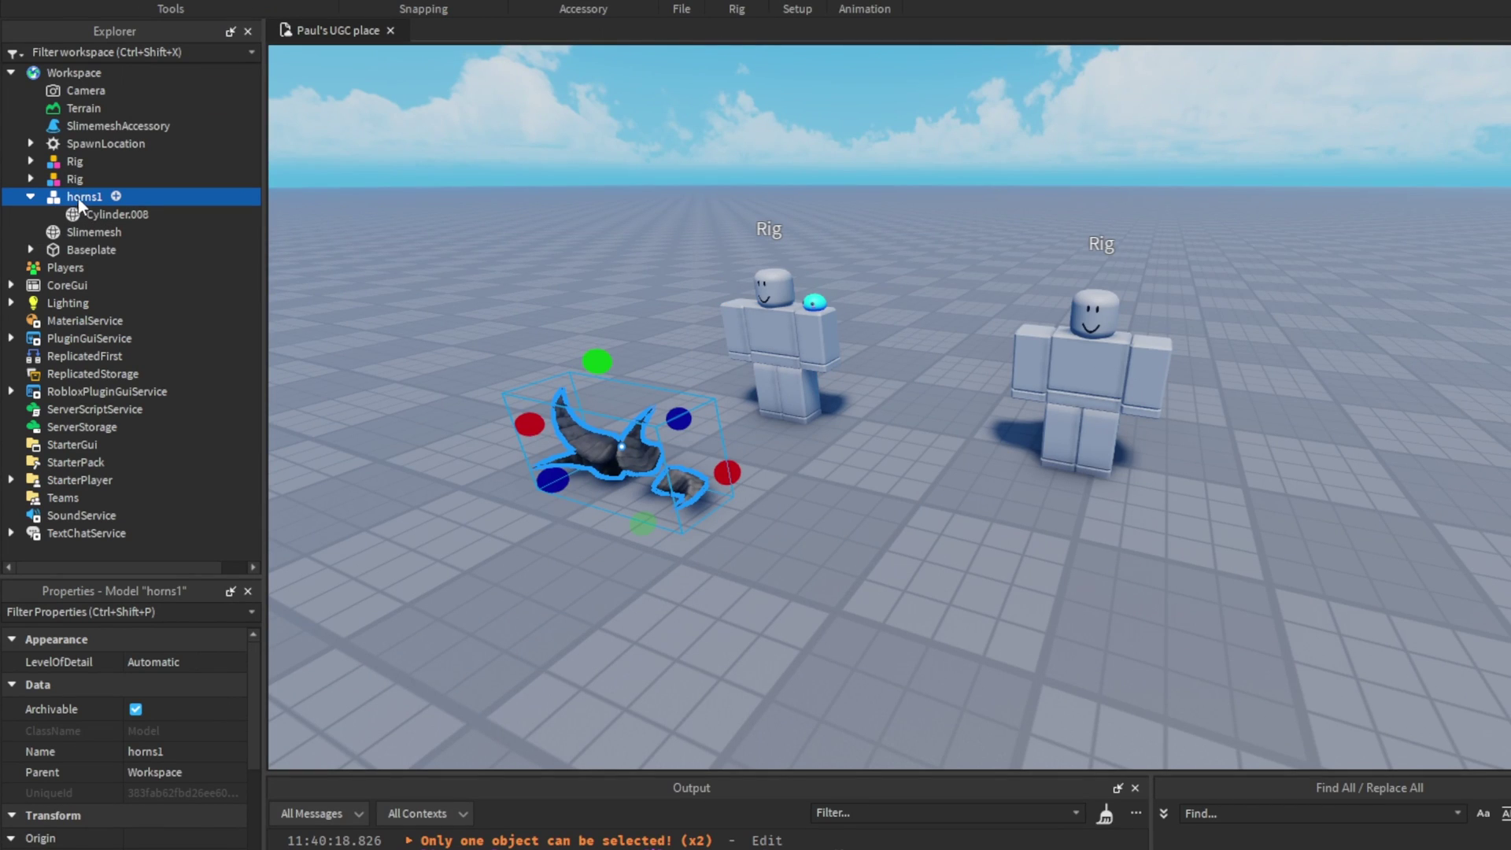
{"action": "left_click", "coordinate": [107, 215]}
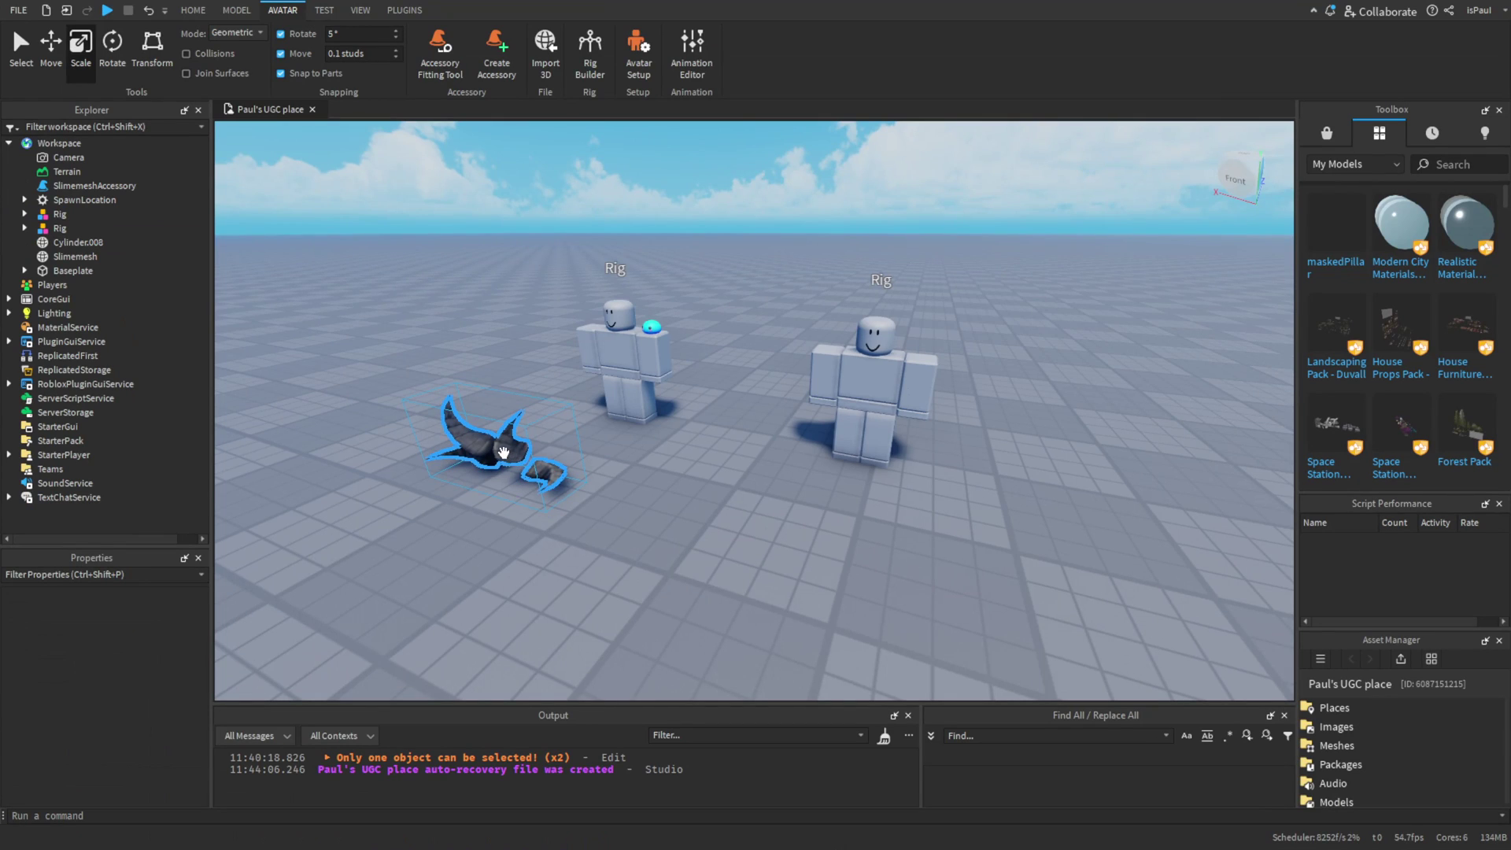
{"action": "left_click", "coordinate": [754, 520]}
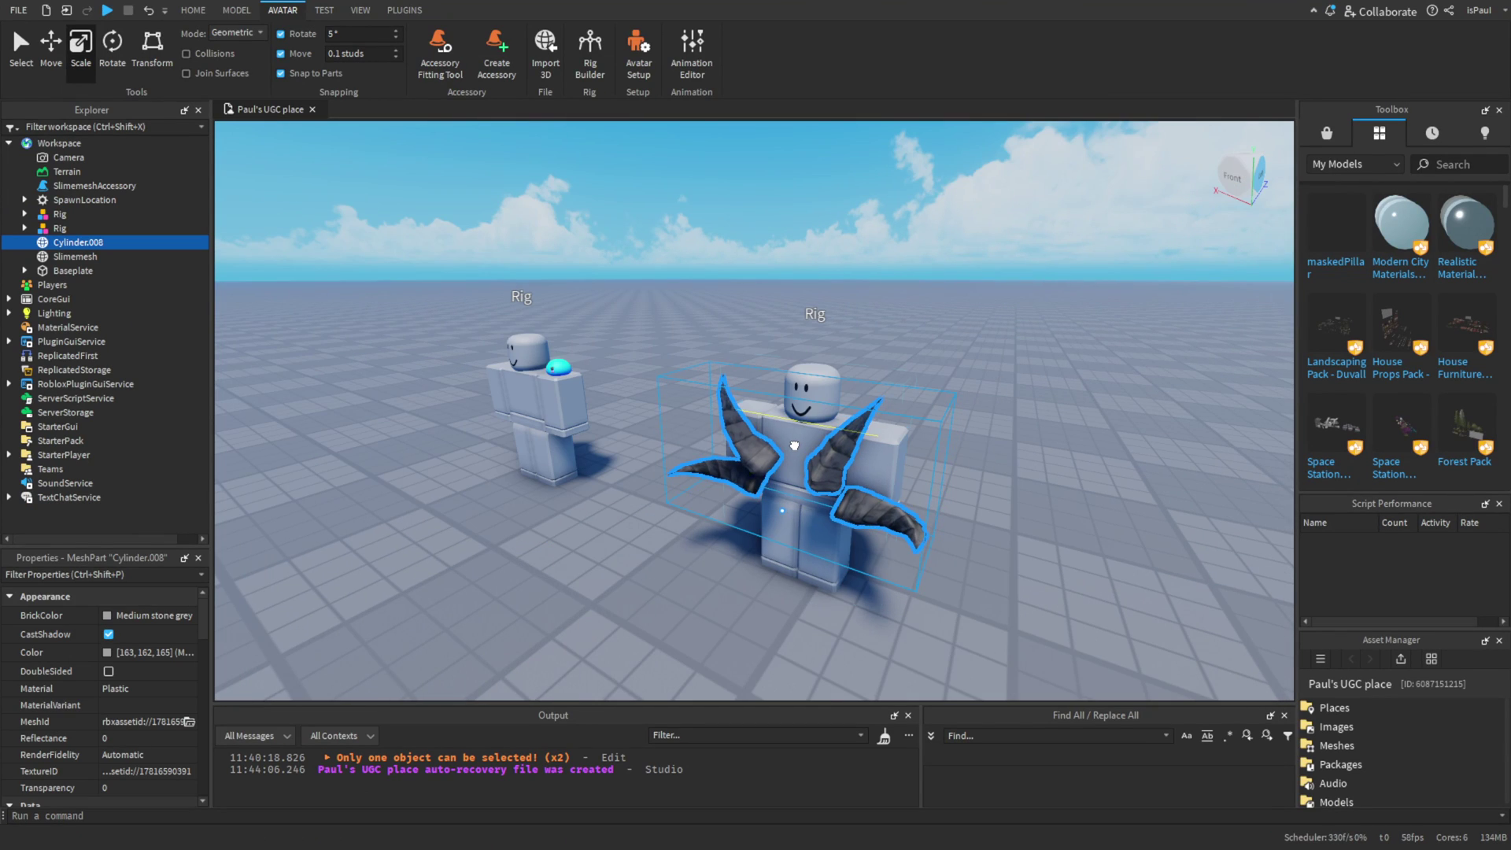
- Move the horns mesh up about 1.9 studs and back onto the new rig's head
{"action": "key", "text": "ctrl+1"}
{"action": "key", "text": "ctrl+2"}
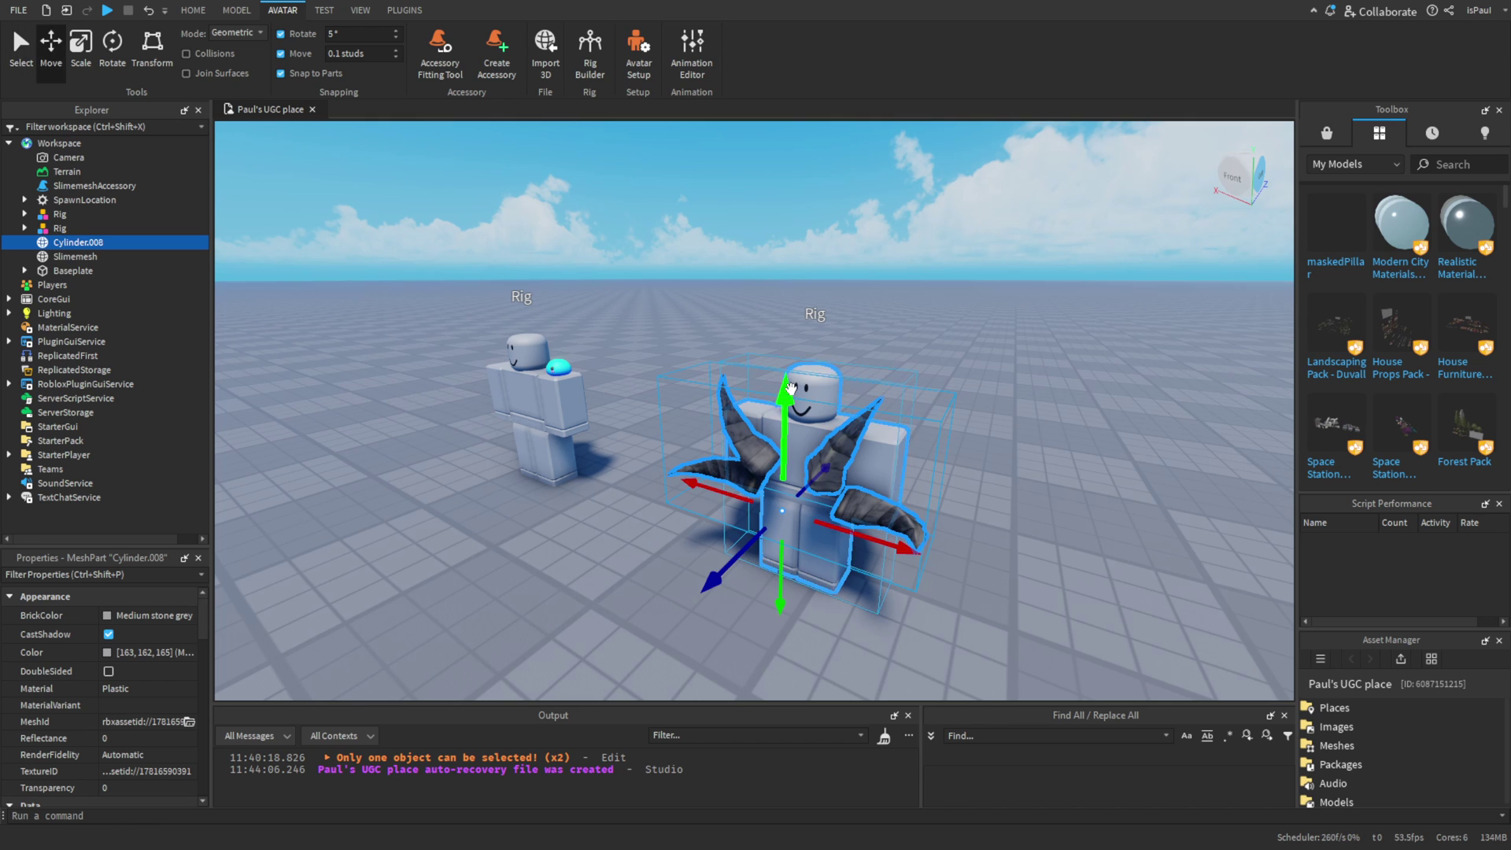
{"action": "left_click_drag", "start_coordinate": [788, 393], "coordinate": [787, 293]}
{"action": "right_click_drag", "start_coordinate": [802, 346], "coordinate": [743, 378]}
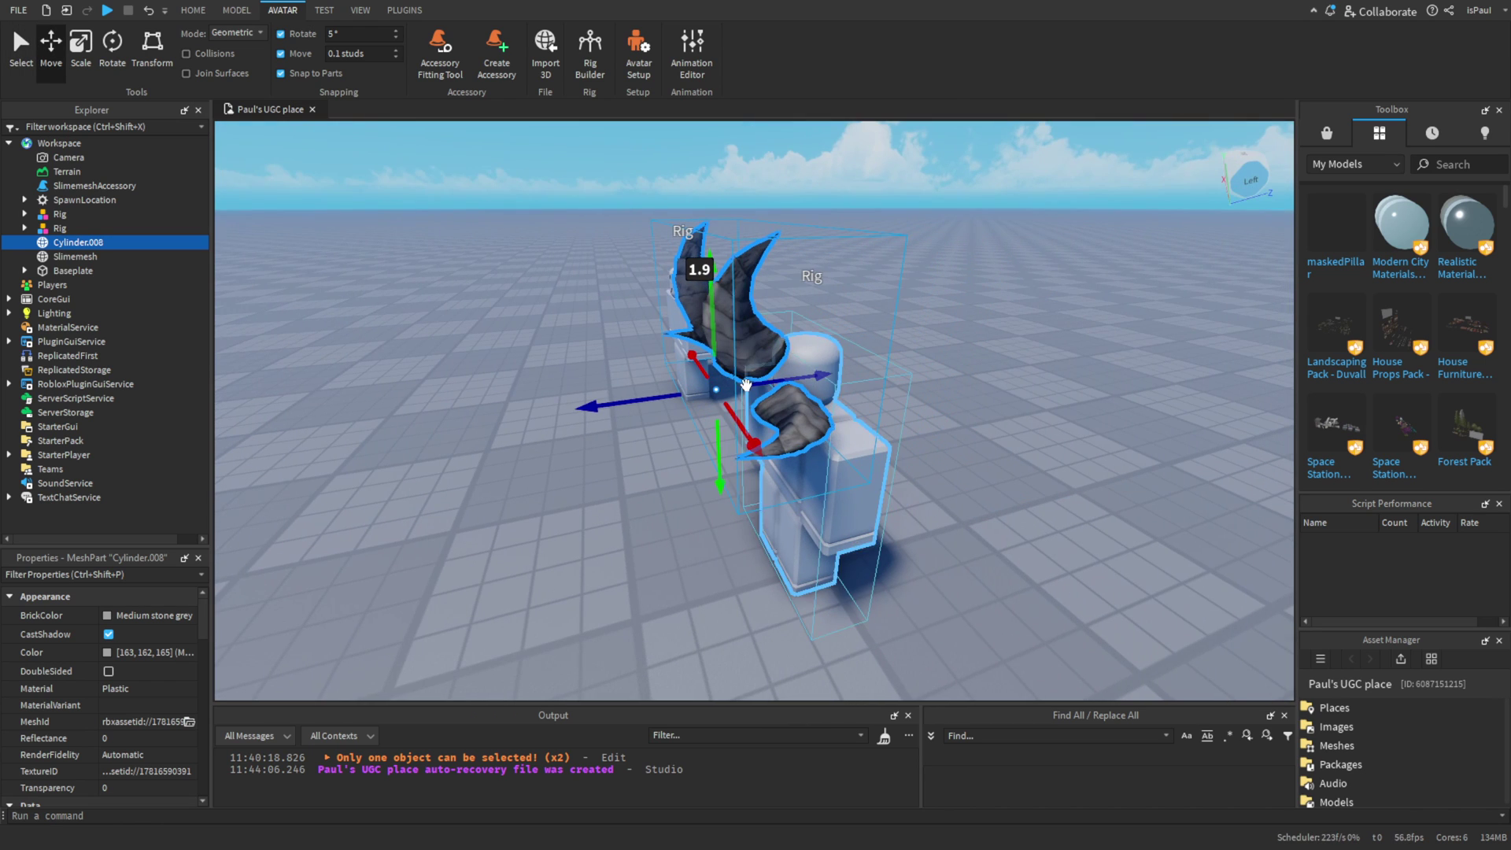
{"action": "left_click_drag", "start_coordinate": [815, 377], "coordinate": [889, 366]}
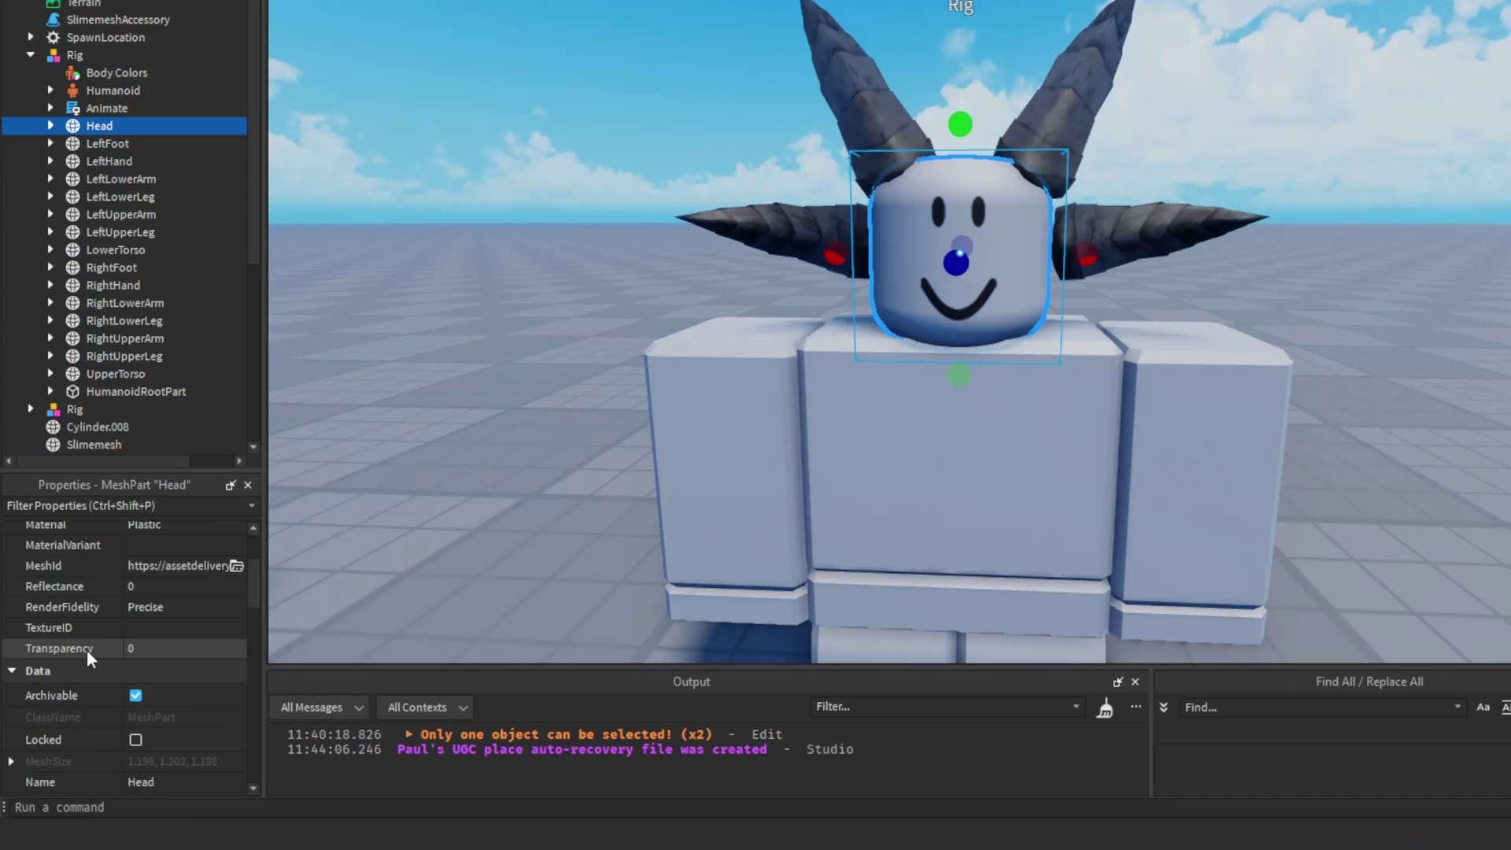
- Copy the rig Head's CFrame position, -15.5, 4.503, 3.6, to the Cylinder.008 horns mesh
{"action": "scroll", "coordinate": [115, 670], "scroll_direction": "down", "scroll_amount": 1}
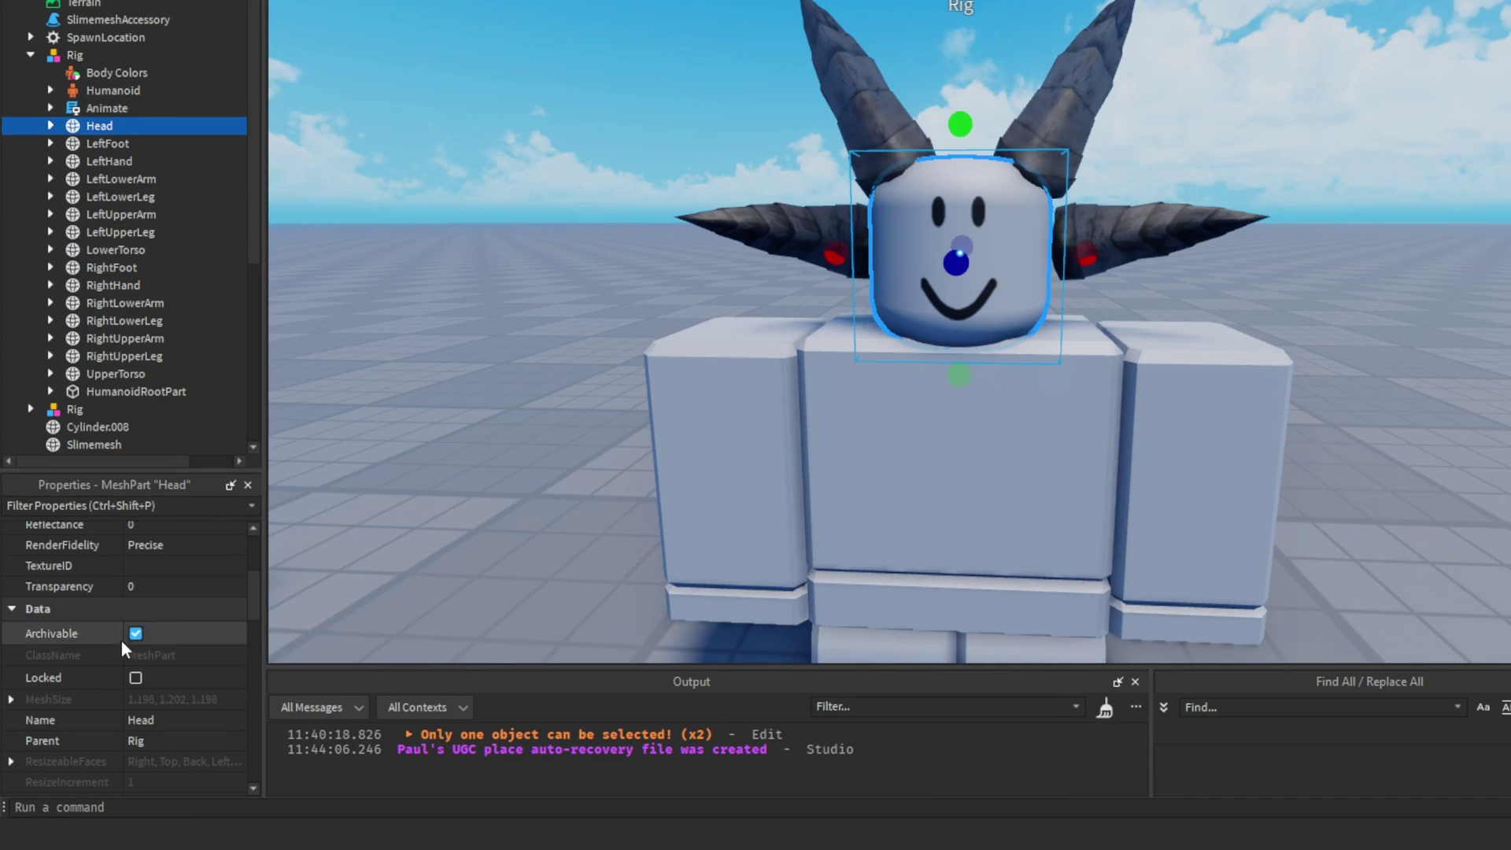
{"action": "scroll", "coordinate": [127, 642], "scroll_direction": "down", "scroll_amount": 5}
{"action": "left_click", "coordinate": [161, 641]}
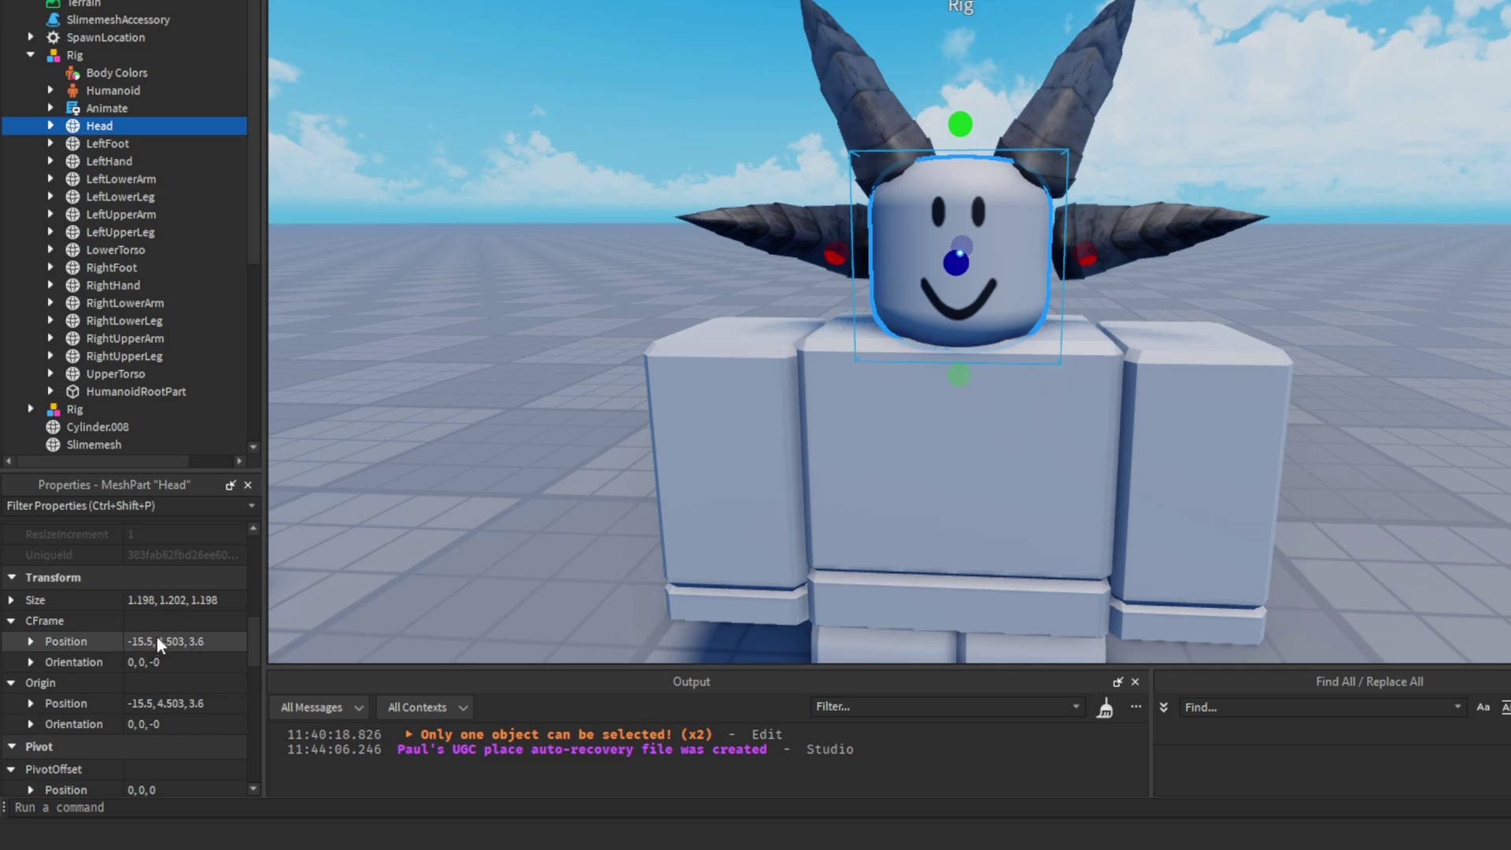
{"action": "left_click", "coordinate": [743, 232]}
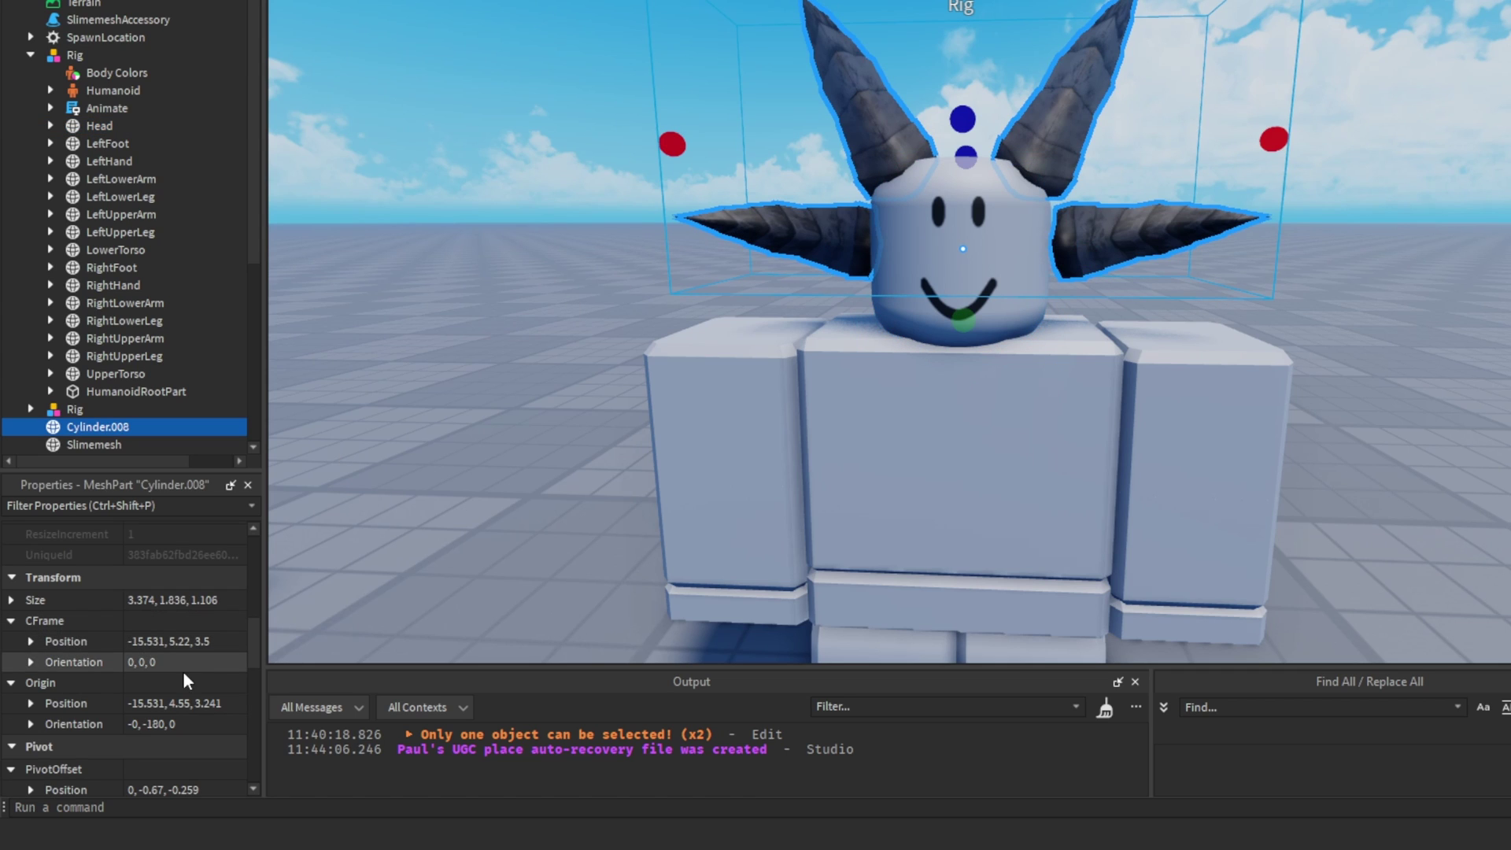
{"action": "left_click", "coordinate": [181, 641]}
{"action": "key", "text": "Return"}
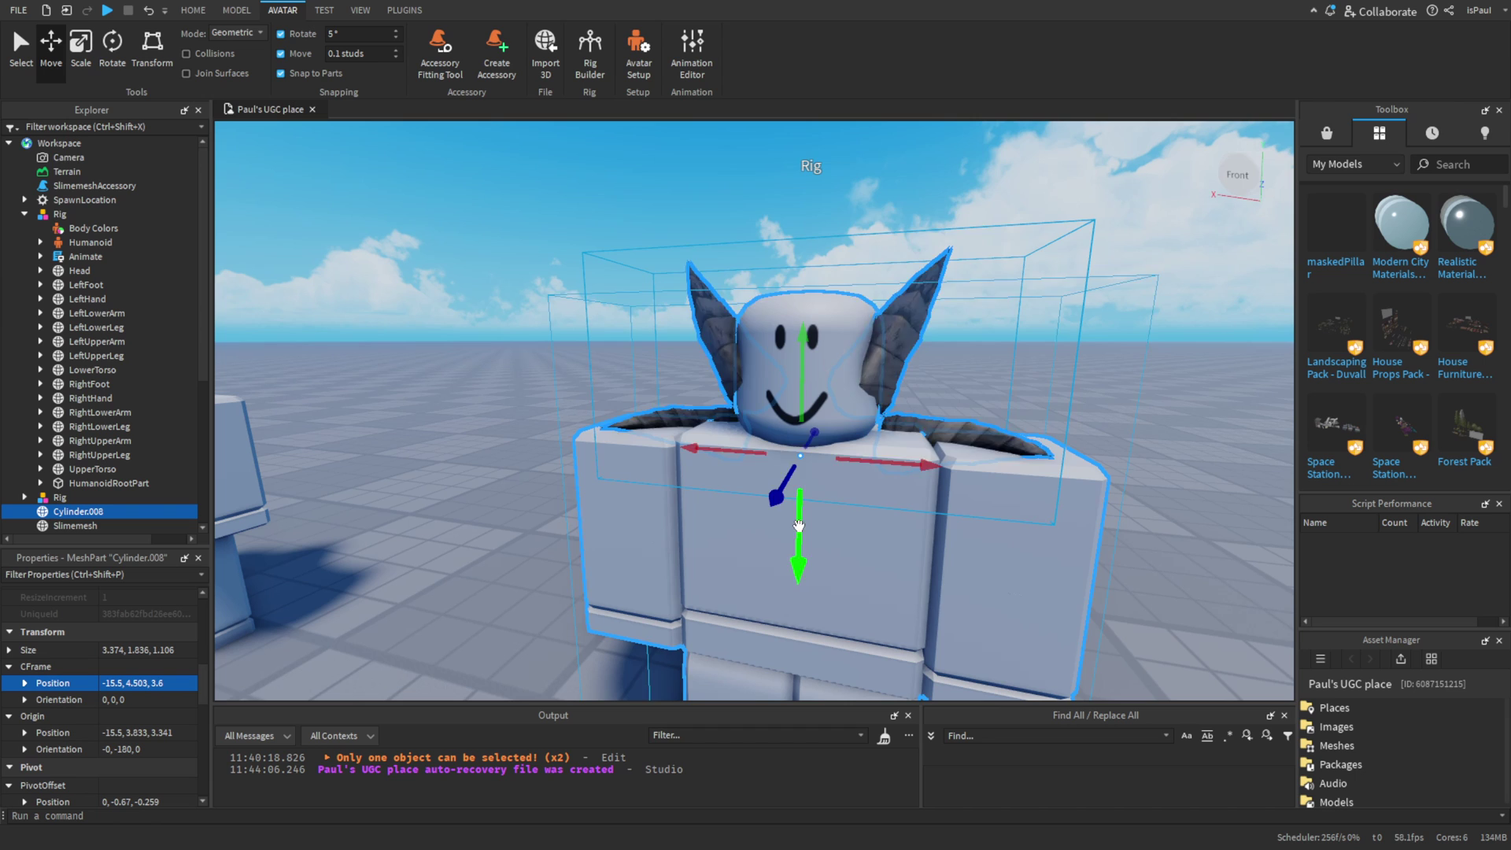
- Raise the horns into place around the rig's head, fine-tune their fit and check them from several sides
{"action": "left_click_drag", "start_coordinate": [799, 525], "coordinate": [777, 421]}
{"action": "left_click_drag", "start_coordinate": [922, 398], "coordinate": [880, 404]}
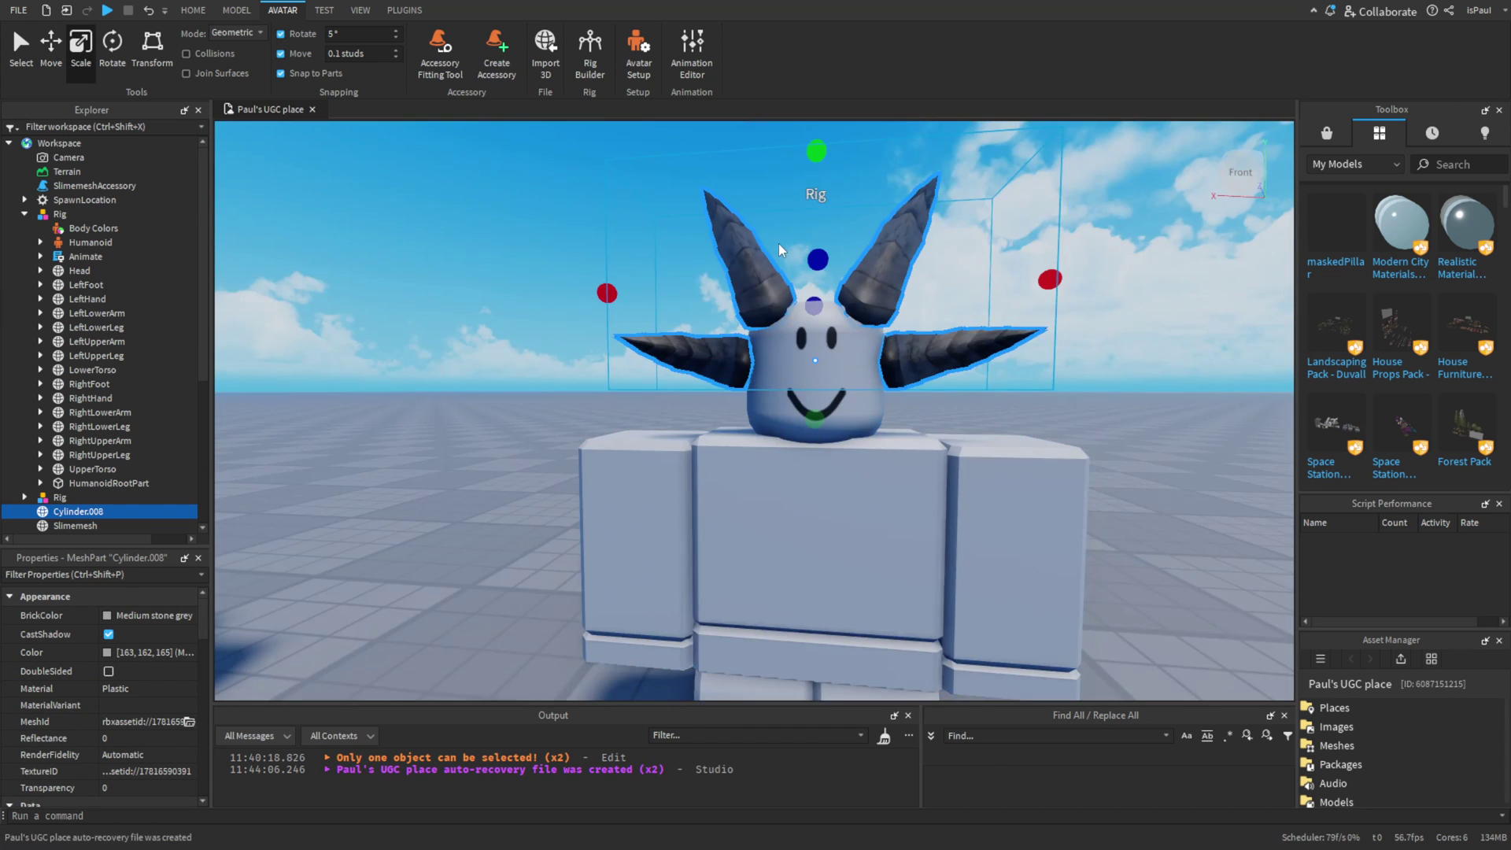
{"action": "scroll", "coordinate": [780, 250], "scroll_direction": "down", "scroll_amount": 3}
{"action": "right_click_drag", "start_coordinate": [780, 250], "coordinate": [789, 244]}
{"action": "left_click_drag", "start_coordinate": [789, 240], "coordinate": [787, 260]}
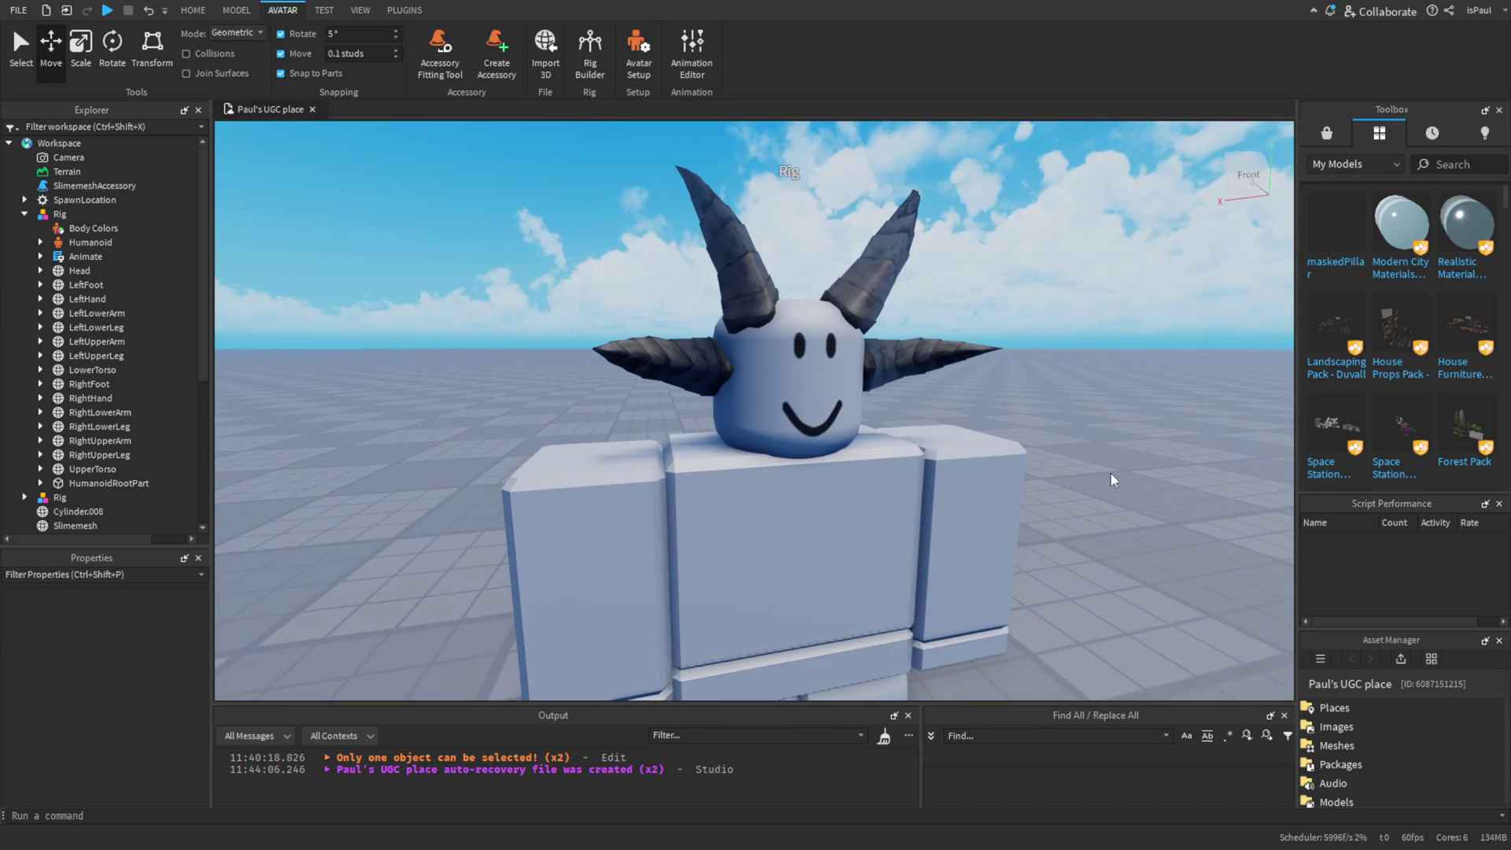
{"action": "key", "text": "d"}
{"action": "right_click_drag", "start_coordinate": [1113, 479], "coordinate": [1113, 479]}
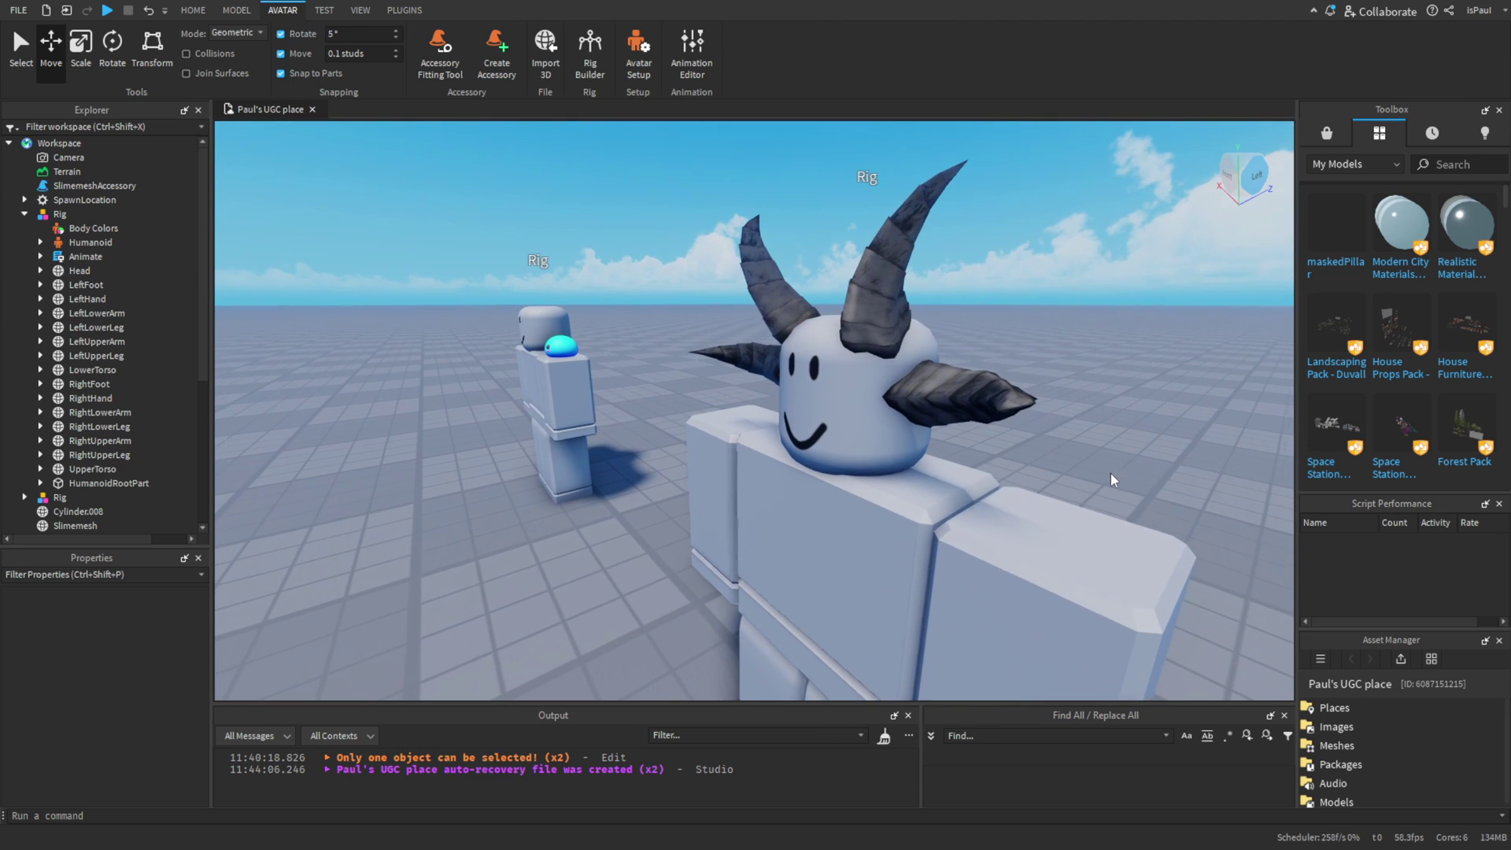
{"action": "right_click_drag", "start_coordinate": [962, 444], "coordinate": [1023, 445]}
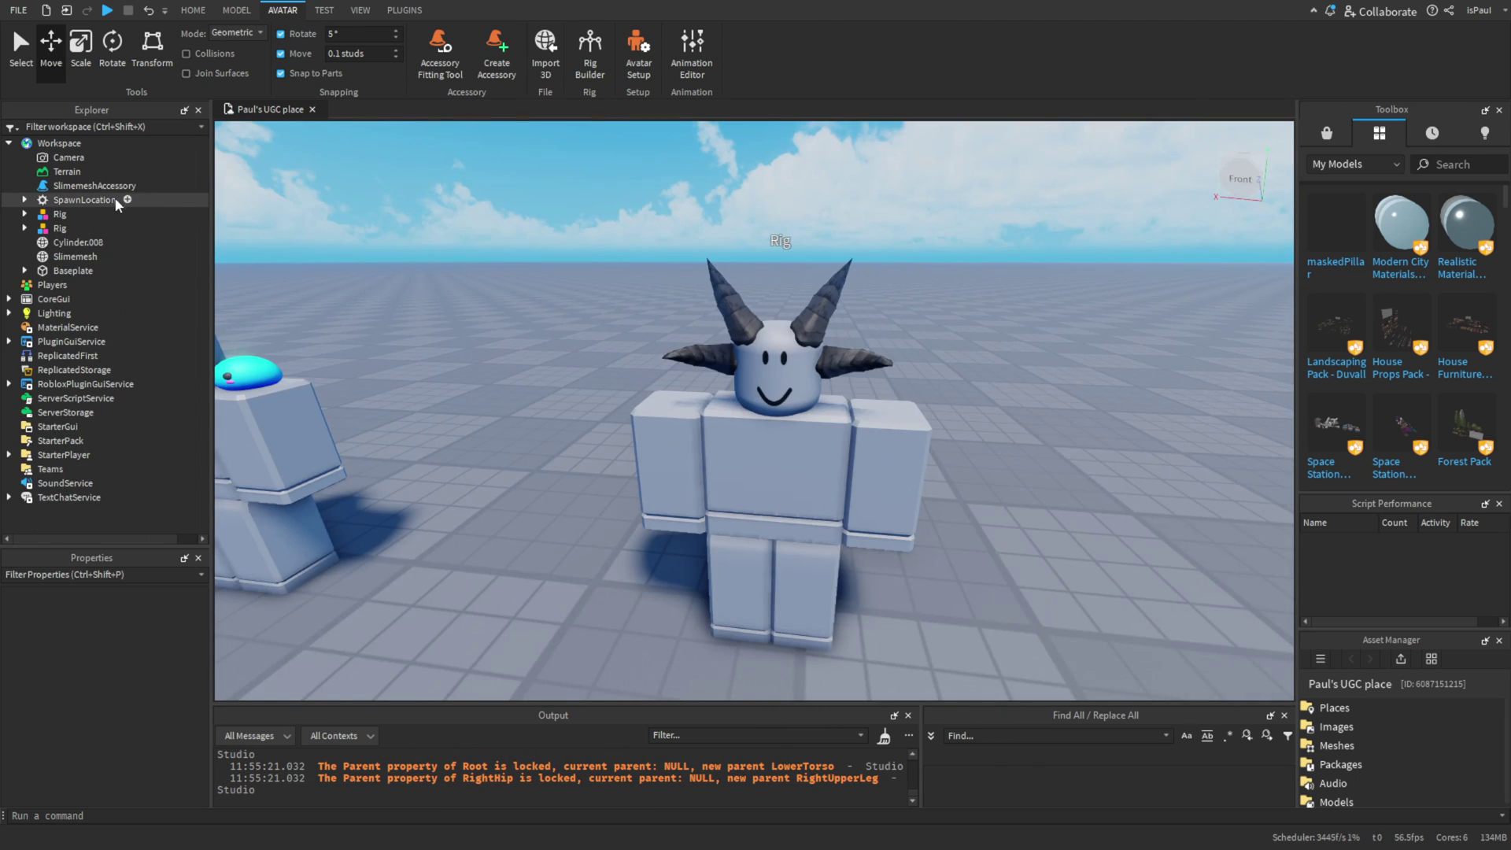
- Delete SlimemeshAccessory from the Workspace and open the Asset Creator plugin
{"action": "left_click", "coordinate": [85, 189]}
{"action": "key", "text": "Delete"}
{"action": "left_click", "coordinate": [405, 10]}
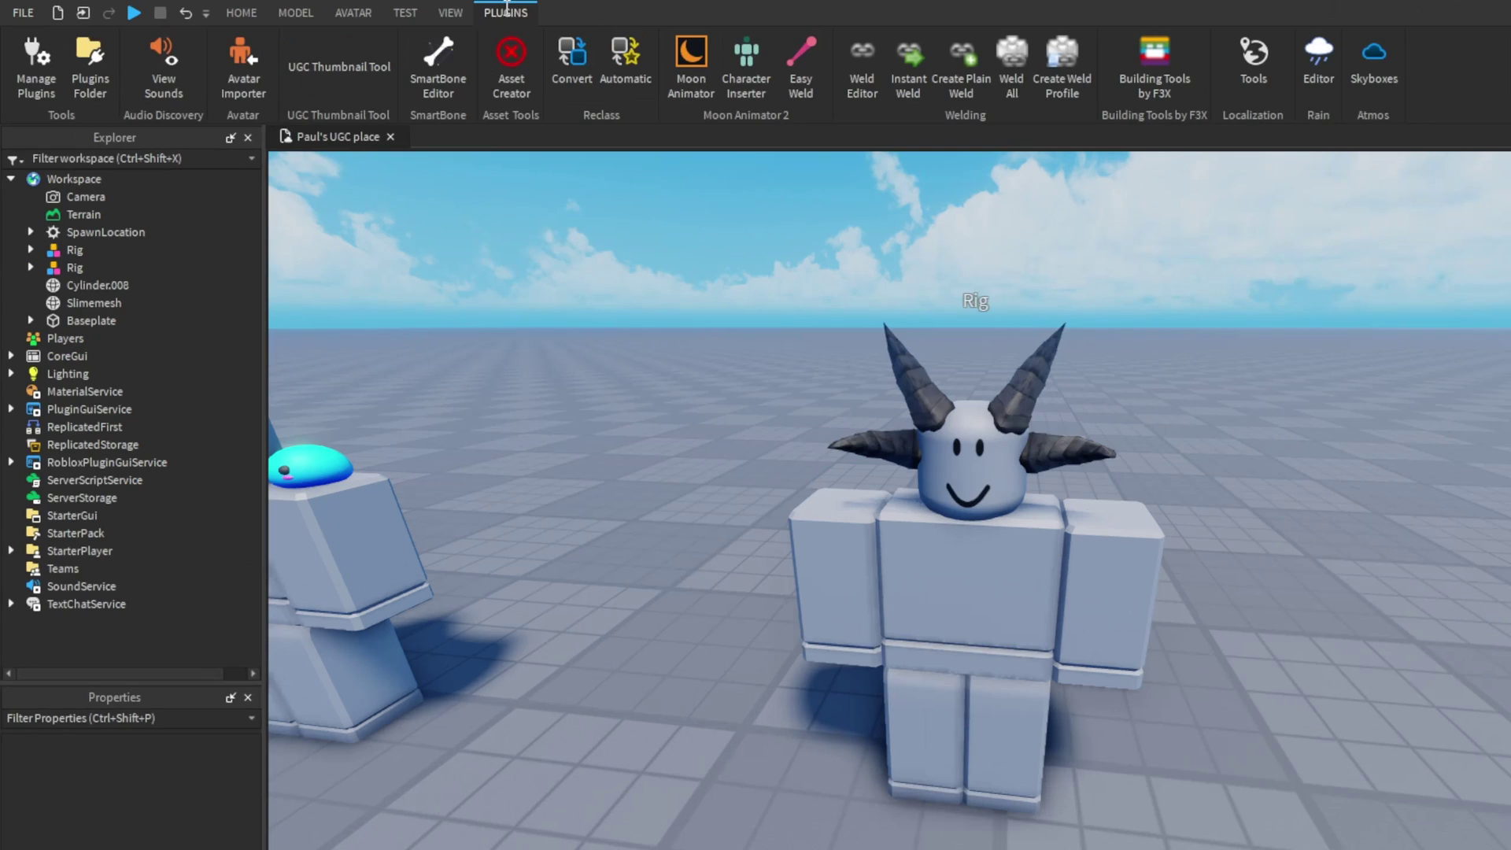
{"action": "left_click", "coordinate": [523, 96]}
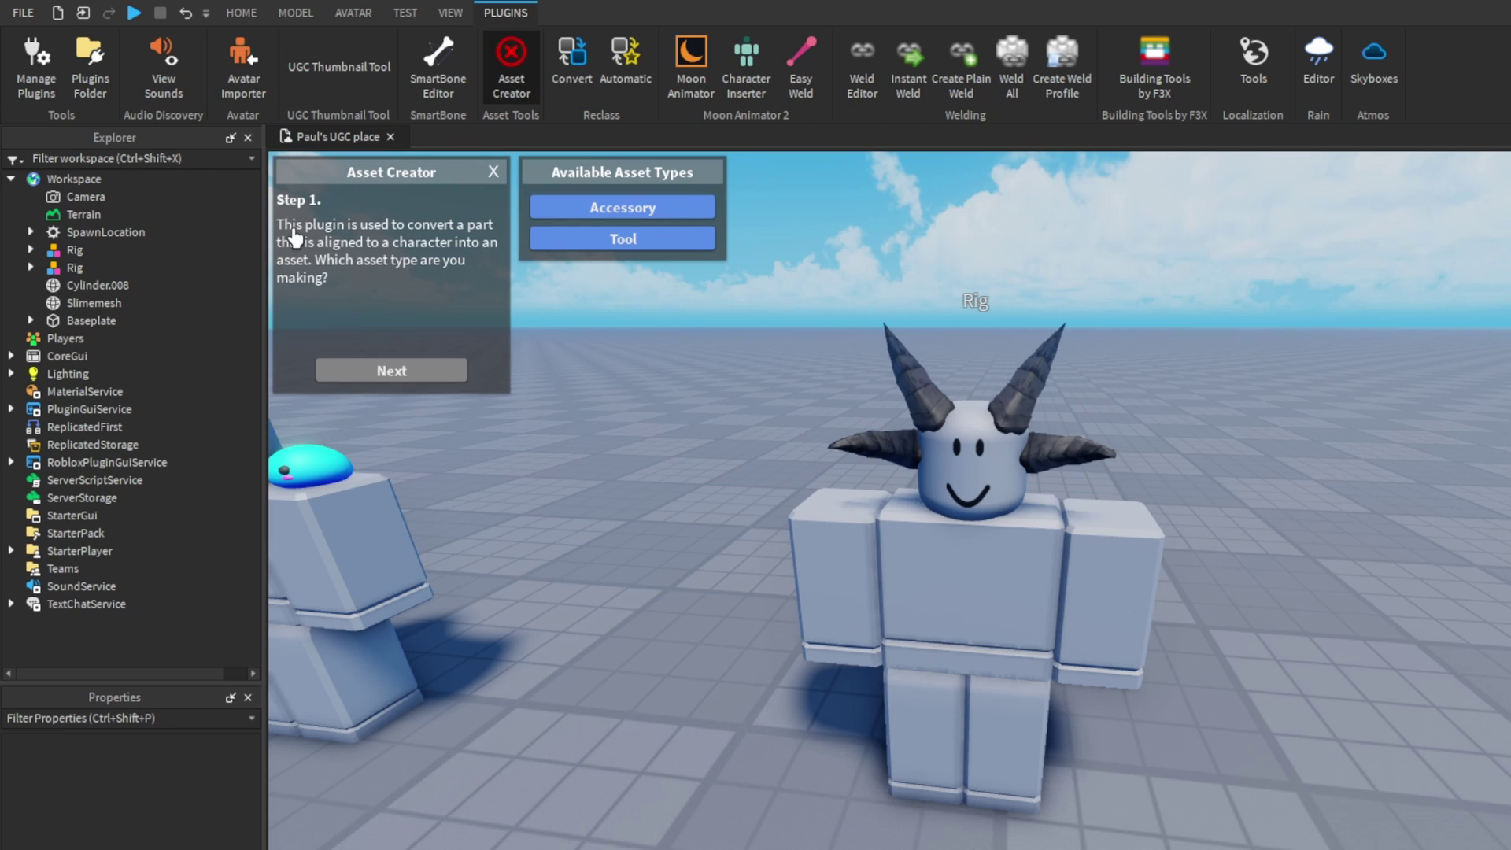
- Choose Accessory as the asset type, with the Cylinder.008 mesh as its part and the horned Rig as its character
{"action": "left_click", "coordinate": [653, 210]}
{"action": "left_click", "coordinate": [417, 373]}
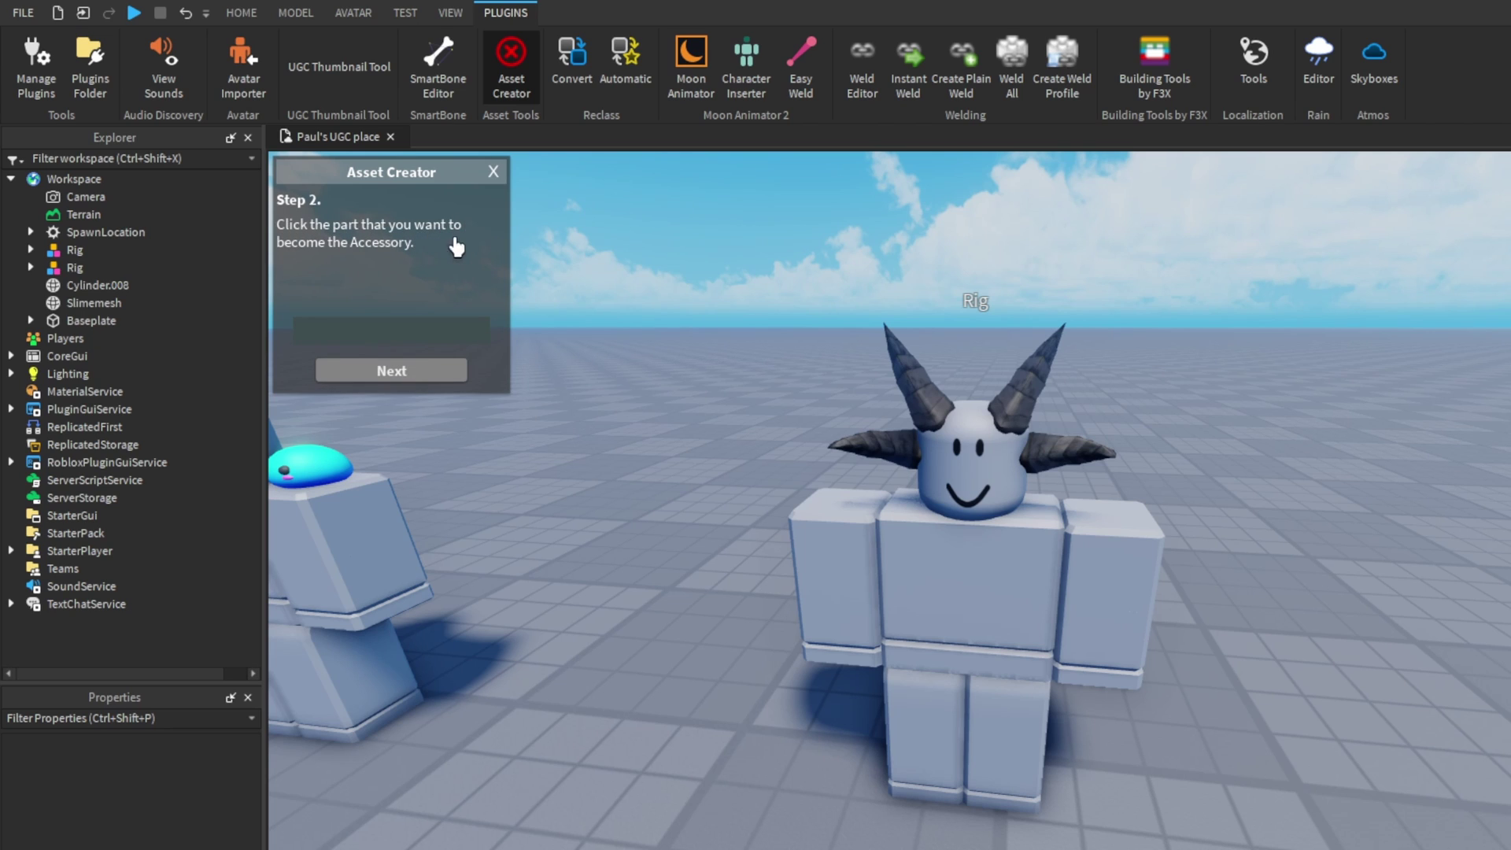
{"action": "left_click", "coordinate": [913, 401]}
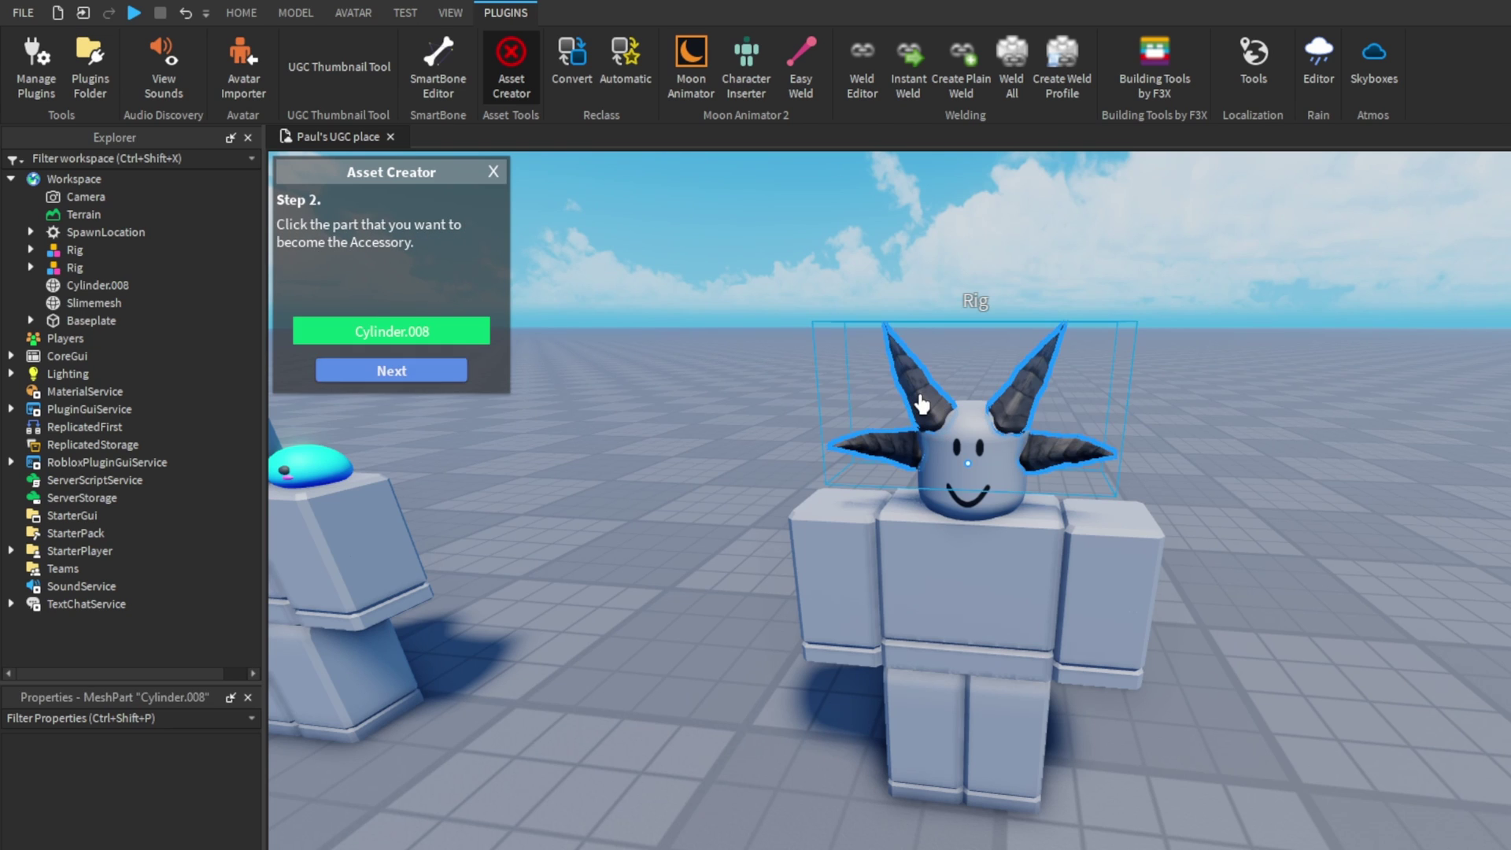
{"action": "left_click", "coordinate": [405, 372]}
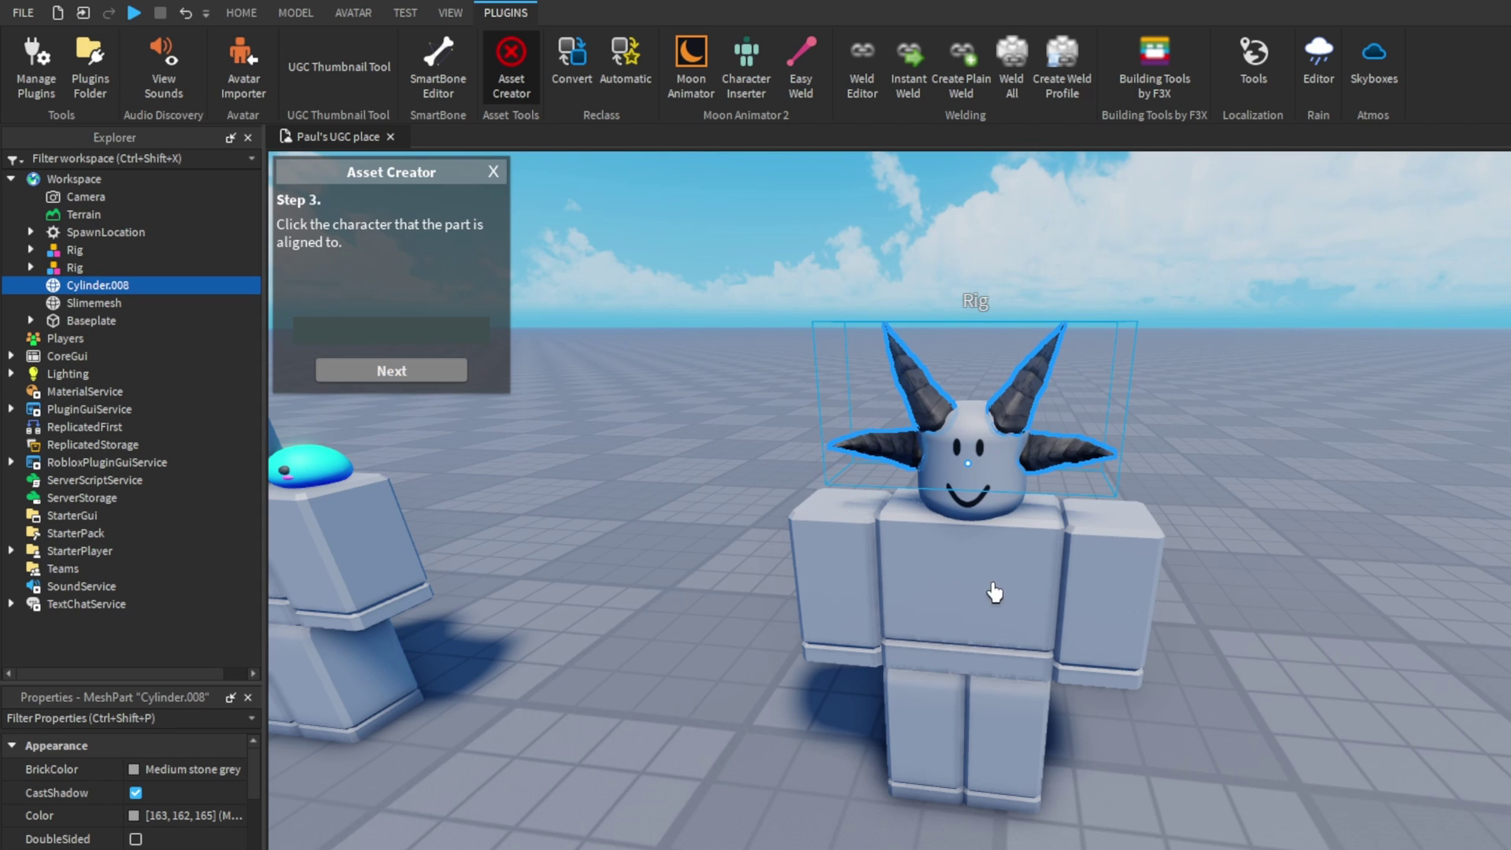
{"action": "left_click", "coordinate": [965, 591]}
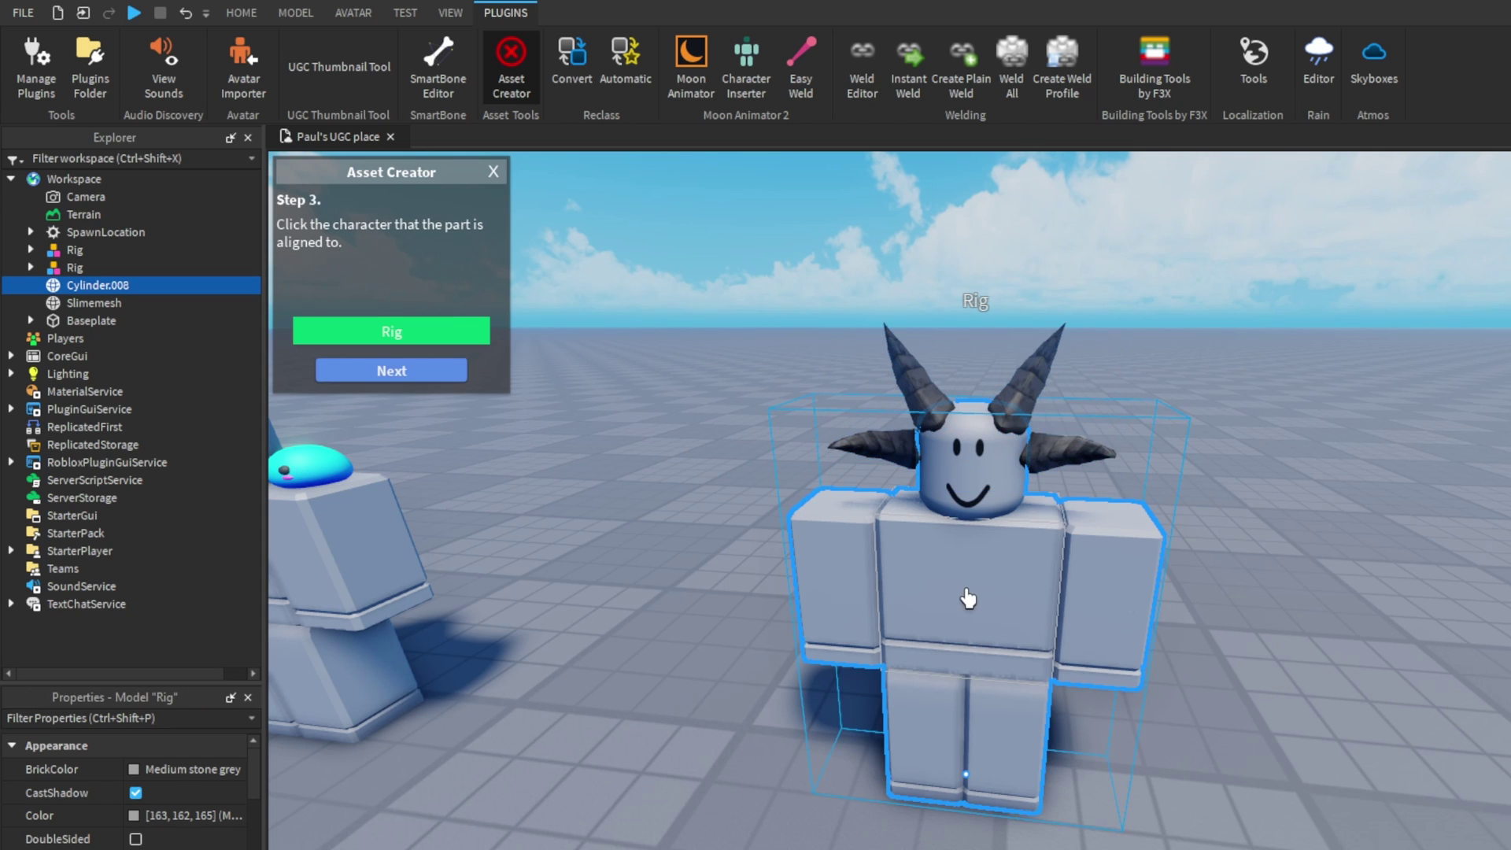
{"action": "left_click", "coordinate": [434, 382]}
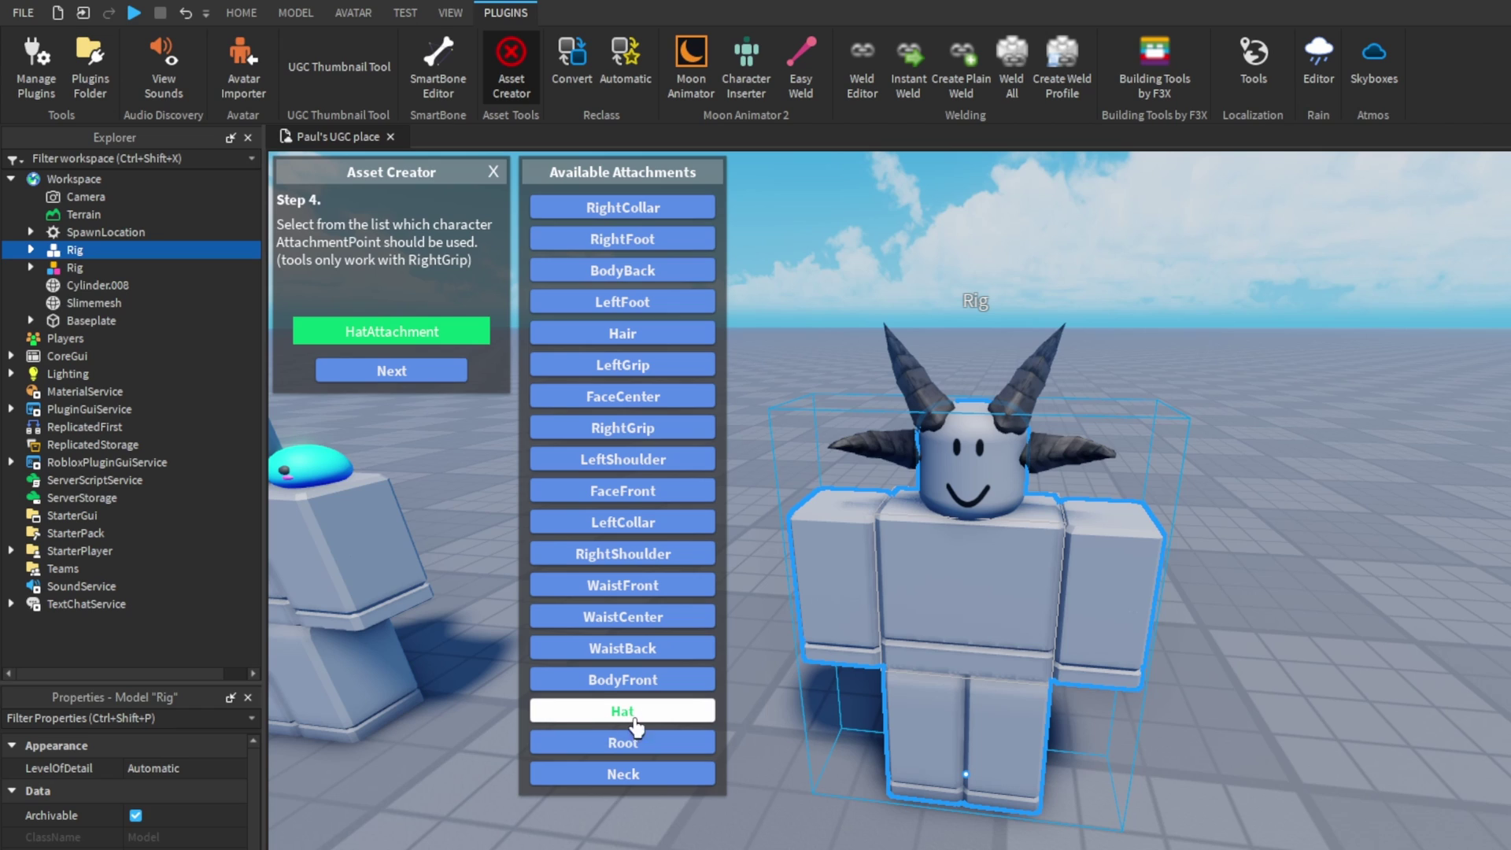
- Use the Hat attachment and the Classic character type, and generate the accessory in the Workspace
{"action": "left_click", "coordinate": [425, 375]}
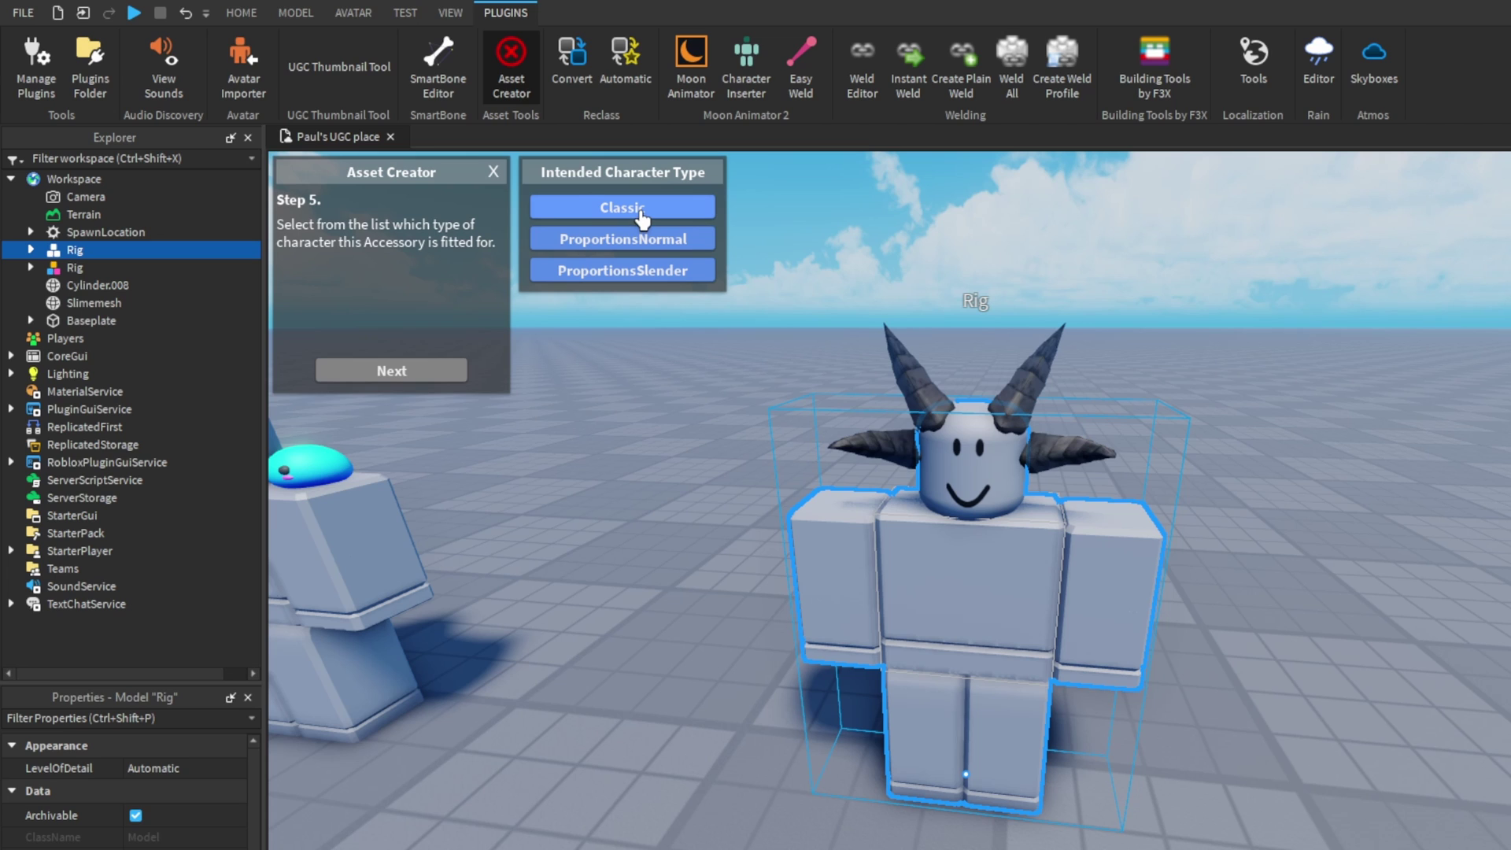
{"action": "left_click", "coordinate": [643, 219]}
{"action": "left_click", "coordinate": [418, 371]}
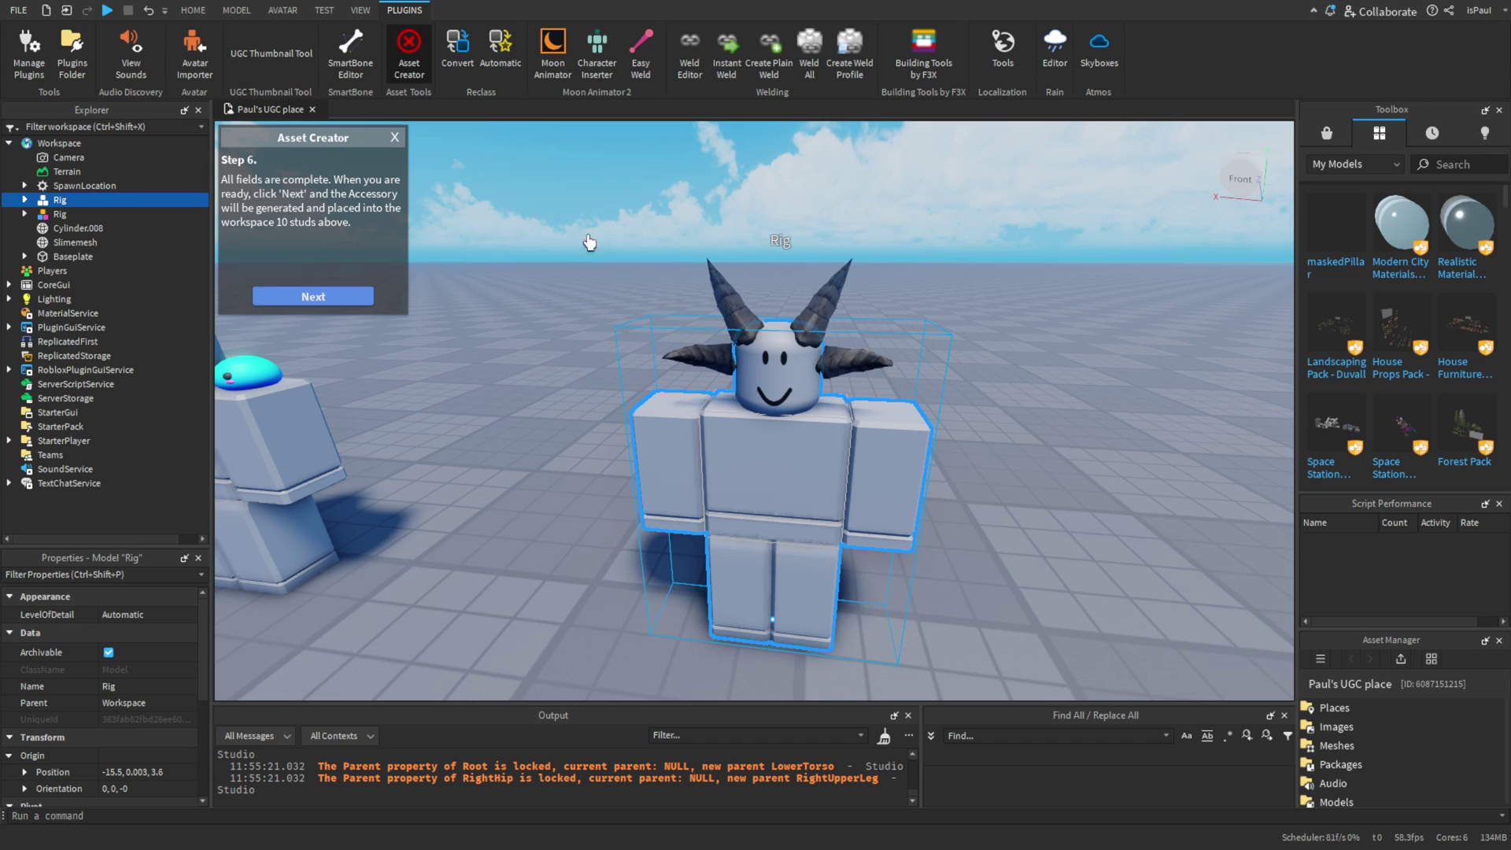
{"action": "left_click", "coordinate": [330, 296]}
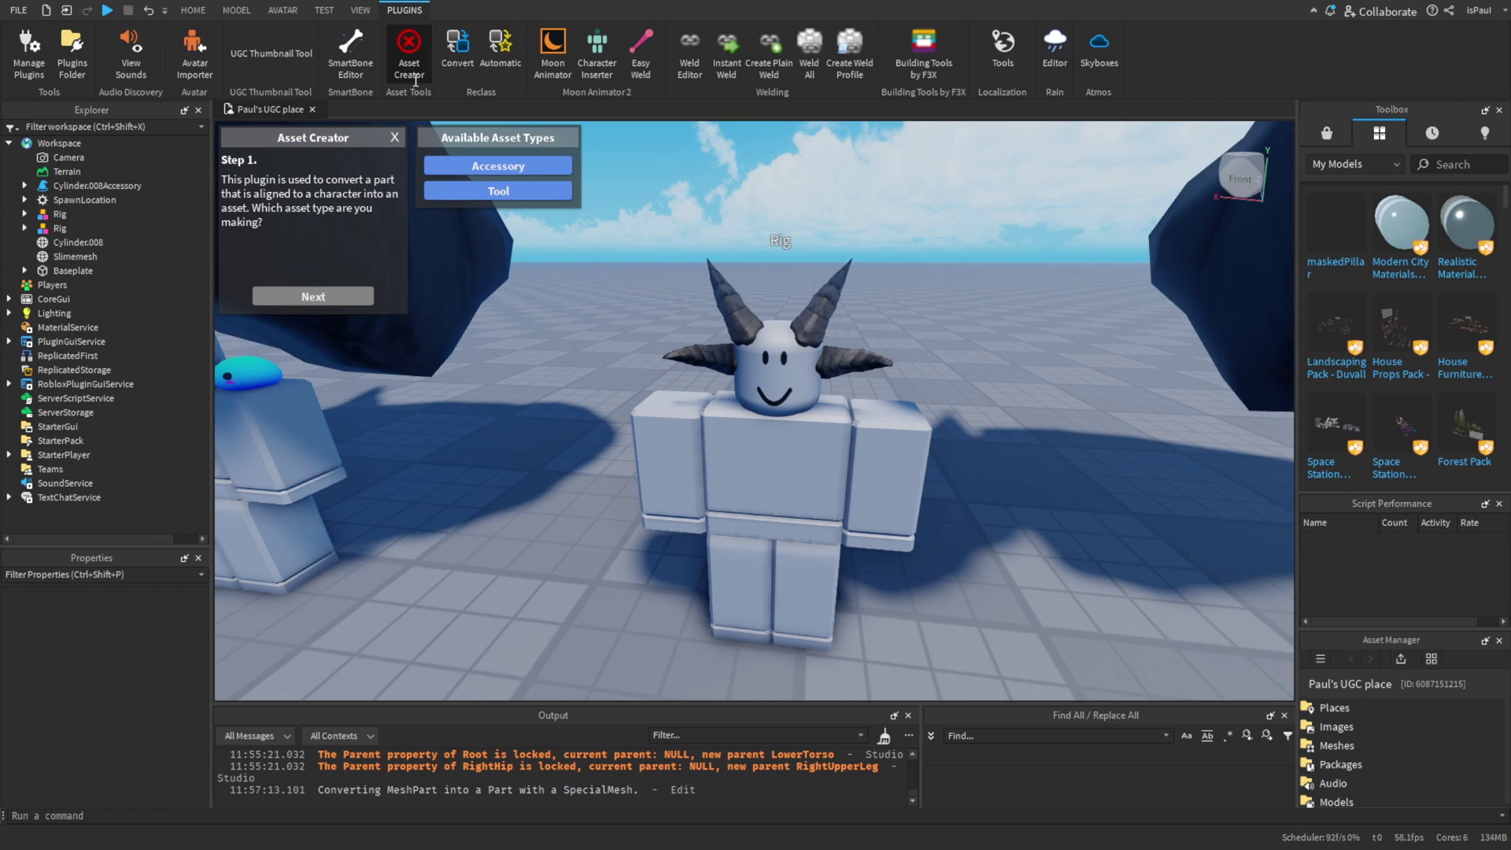
- Rename the generated Cylinder.008Accessory to Horns
{"action": "right_click_drag", "start_coordinate": [1056, 502], "coordinate": [1056, 499]}
{"action": "key", "text": "s"}
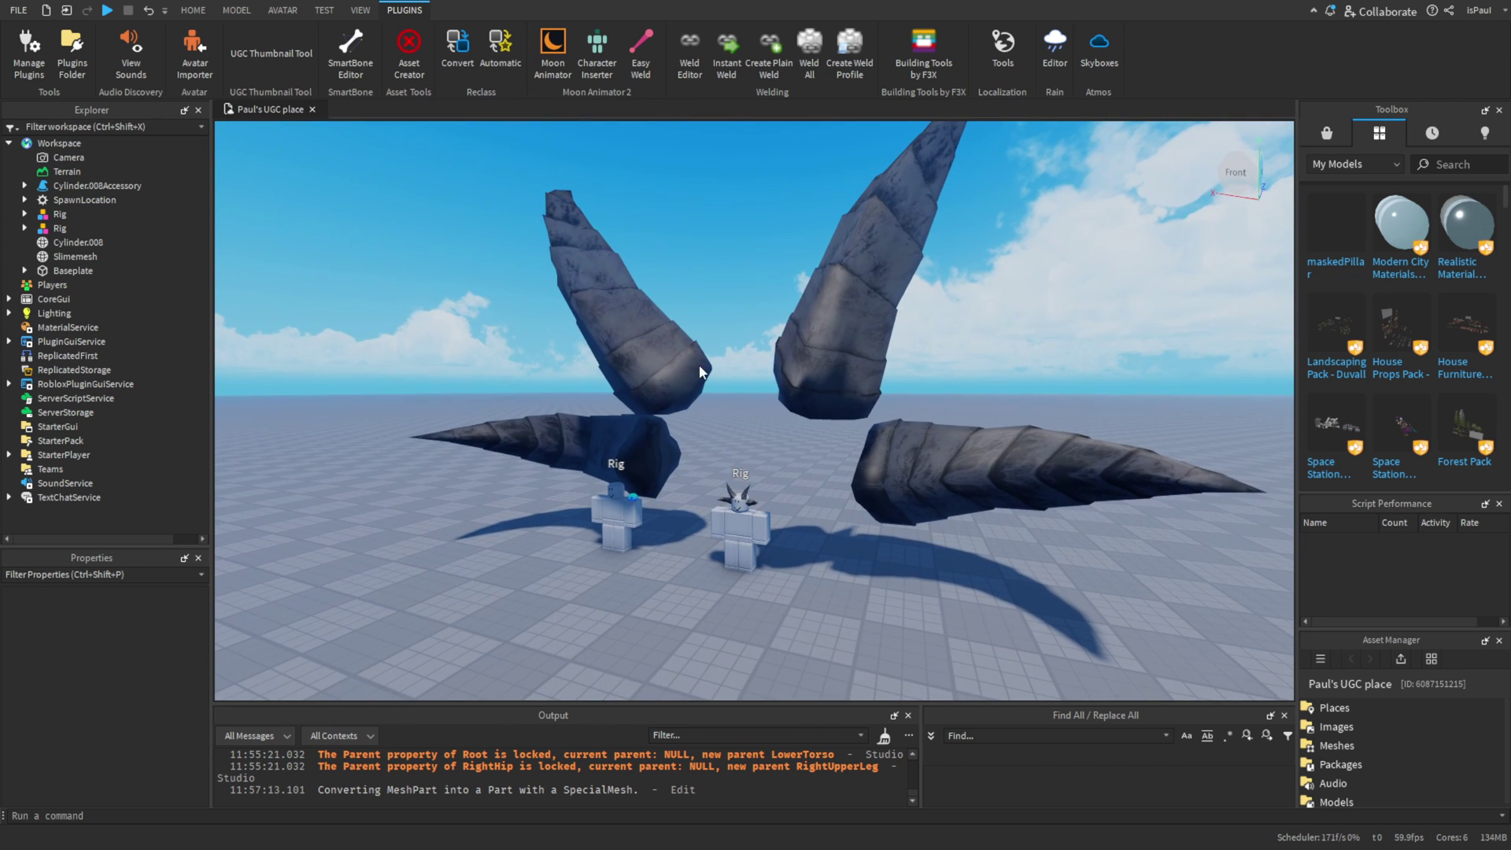
{"action": "left_click", "coordinate": [67, 198]}
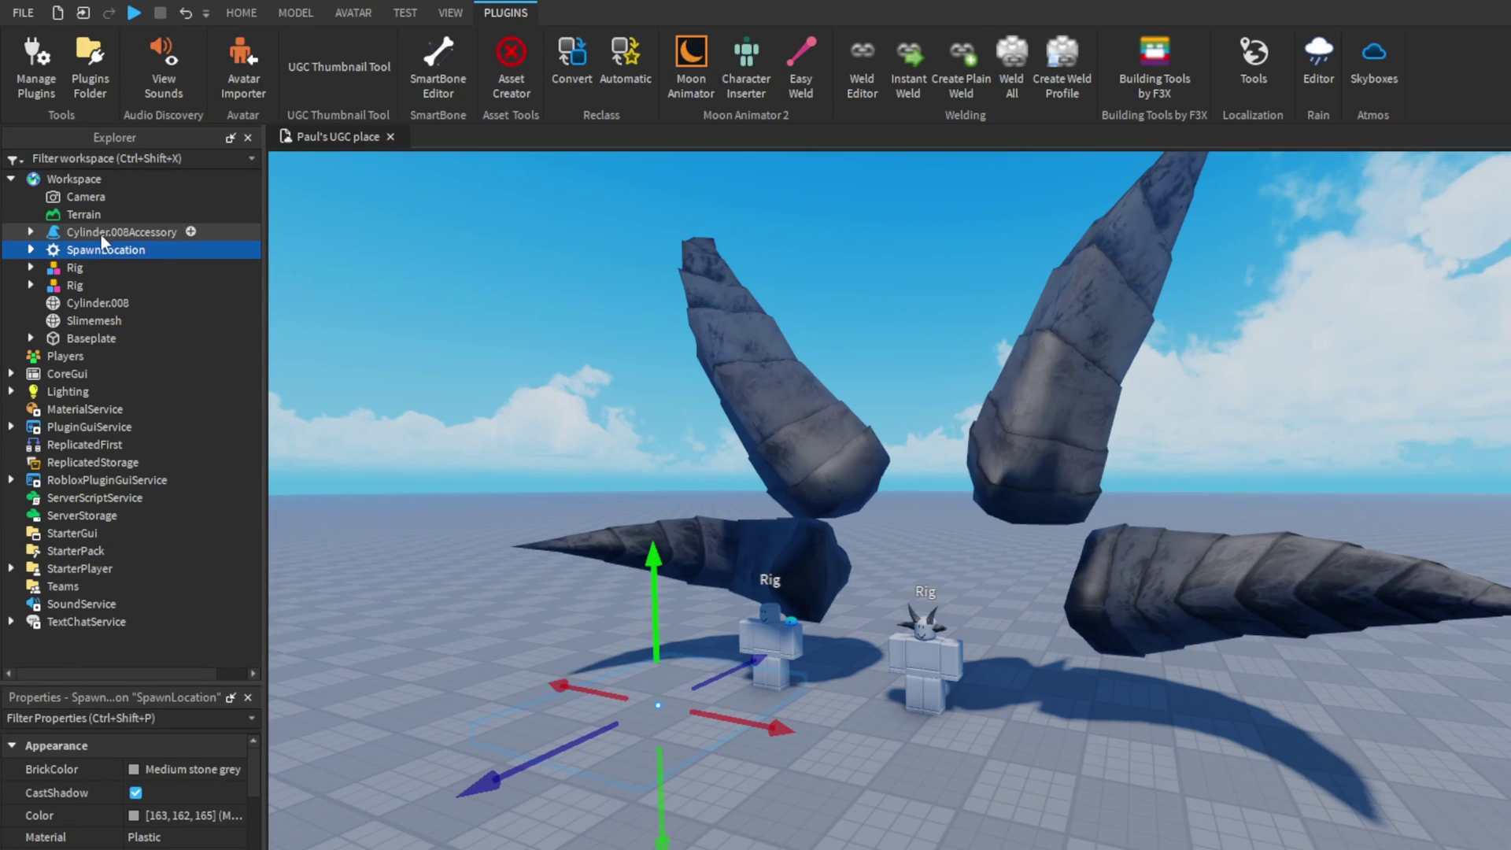
{"action": "left_click", "coordinate": [113, 229]}
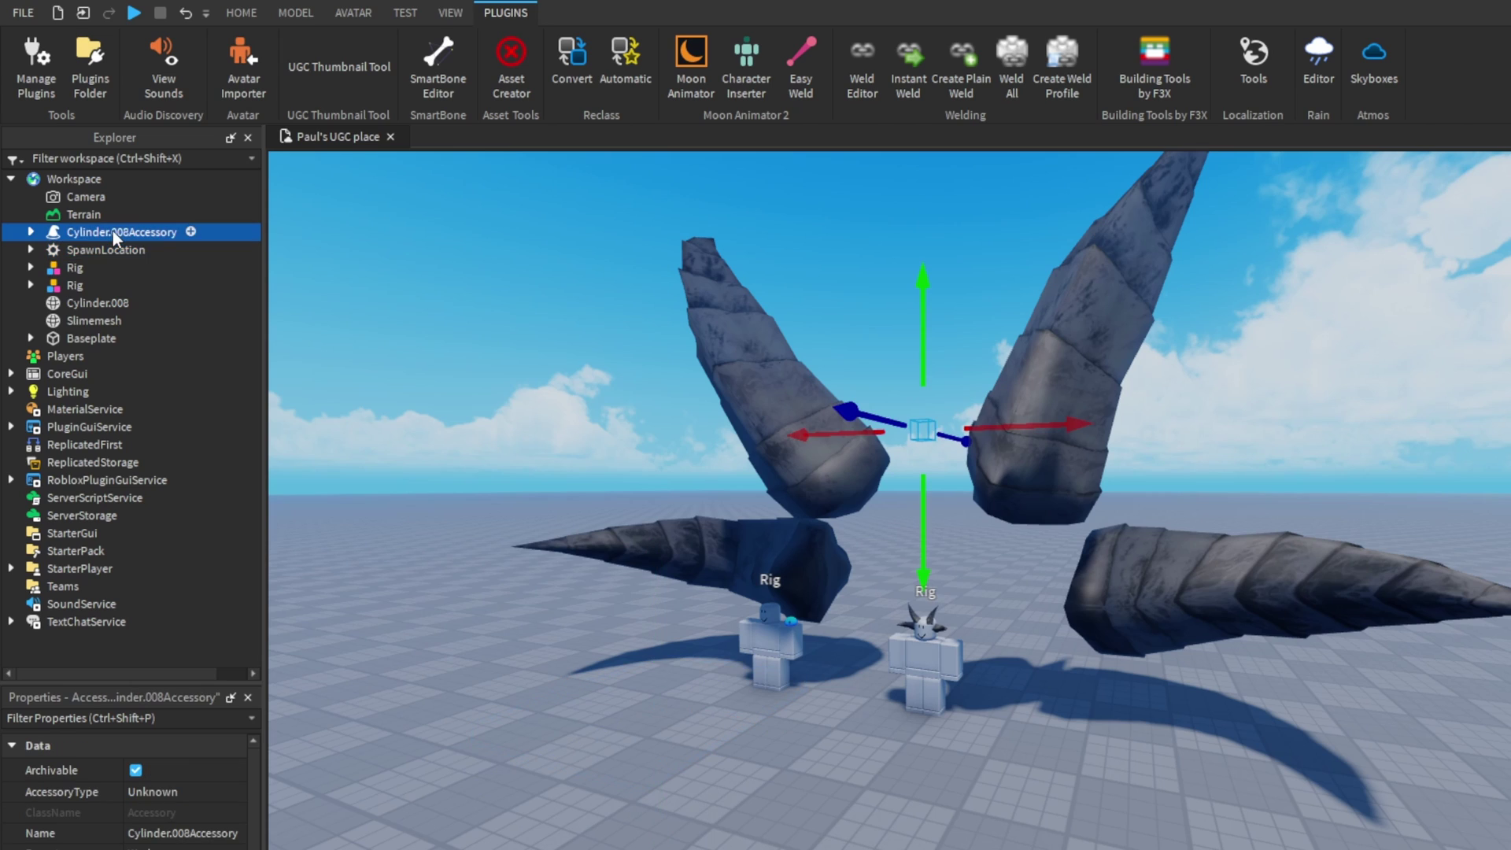
{"action": "key", "text": "F2"}
{"action": "key", "text": "BackSpace"}
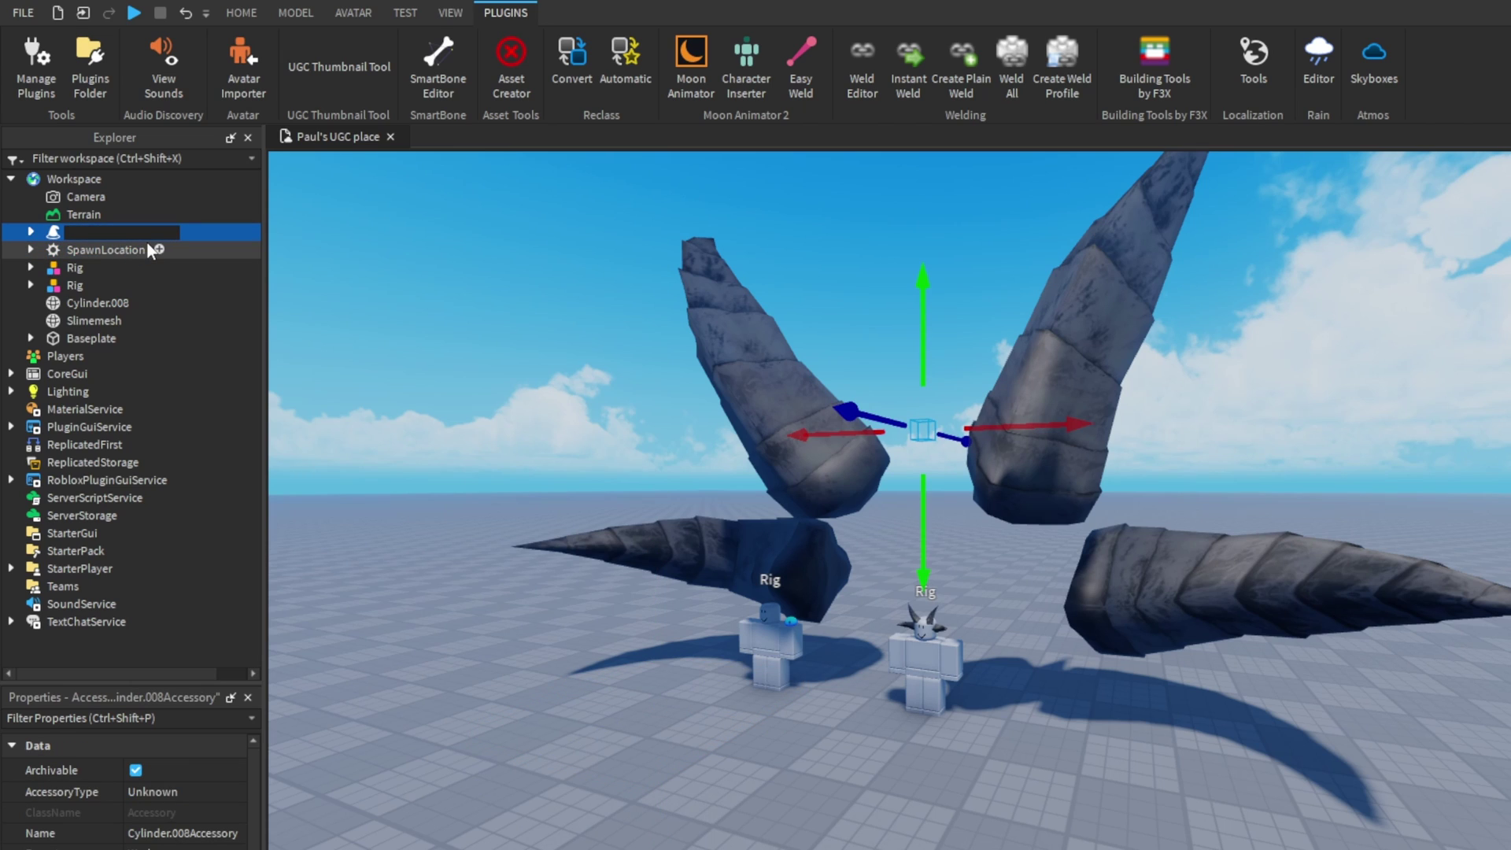
{"action": "type", "text": "Horns"}
{"action": "key", "text": "Return"}
- Examine the Handle inside the Horns accessory and its child objects, including HatAttachment, SpecialMesh and TouchInterest
{"action": "double_click", "coordinate": [59, 233]}
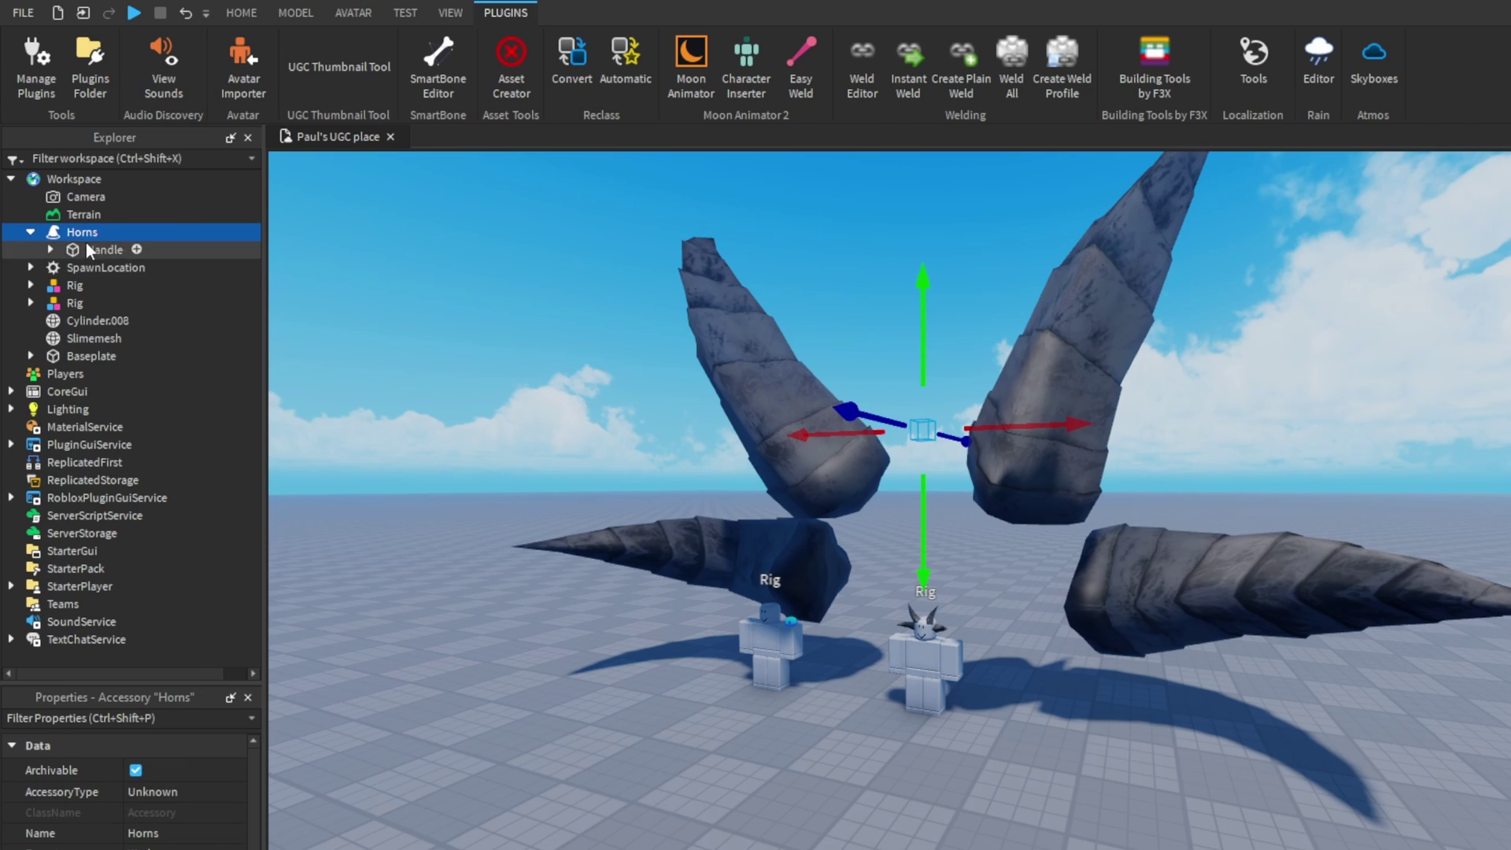
{"action": "left_click", "coordinate": [79, 249]}
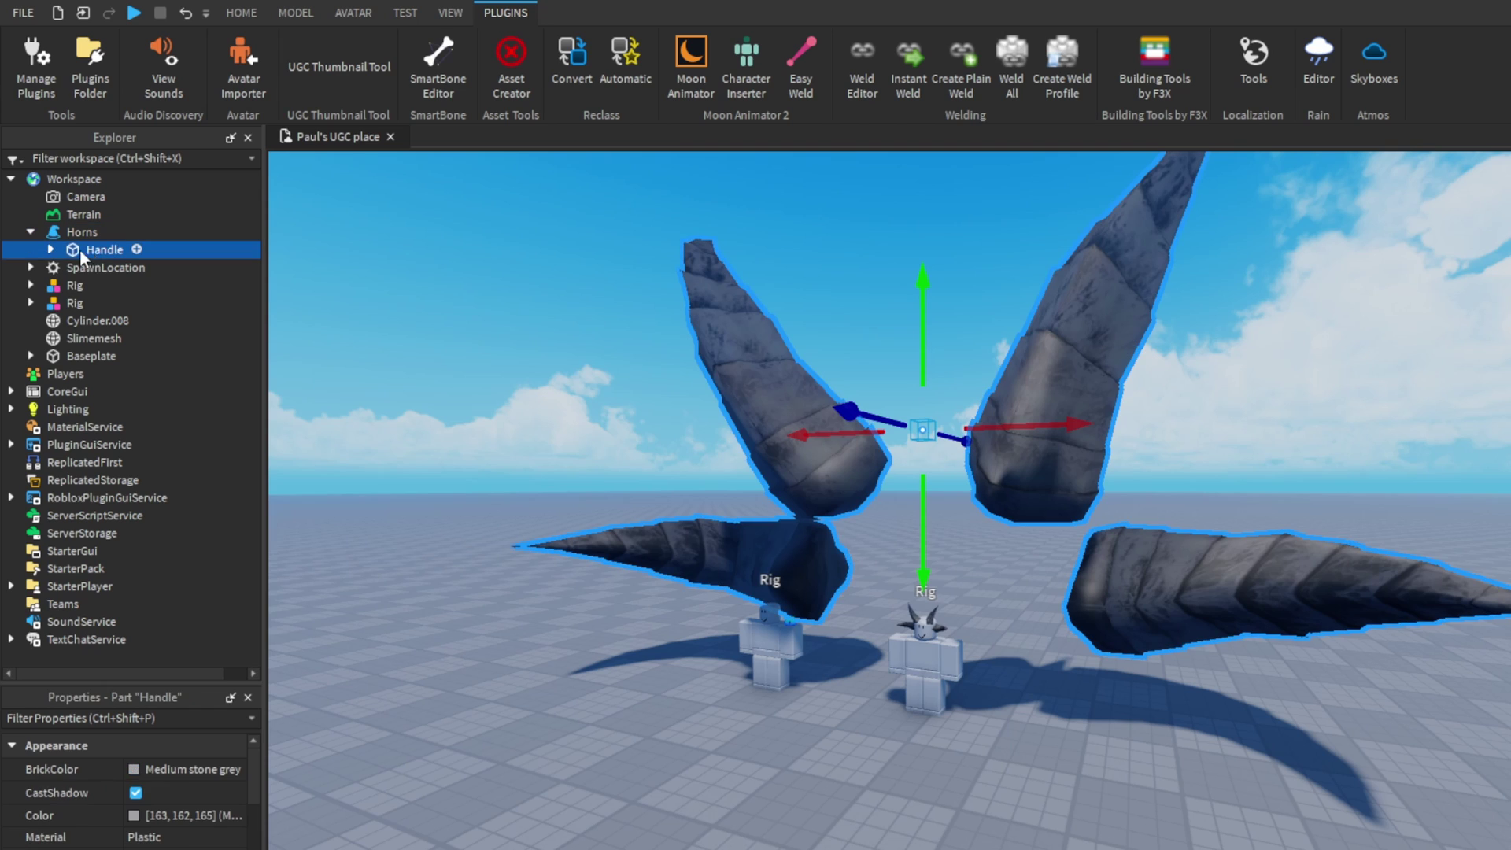
{"action": "double_click", "coordinate": [83, 250]}
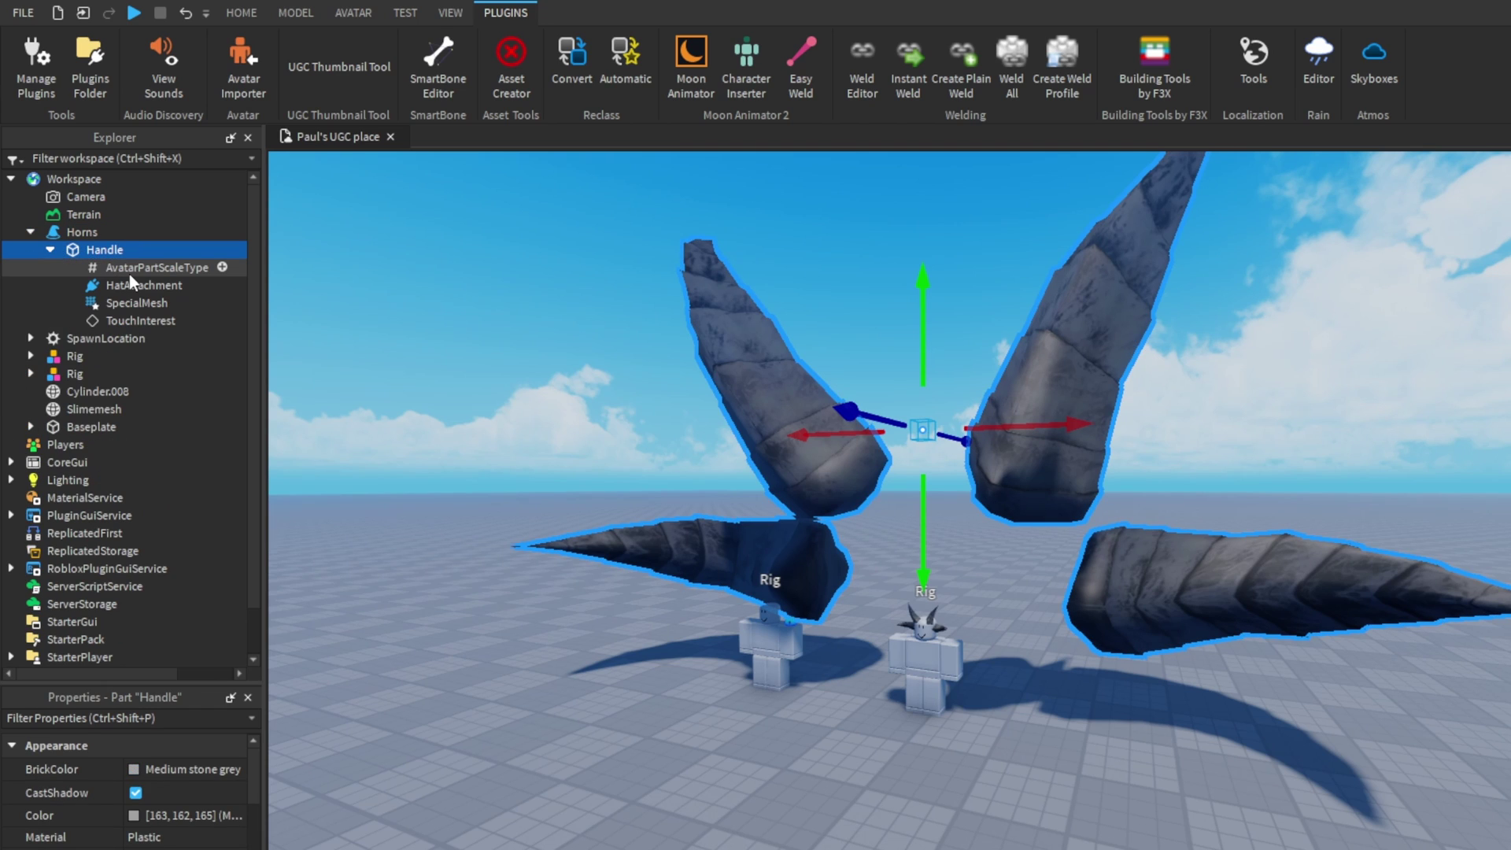
{"action": "left_click", "coordinate": [129, 272]}
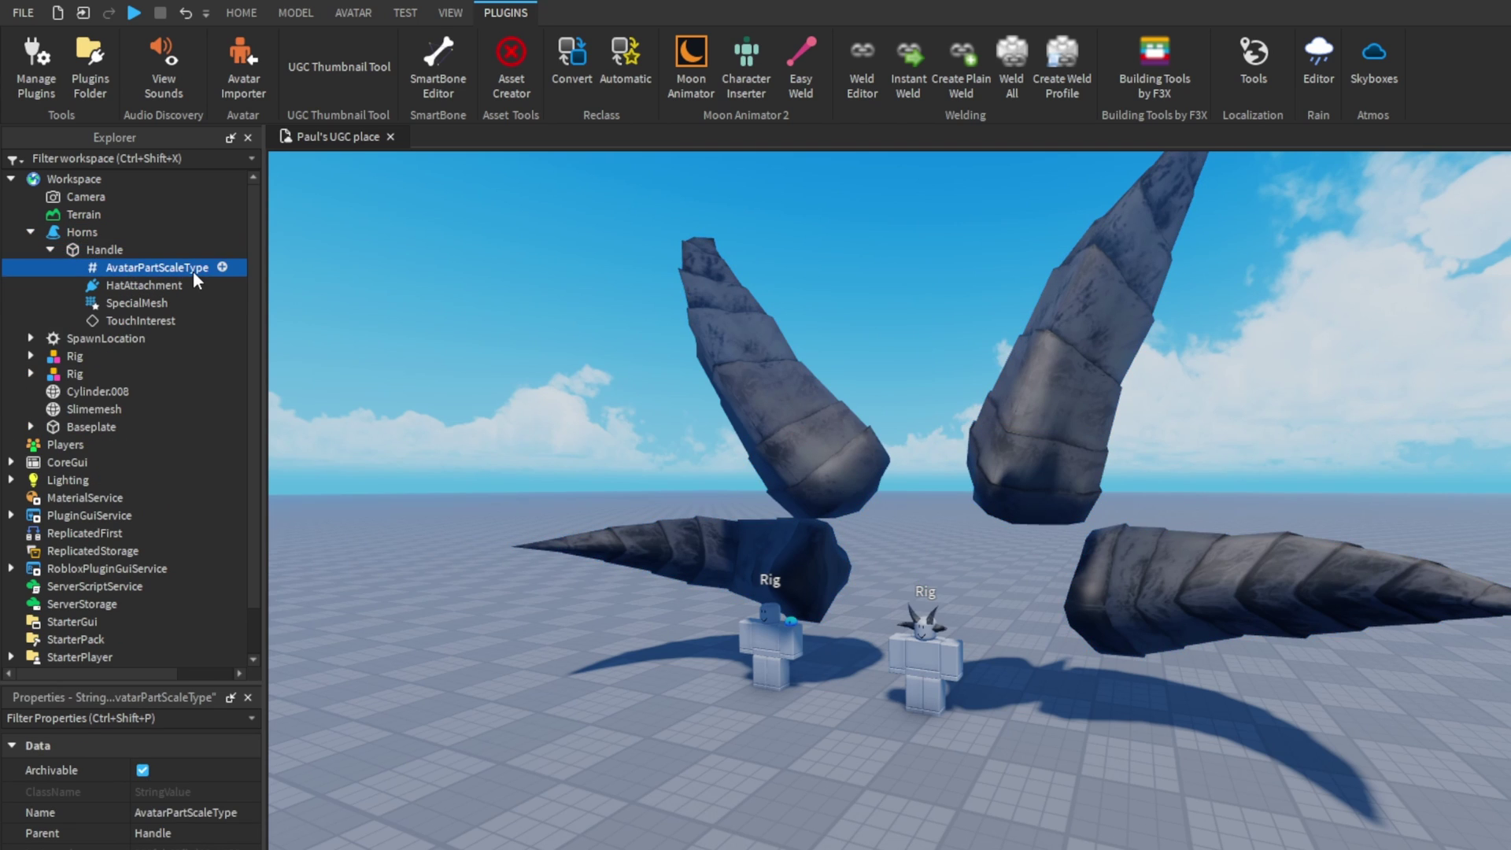
{"action": "left_click", "coordinate": [146, 286]}
{"action": "left_click", "coordinate": [137, 302]}
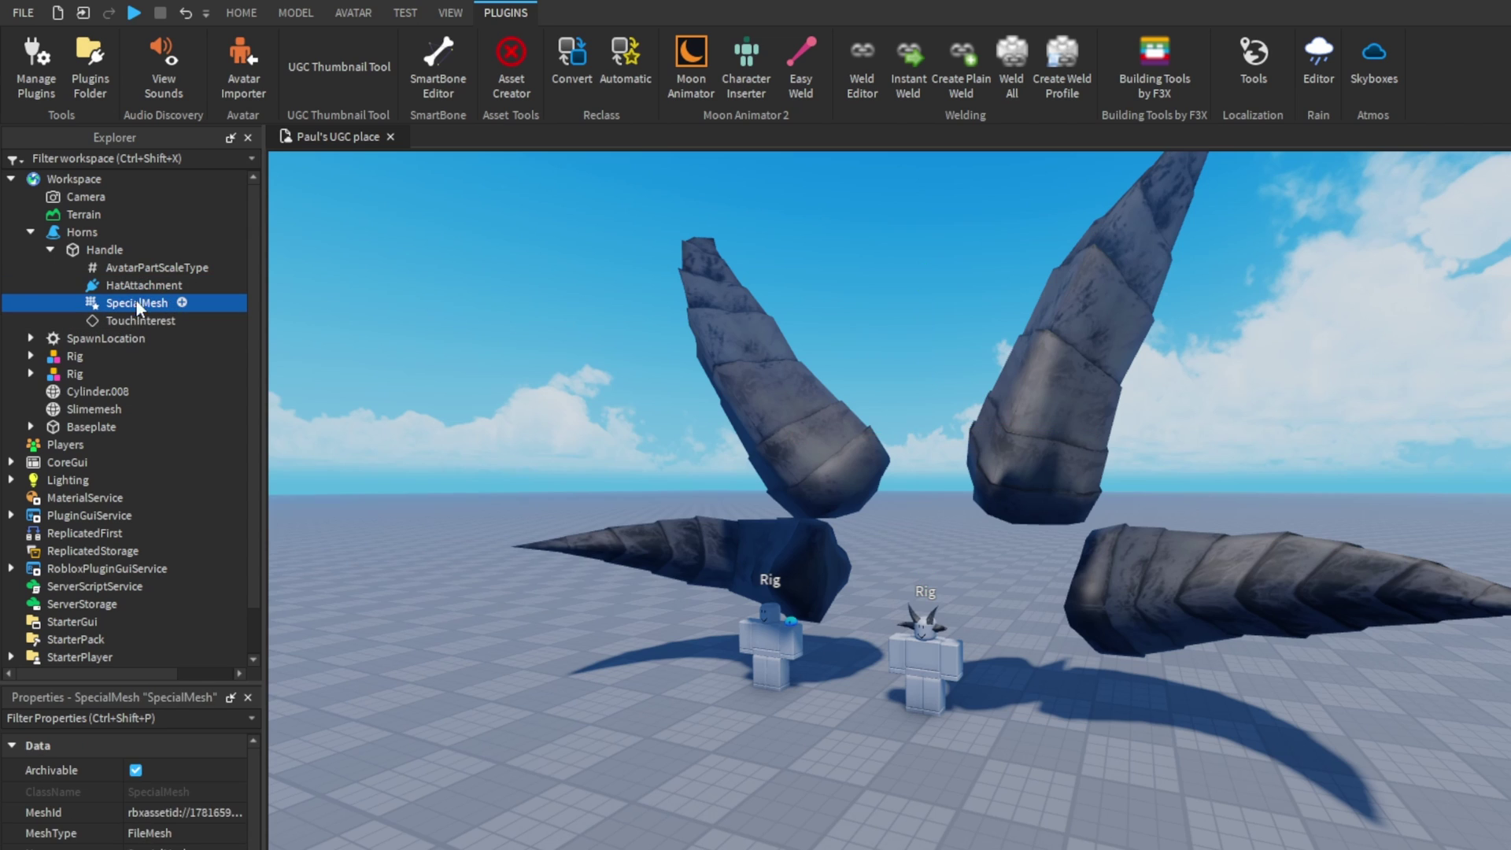
{"action": "left_click", "coordinate": [124, 320]}
- Try to resize the Horns accessory's Handle with the Scale tool, and undo the change
{"action": "left_click", "coordinate": [1127, 599]}
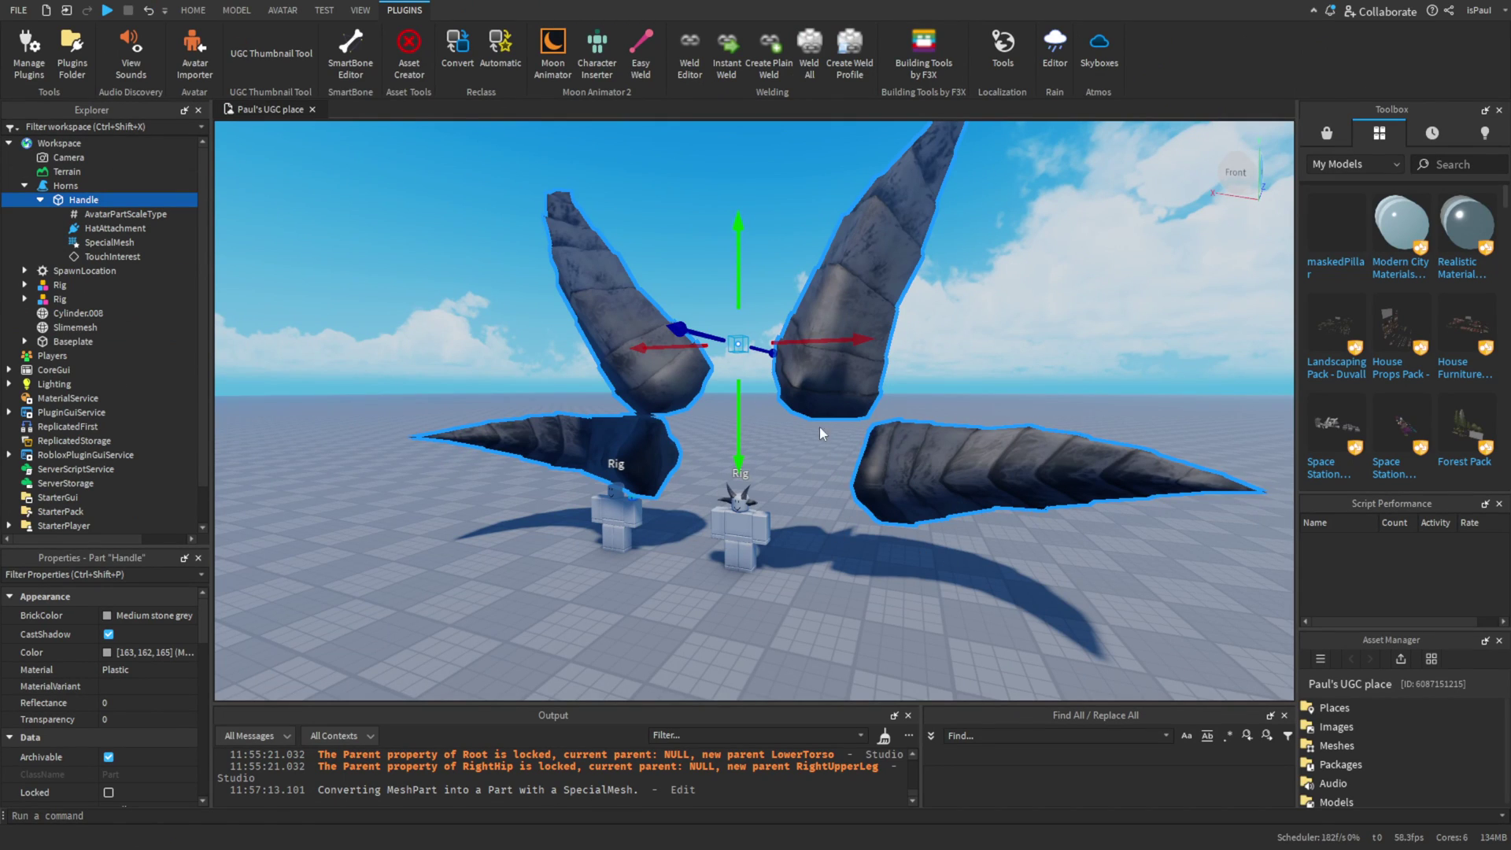
{"action": "key", "text": "ctrl+3"}
{"action": "left_click_drag", "start_coordinate": [738, 305], "coordinate": [738, 316], "text": "shift"}
{"action": "key", "text": "ctrl+z"}
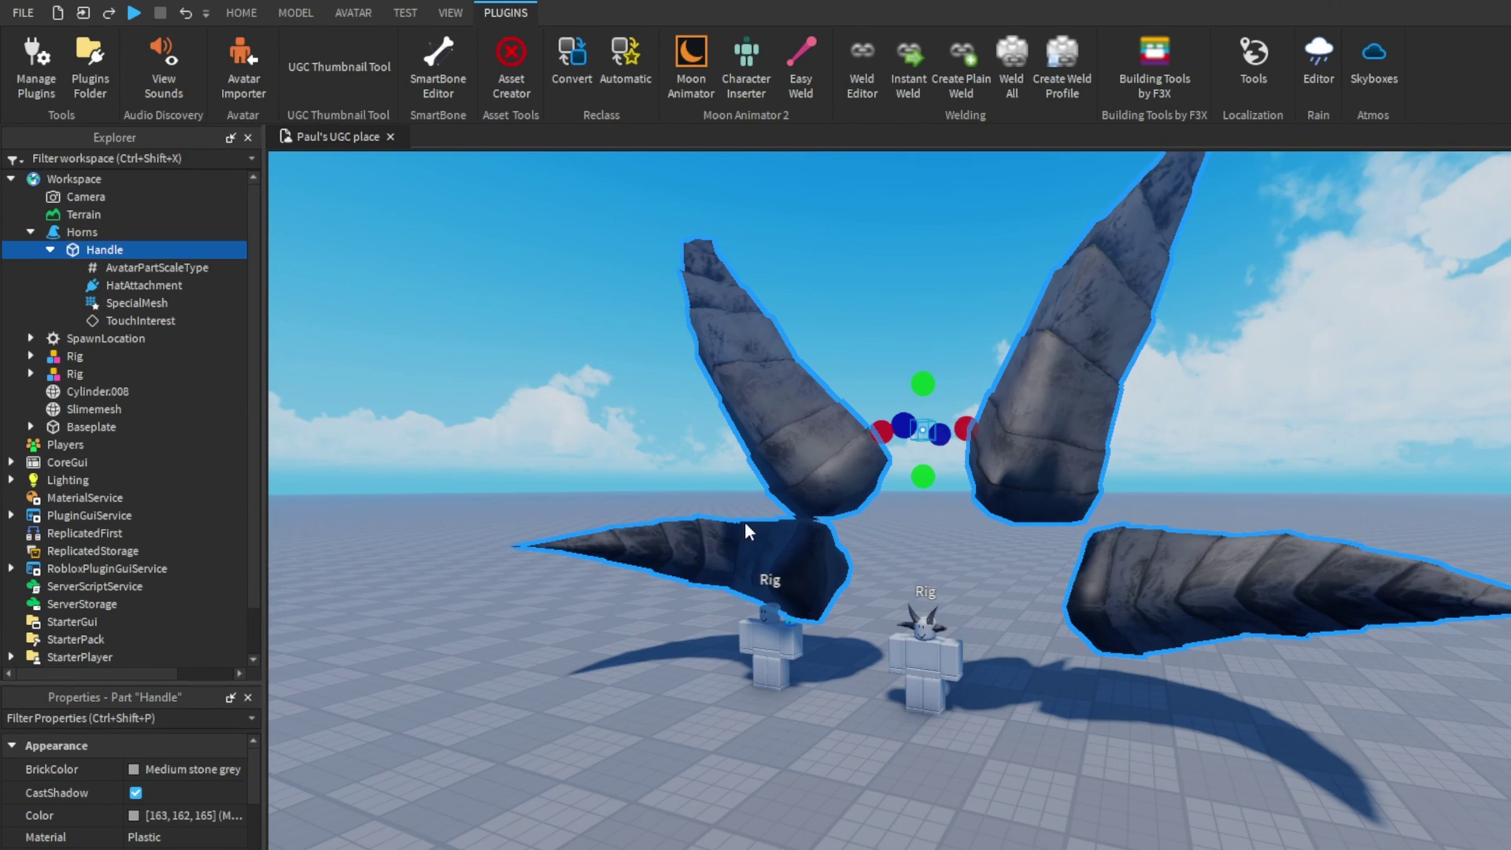
- Set the Scale of the SpecialMesh in the Horns Handle to 0.2, 0.2, 0.2
{"action": "left_click", "coordinate": [121, 305]}
{"action": "scroll", "coordinate": [205, 672], "scroll_direction": "down", "scroll_amount": 2}
{"action": "left_click", "coordinate": [204, 673]}
{"action": "scroll", "coordinate": [193, 674], "scroll_direction": "up", "scroll_amount": 1}
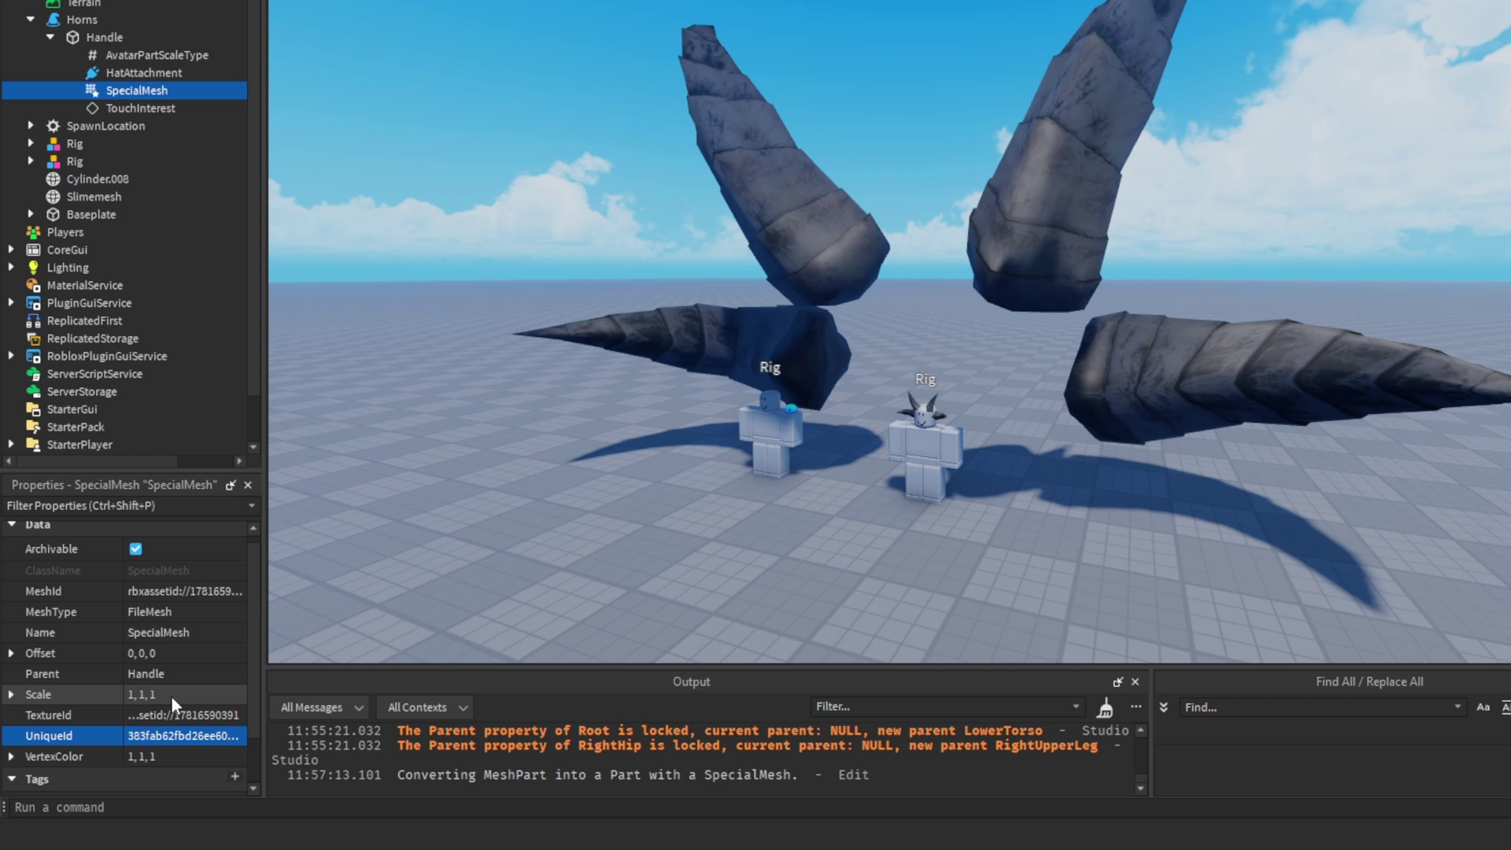
{"action": "left_click", "coordinate": [172, 697]}
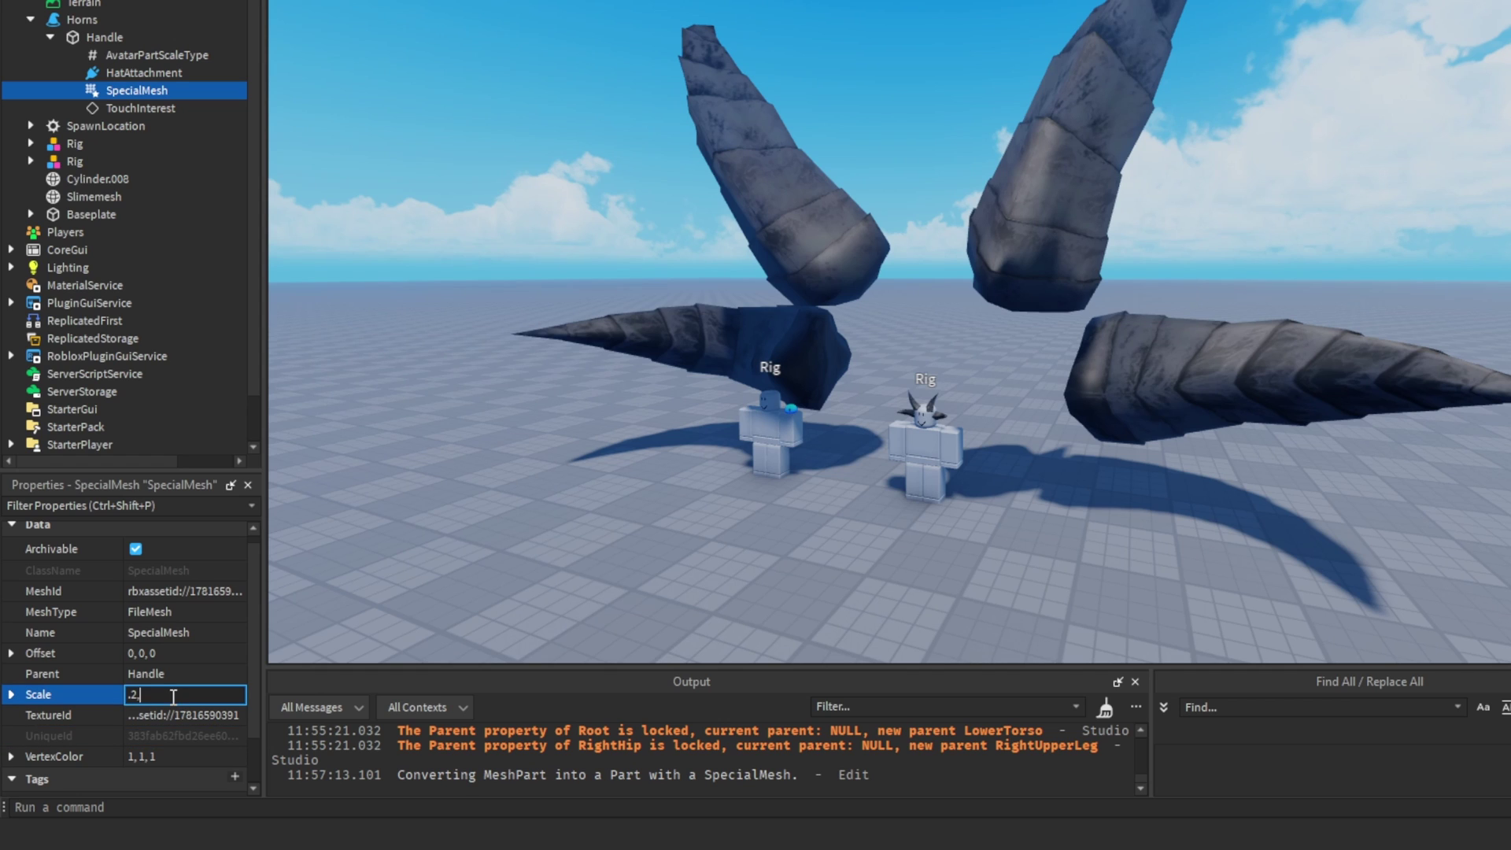
{"action": "type", "text": ".2, 0.2, 0.2"}
{"action": "key", "text": "Return"}
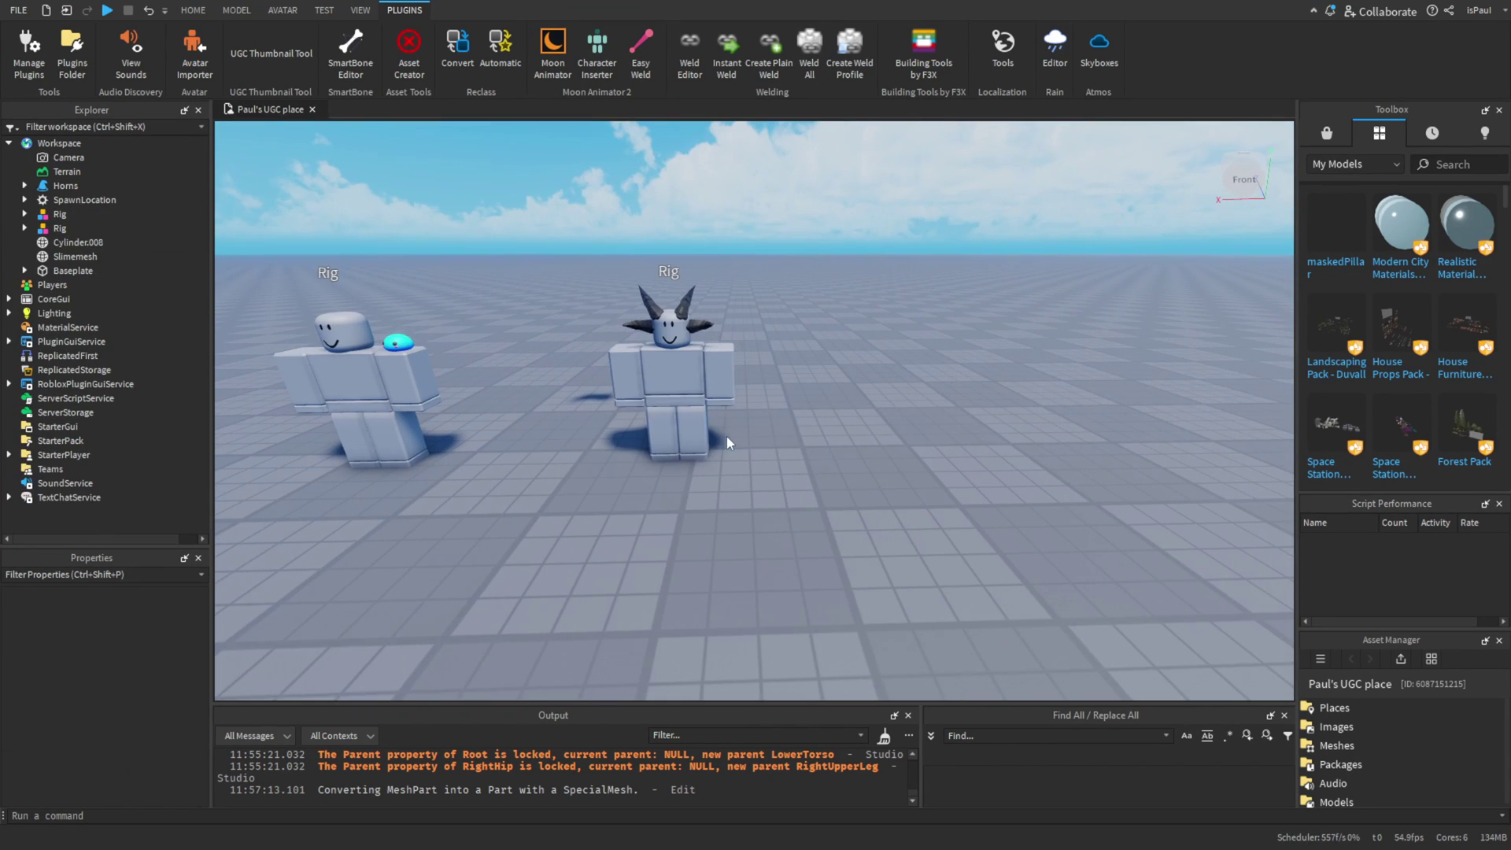
- Place a duplicate of the horned rig beside it and make the Horns accessory a child of that copy
{"action": "left_click", "coordinate": [720, 433]}
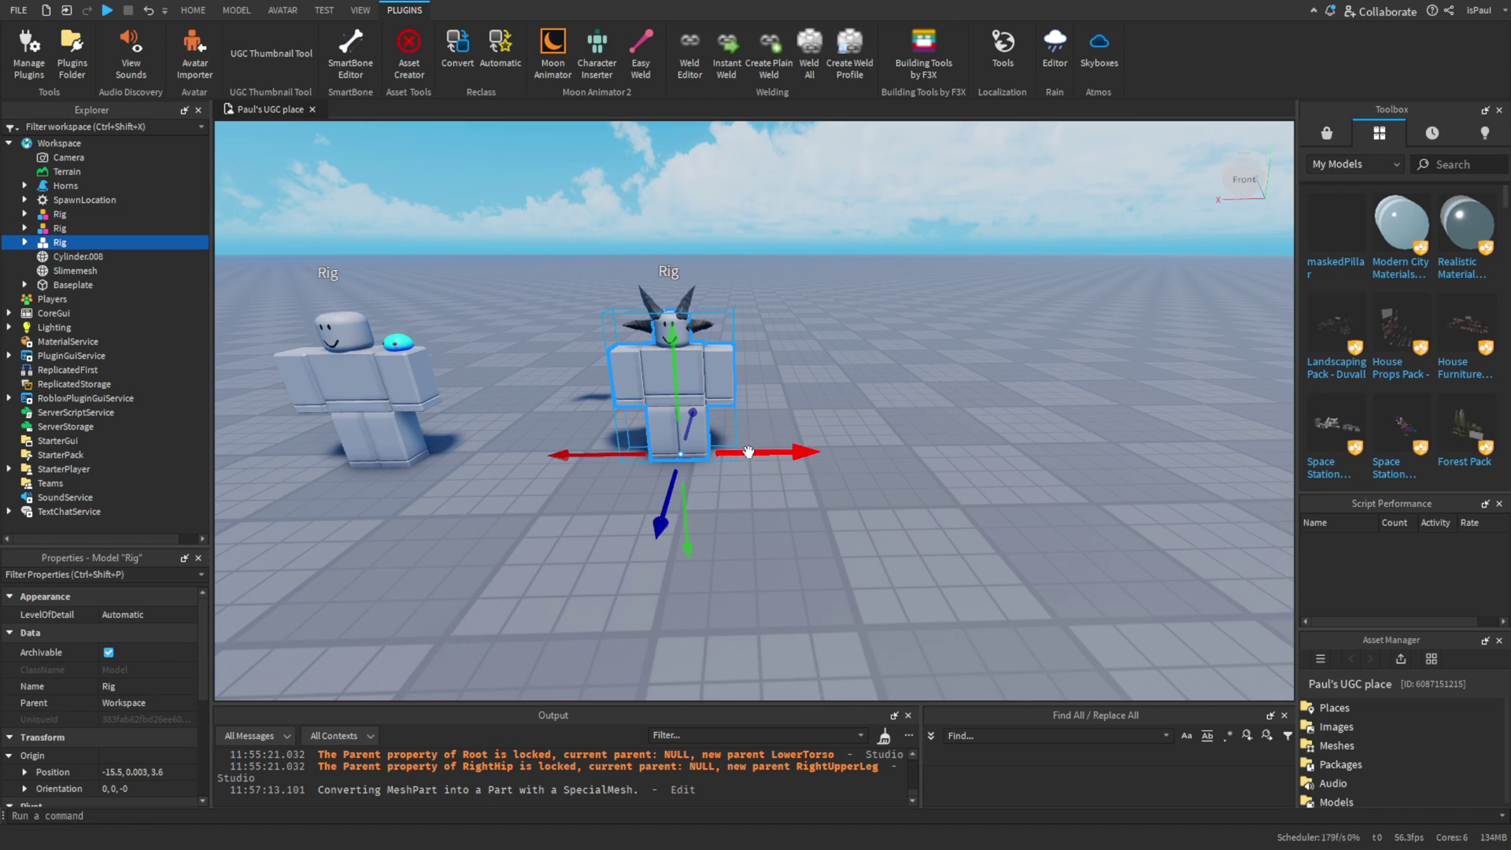
{"action": "left_click_drag", "start_coordinate": [747, 452], "coordinate": [992, 454]}
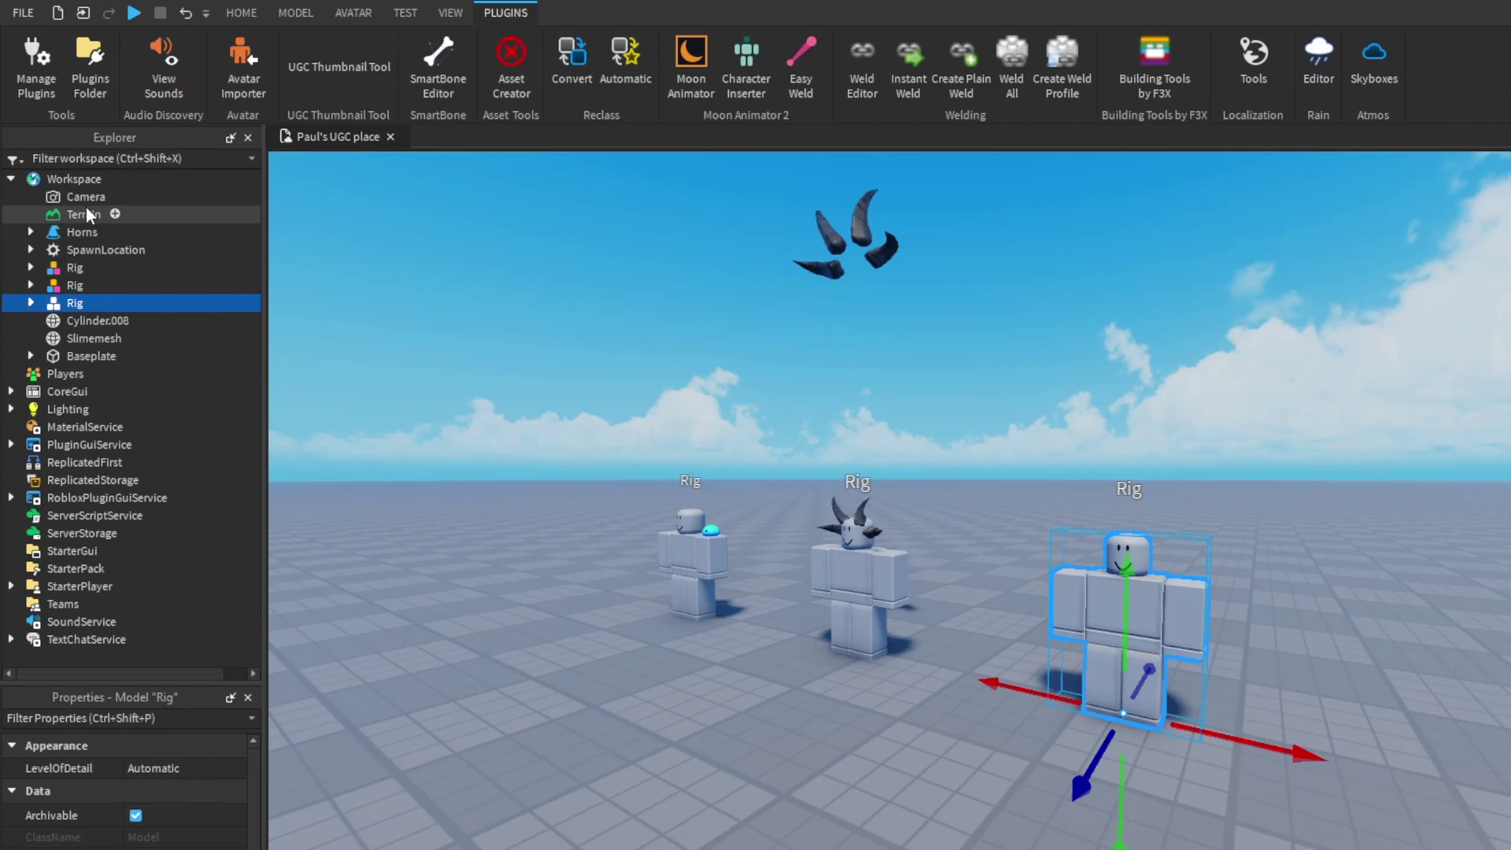
{"action": "left_click", "coordinate": [66, 186]}
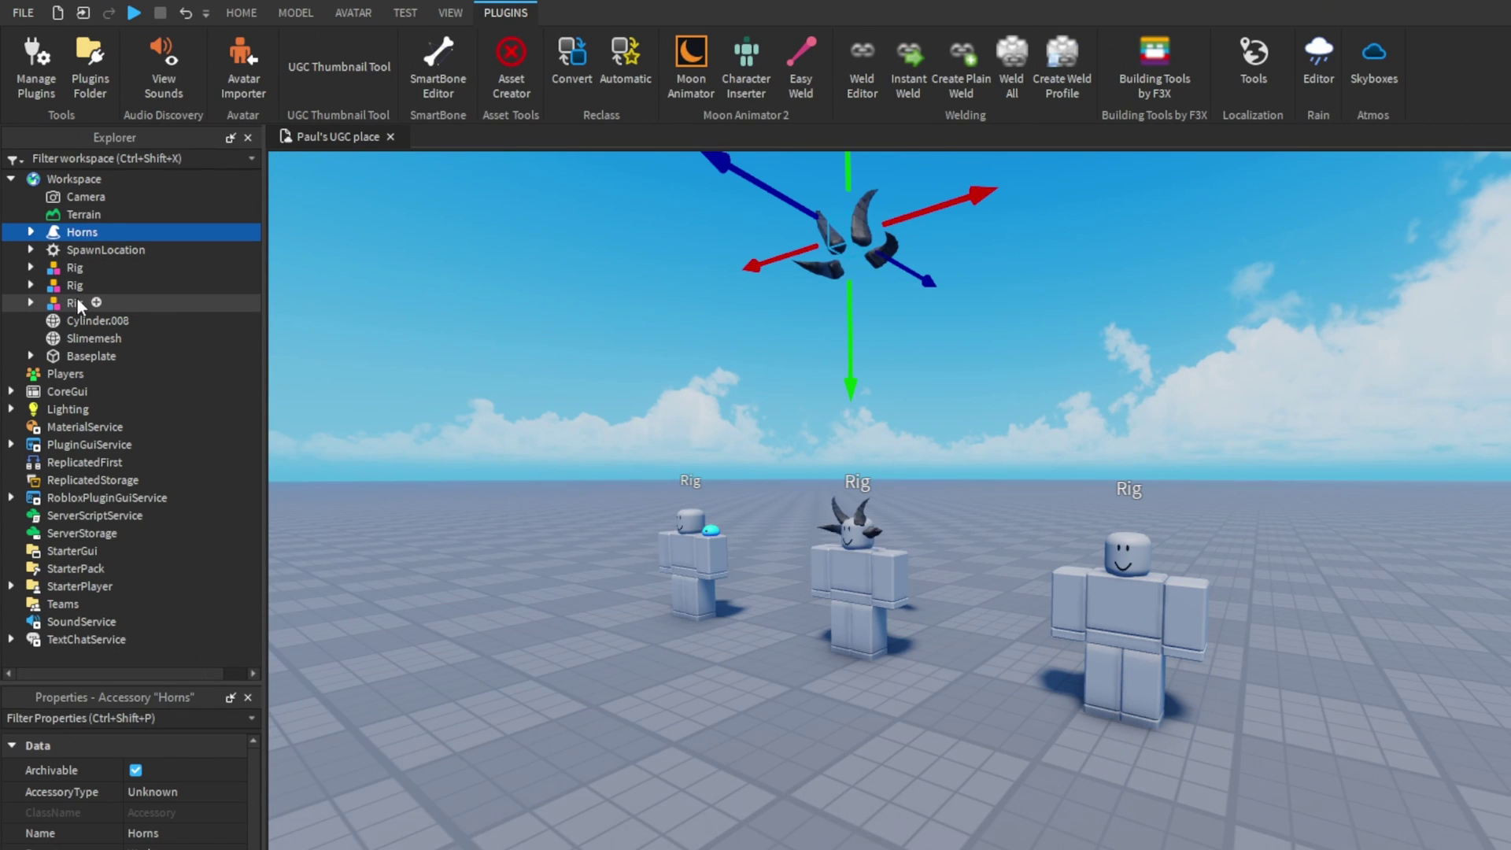
{"action": "left_click", "coordinate": [77, 303]}
{"action": "left_click_drag", "start_coordinate": [79, 232], "coordinate": [71, 310]}
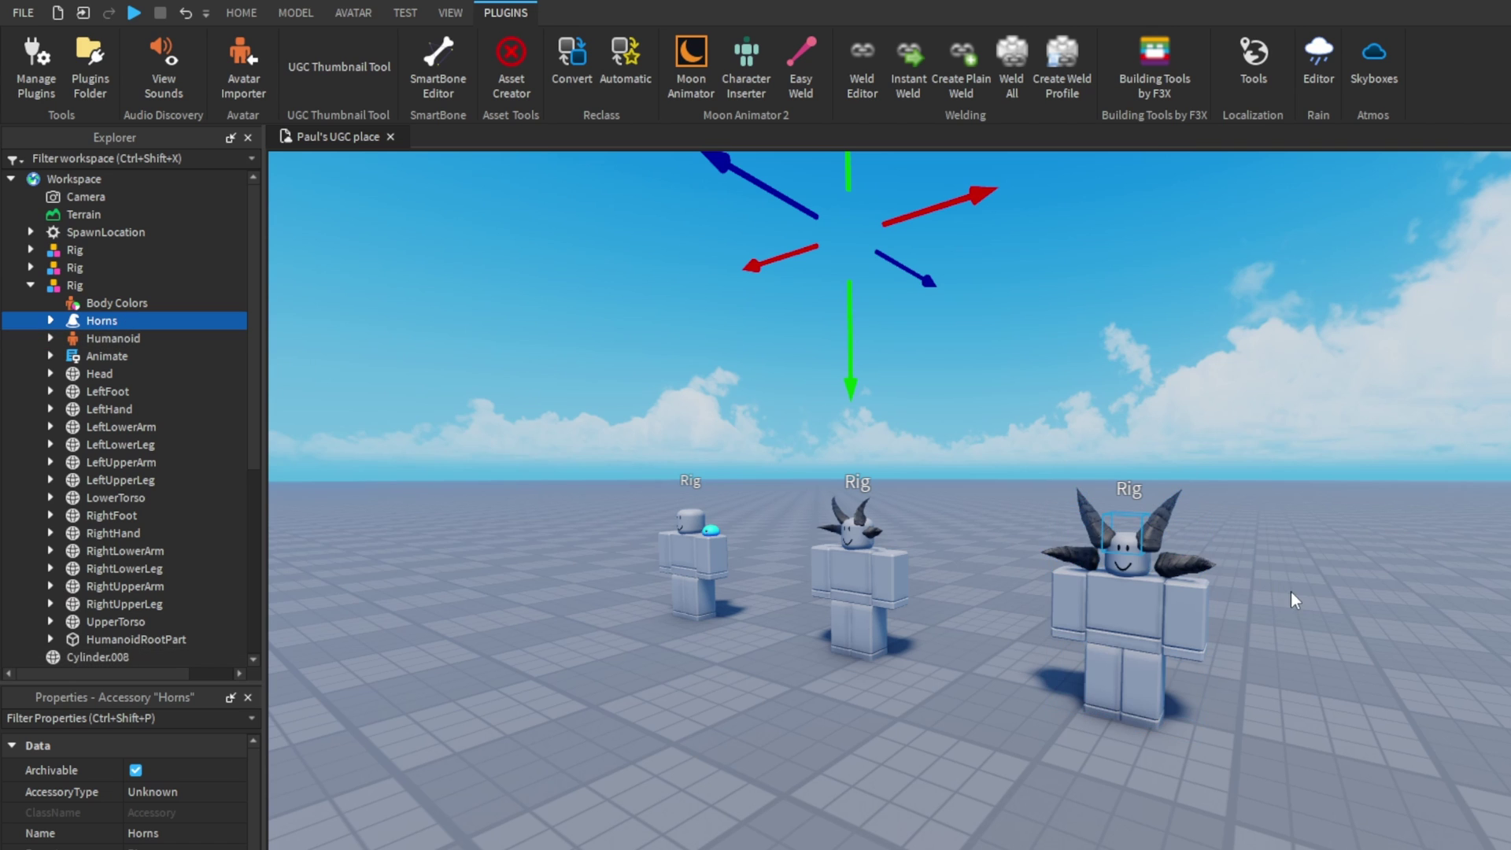
{"action": "key", "text": "f"}
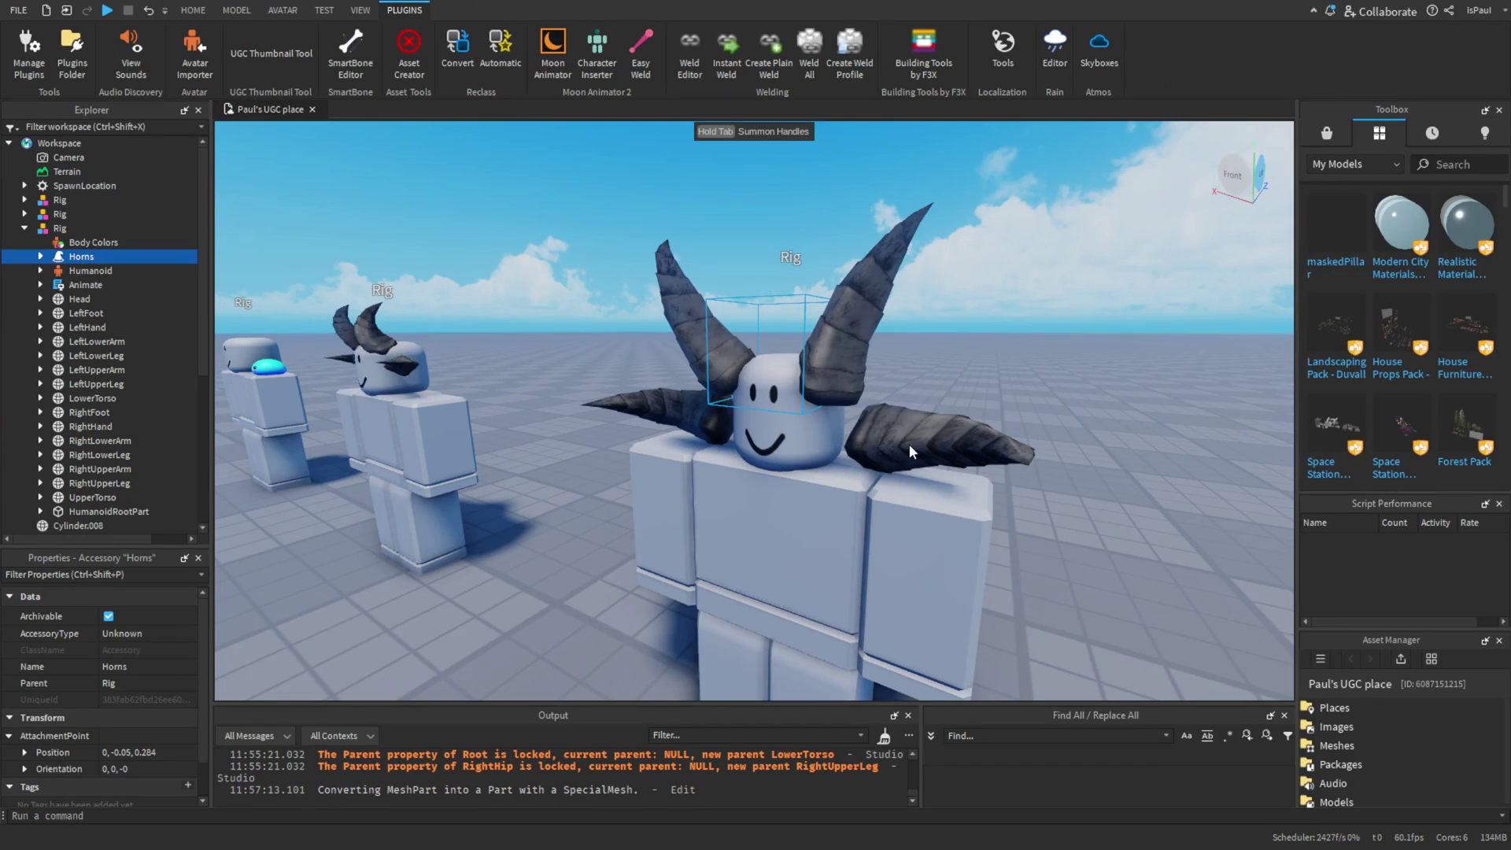
- Expand the Horns accessory down to its Handle's contents and re-parent it from the Workspace to the duplicated rig
{"action": "left_click", "coordinate": [40, 256]}
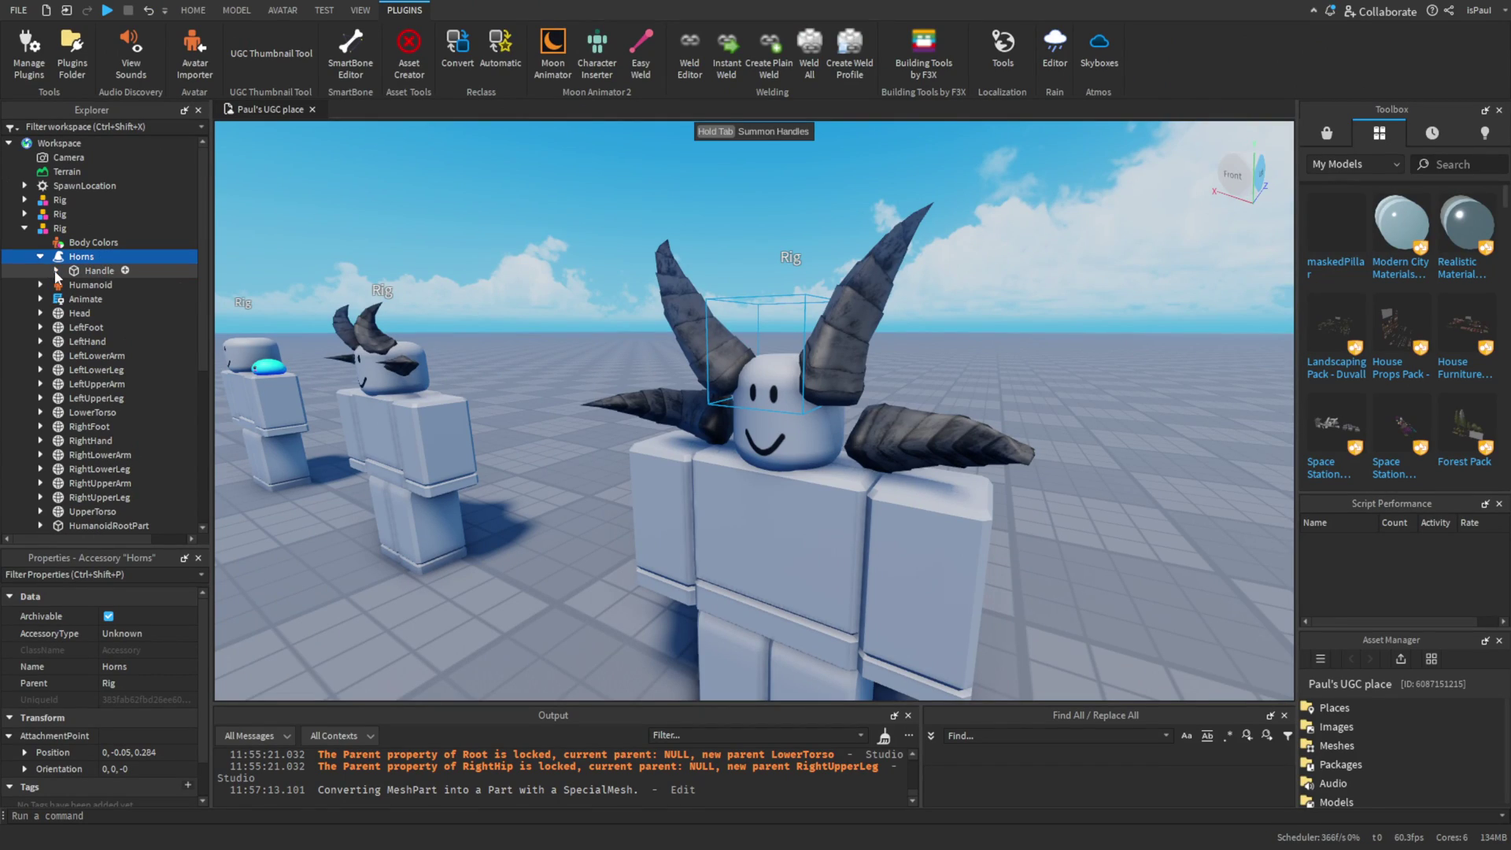
{"action": "left_click", "coordinate": [55, 271]}
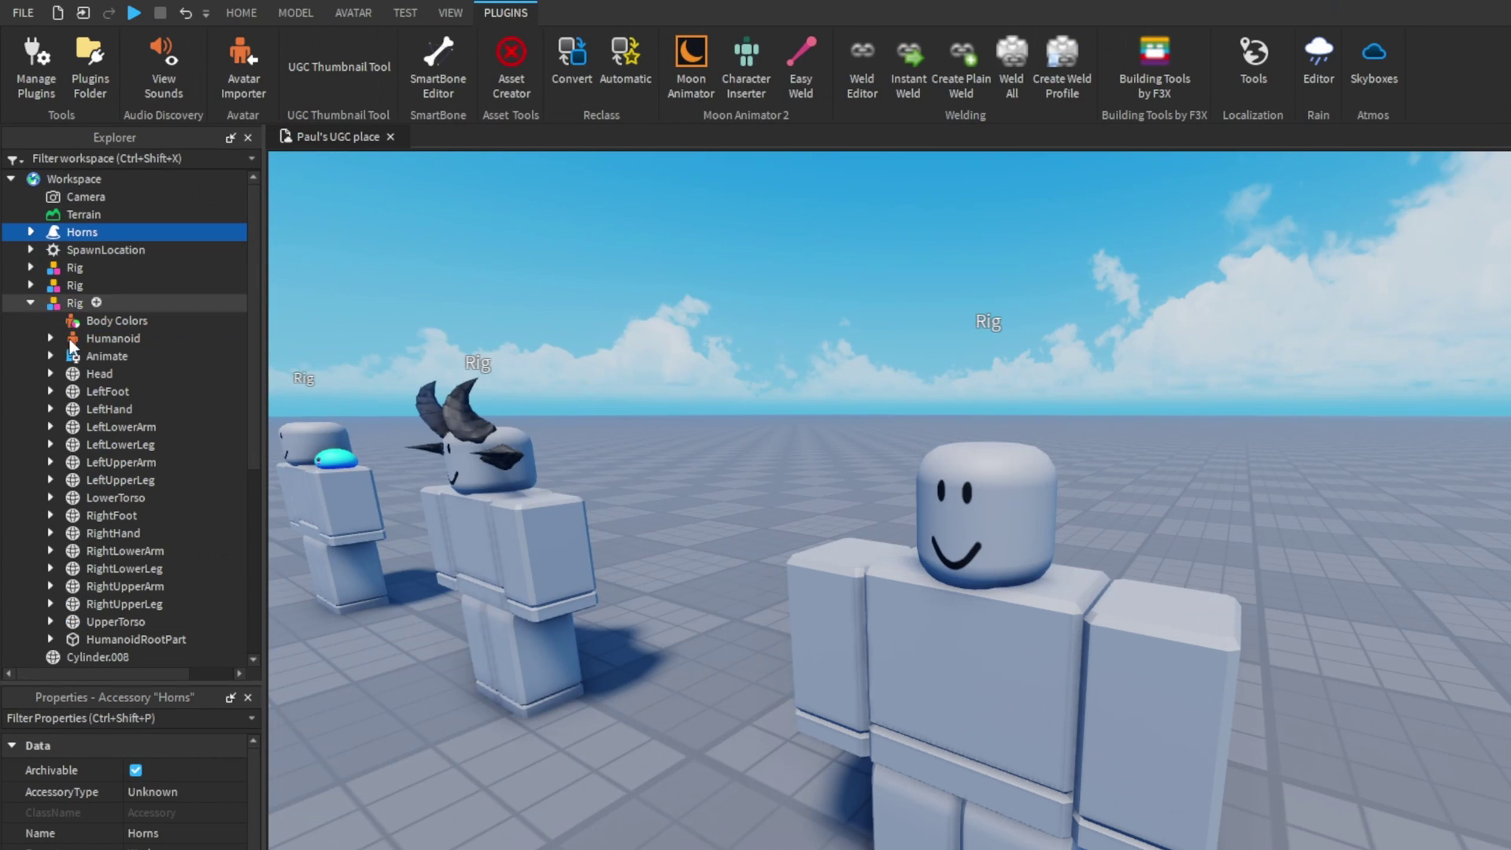
{"action": "left_click_drag", "start_coordinate": [54, 234], "coordinate": [79, 302]}
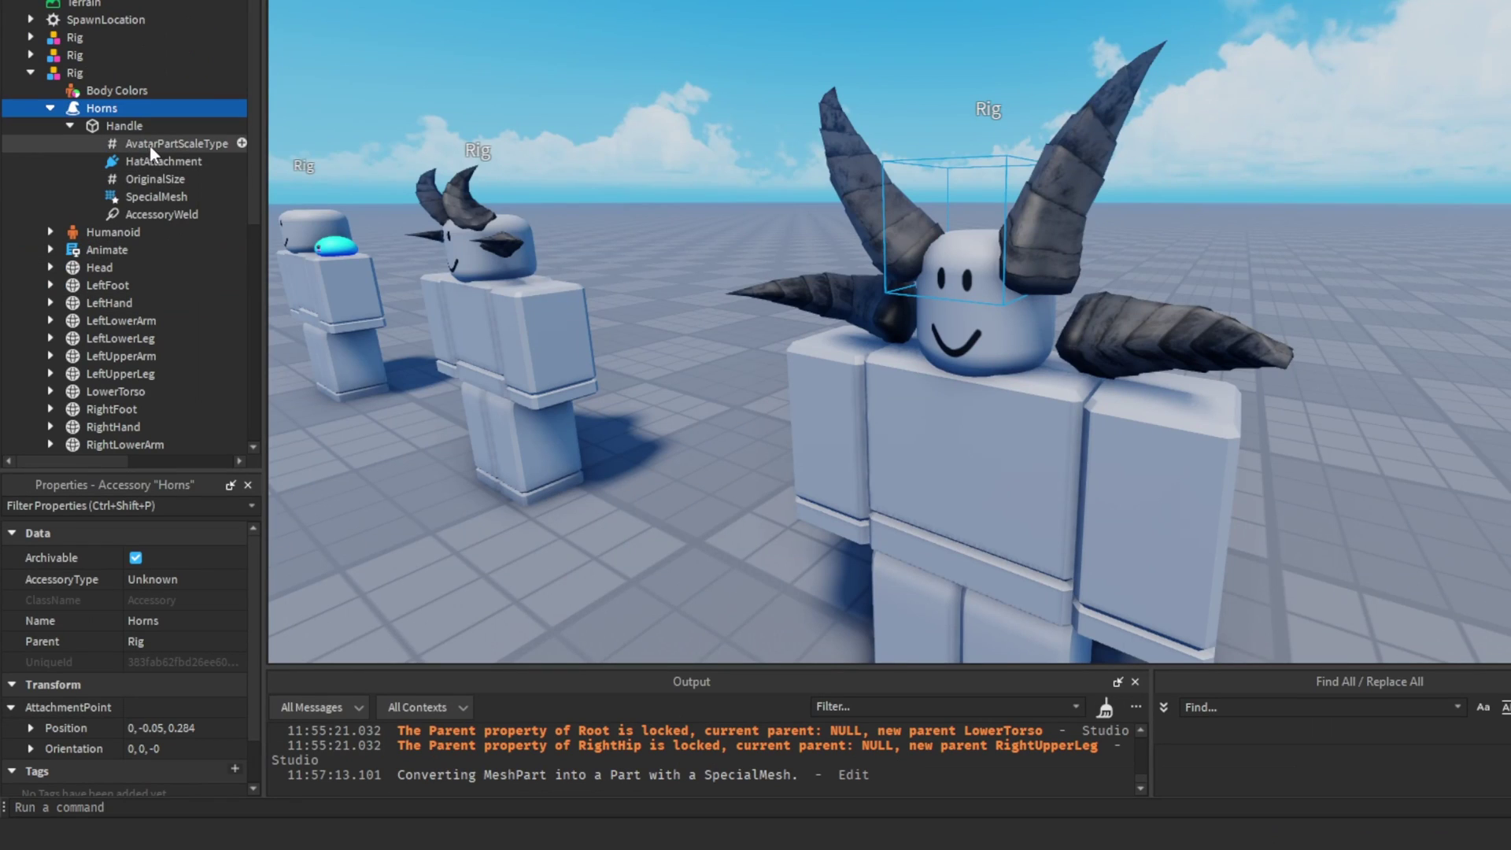
- Tune the Scale of the worn Horns' SpecialMesh, trying 0.05 and 0.075 before settling on 0.066 for all axes
{"action": "left_click", "coordinate": [156, 197]}
{"action": "scroll", "coordinate": [218, 730], "scroll_direction": "down", "scroll_amount": 2}
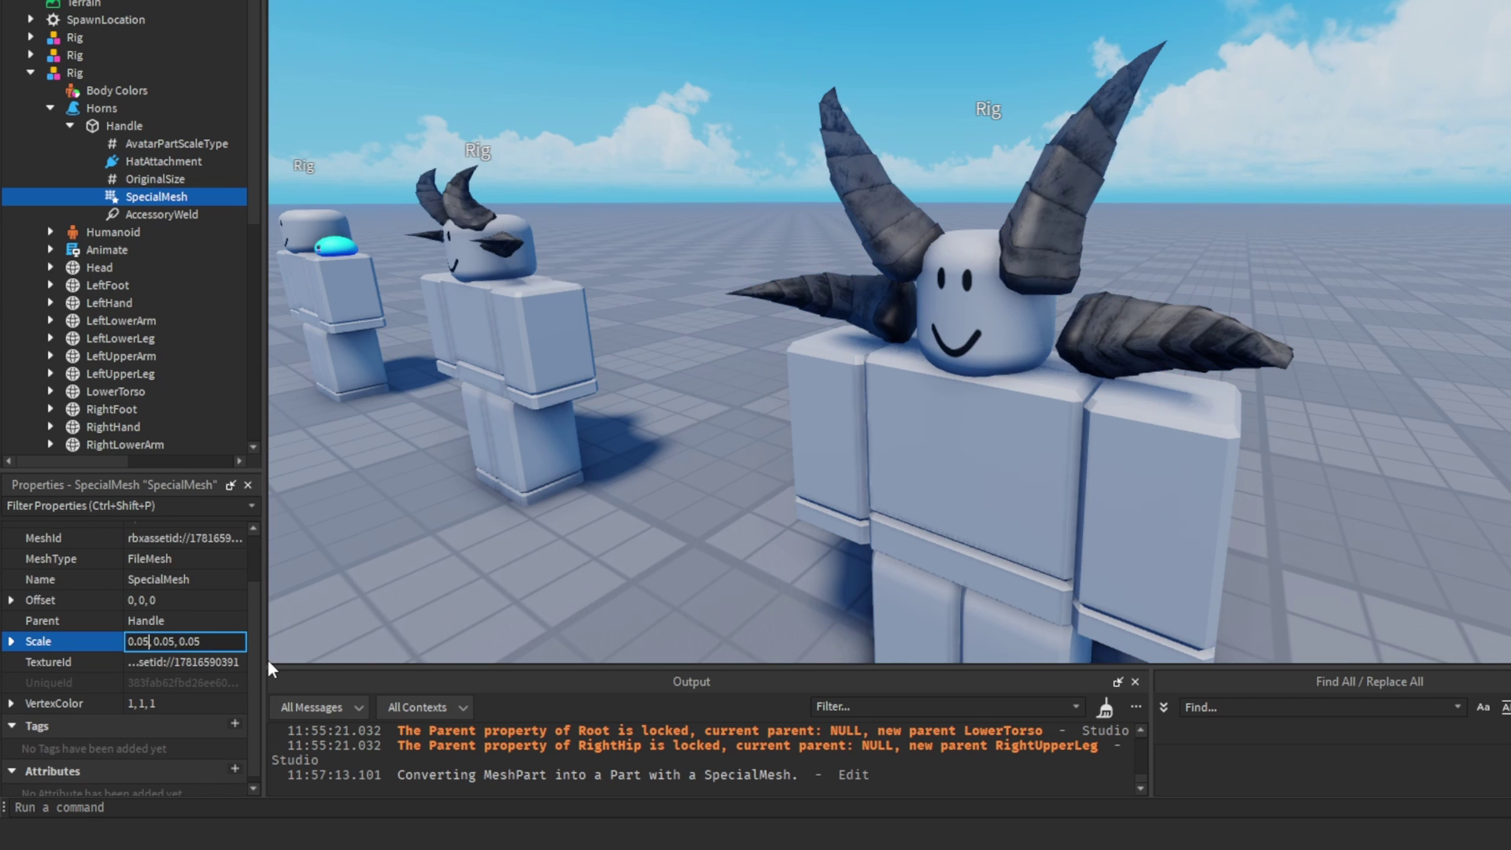
{"action": "key", "text": "Return"}
{"action": "right_click_drag", "start_coordinate": [1172, 354], "coordinate": [1028, 293]}
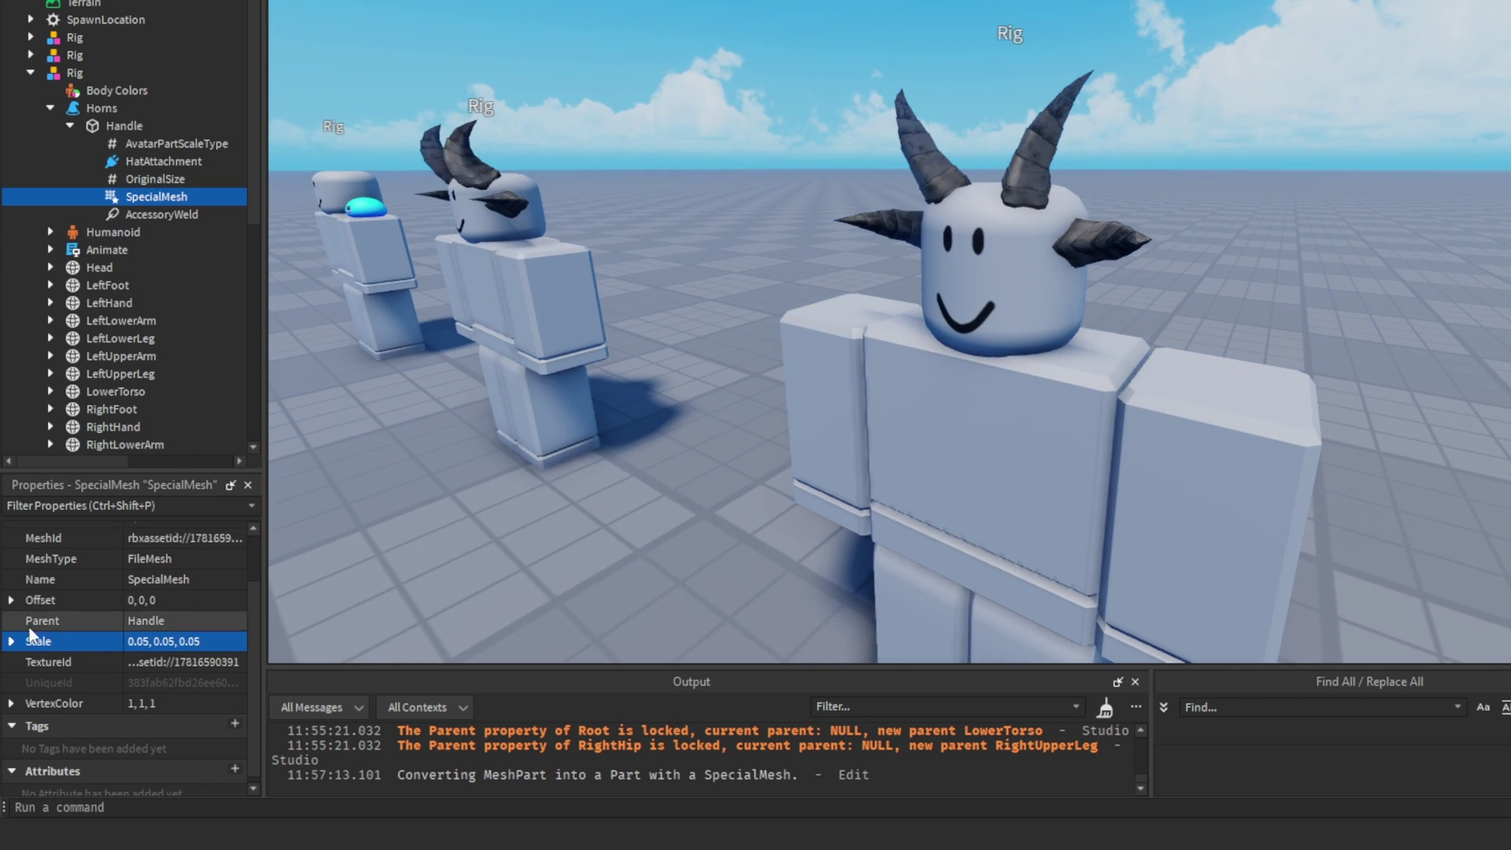
{"action": "left_click", "coordinate": [149, 643]}
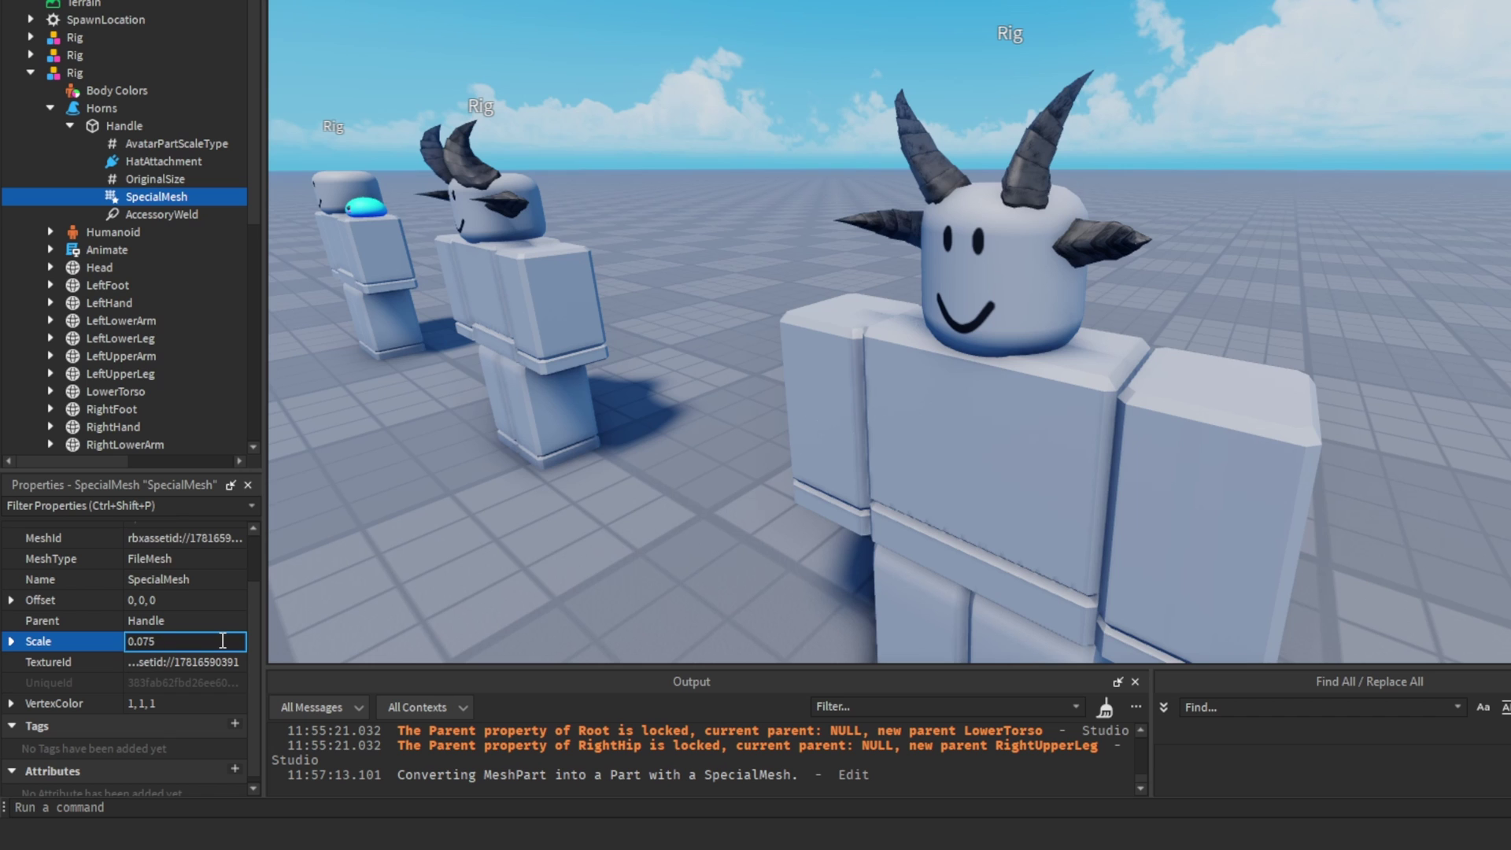
{"action": "key", "text": "Return"}
{"action": "left_click", "coordinate": [223, 641]}
{"action": "type", "text": "0.066"}
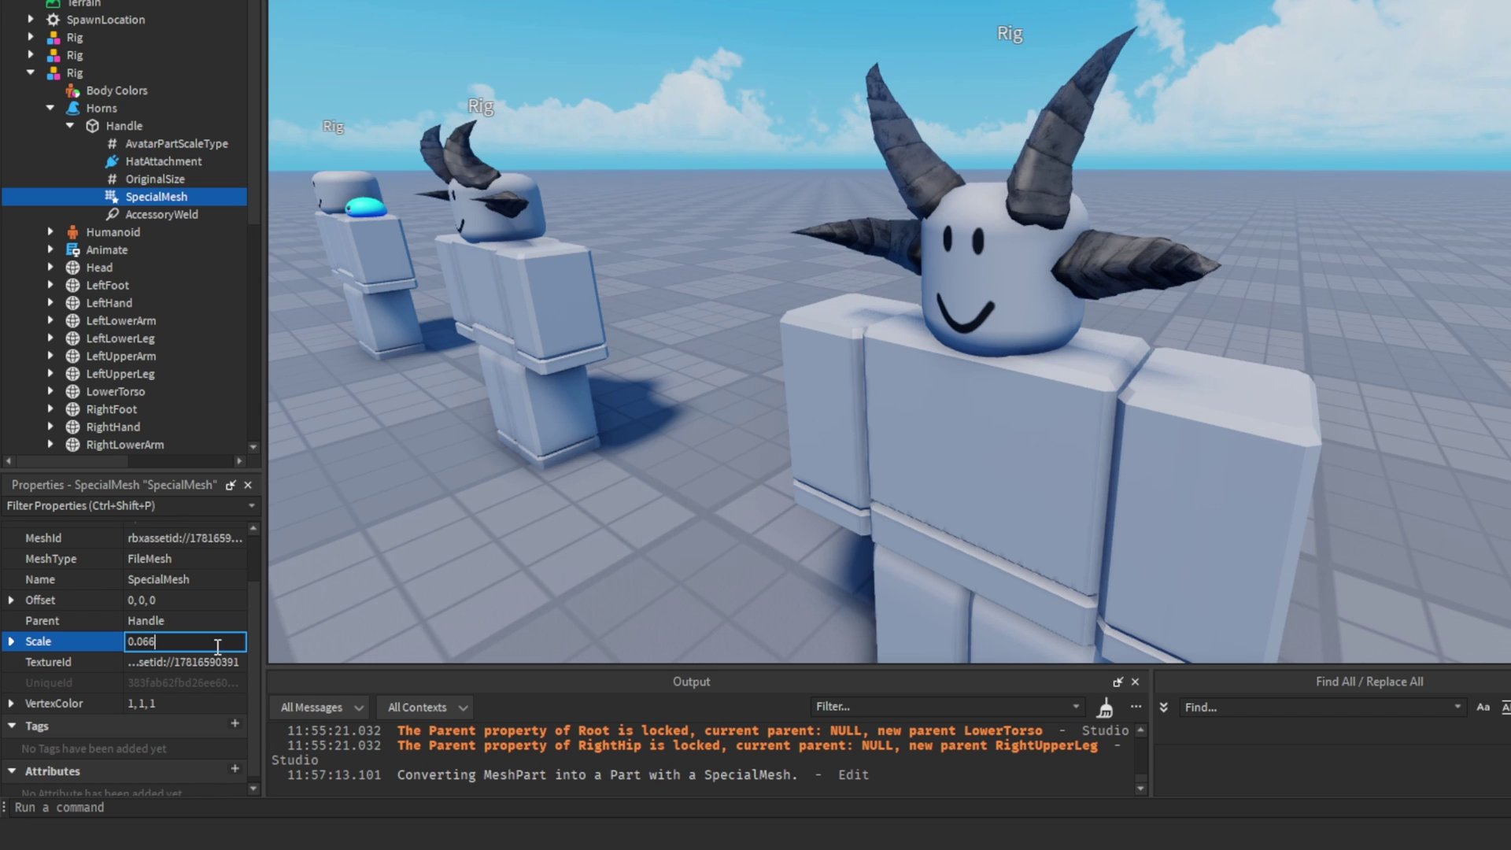
{"action": "key", "text": "Return"}
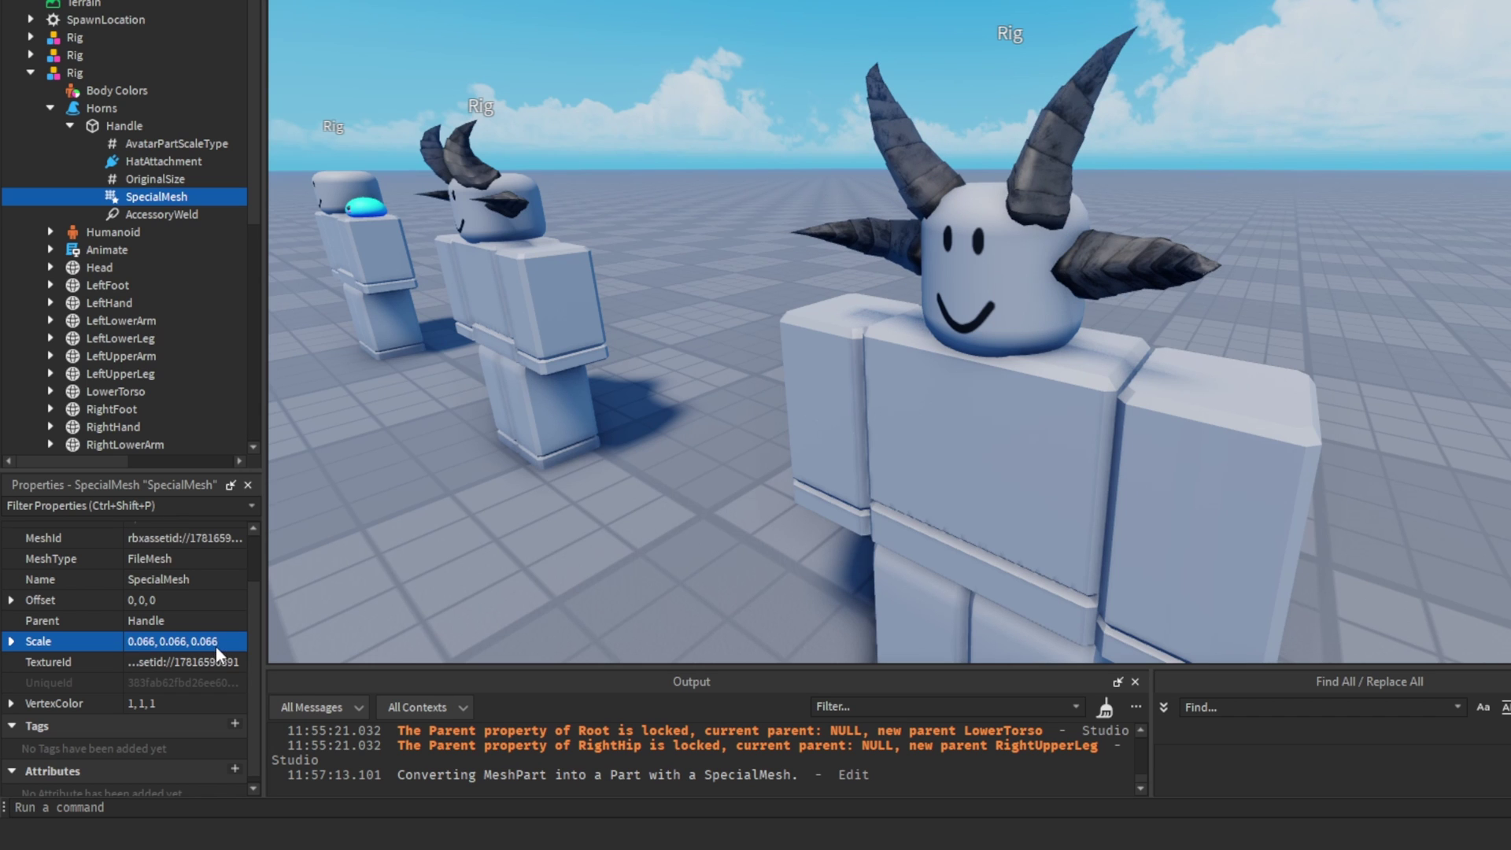
- Examine the fit of the resized Horns on the rig and collapse the accessory's contents in the object tree
{"action": "right_click_drag", "start_coordinate": [1228, 259], "coordinate": [1188, 250]}
{"action": "right_click_drag", "start_coordinate": [790, 230], "coordinate": [1212, 365]}
{"action": "scroll", "coordinate": [1293, 238], "scroll_direction": "down", "scroll_amount": 4}
{"action": "scroll", "coordinate": [1292, 236], "scroll_direction": "up", "scroll_amount": 6}
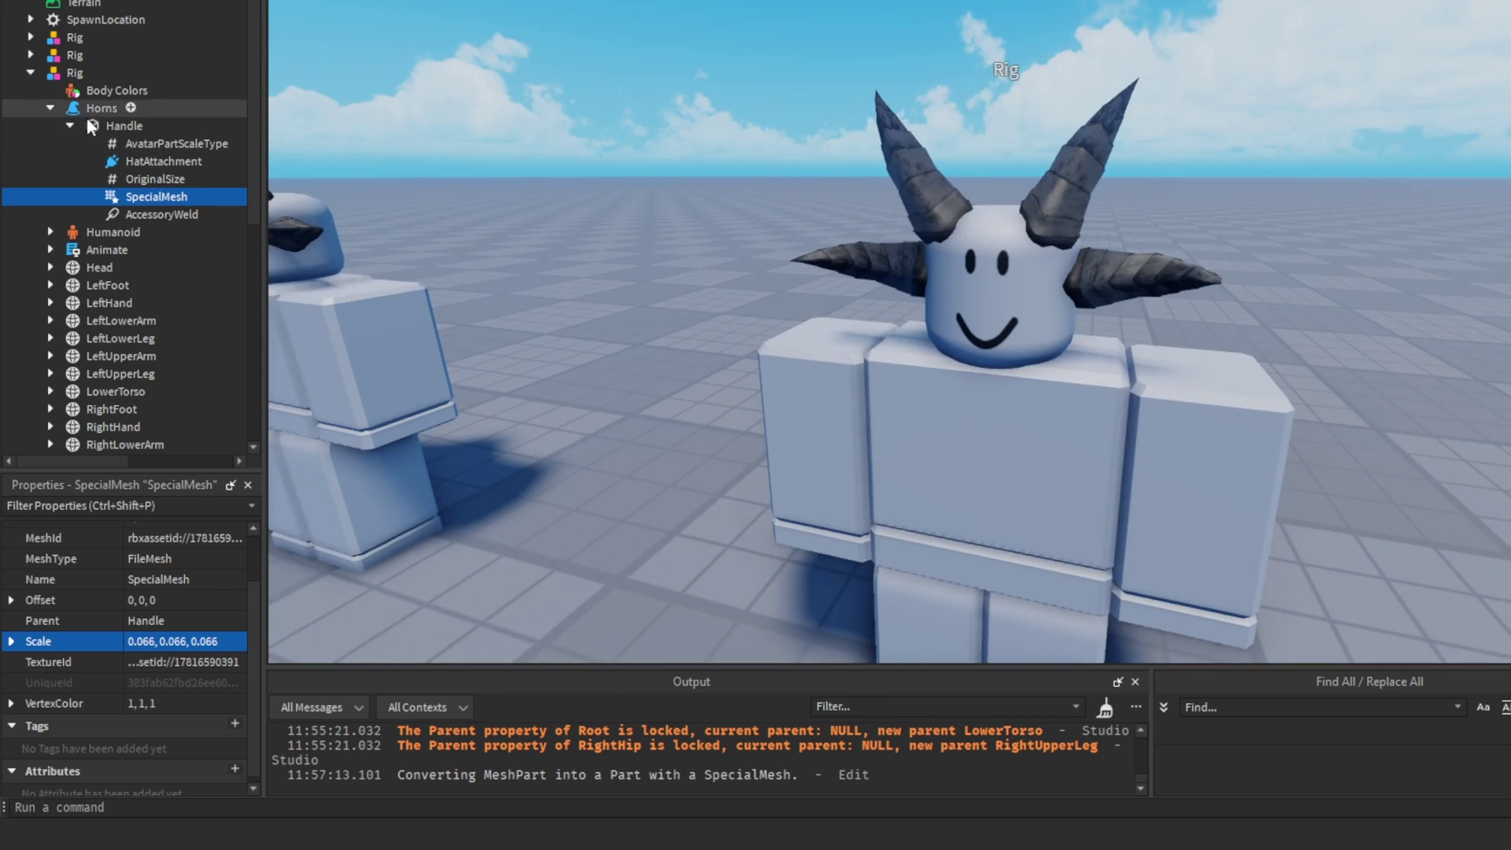
{"action": "left_click", "coordinate": [70, 125]}
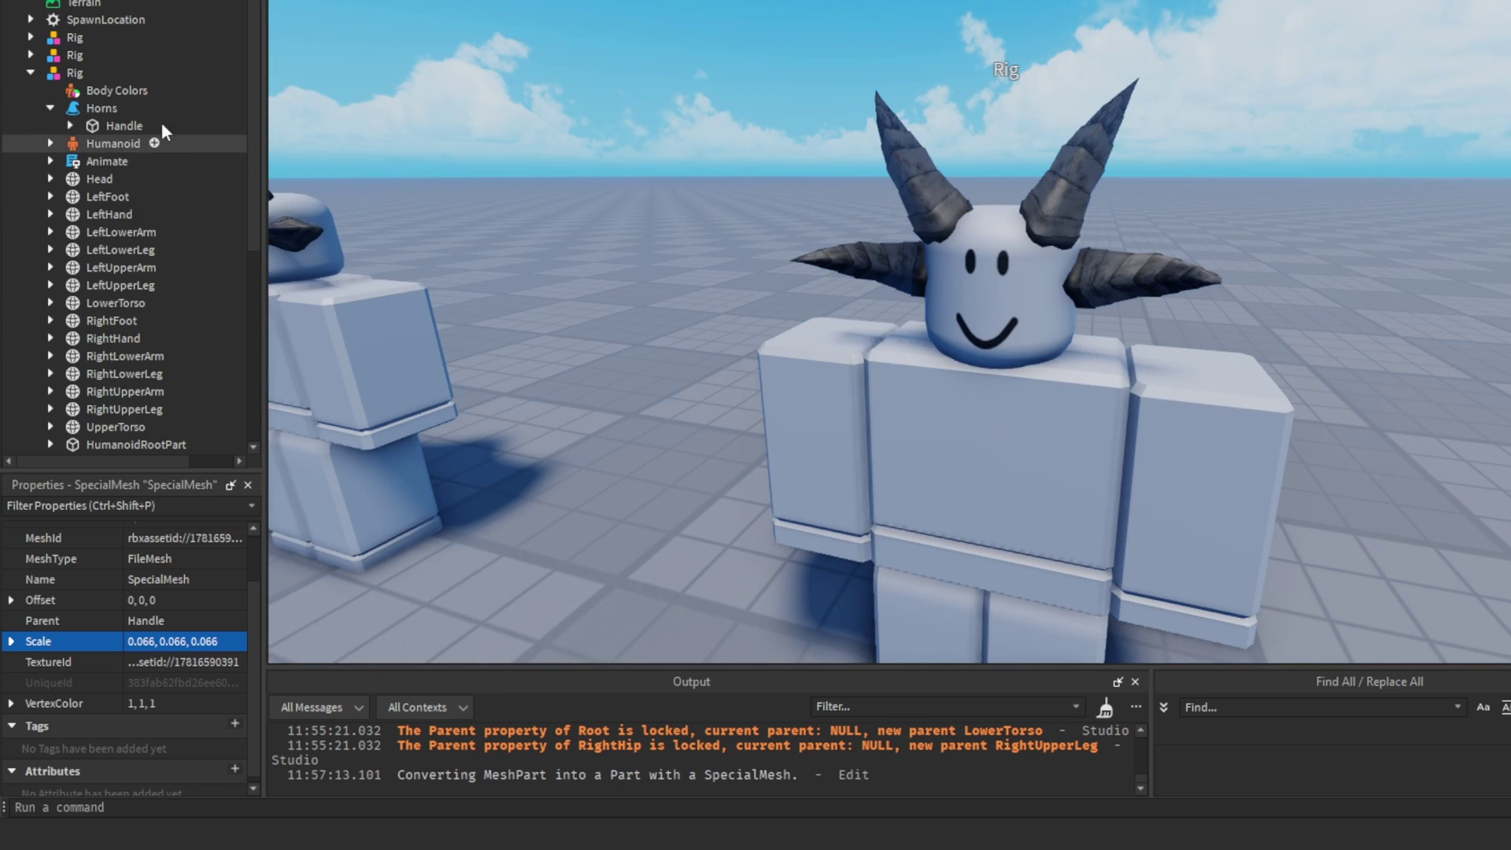
{"action": "left_click", "coordinate": [102, 106]}
{"action": "left_click", "coordinate": [50, 107]}
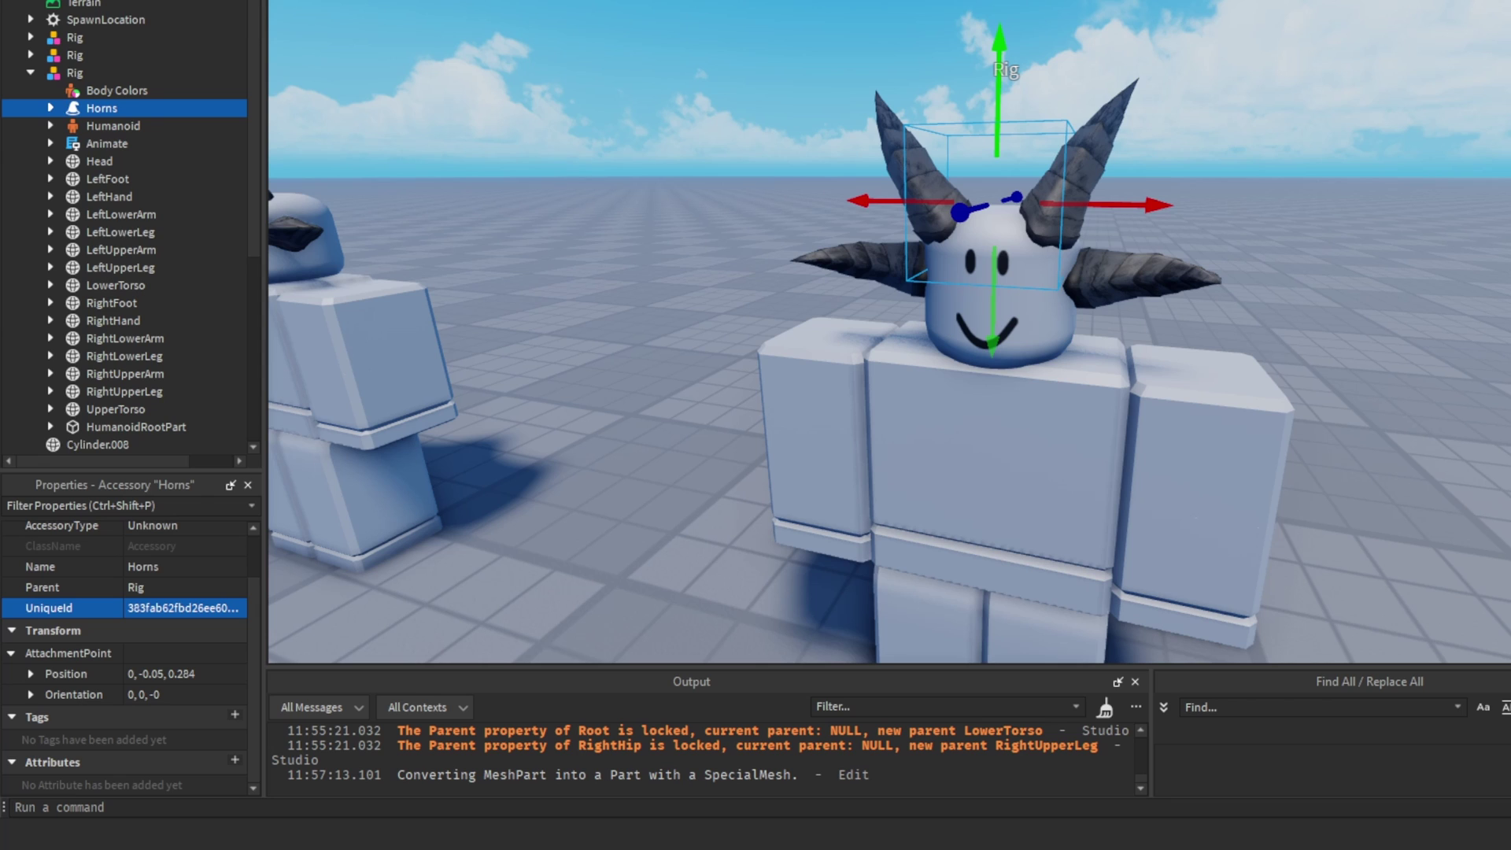
{"action": "left_click_drag", "start_coordinate": [102, 108], "coordinate": [69, 262]}
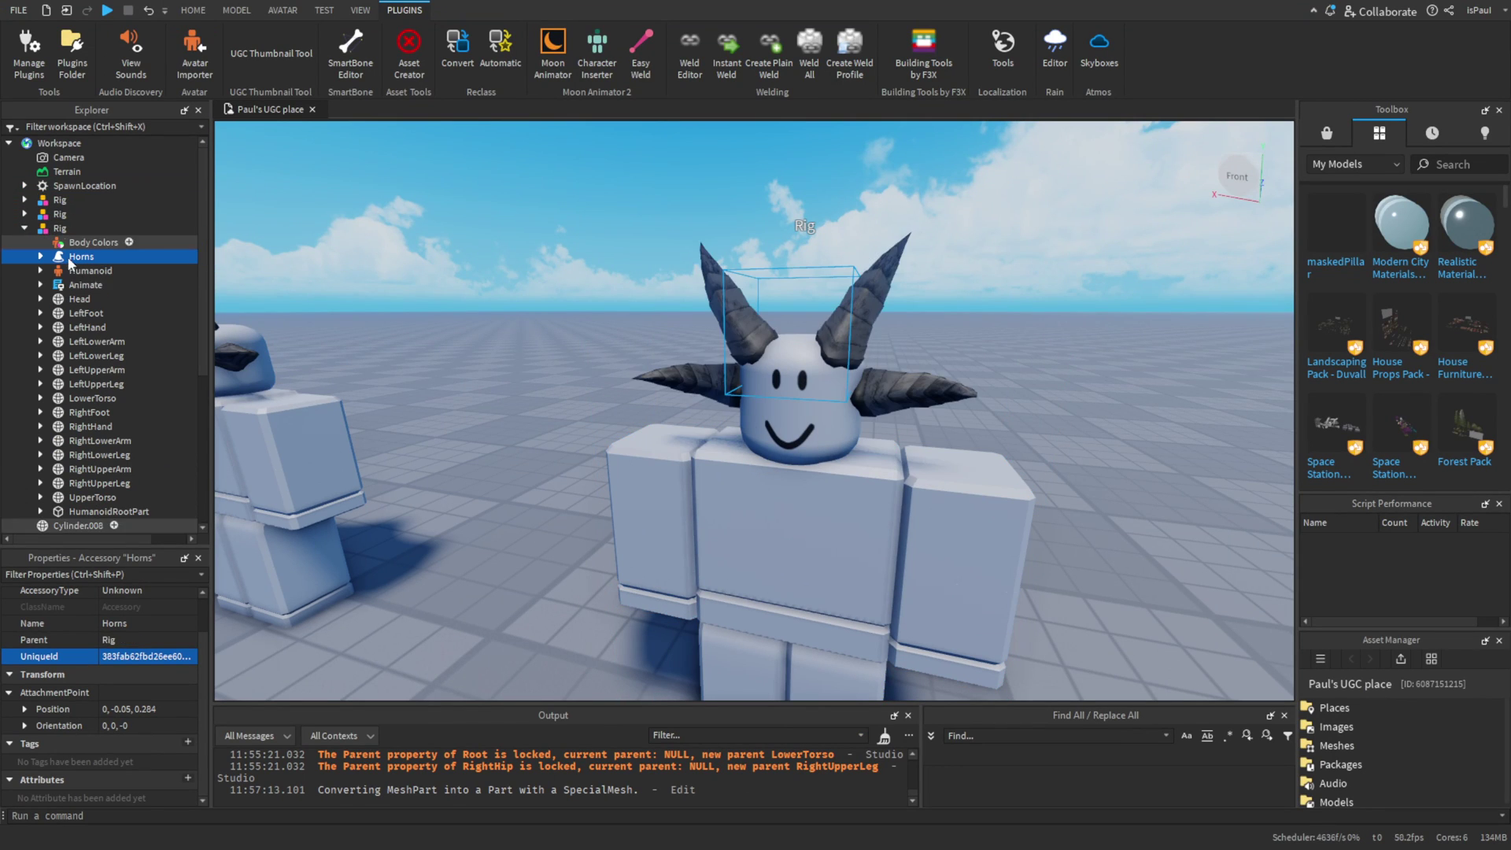
{"action": "left_click", "coordinate": [1046, 425]}
{"action": "right_click_drag", "start_coordinate": [1046, 425], "coordinate": [976, 384]}
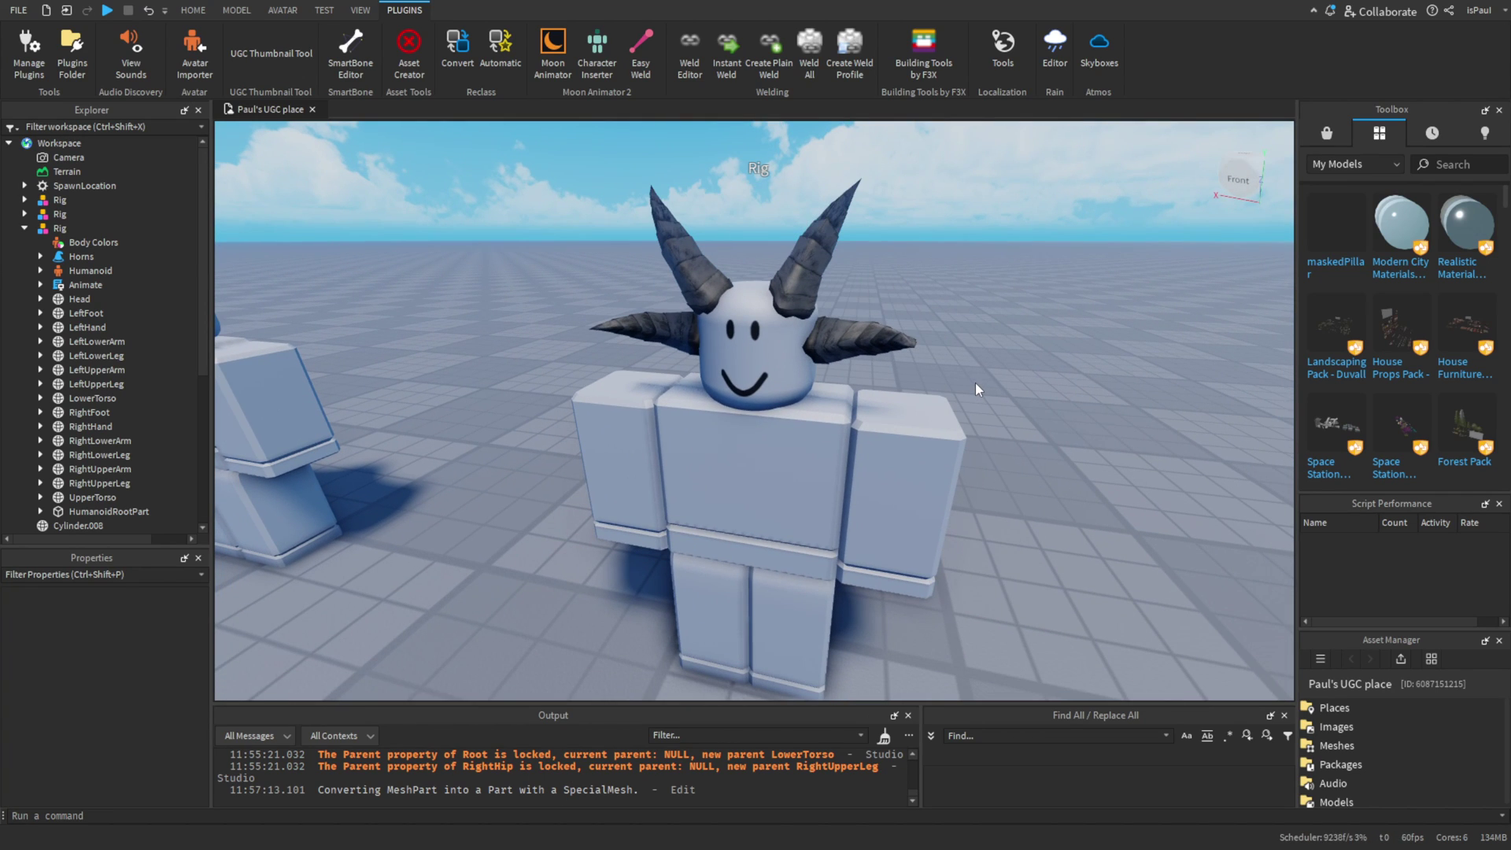
- Re-parent the Horns accessory from the rig to the Workspace and expand it down to its Handle's contents
{"action": "left_click_drag", "start_coordinate": [69, 256], "coordinate": [63, 143]}
{"action": "left_click", "coordinate": [25, 242]}
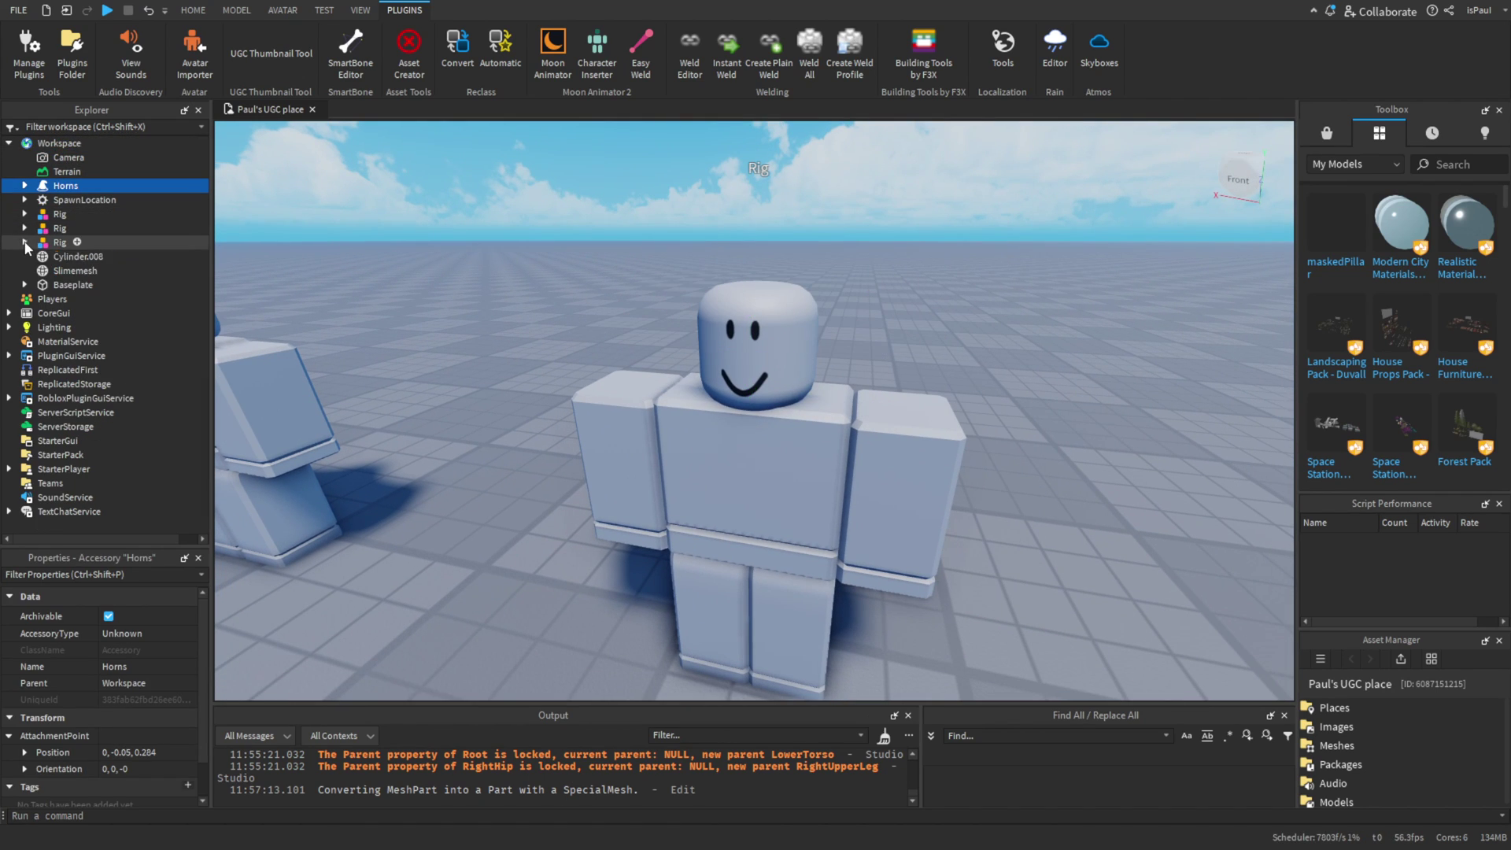
{"action": "left_click", "coordinate": [829, 340]}
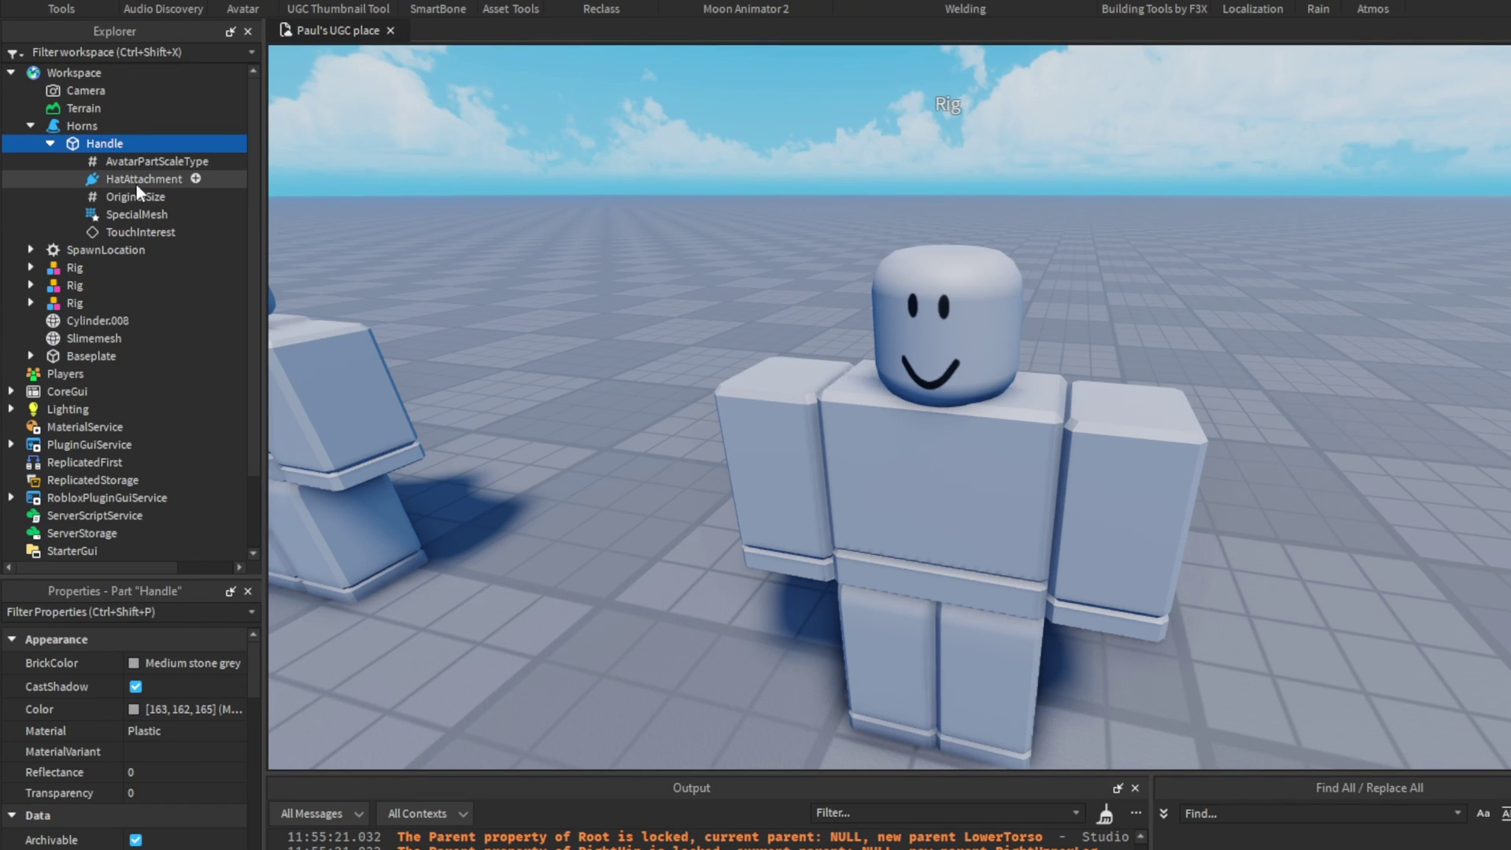
- Compare the HatAttachment in the Horns' Handle with the matching attachment inside the rig's Head
{"action": "left_click", "coordinate": [135, 184]}
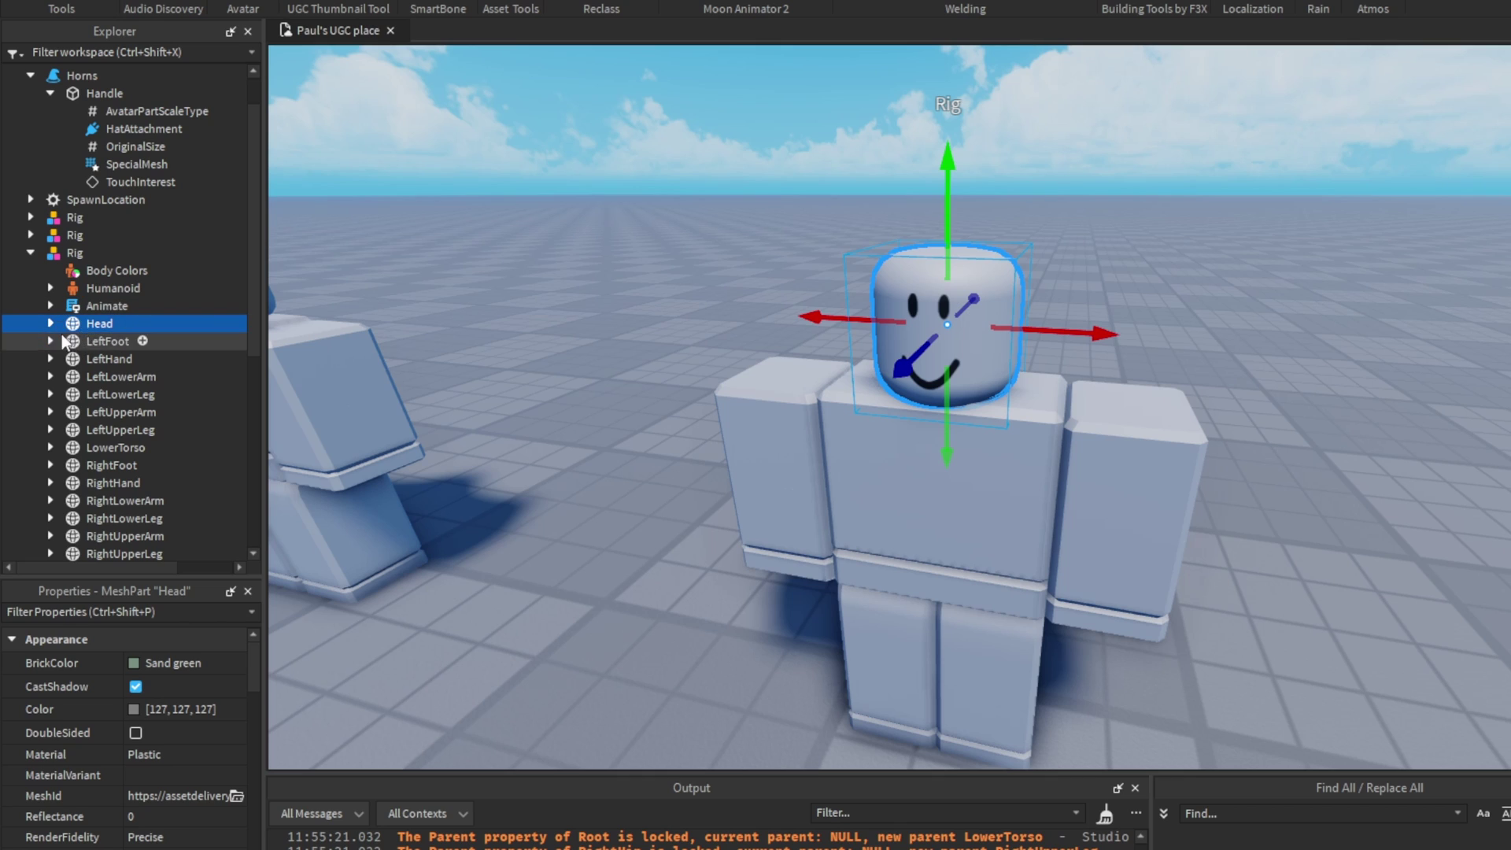
{"action": "left_click", "coordinate": [50, 323]}
{"action": "scroll", "coordinate": [55, 319], "scroll_direction": "down", "scroll_amount": 1}
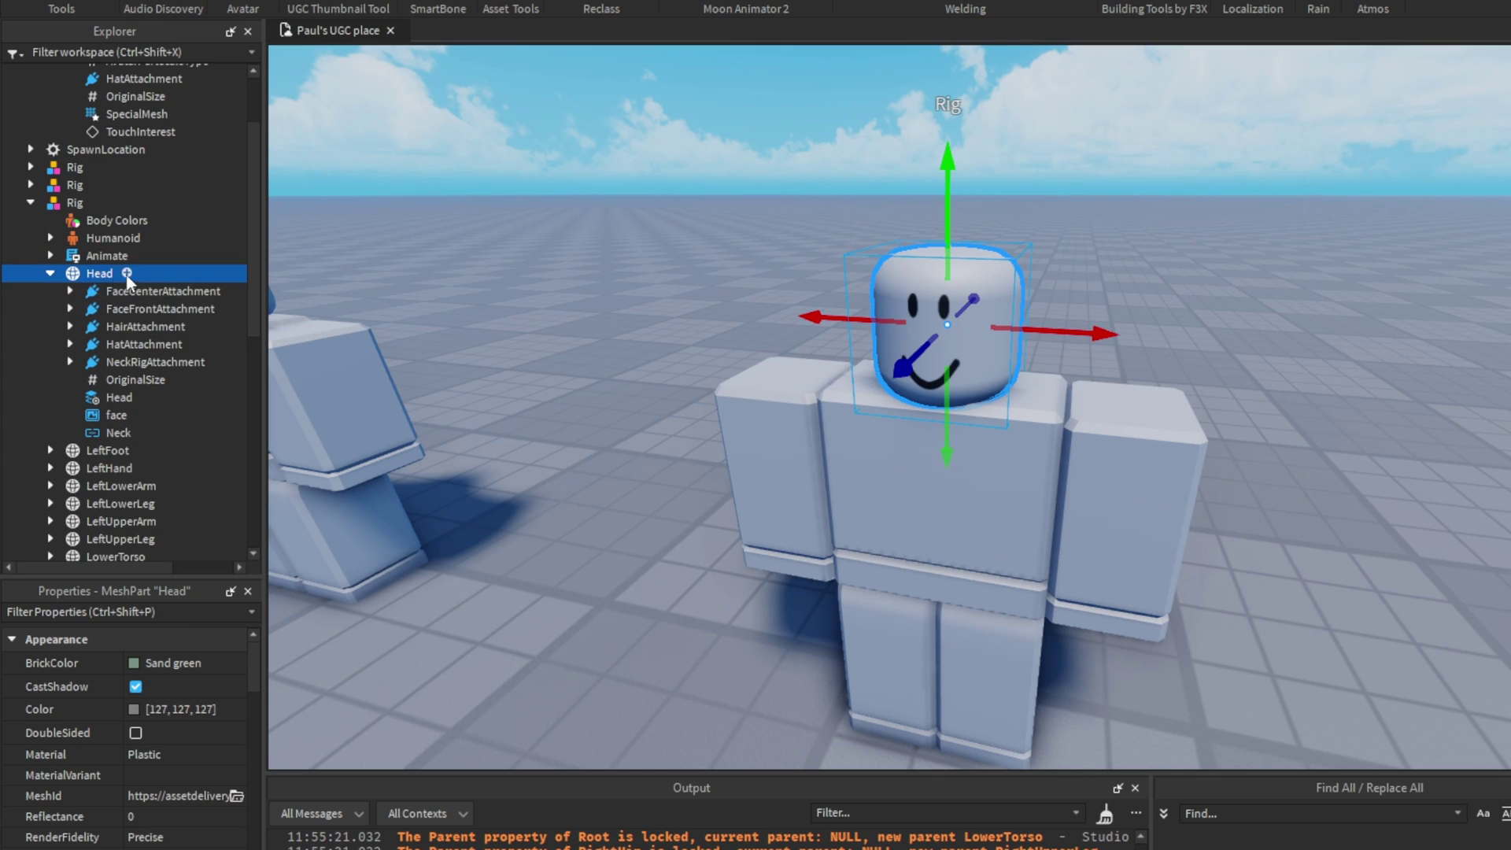
{"action": "left_click", "coordinate": [147, 346]}
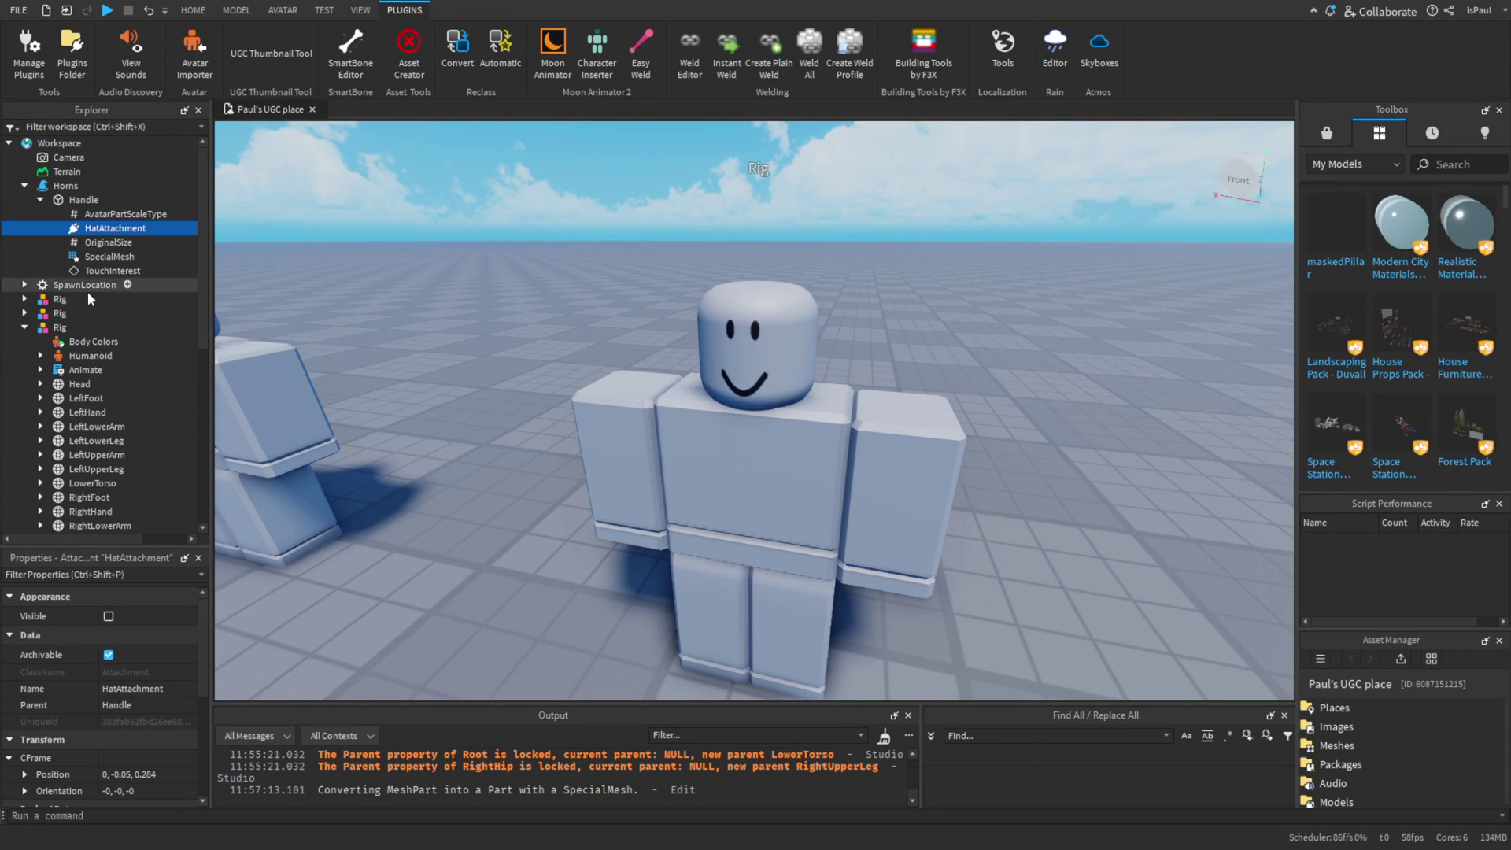
{"action": "left_click", "coordinate": [40, 384]}
{"action": "scroll", "coordinate": [67, 425], "scroll_direction": "down", "scroll_amount": 1}
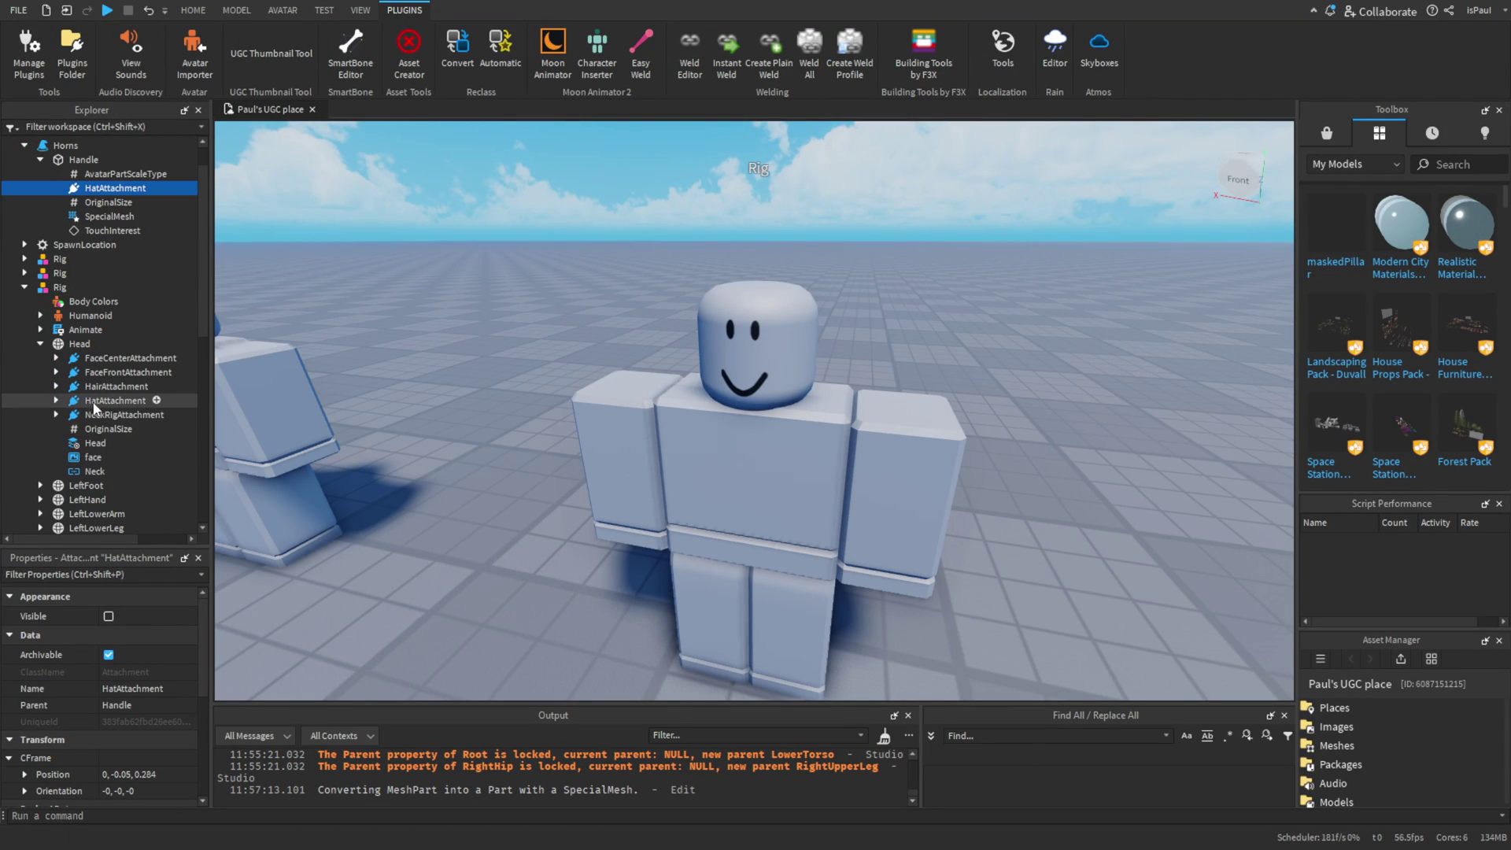
{"action": "scroll", "coordinate": [96, 385], "scroll_direction": "up", "scroll_amount": 1}
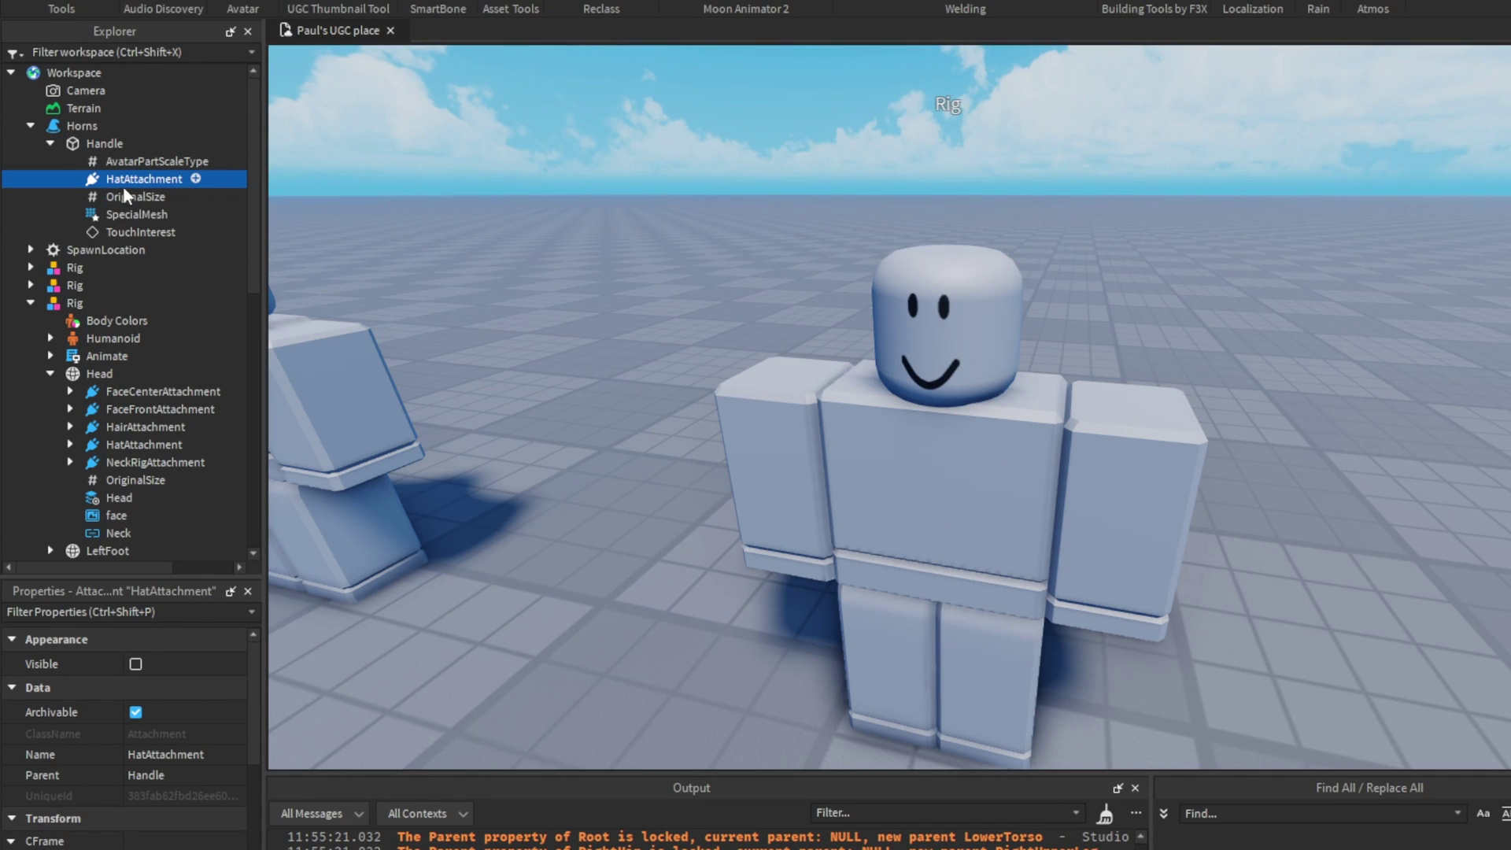
- Rename the Handle's HatAttachment after the Head's NeckRigAttachment and re-parent the Horns accessory to the rig
{"action": "left_click", "coordinate": [156, 463]}
{"action": "left_click", "coordinate": [156, 464]}
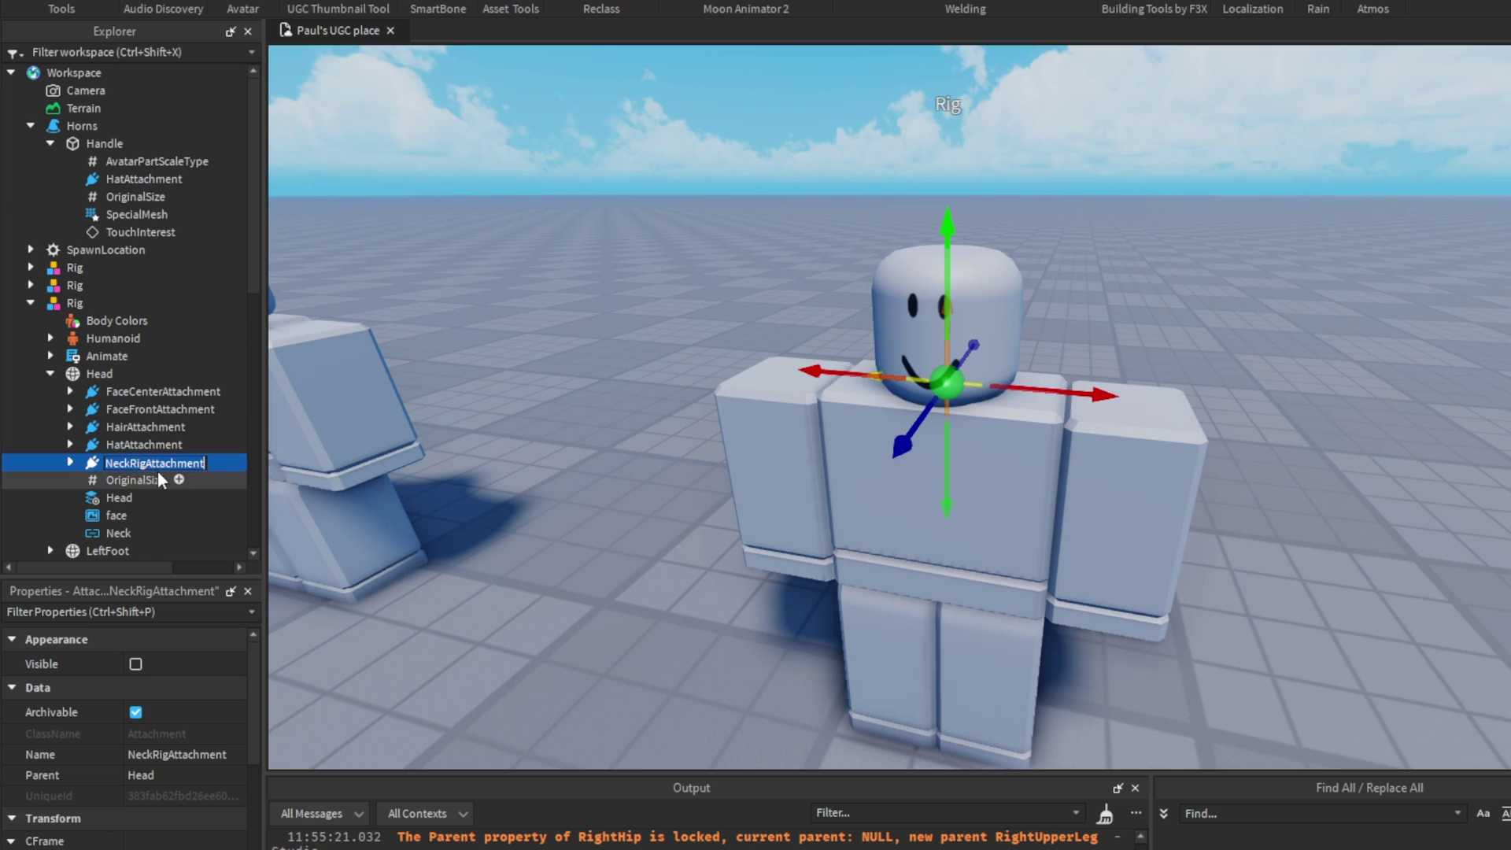
{"action": "left_click", "coordinate": [139, 181]}
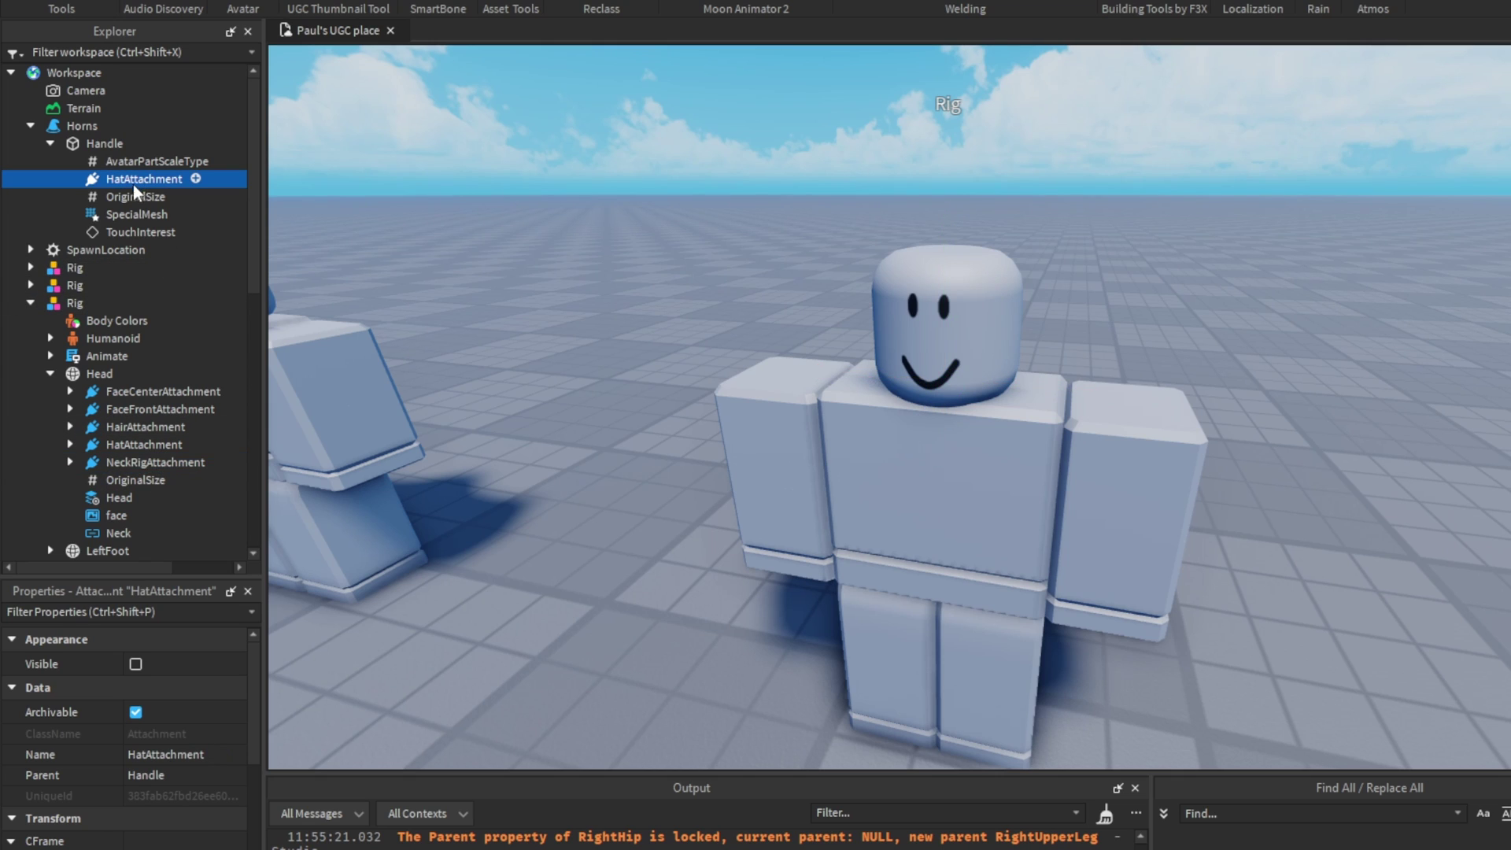
{"action": "key", "text": "Return"}
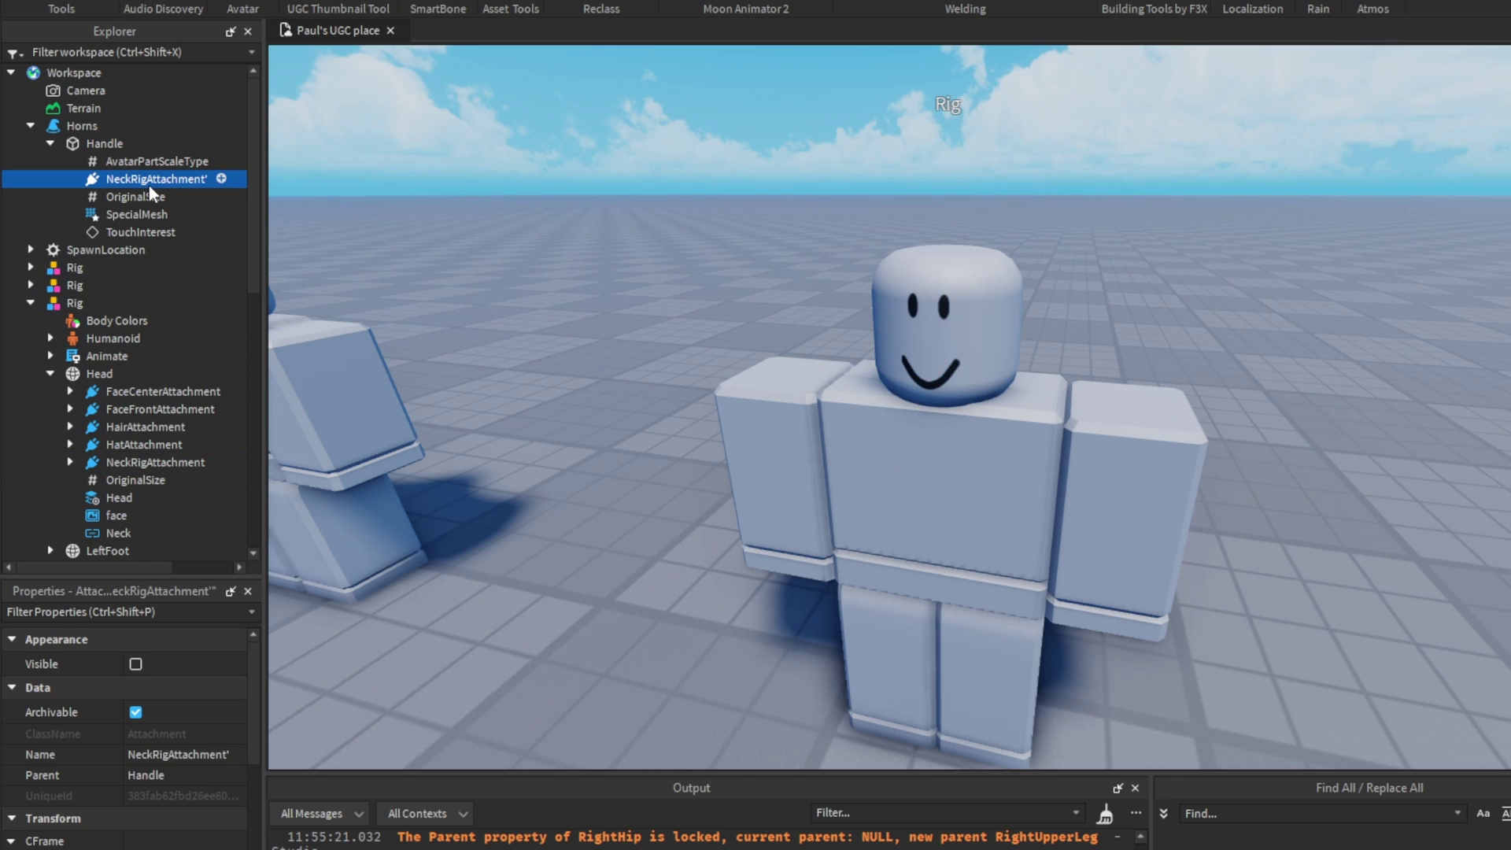
{"action": "left_click_drag", "start_coordinate": [82, 126], "coordinate": [84, 305]}
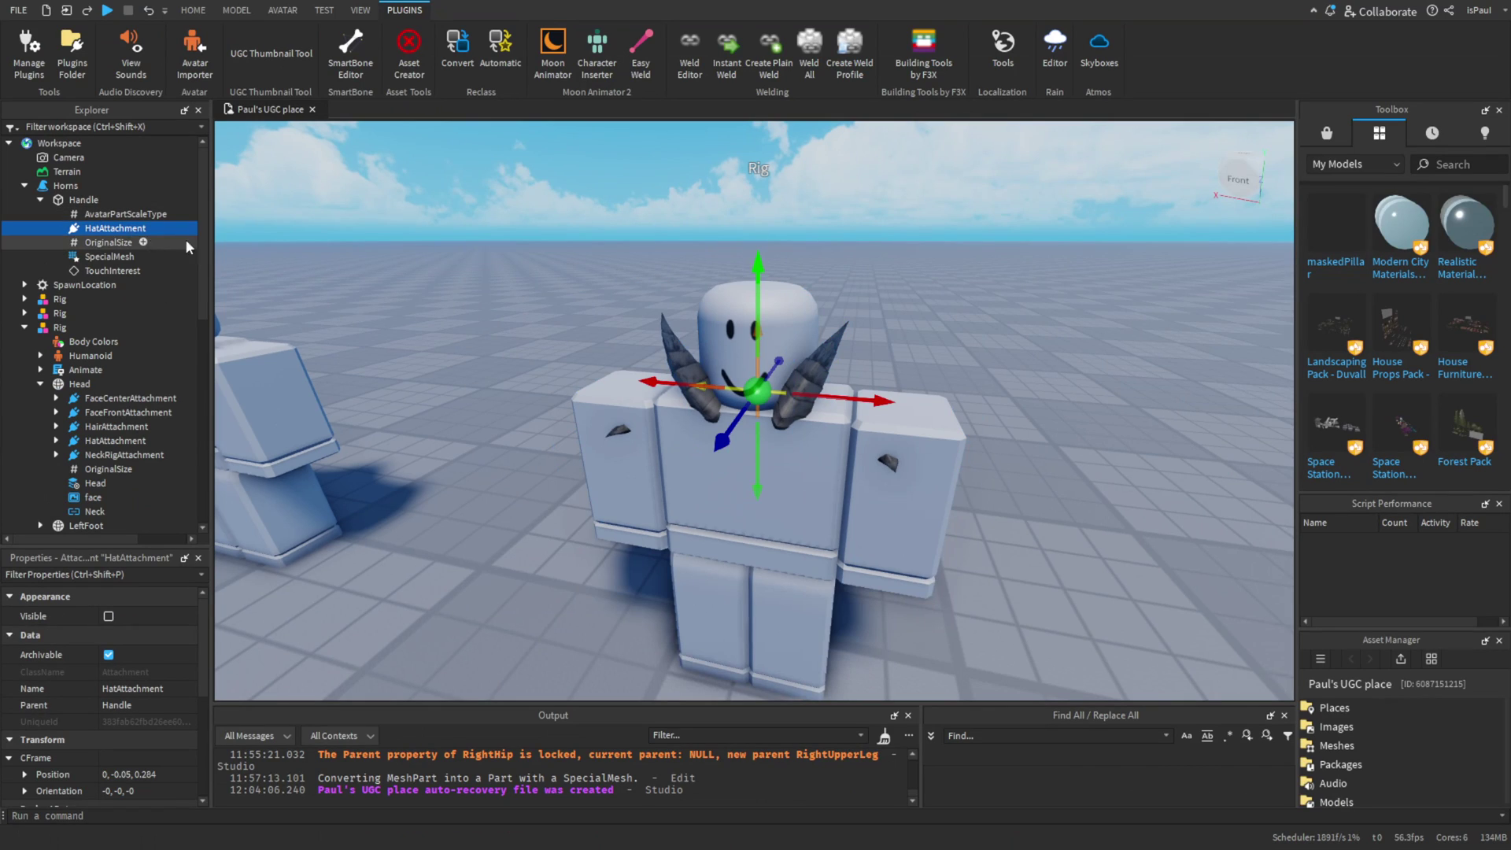
- Raise the Horns' Handle above the rig's head and select its HatAttachment
{"action": "left_click", "coordinate": [45, 199]}
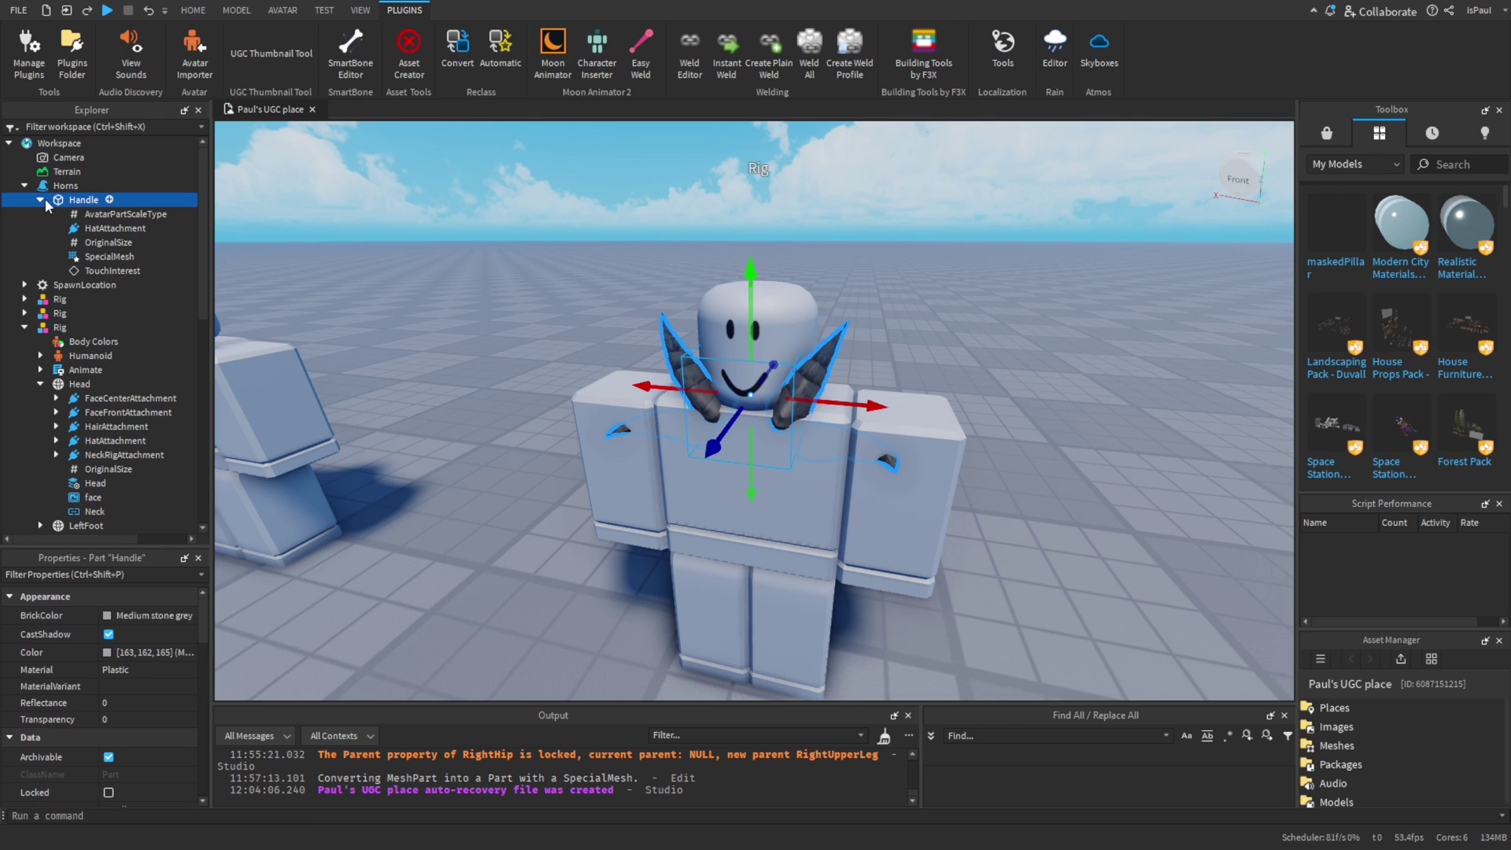
{"action": "left_click", "coordinate": [122, 233]}
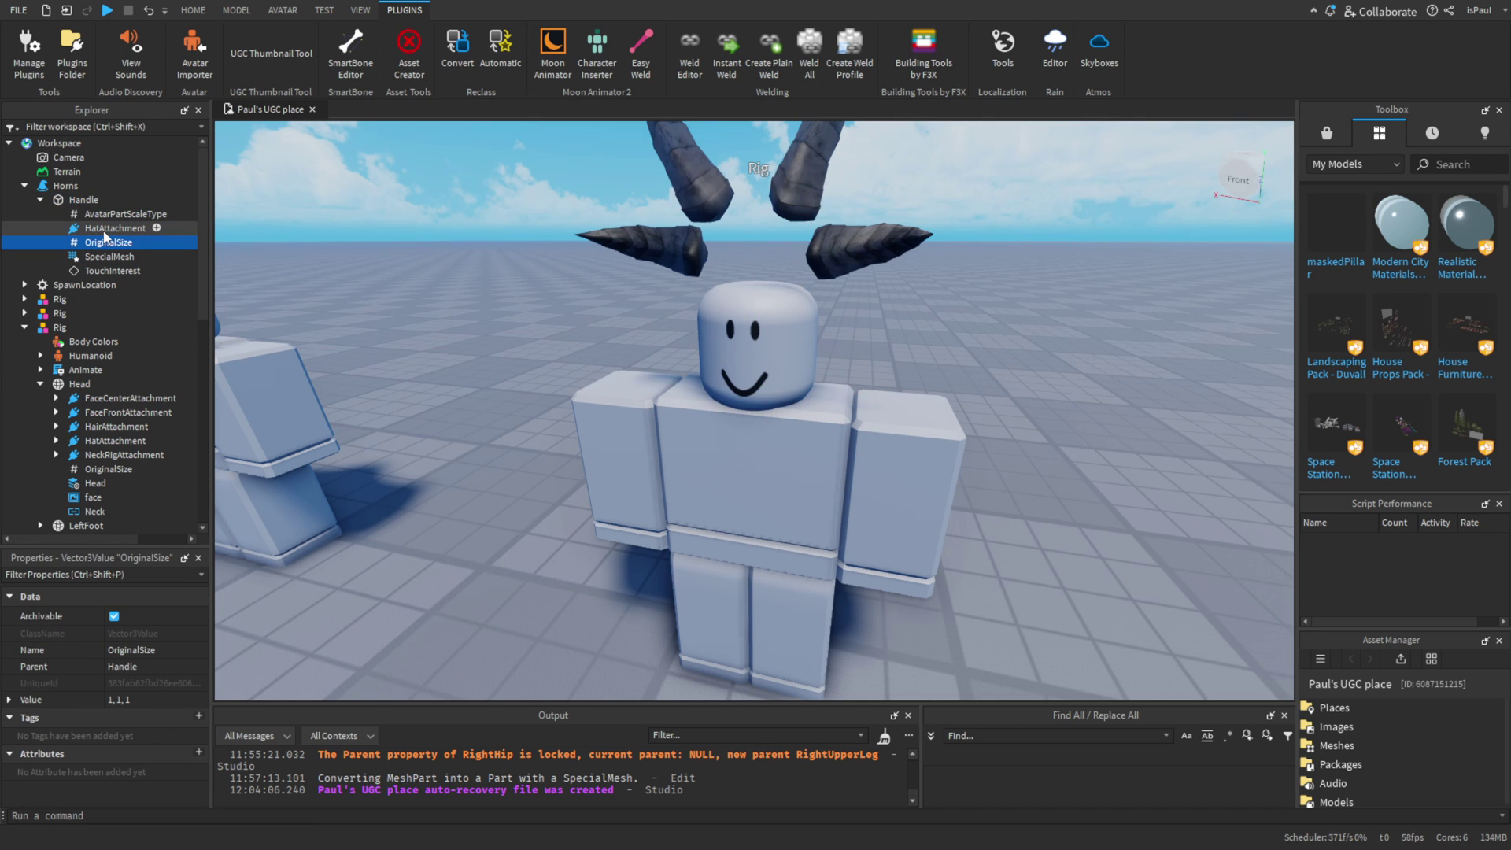
{"action": "left_click", "coordinate": [104, 233]}
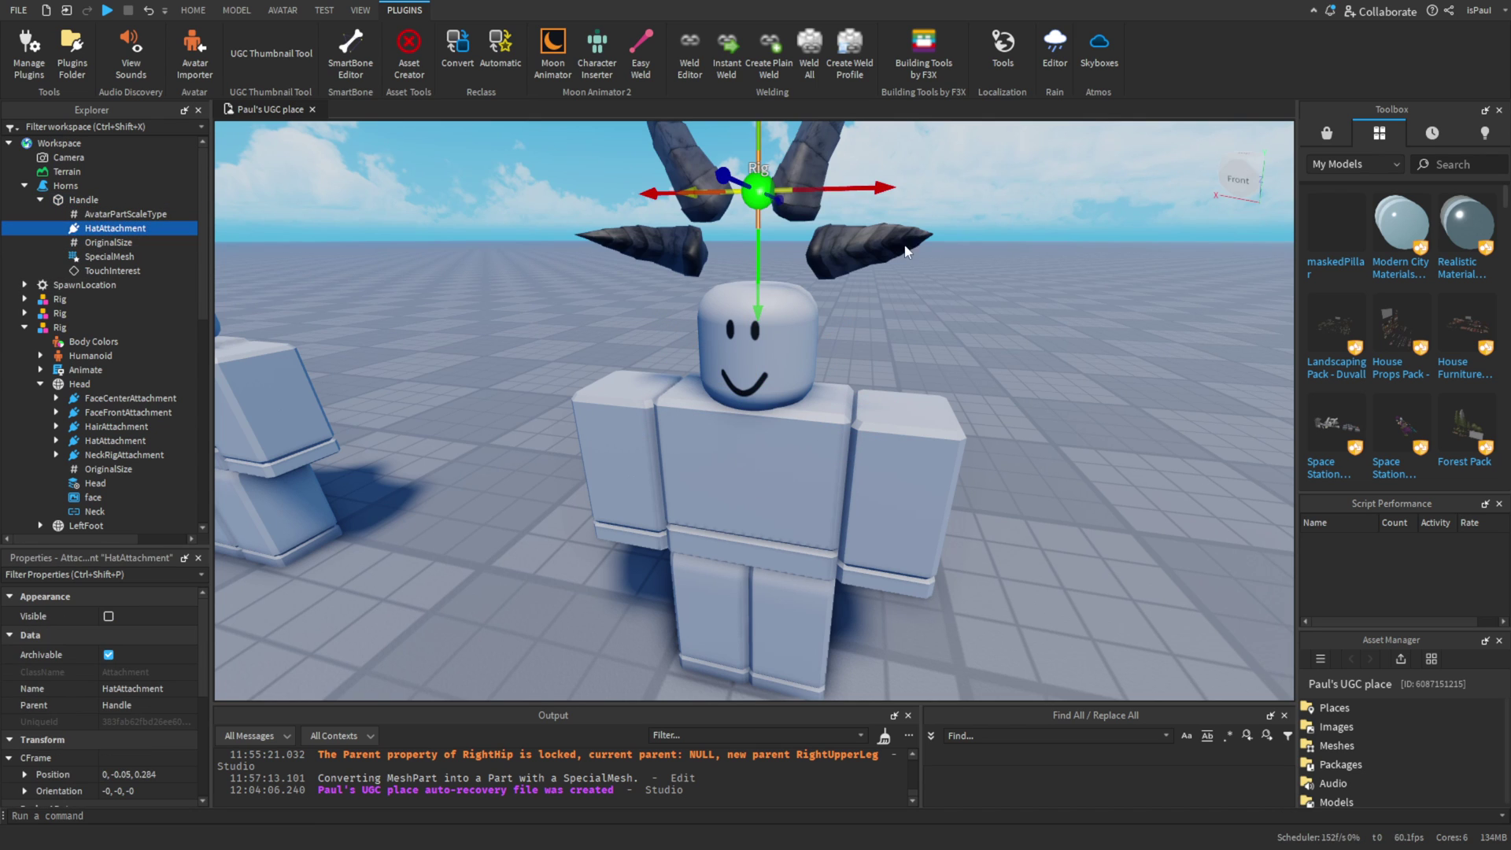
{"action": "right_click_drag", "start_coordinate": [824, 254], "coordinate": [823, 208]}
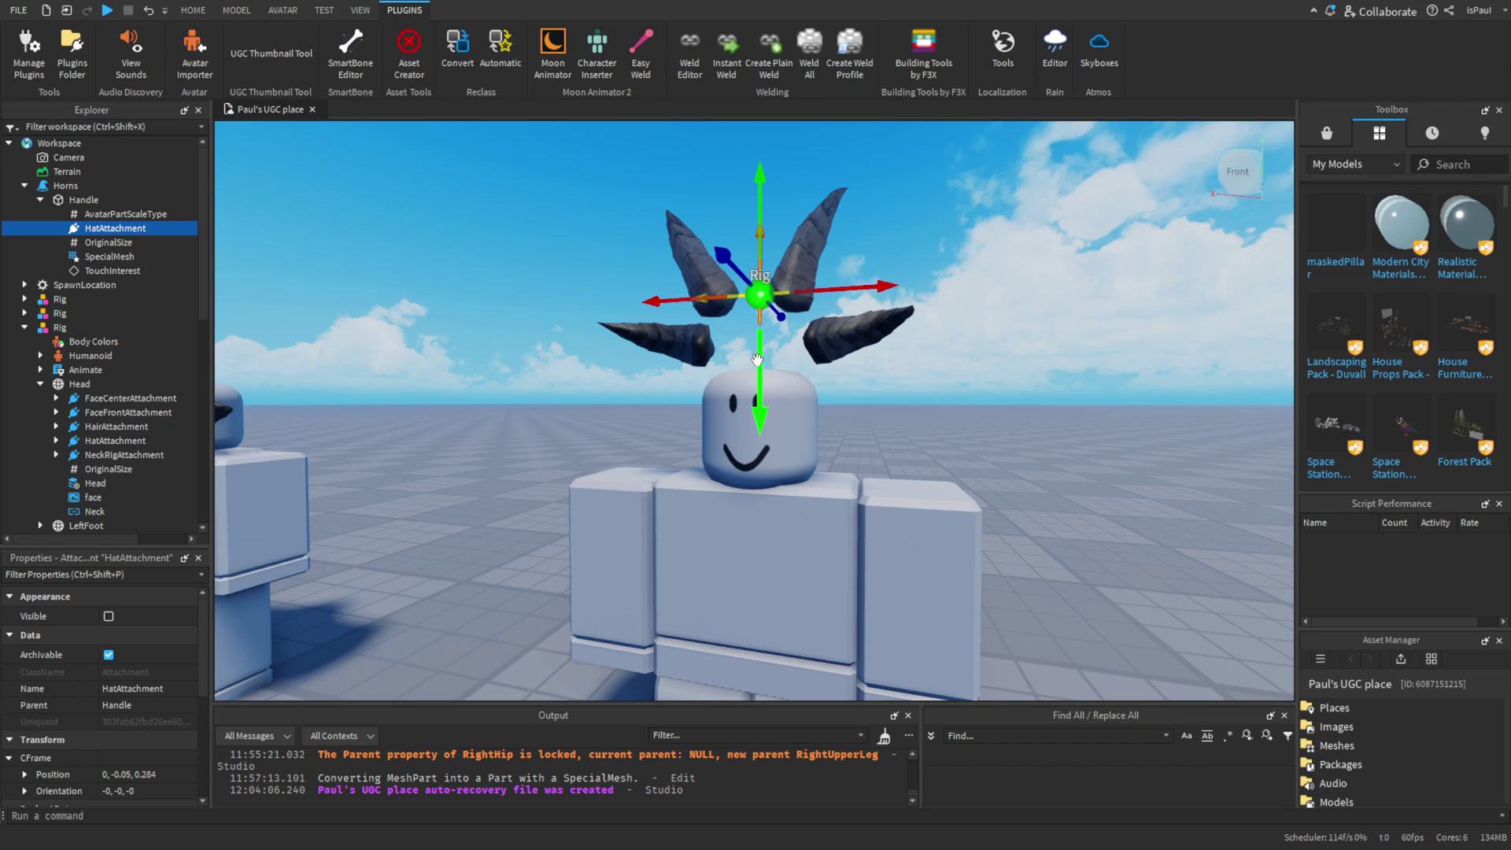
- Re-parent the raised Horns accessory from the Workspace to the rig to test how it attaches to the head
{"action": "left_click", "coordinate": [65, 186]}
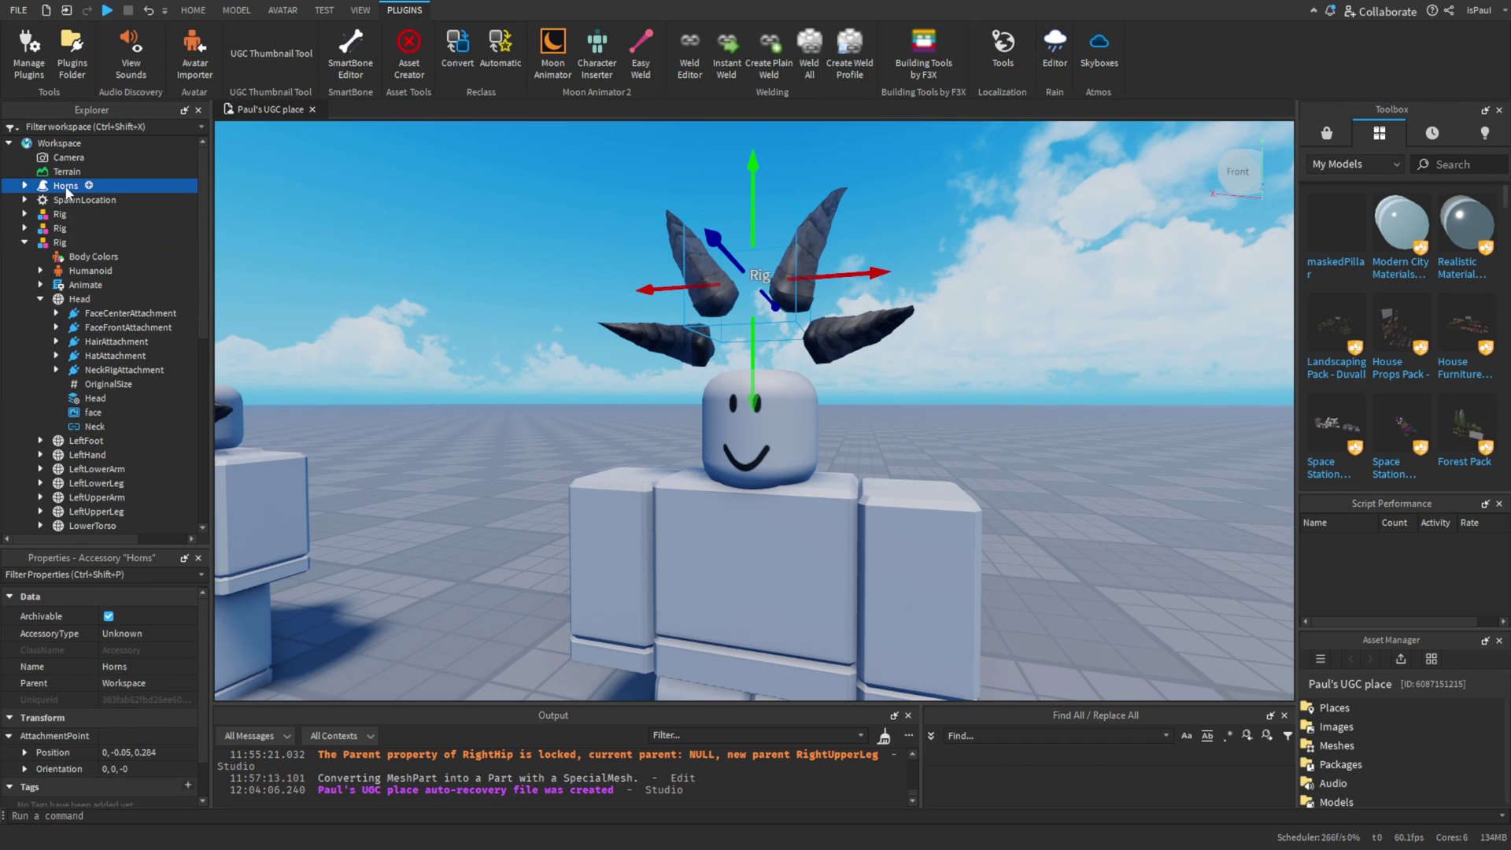
{"action": "left_click_drag", "start_coordinate": [65, 187], "coordinate": [60, 242]}
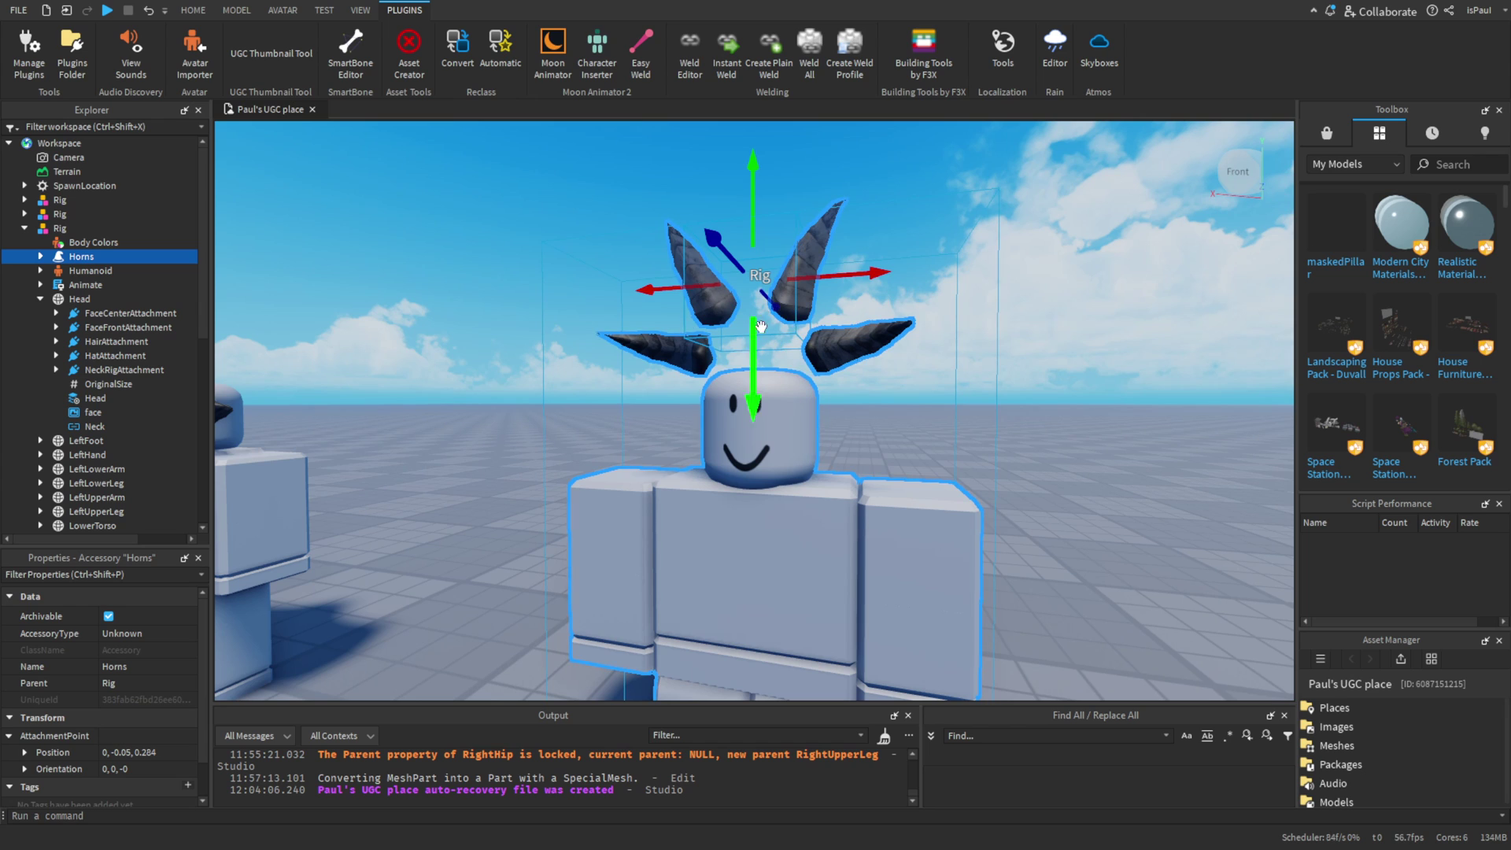
{"action": "left_click", "coordinate": [40, 256]}
{"action": "left_click", "coordinate": [56, 271]}
{"action": "left_click", "coordinate": [131, 299]}
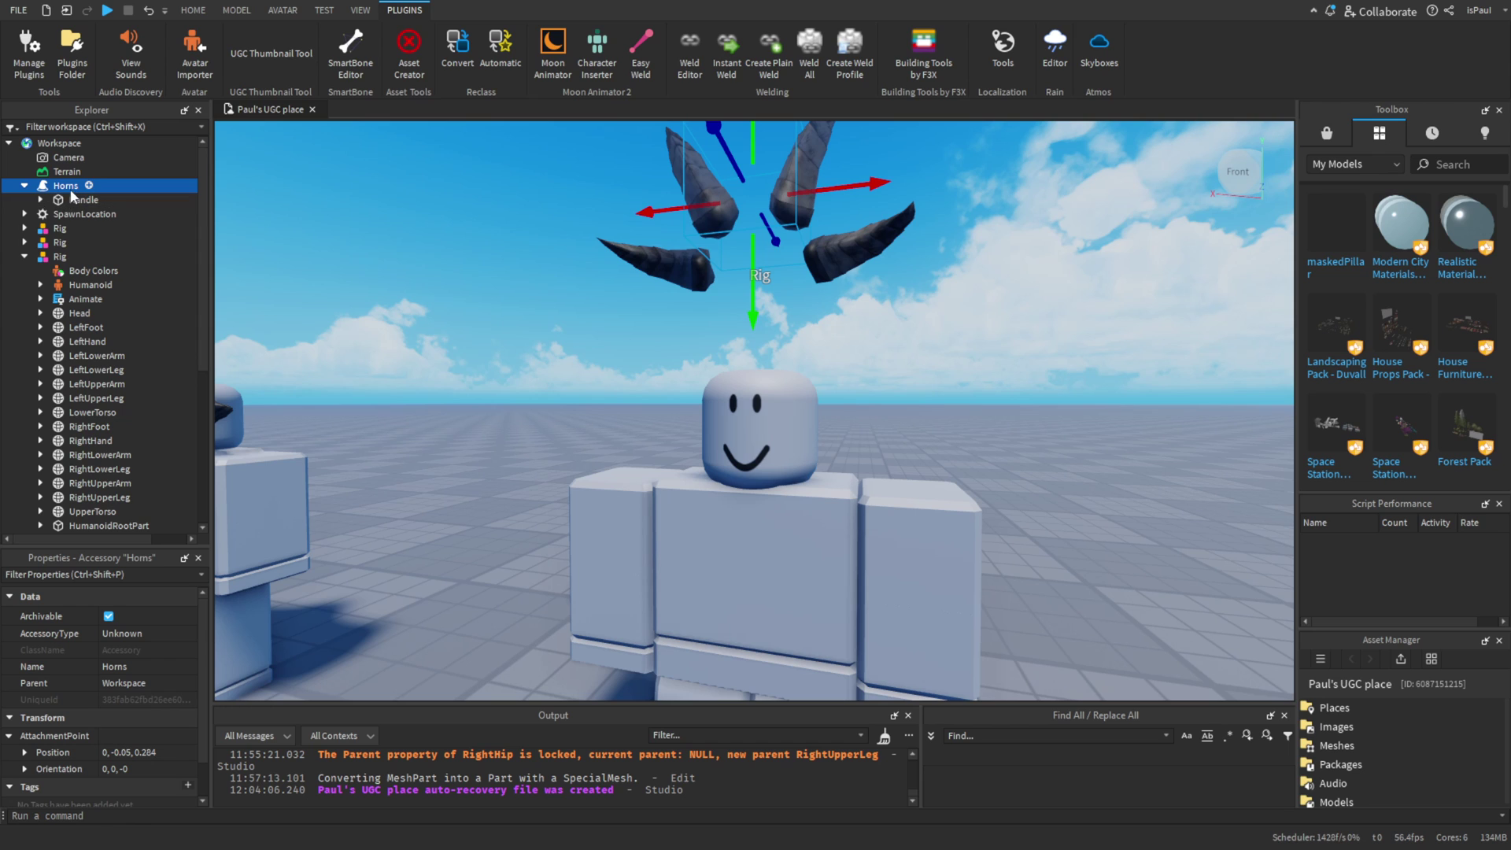
{"action": "left_click_drag", "start_coordinate": [63, 186], "coordinate": [60, 256]}
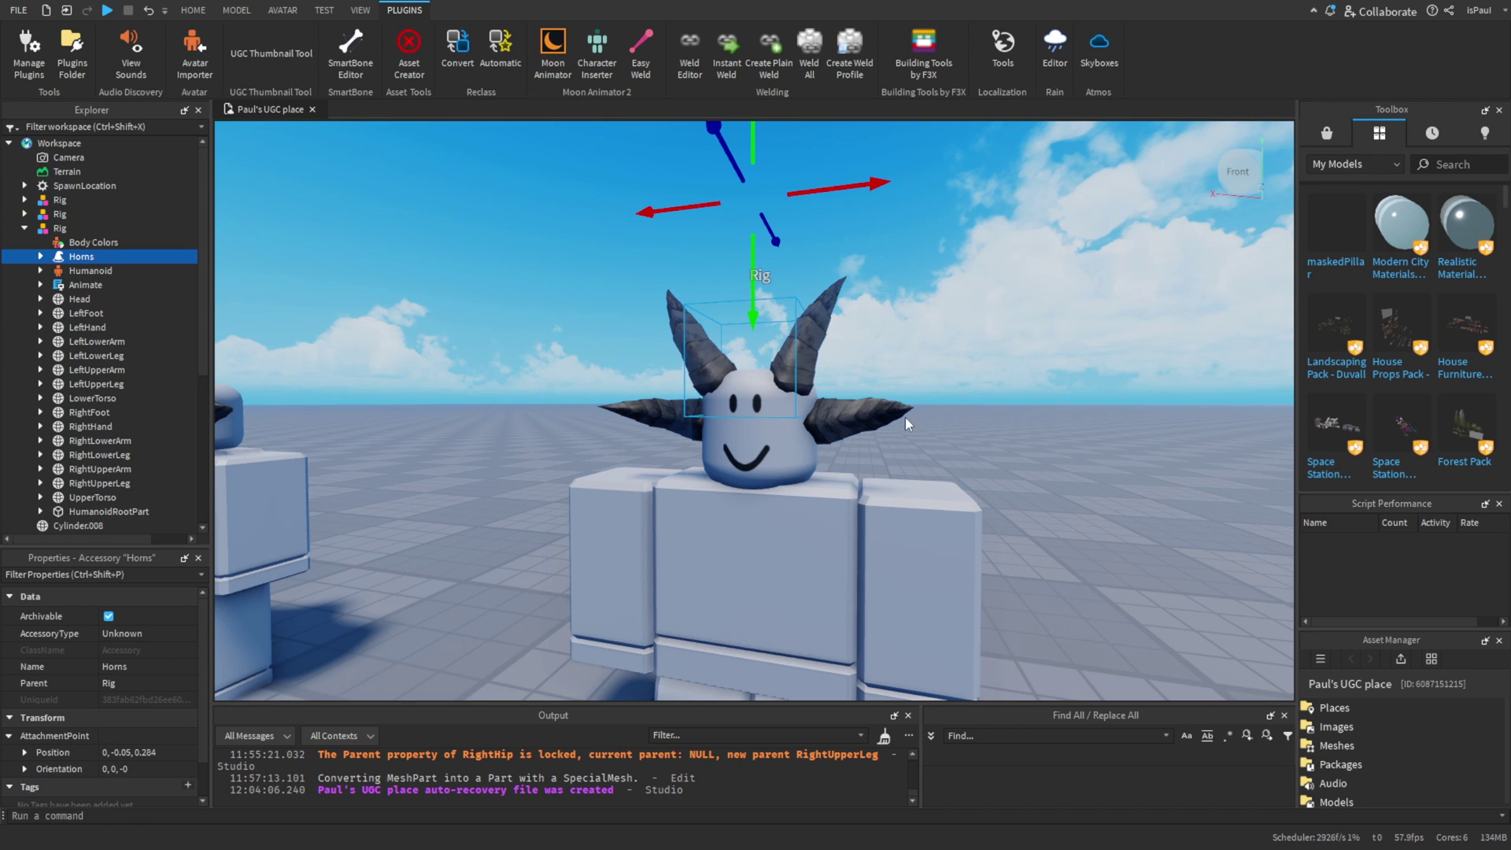
{"action": "right_click_drag", "start_coordinate": [1079, 442], "coordinate": [1079, 443]}
- Playtest the Horns by re-parenting them to the player's character from the server view, and end the test
{"action": "left_click", "coordinate": [107, 10]}
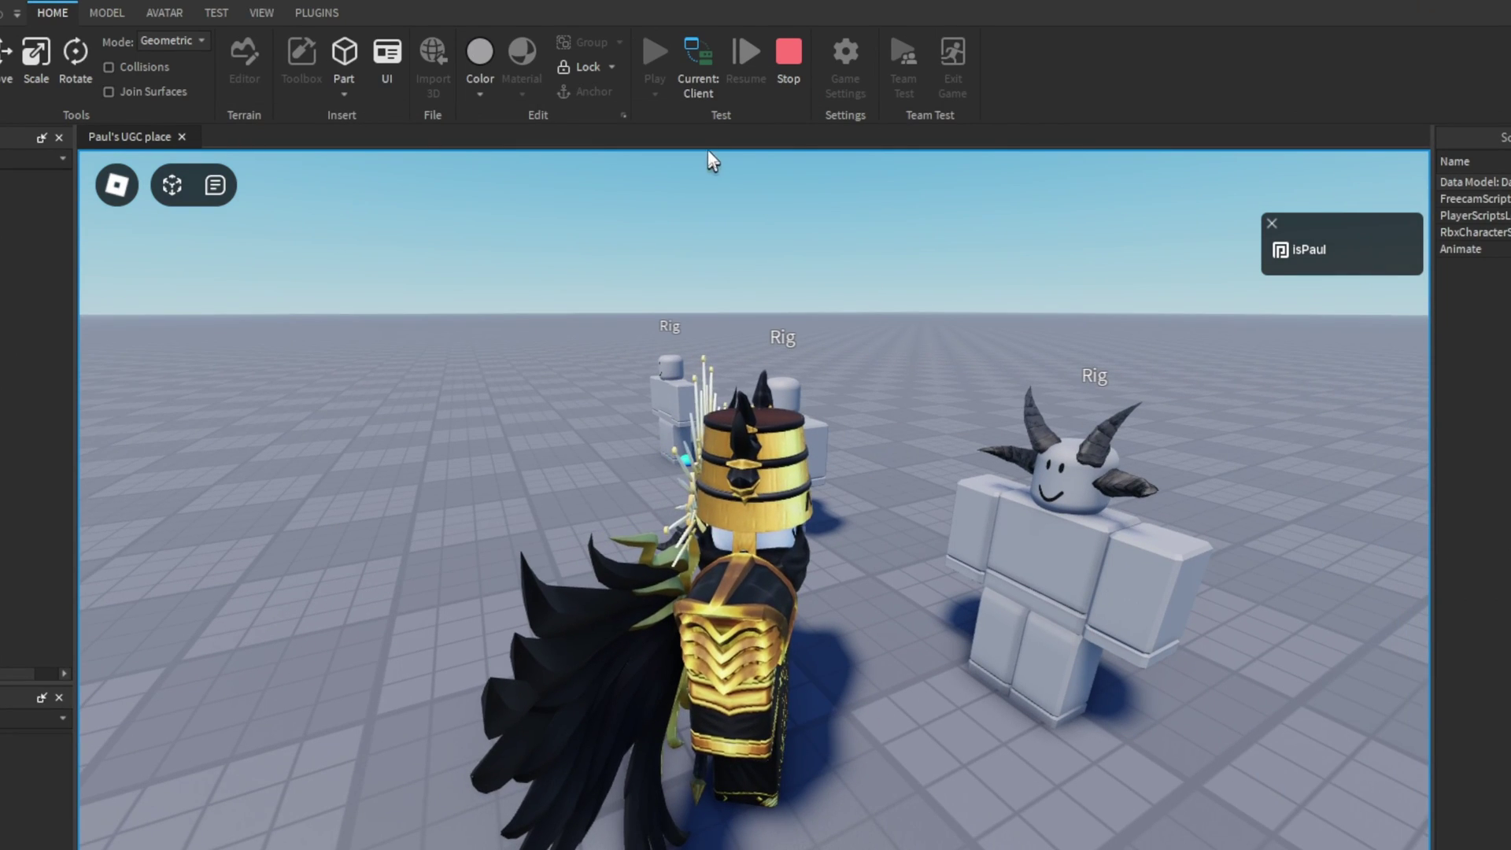
{"action": "left_click", "coordinate": [698, 67]}
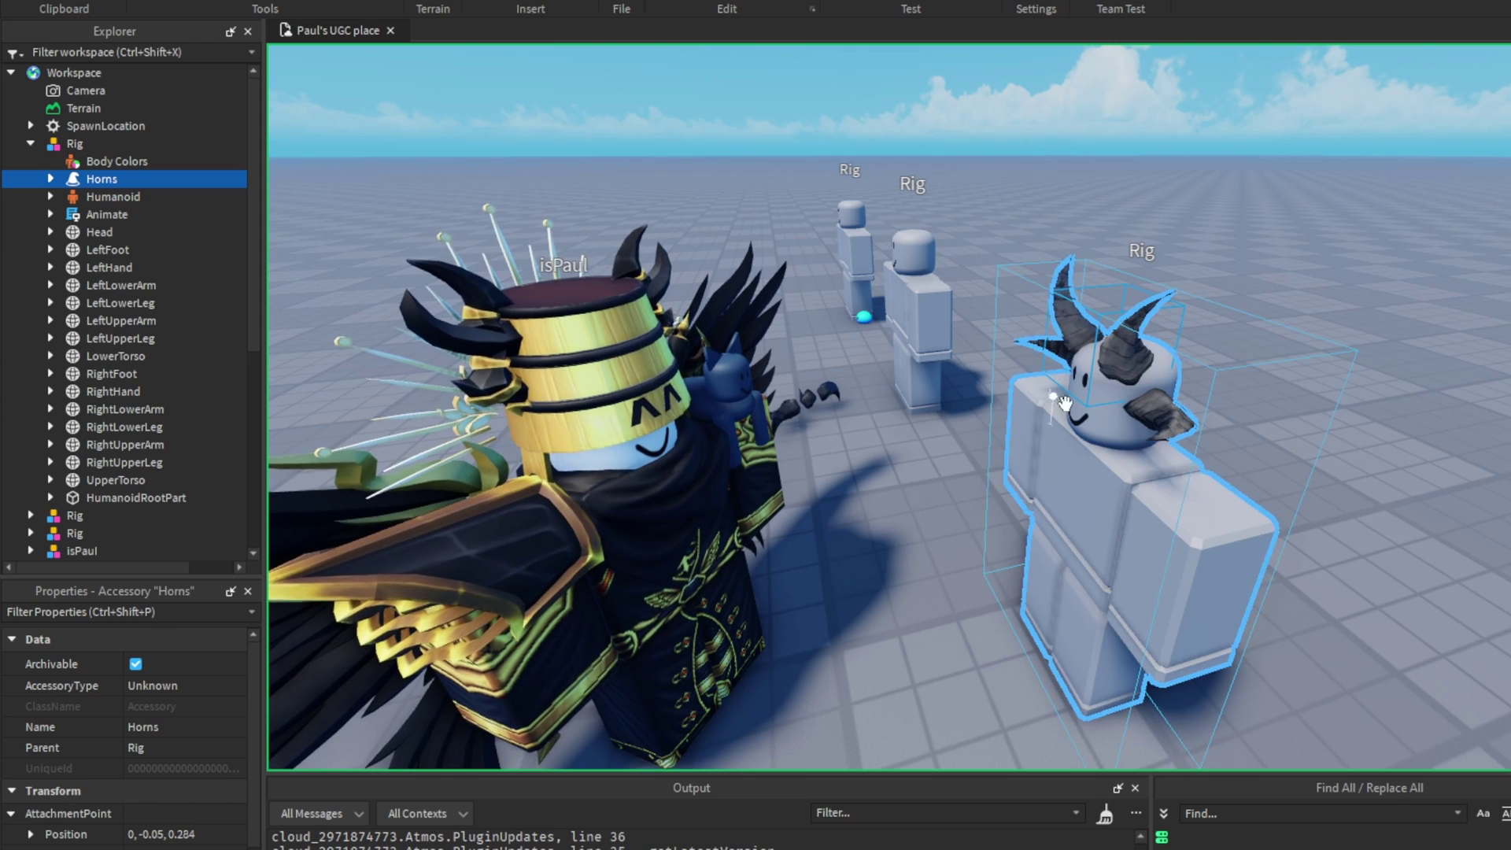
{"action": "scroll", "coordinate": [97, 177], "scroll_direction": "down", "scroll_amount": 2}
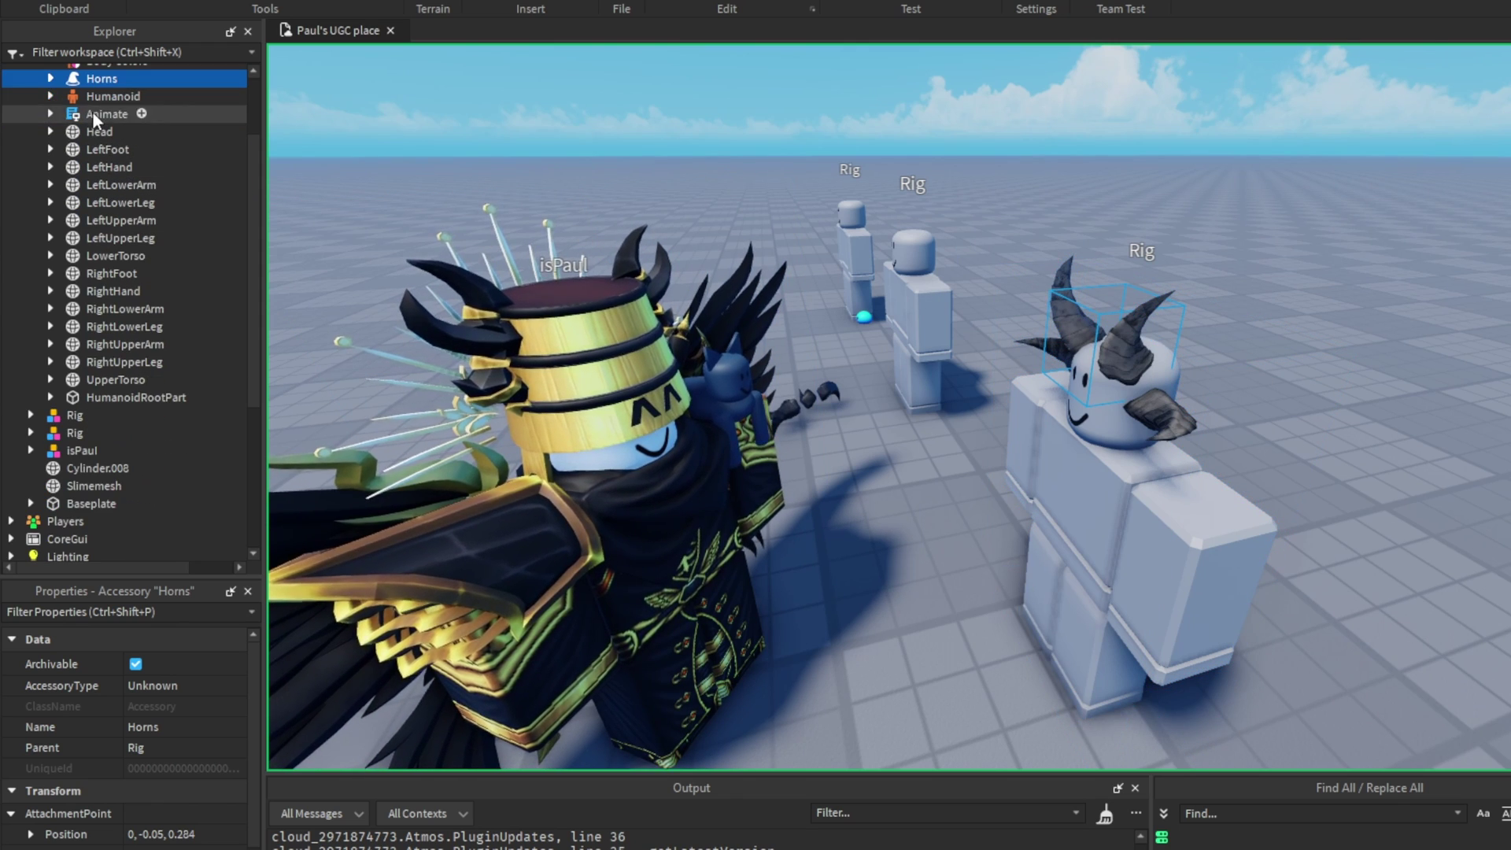
{"action": "left_click_drag", "start_coordinate": [91, 80], "coordinate": [80, 452]}
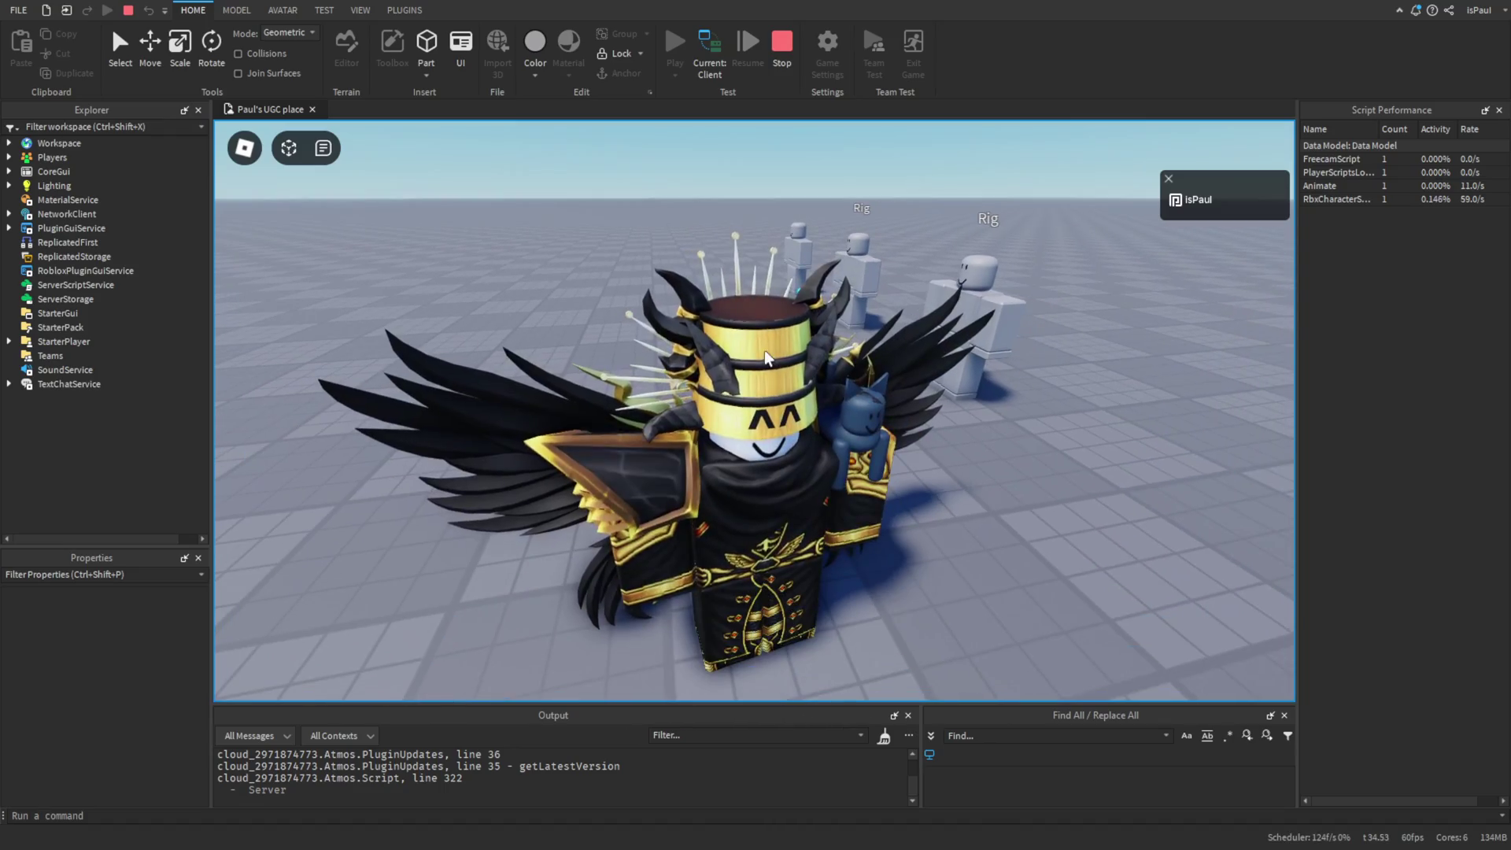
{"action": "right_click_drag", "start_coordinate": [836, 424], "coordinate": [832, 422]}
{"action": "key", "text": "shift+F5"}
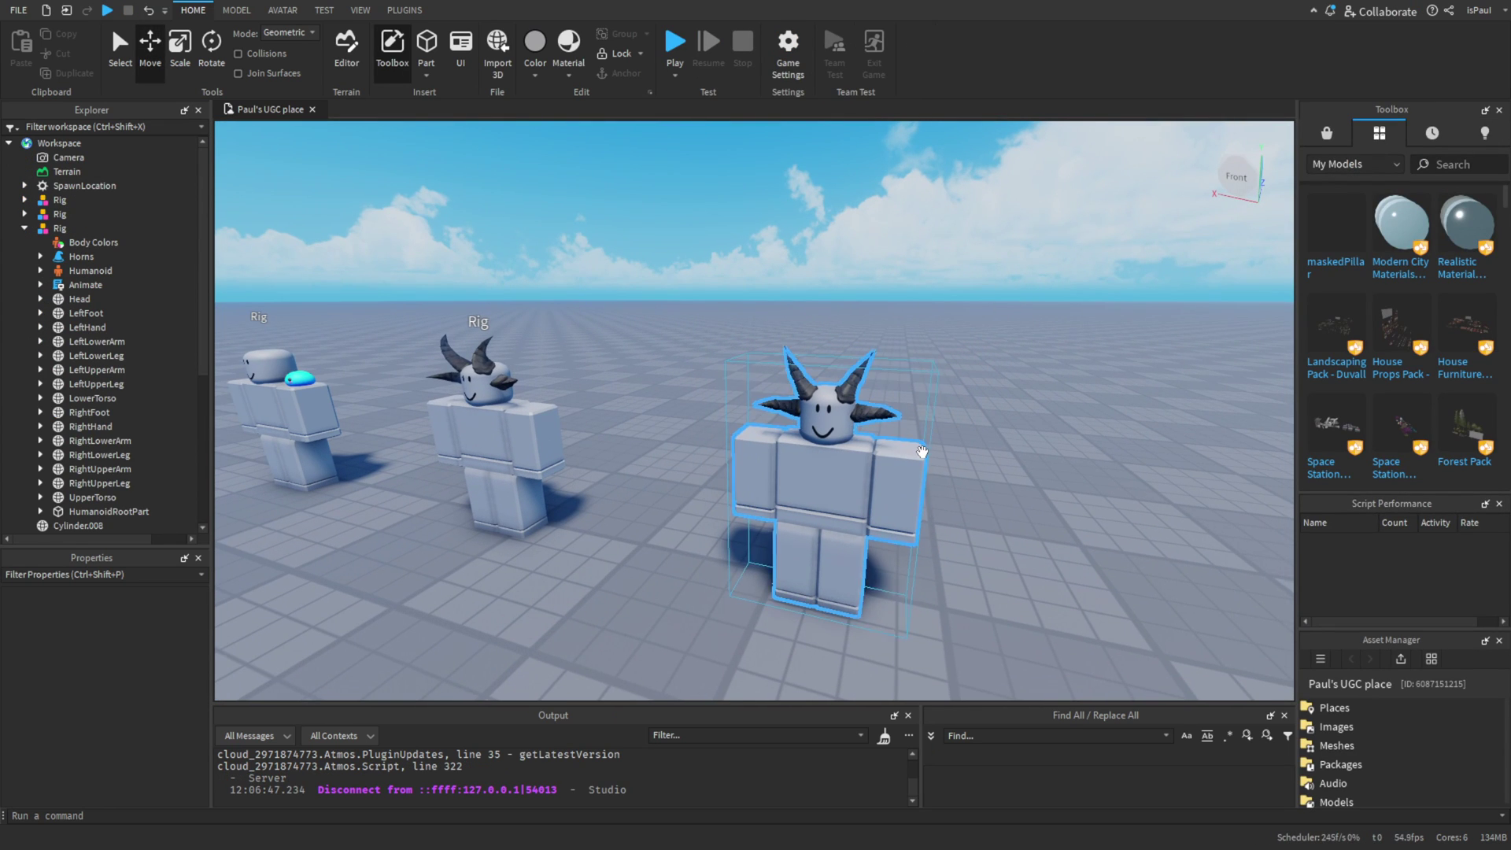
- Examine the placement of the Slimemesh on the shoulder of the rig without horns
{"action": "key", "text": "a"}
{"action": "key", "text": "w"}
{"action": "right_click_drag", "start_coordinate": [923, 460], "coordinate": [924, 458]}
{"action": "key", "text": "w"}
{"action": "left_click", "coordinate": [798, 376]}
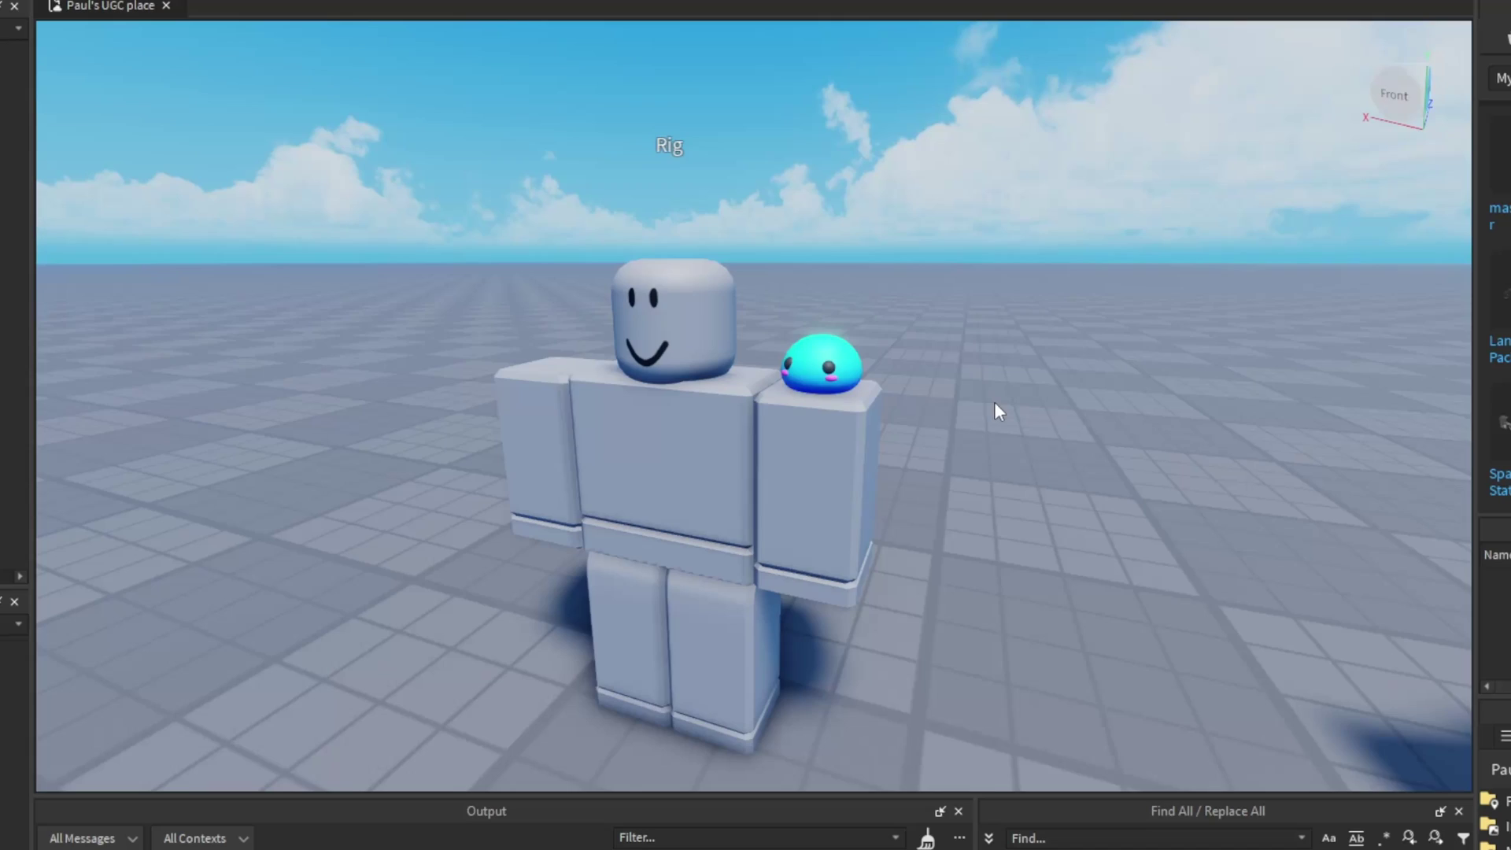
{"action": "key", "text": "w"}
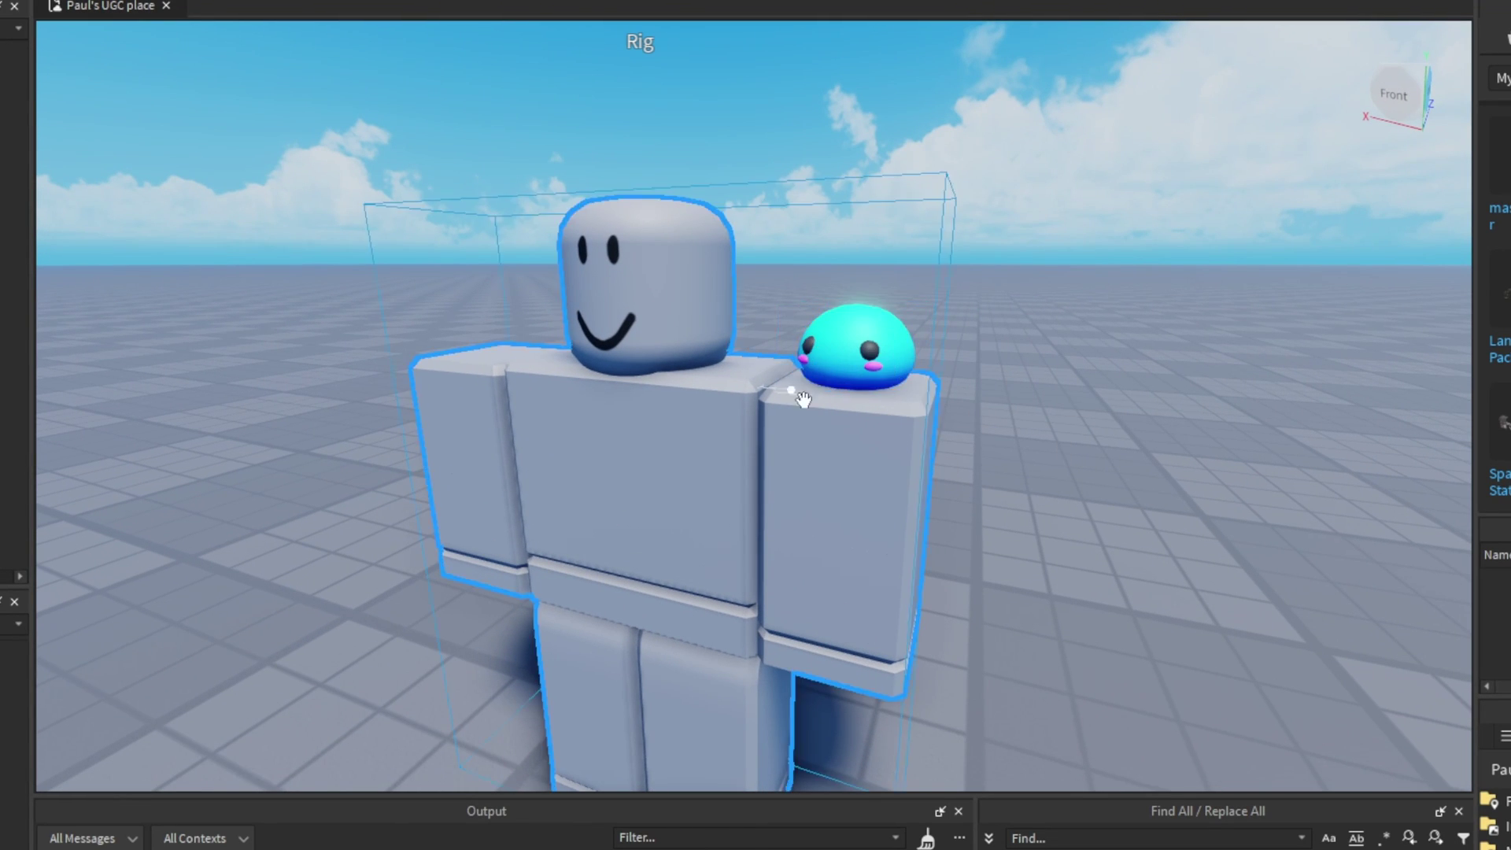
{"action": "right_click_drag", "start_coordinate": [1067, 503], "coordinate": [1066, 504]}
{"action": "key", "text": "s"}
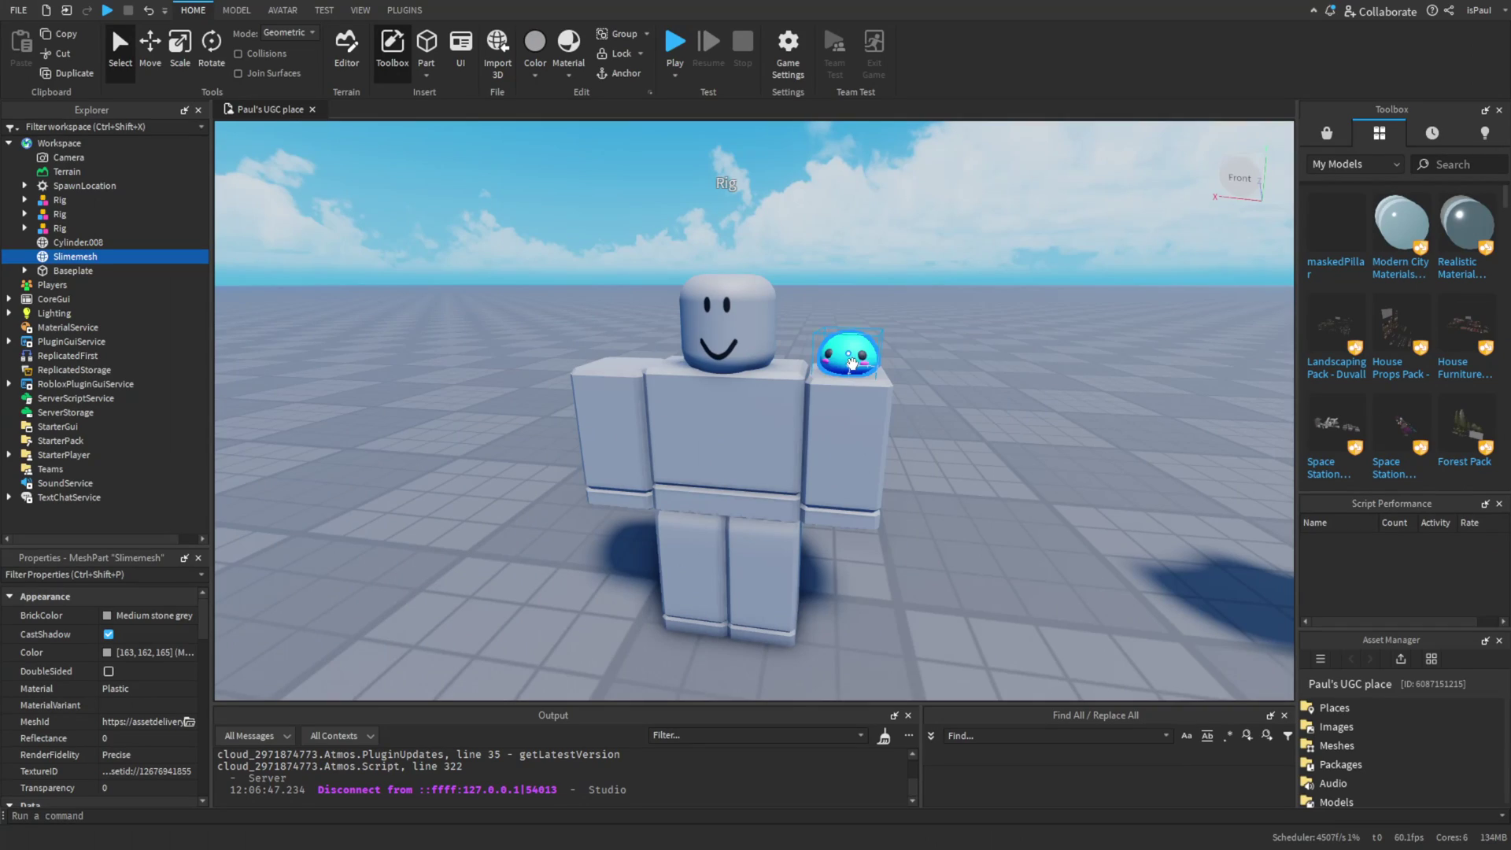
{"action": "mouse_move", "coordinate": [851, 362]}
{"action": "left_mouse_down"}
{"action": "mouse_move", "coordinate": [853, 425]}
{"action": "mouse_move", "coordinate": [816, 401]}
{"action": "mouse_move", "coordinate": [982, 508]}
{"action": "mouse_move", "coordinate": [854, 386]}
{"action": "left_mouse_up"}
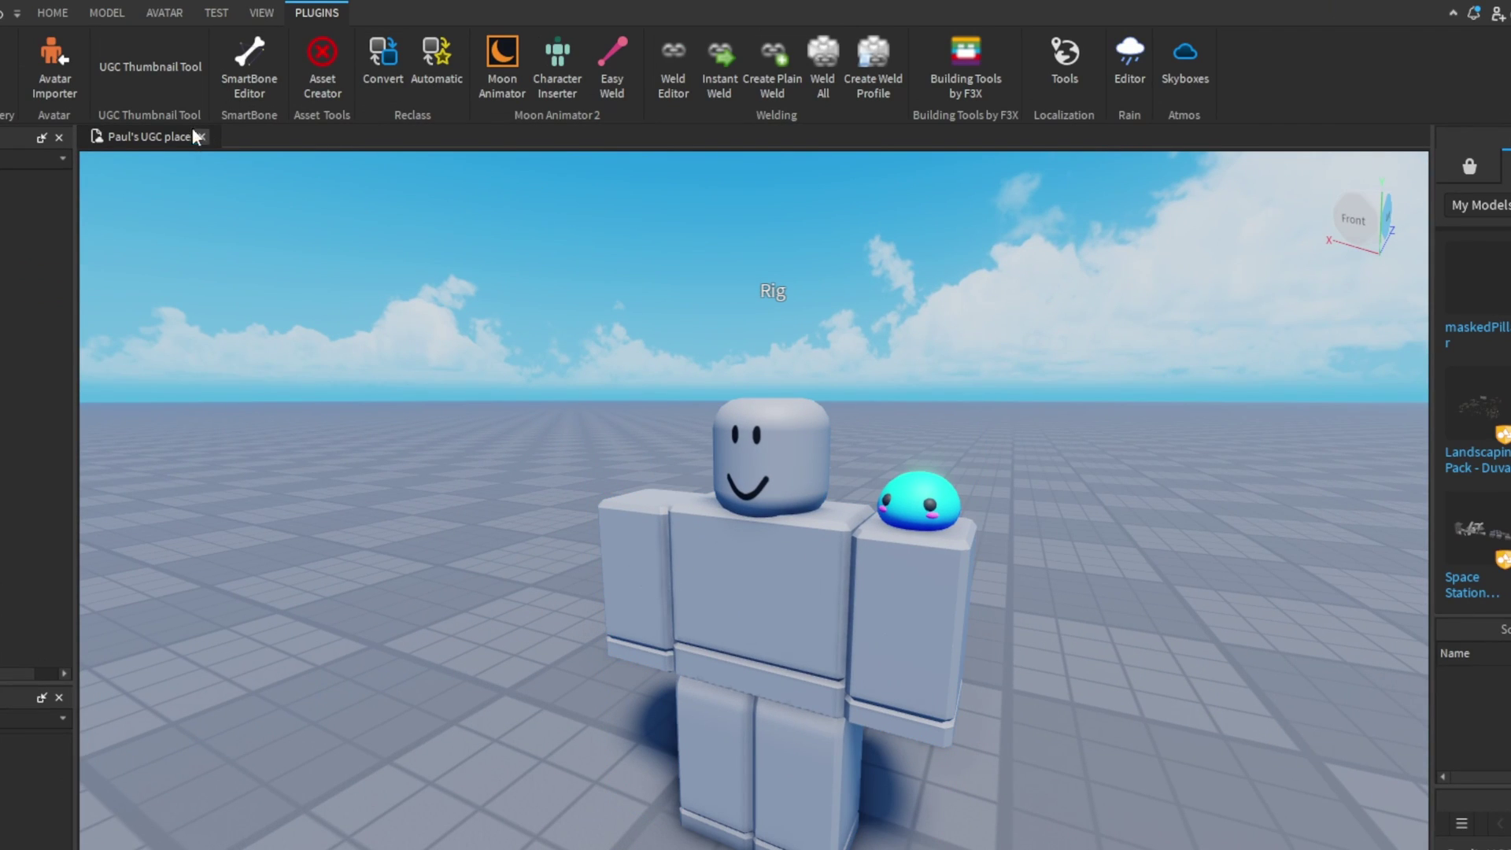
- Start an Accessory in the Asset Creator, with Slimemesh as its part and the hornless rig as the character it is aligned to
{"action": "left_click", "coordinate": [322, 59]}
{"action": "left_click", "coordinate": [433, 207]}
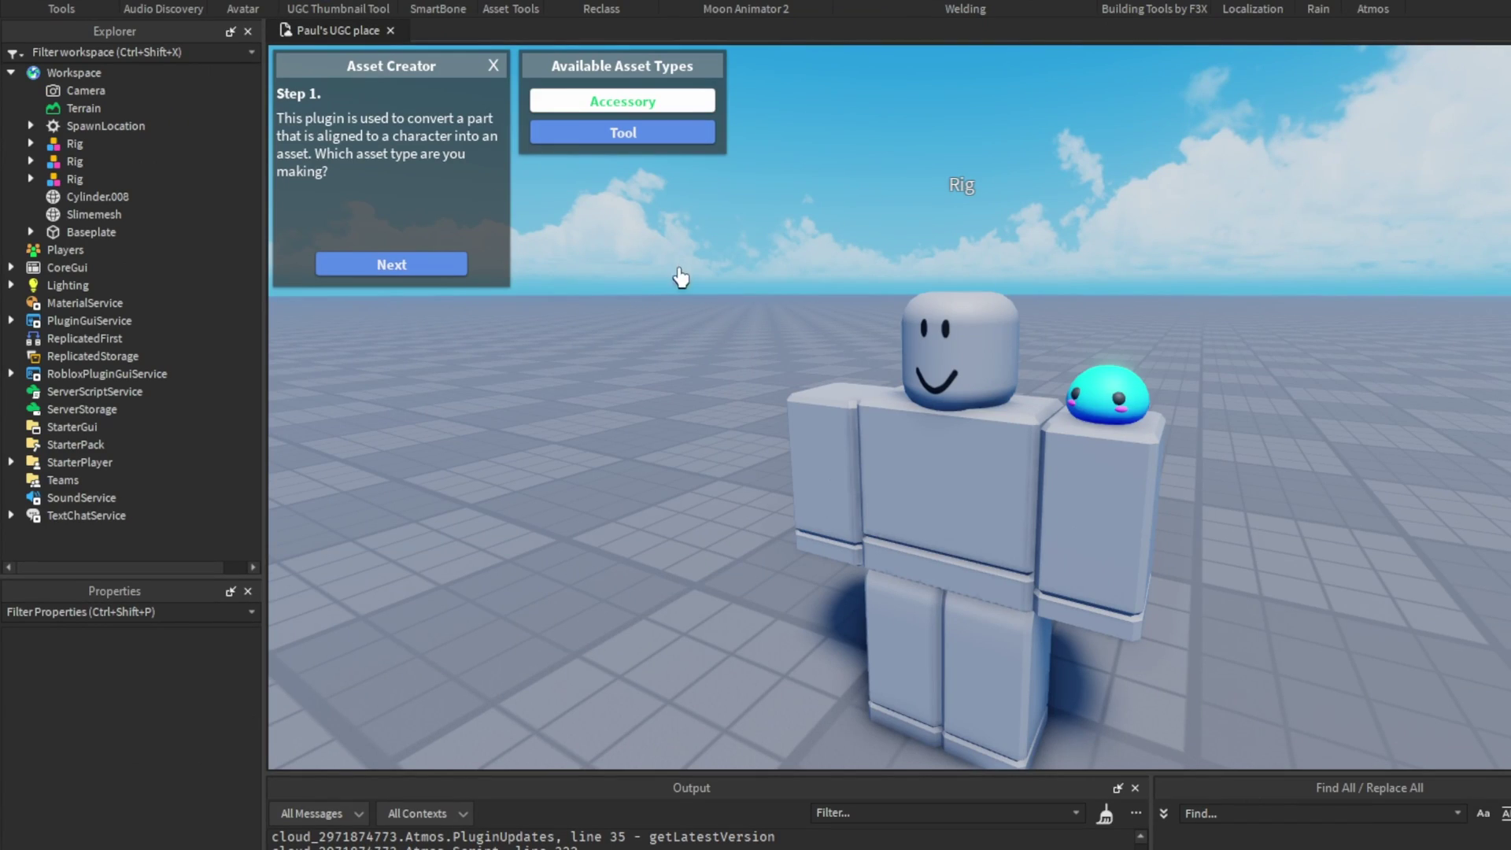
{"action": "left_click", "coordinate": [432, 268]}
{"action": "left_click", "coordinate": [1108, 401]}
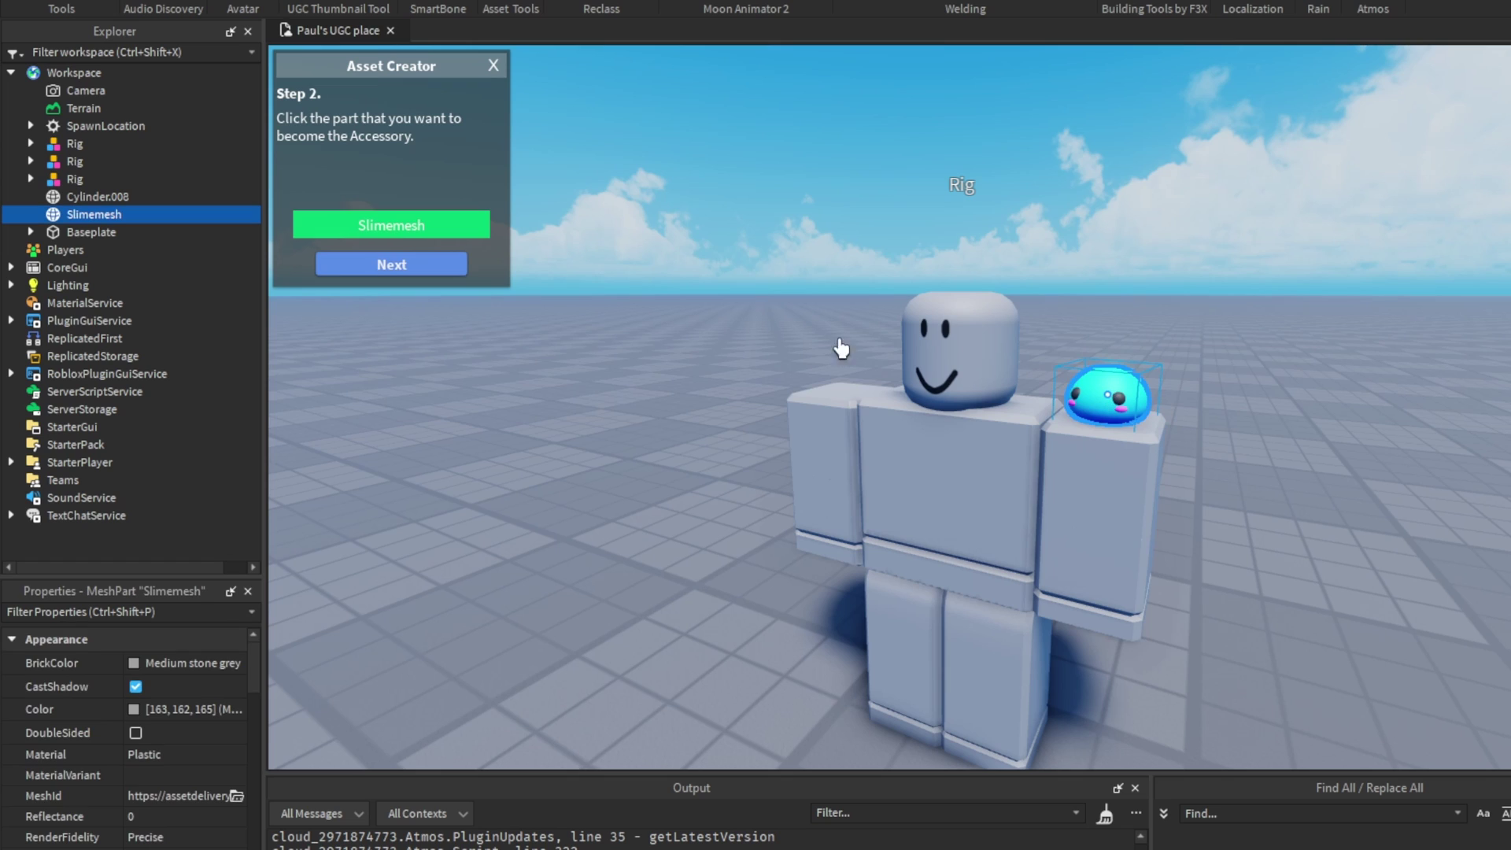
{"action": "left_click", "coordinate": [385, 272]}
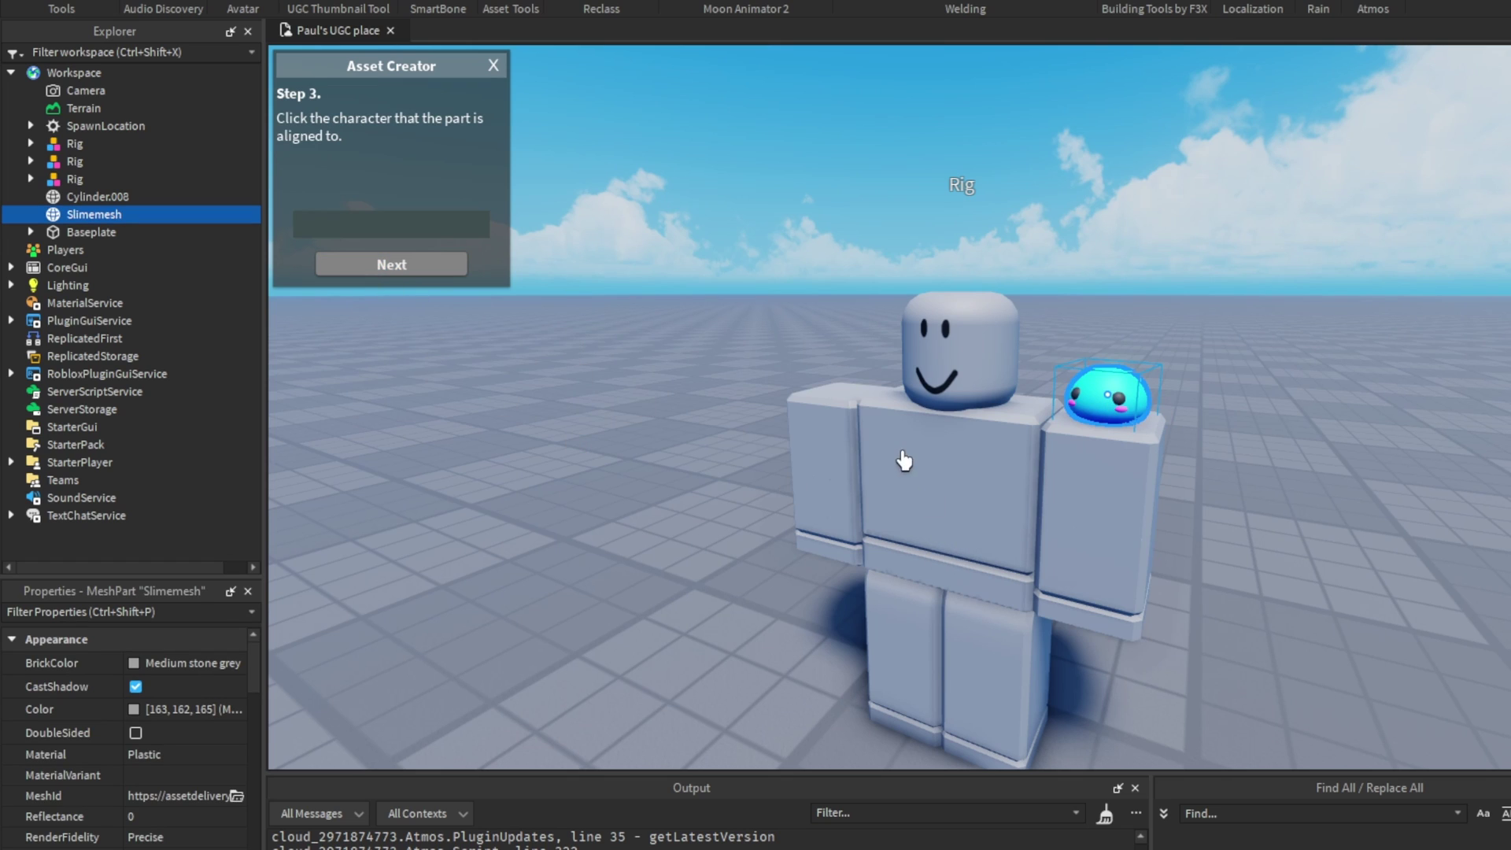
{"action": "left_click", "coordinate": [904, 460]}
{"action": "left_click", "coordinate": [412, 271]}
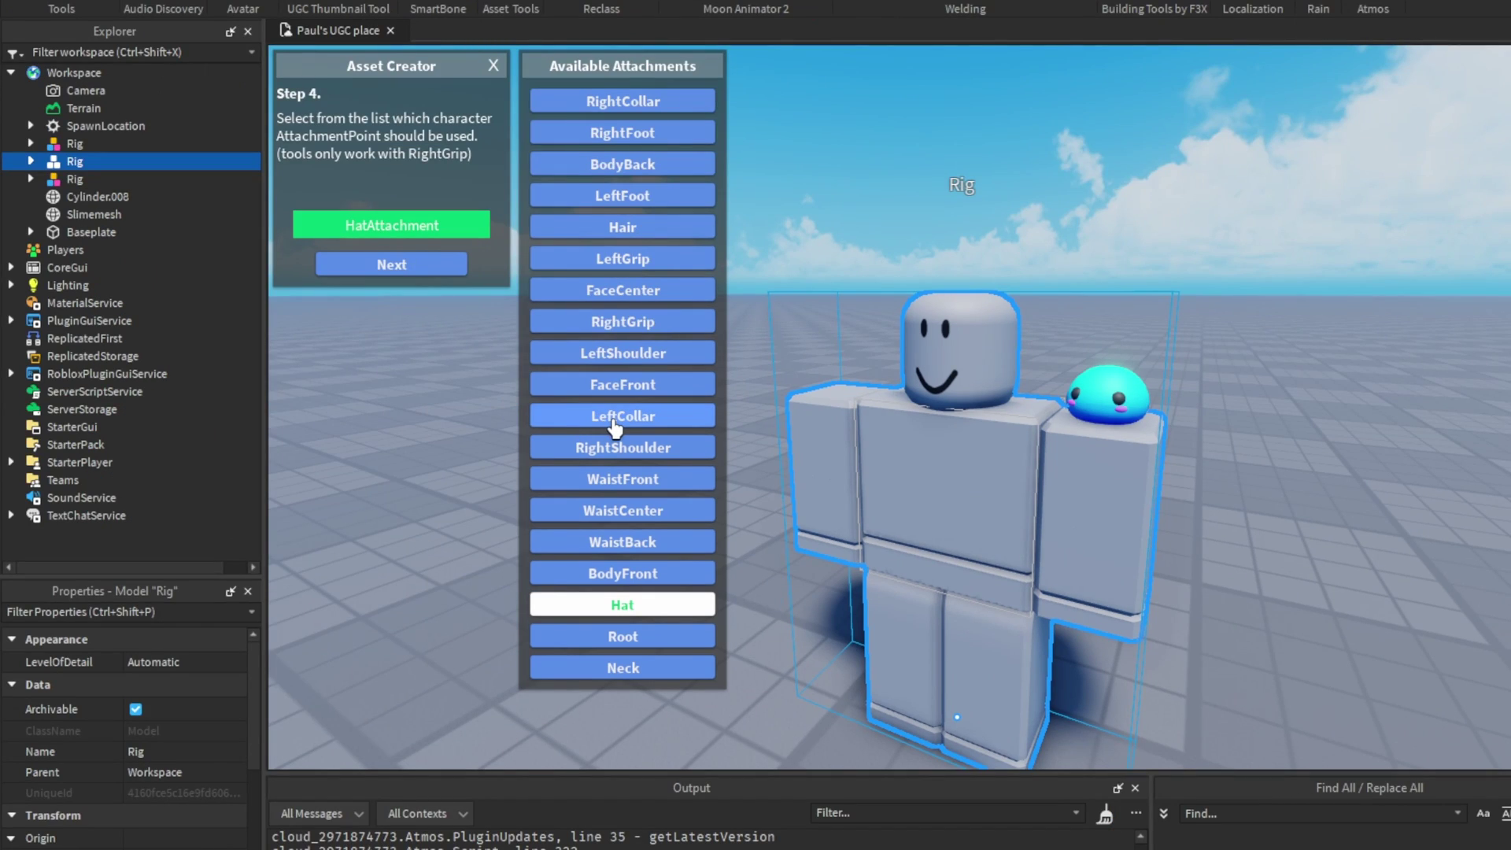
- Assign the LeftCollar attachment and the Classic character type, and generate the Slimemesh accessory
{"action": "left_click", "coordinate": [615, 427]}
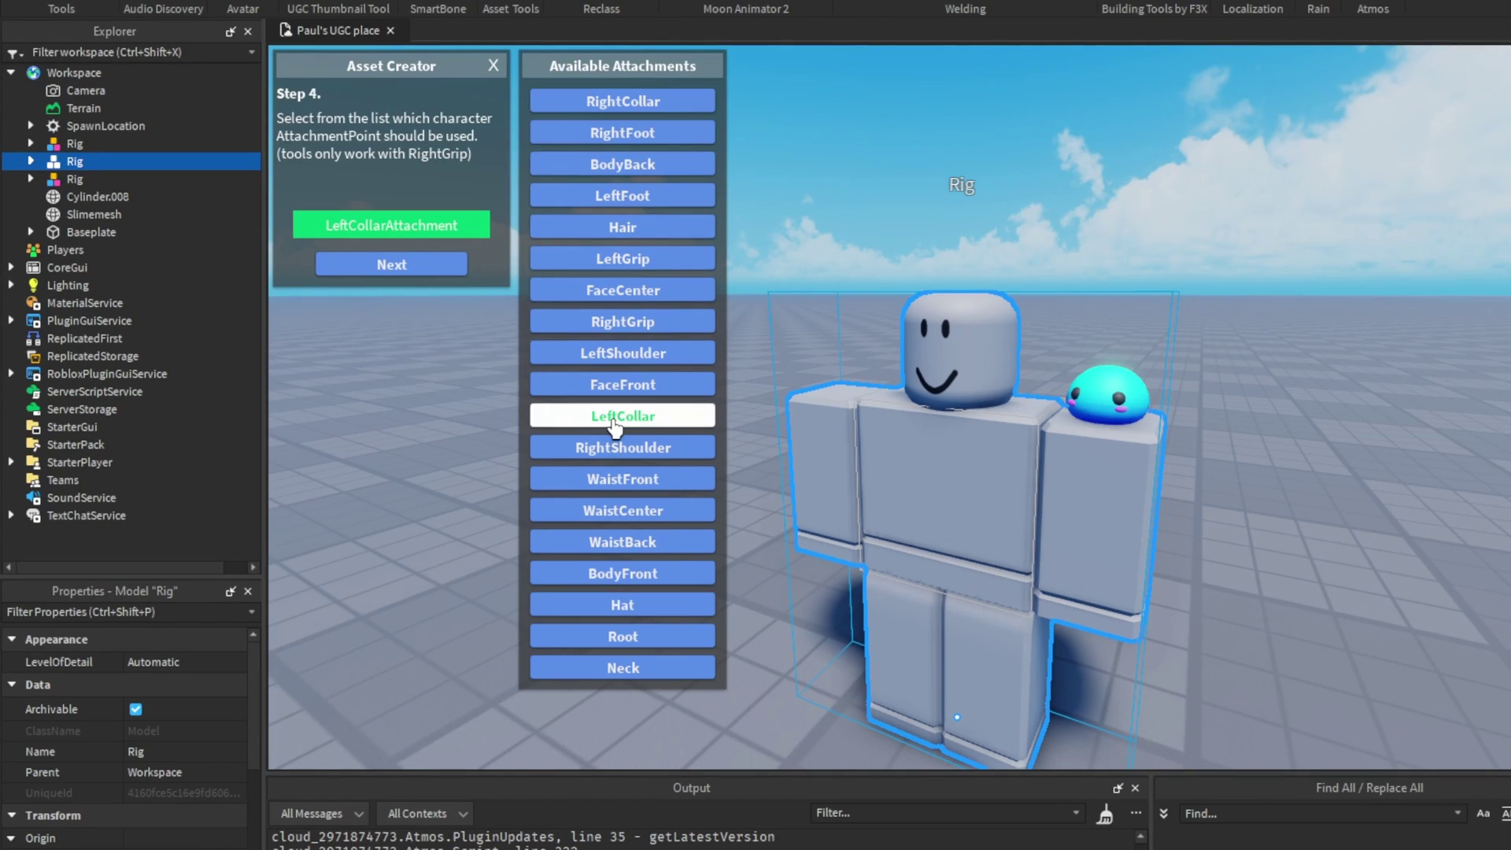
{"action": "left_click", "coordinate": [413, 268]}
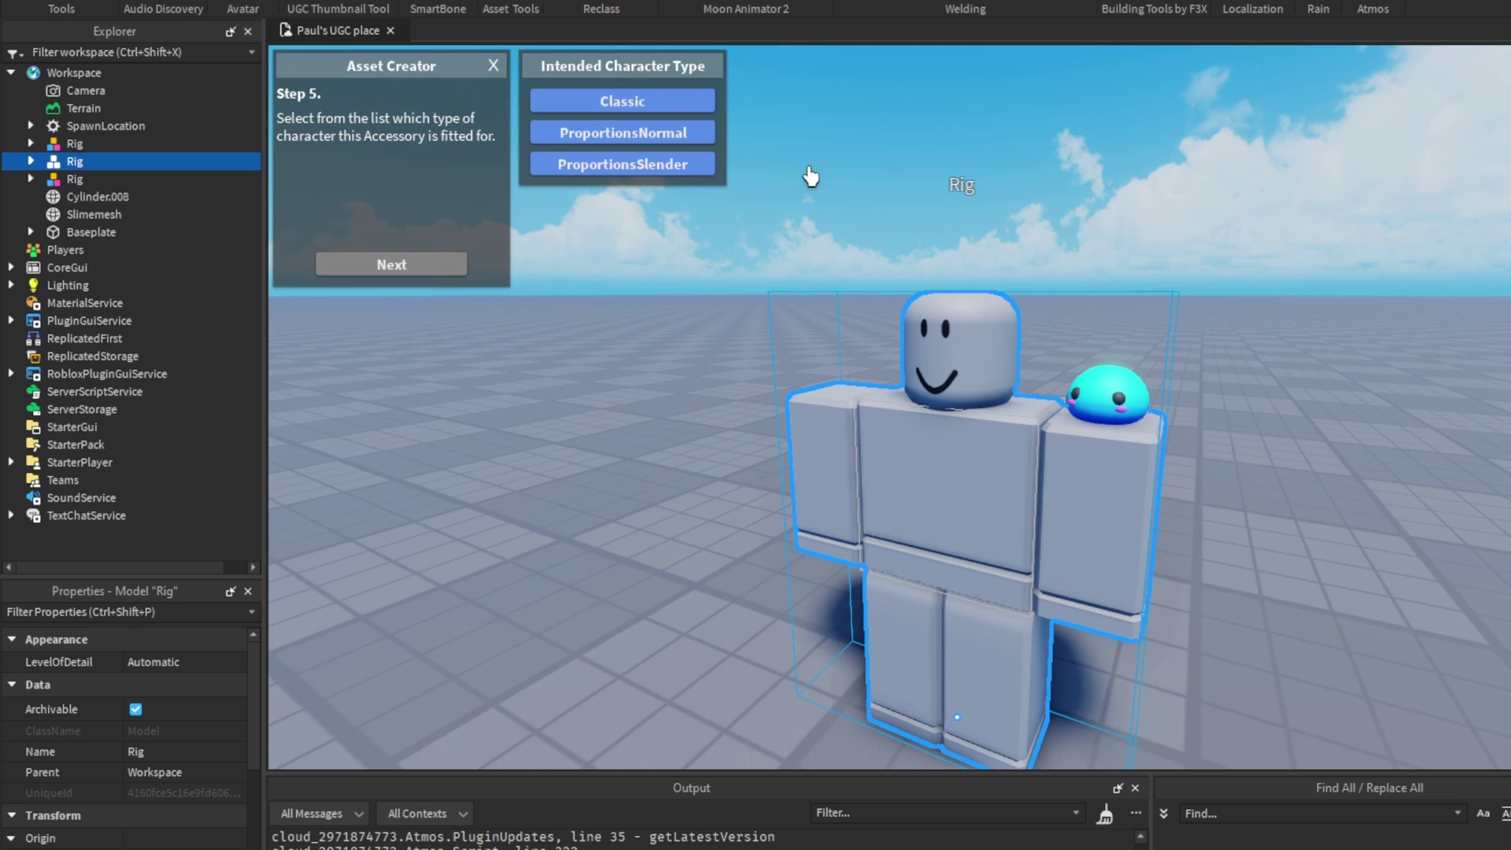
{"action": "left_click", "coordinate": [653, 103]}
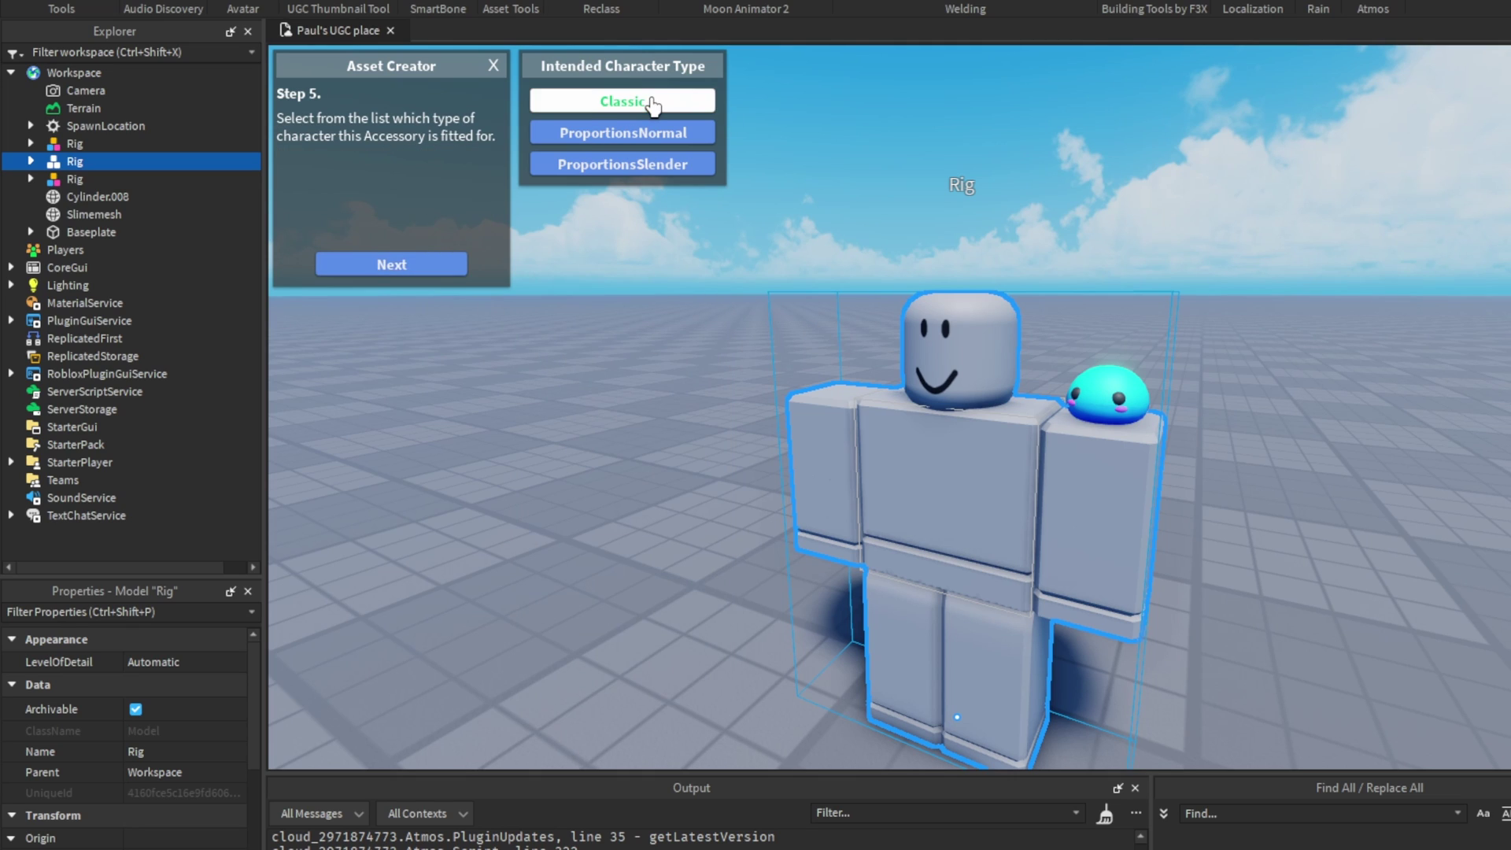
{"action": "left_click", "coordinate": [425, 270]}
{"action": "left_click", "coordinate": [417, 277]}
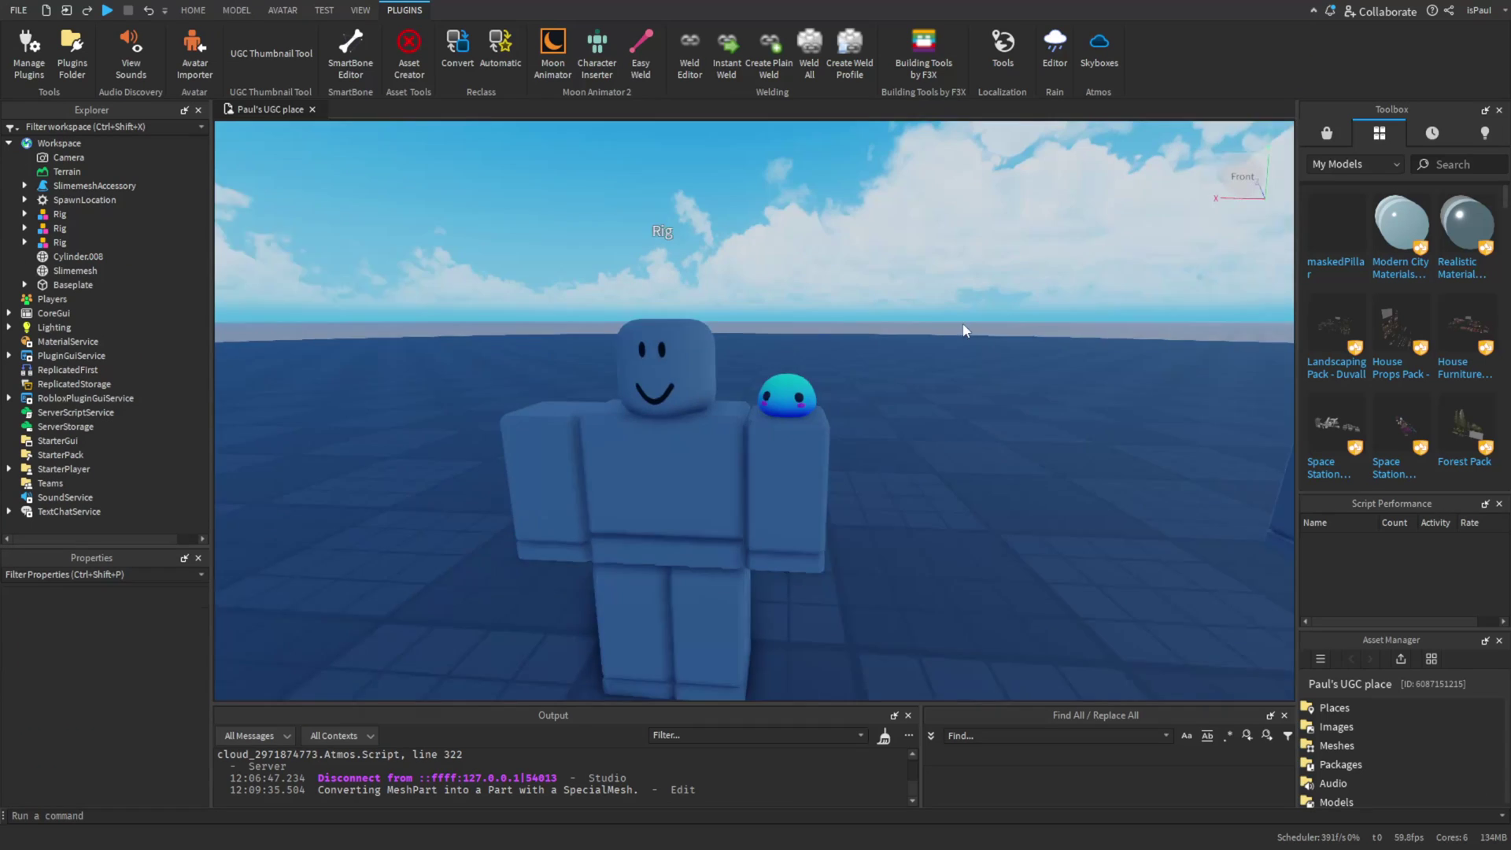
- Select the SpecialMesh in the SlimemeshAccessory's Handle and set its Scale to 0.005 on all axes
{"action": "key", "text": "s"}
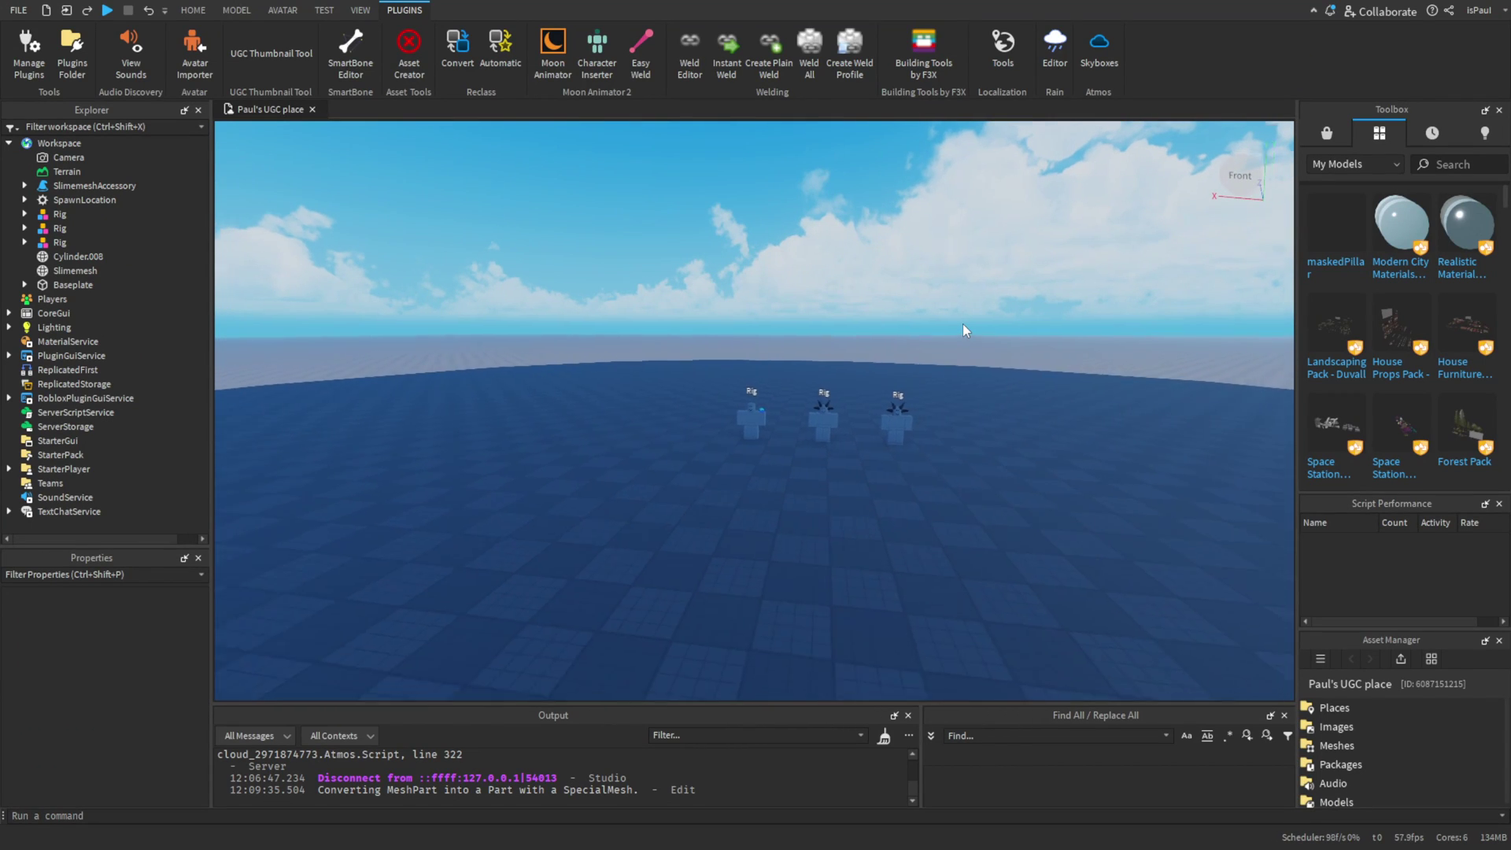
{"action": "key", "text": "s"}
{"action": "scroll", "coordinate": [961, 323], "scroll_direction": "up", "scroll_amount": 3}
{"action": "right_click_drag", "start_coordinate": [962, 323], "coordinate": [961, 324]}
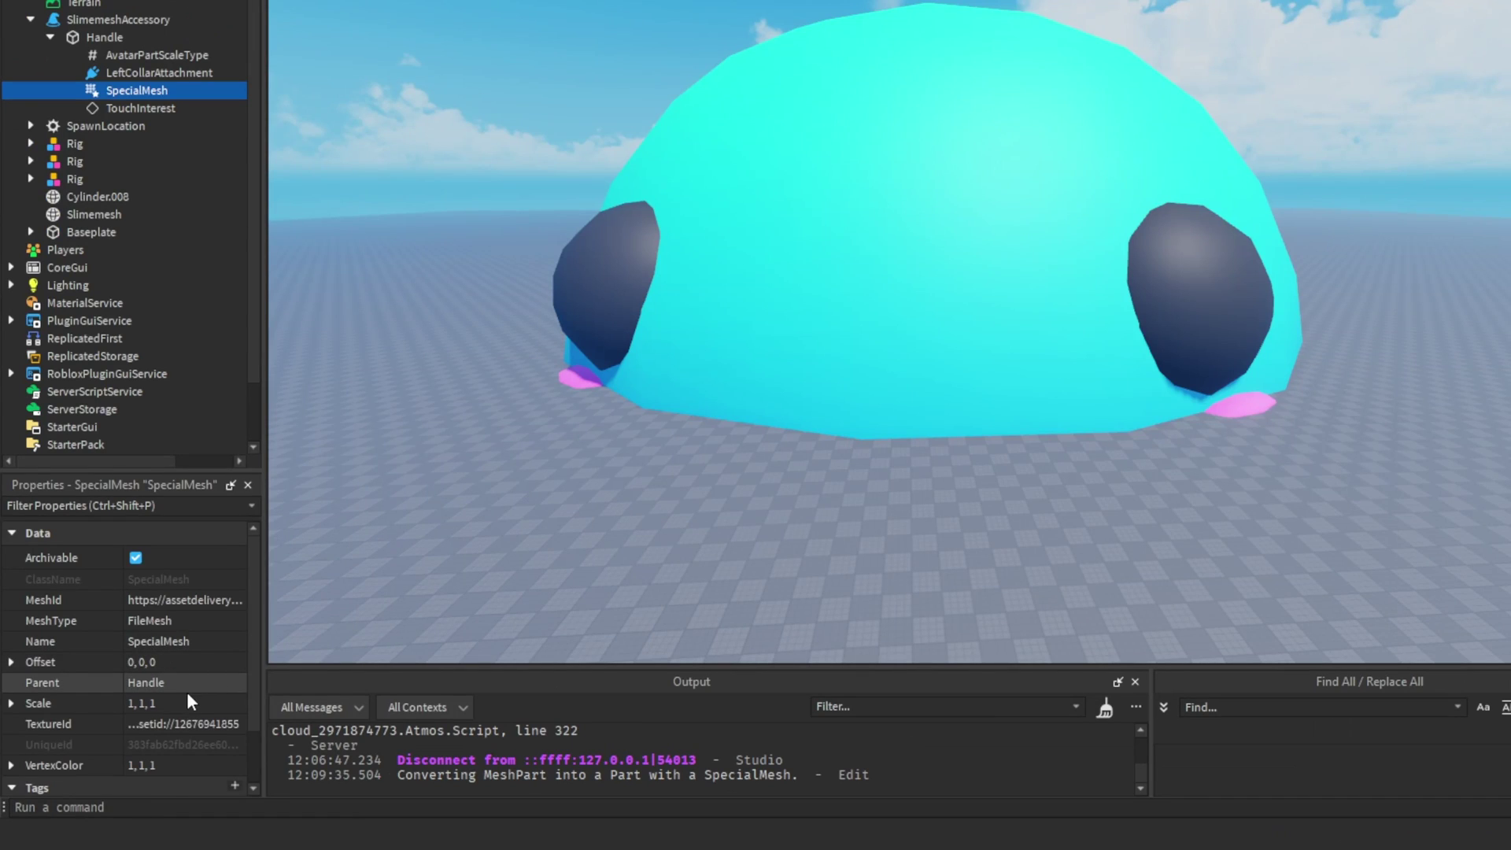
{"action": "scroll", "coordinate": [186, 692], "scroll_direction": "down", "scroll_amount": 3}
{"action": "left_click", "coordinate": [184, 634]}
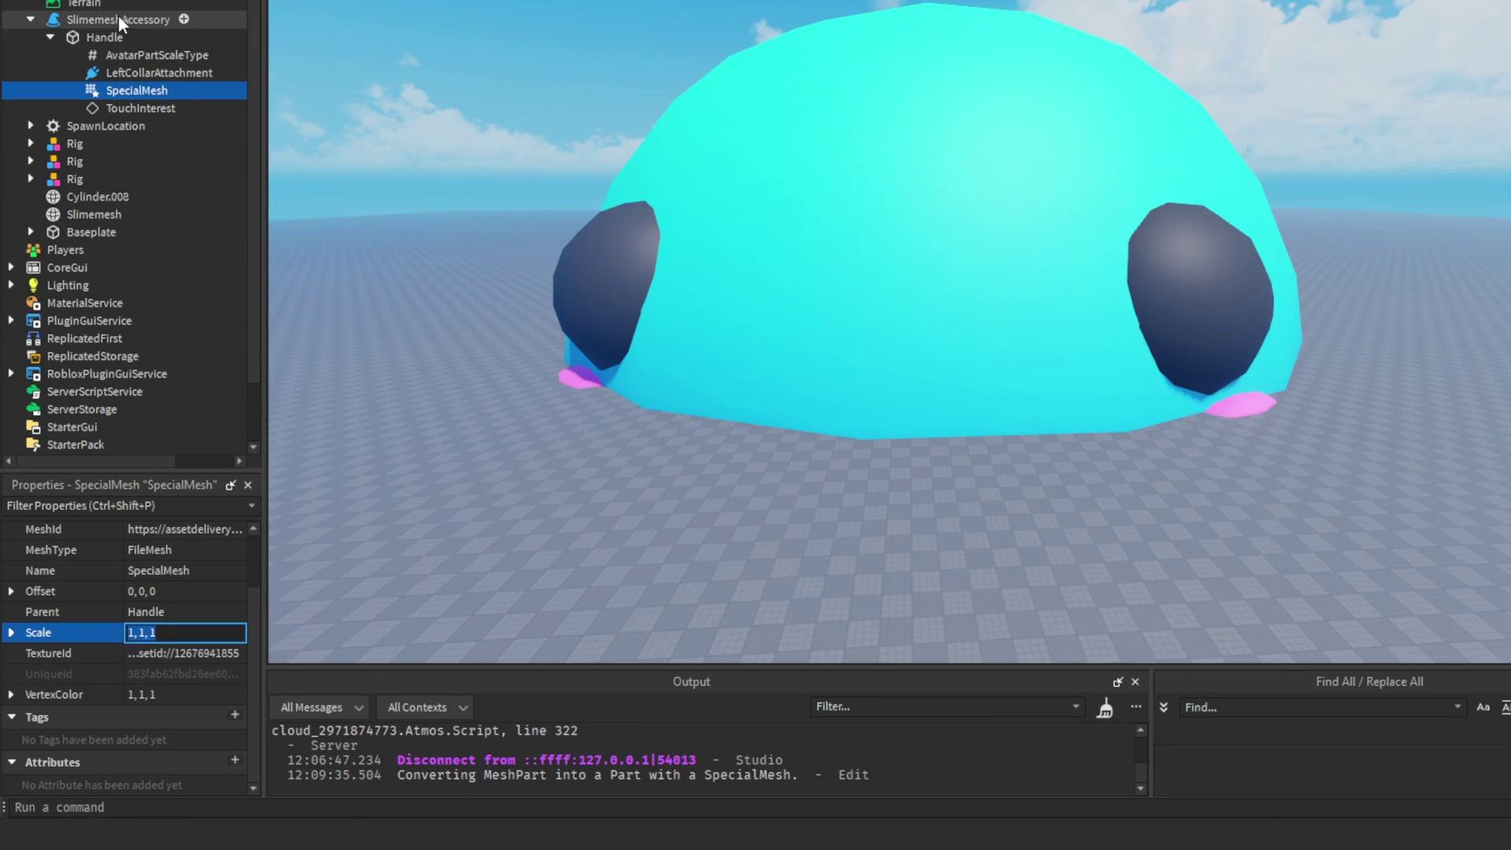
{"action": "left_click", "coordinate": [93, 34]}
{"action": "left_click", "coordinate": [120, 73]}
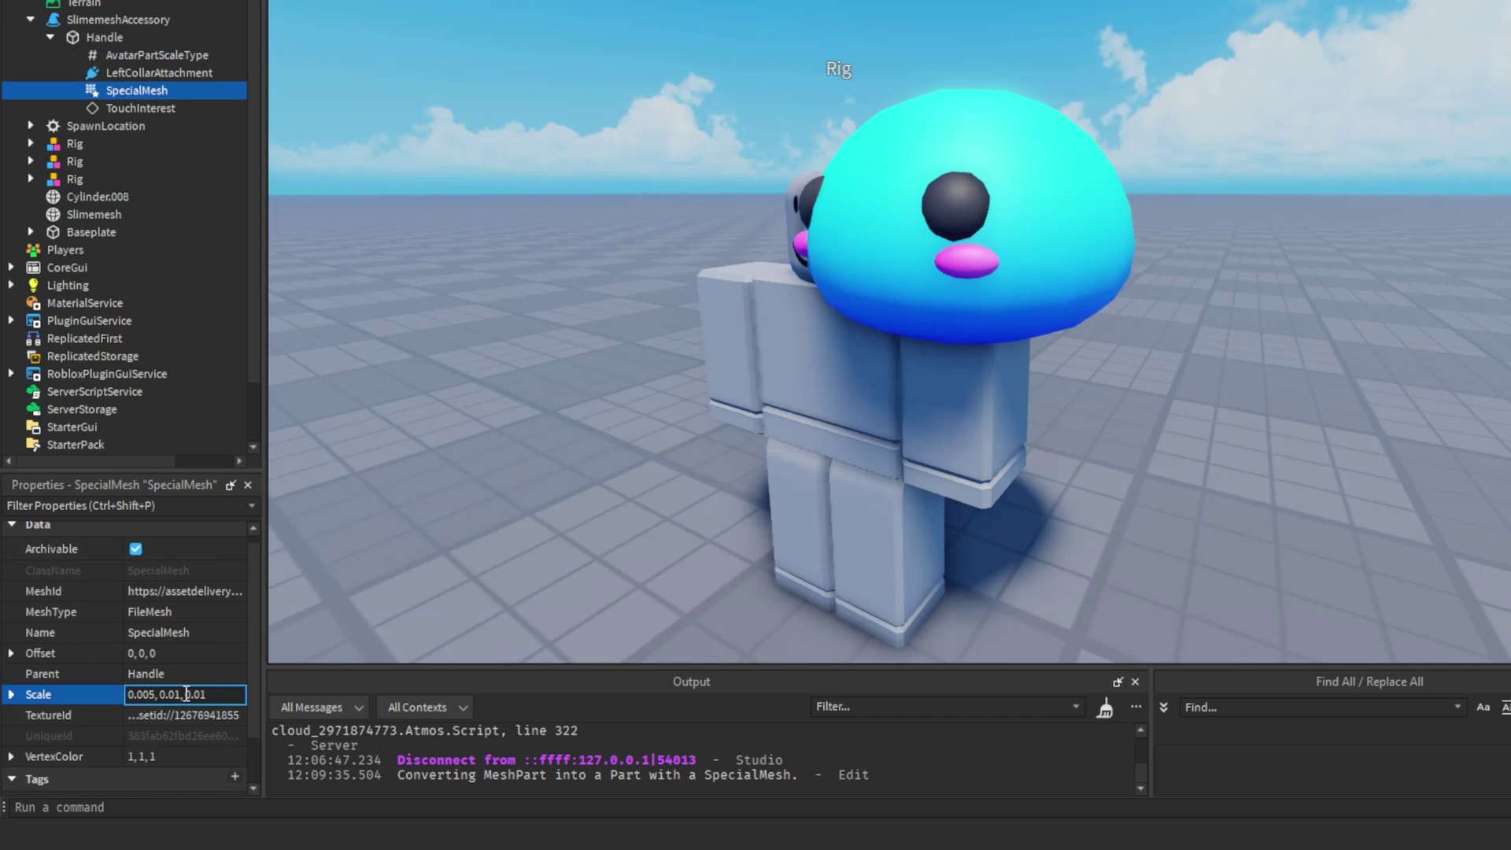
{"action": "type", "text": ".005"}
{"action": "key", "text": "Return"}
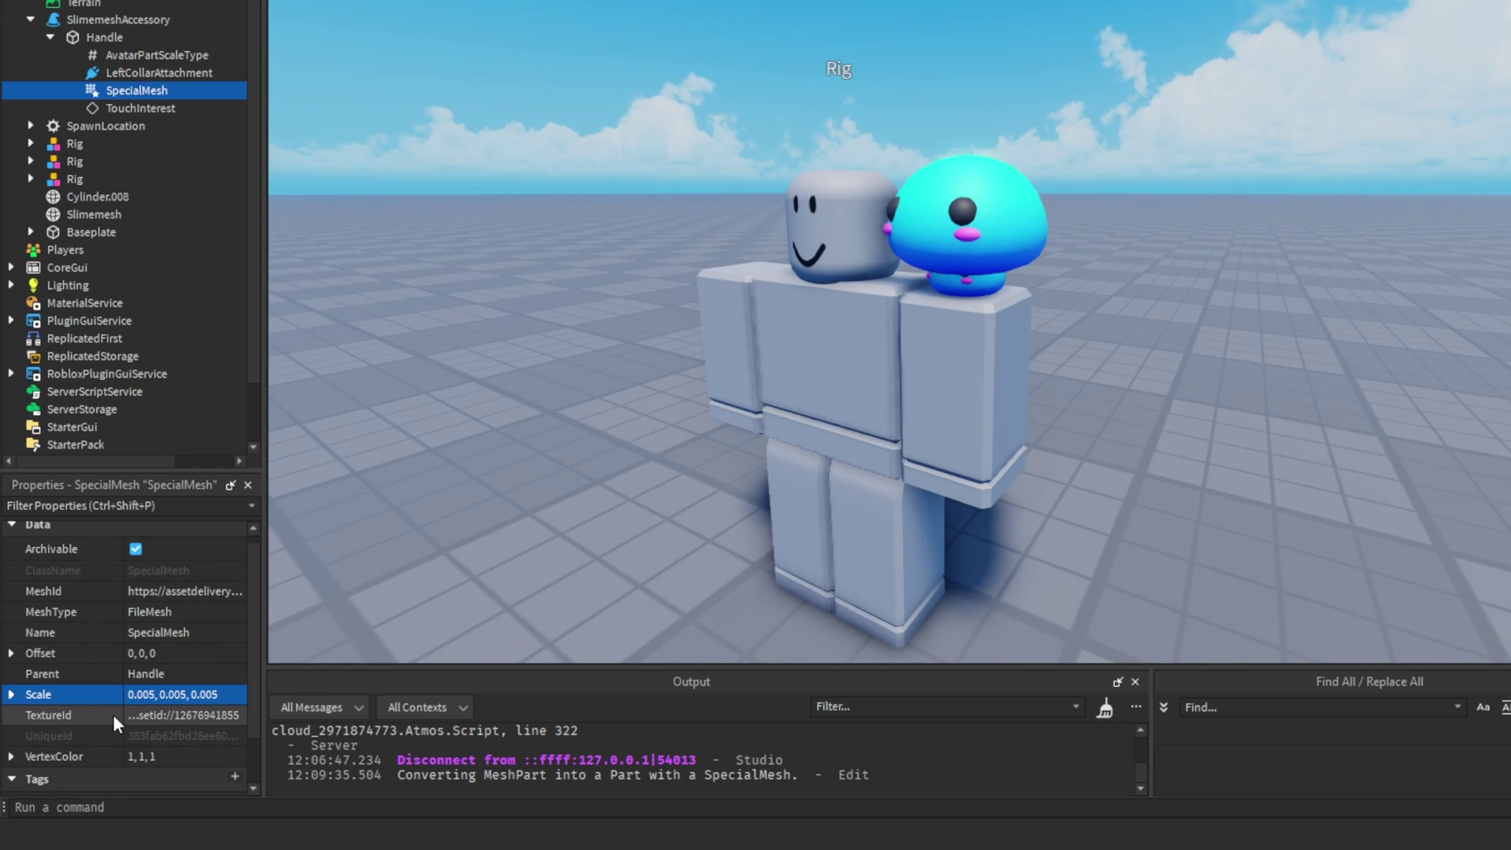
- Set the SpecialMesh's Scale to 0.002 on all axes and compare its size with the original Slimemesh
{"action": "left_click", "coordinate": [155, 694]}
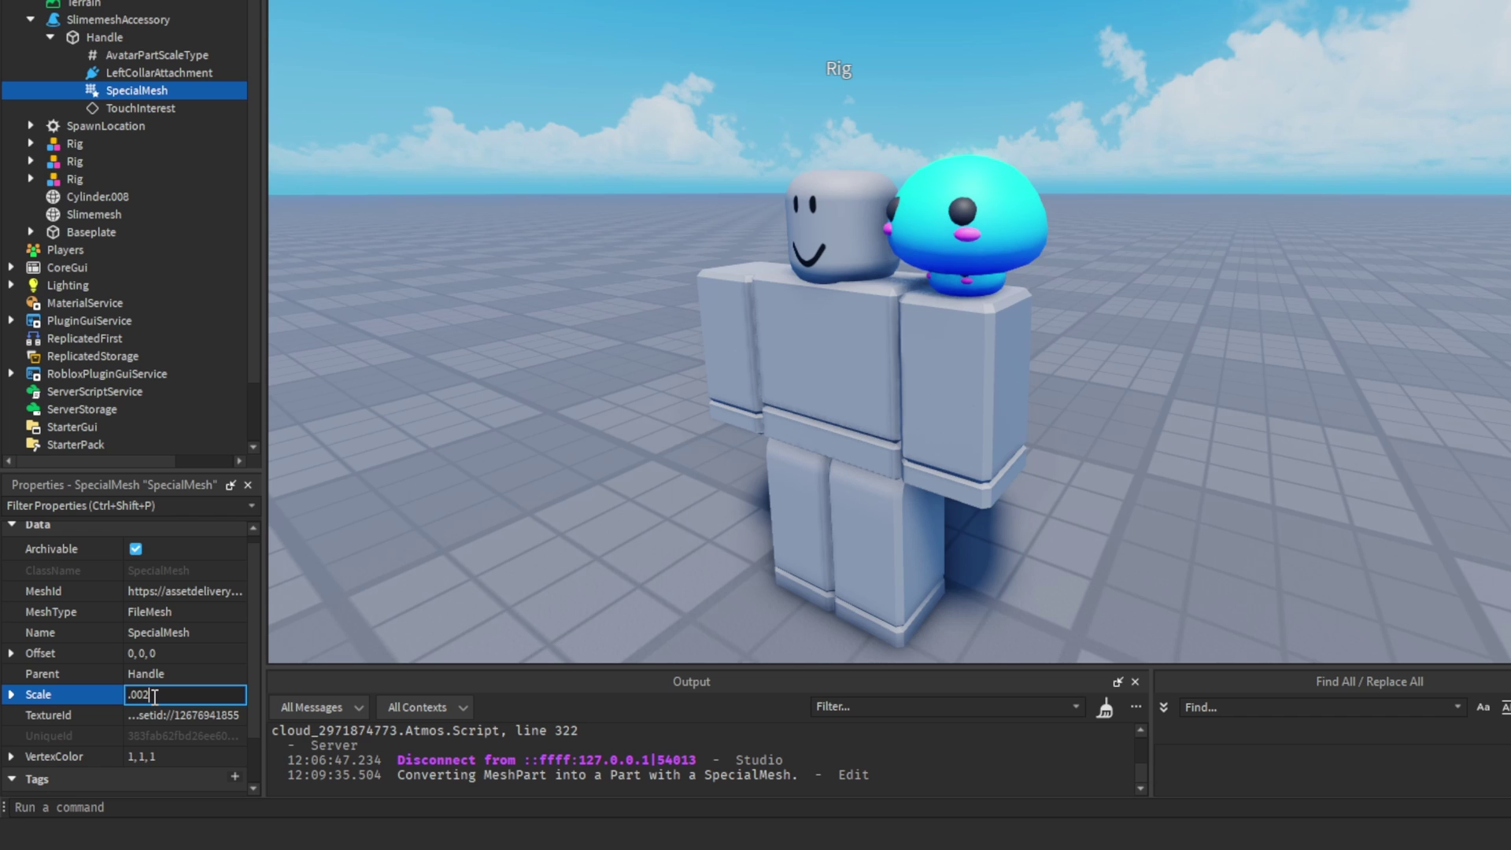
{"action": "key", "text": "Return"}
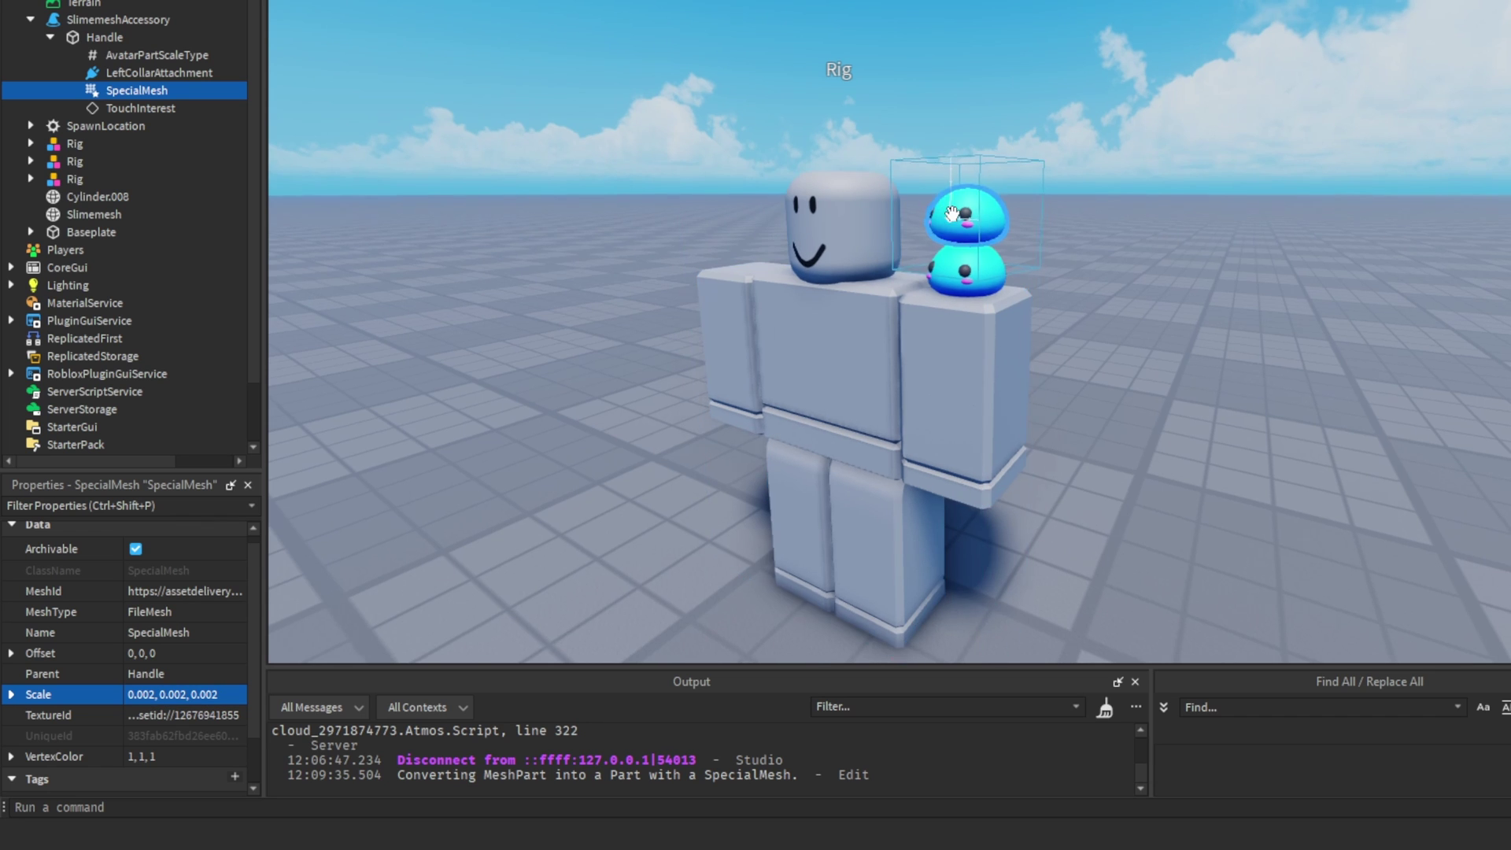
{"action": "right_click_drag", "start_coordinate": [964, 211], "coordinate": [950, 216]}
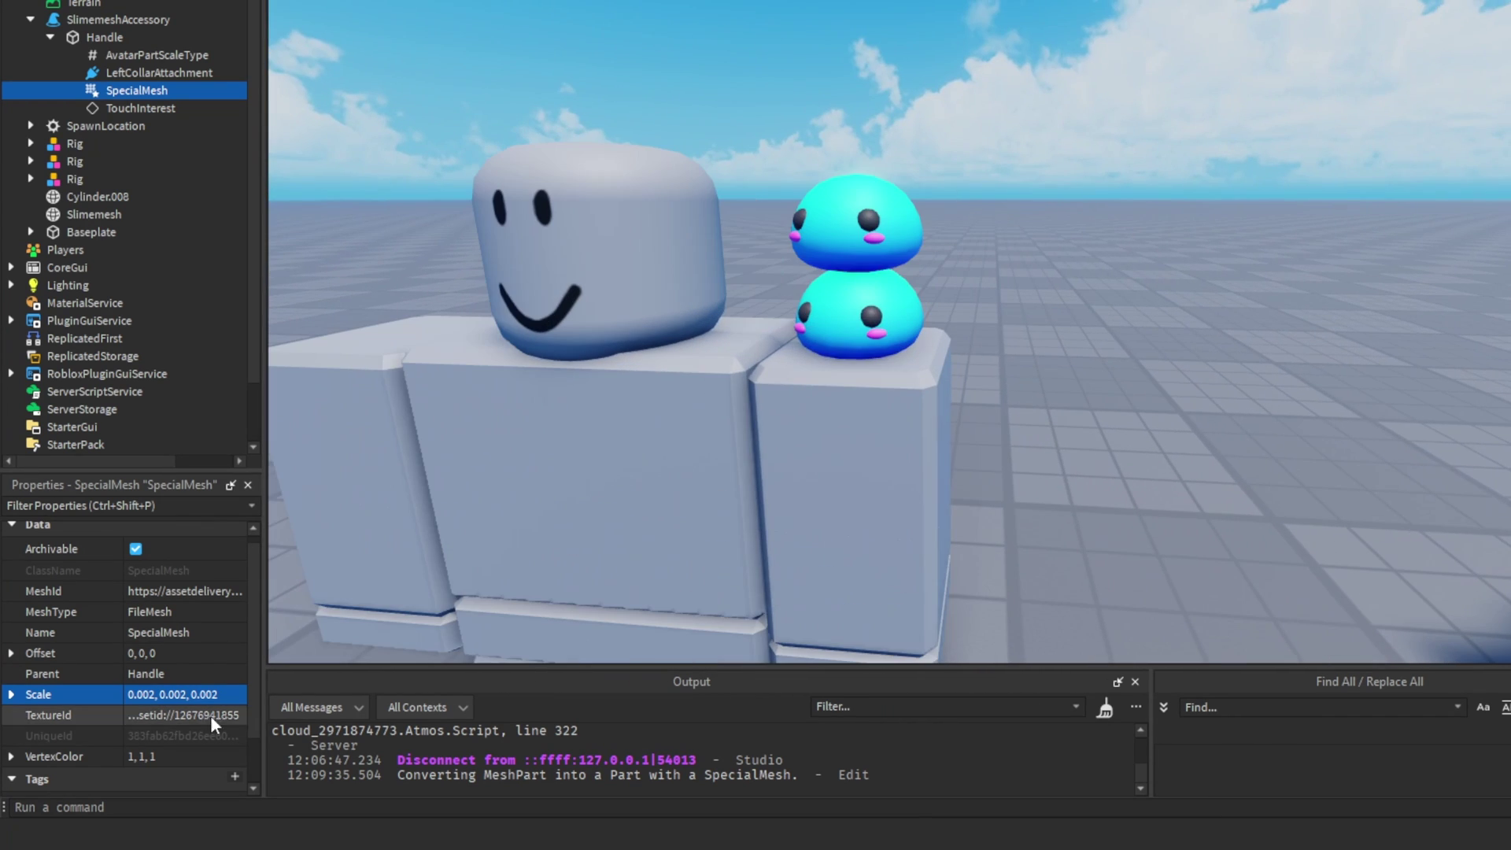
{"action": "scroll", "coordinate": [1077, 287], "scroll_direction": "down", "scroll_amount": 5}
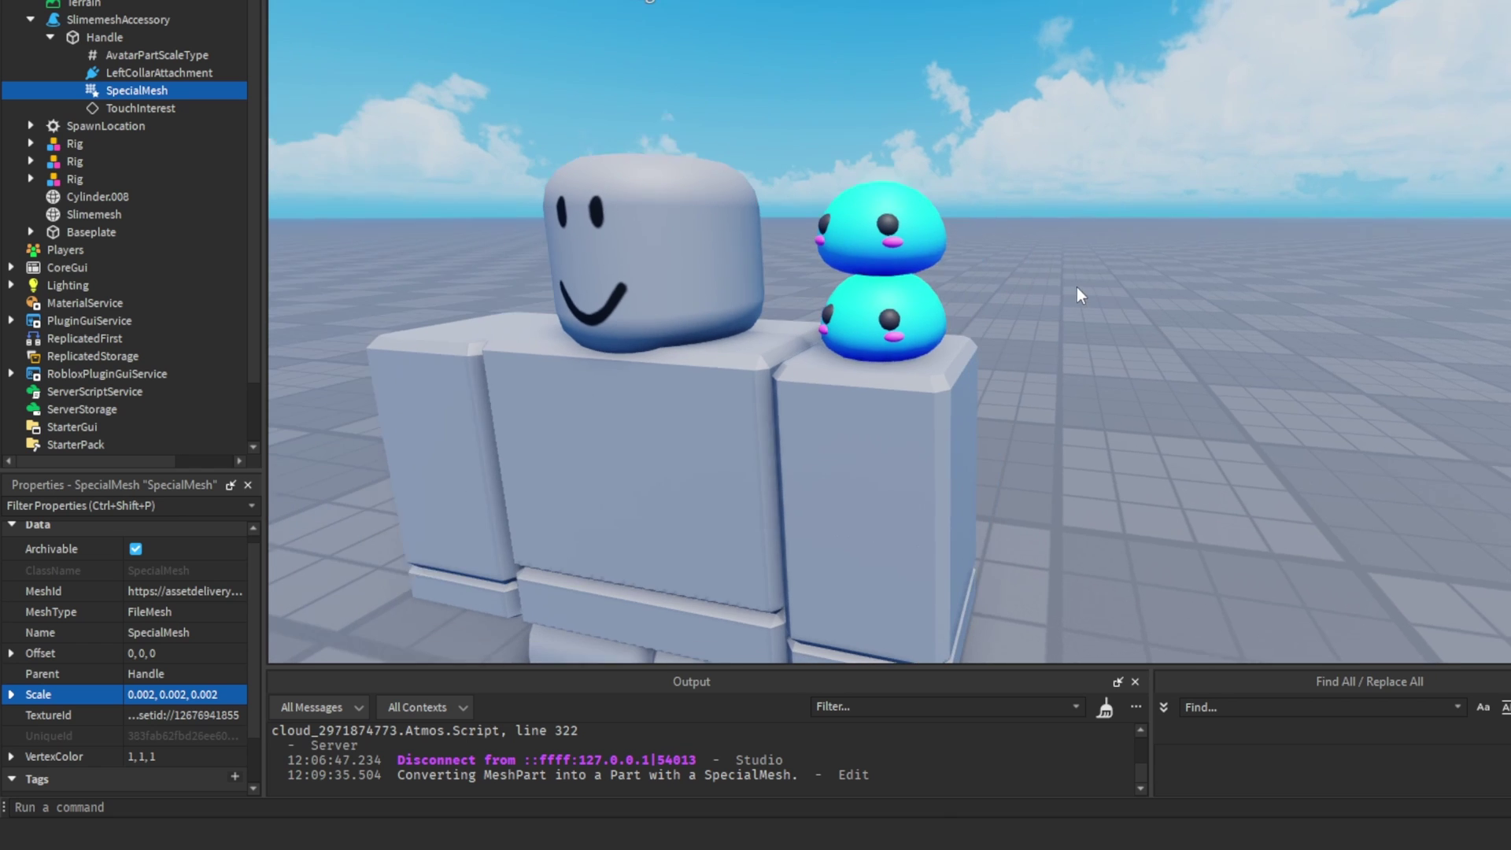
{"action": "right_click_drag", "start_coordinate": [1076, 286], "coordinate": [1076, 286]}
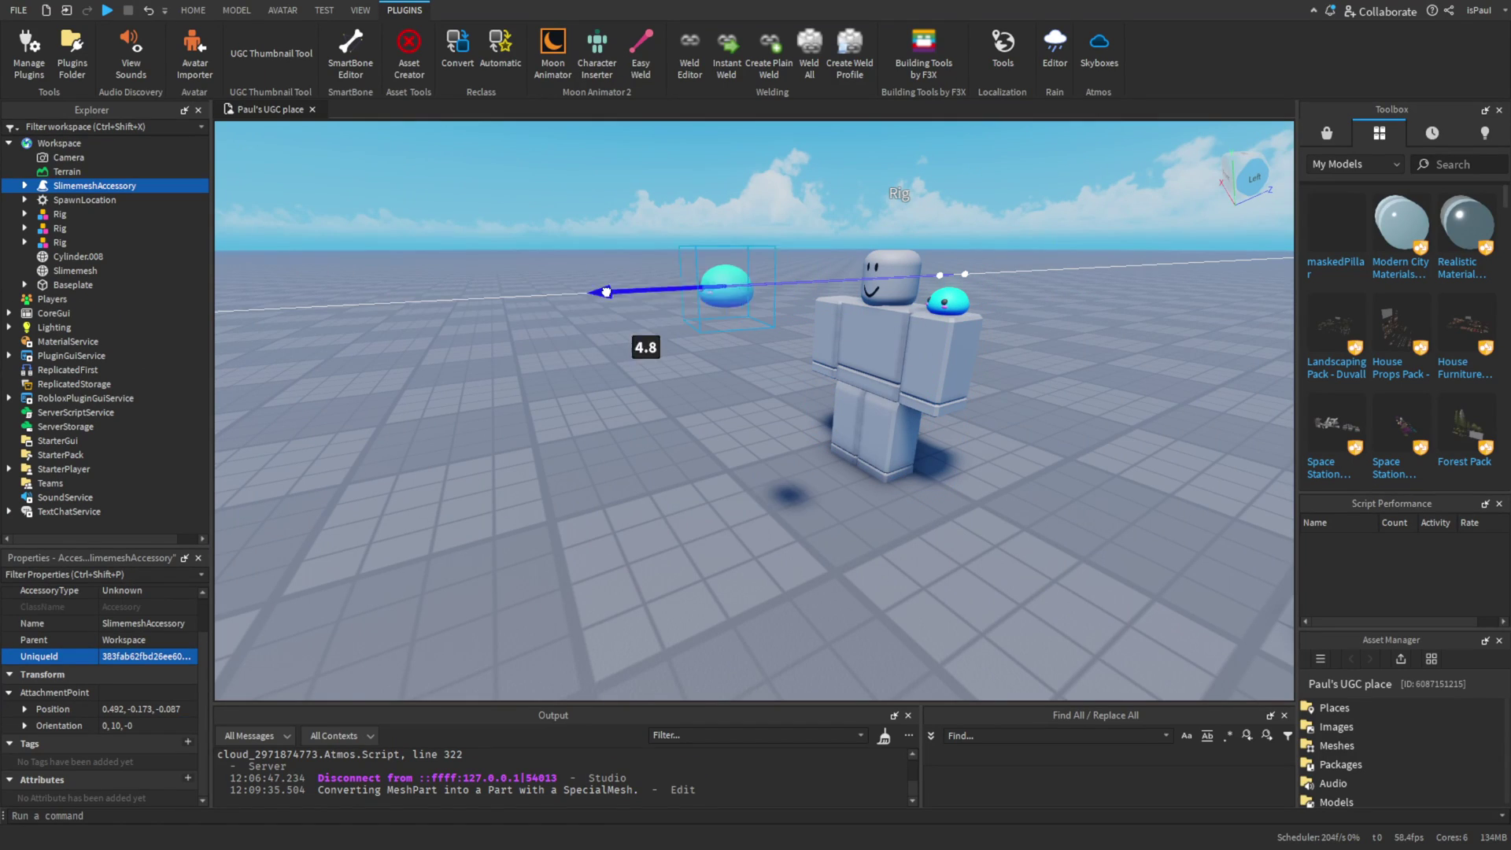
- Move the SlimemeshAccessory away in front of the rig, then duplicate the hornless rig and place the copy beside it
{"action": "left_click_drag", "start_coordinate": [606, 292], "coordinate": [588, 293]}
{"action": "left_click", "coordinate": [931, 506]}
{"action": "right_click_drag", "start_coordinate": [931, 506], "coordinate": [933, 506]}
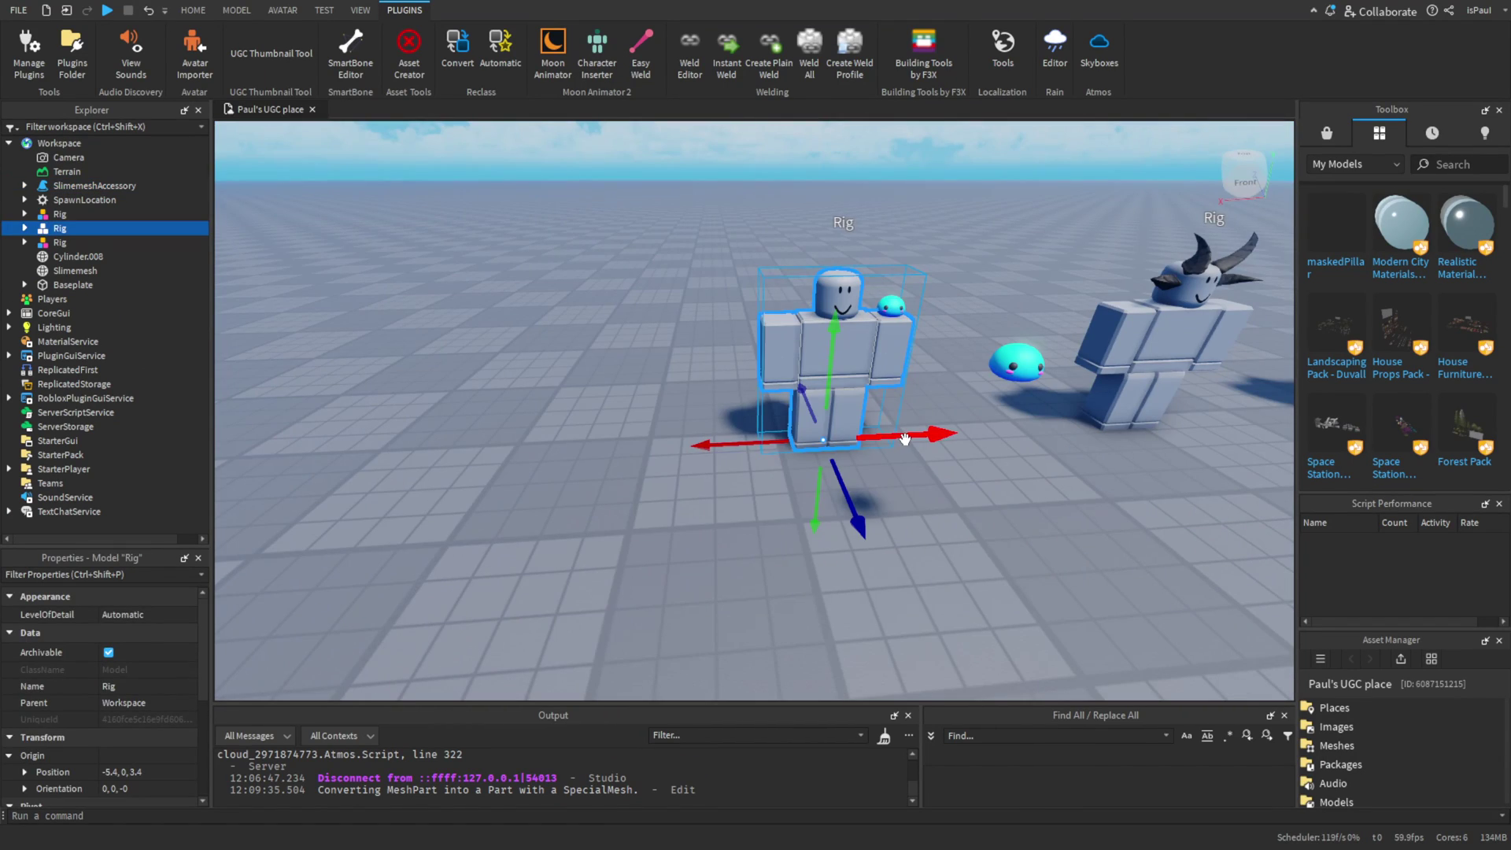
{"action": "key", "text": "ctrl+d"}
{"action": "left_click_drag", "start_coordinate": [905, 439], "coordinate": [629, 450]}
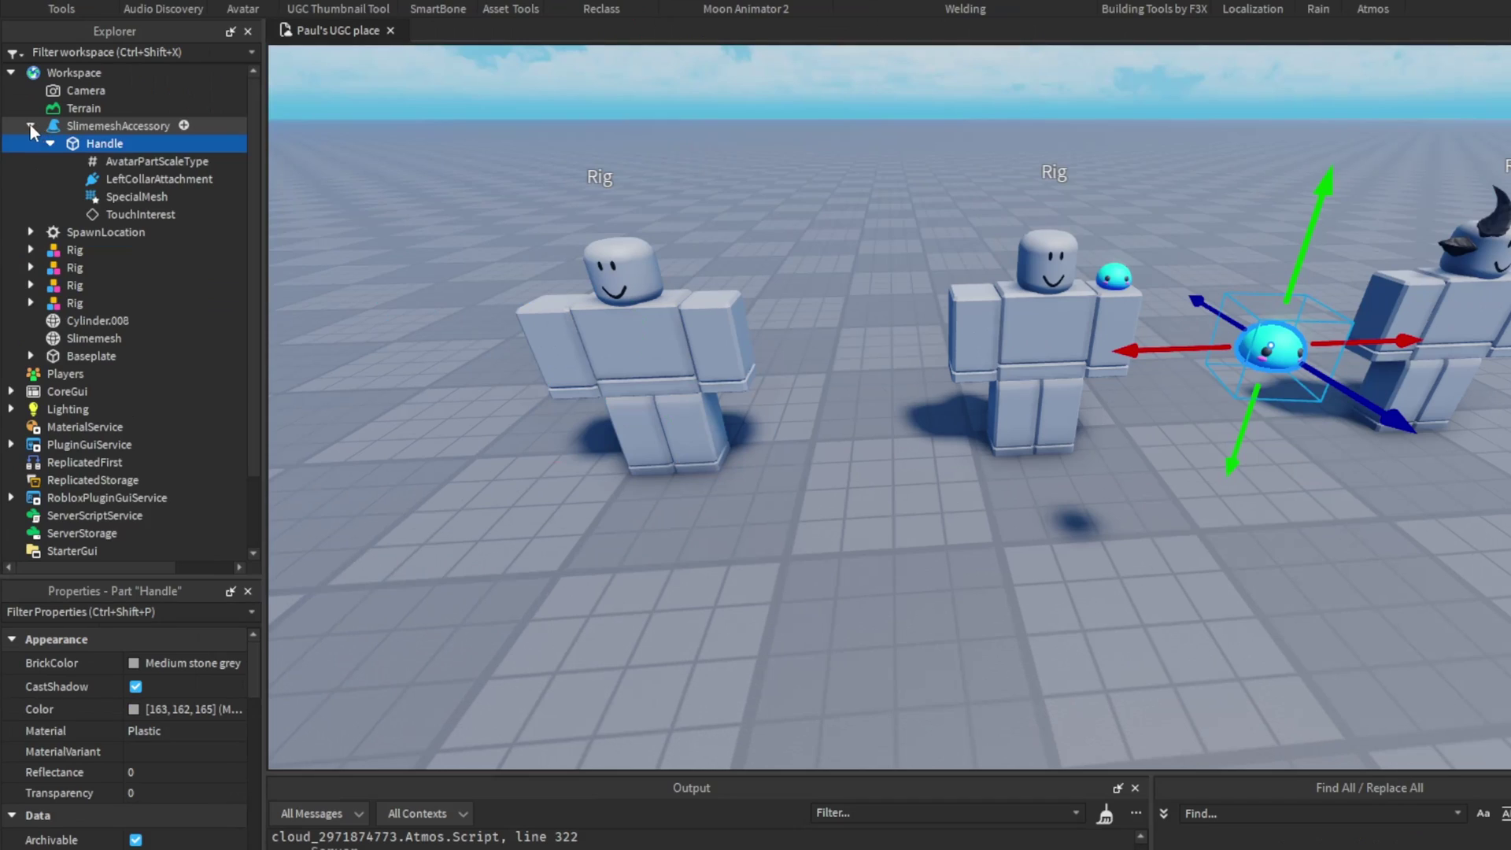
- Re-parent the SlimemeshAccessory from the Workspace to the duplicated rig and inspect its fit on the shoulder
{"action": "left_click", "coordinate": [24, 185]}
{"action": "left_click", "coordinate": [70, 186]}
{"action": "left_click", "coordinate": [55, 257]}
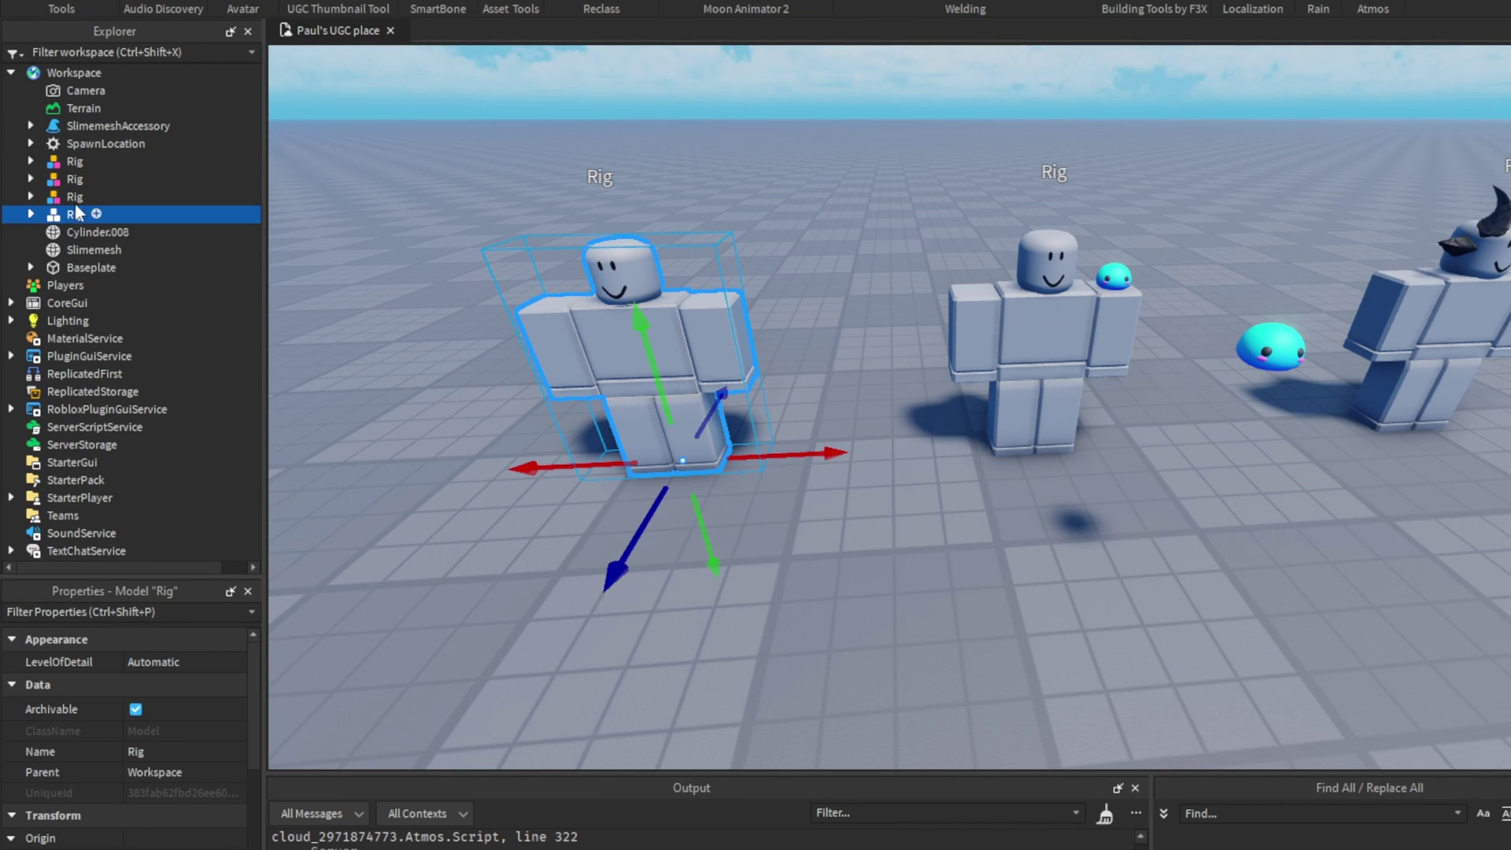
{"action": "left_click_drag", "start_coordinate": [88, 128], "coordinate": [71, 217]}
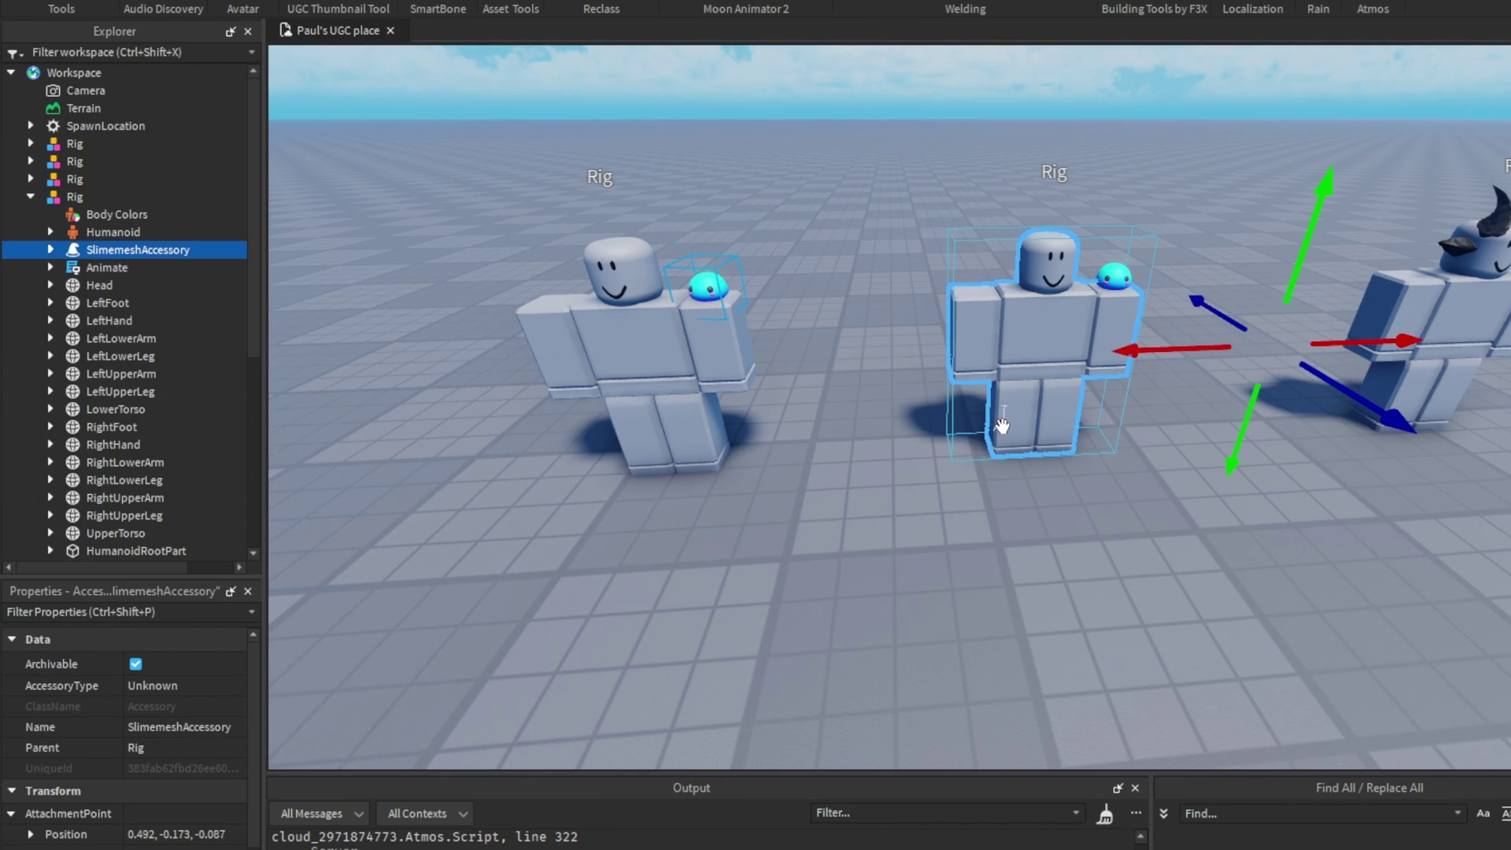
{"action": "left_click", "coordinate": [842, 390]}
{"action": "left_click", "coordinate": [665, 326]}
{"action": "key", "text": "f"}
{"action": "left_click", "coordinate": [1269, 248]}
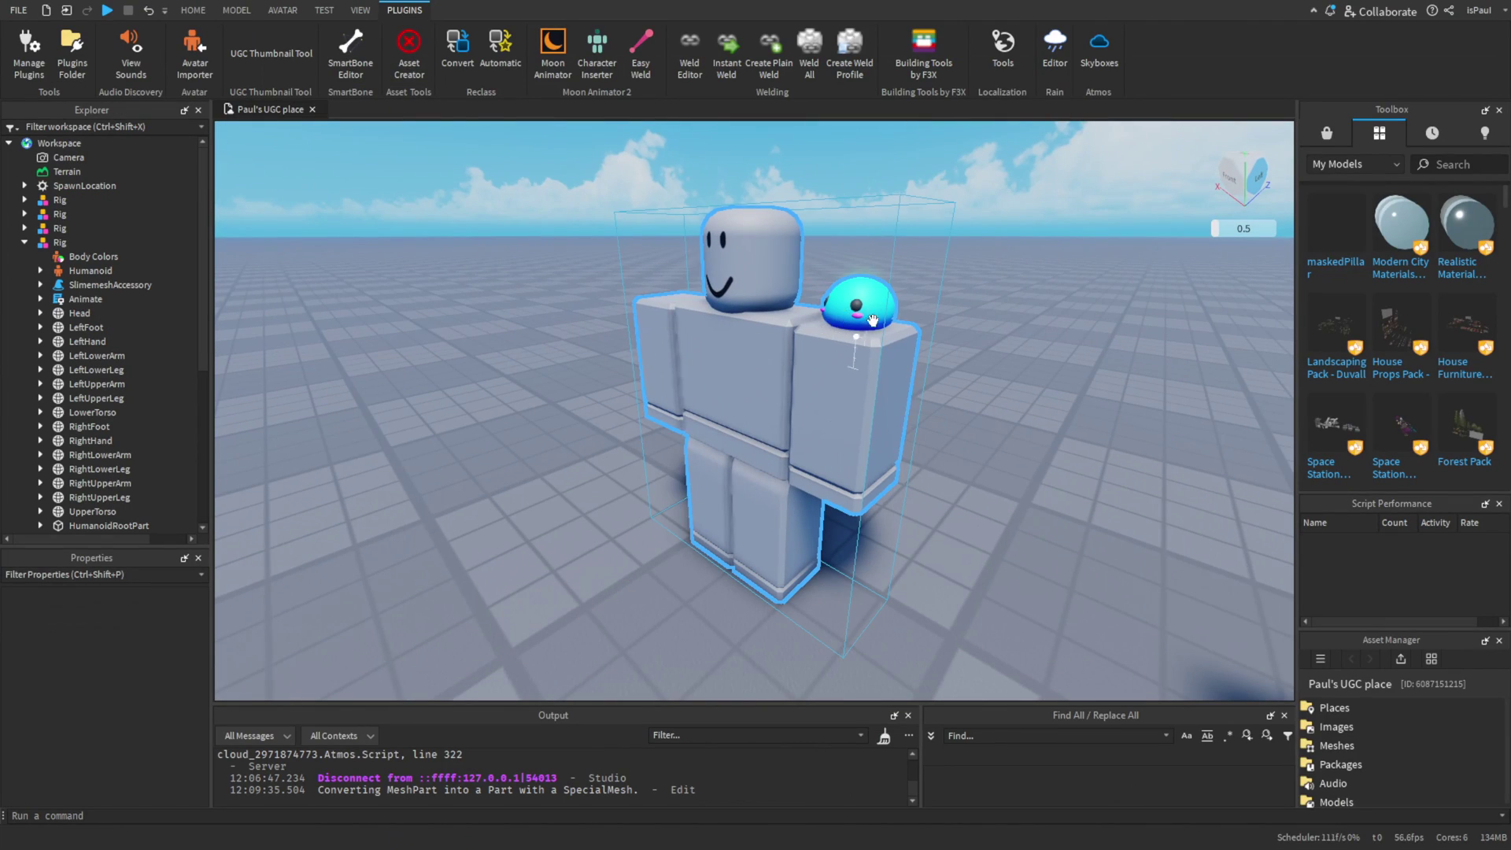
{"action": "left_click", "coordinate": [937, 337]}
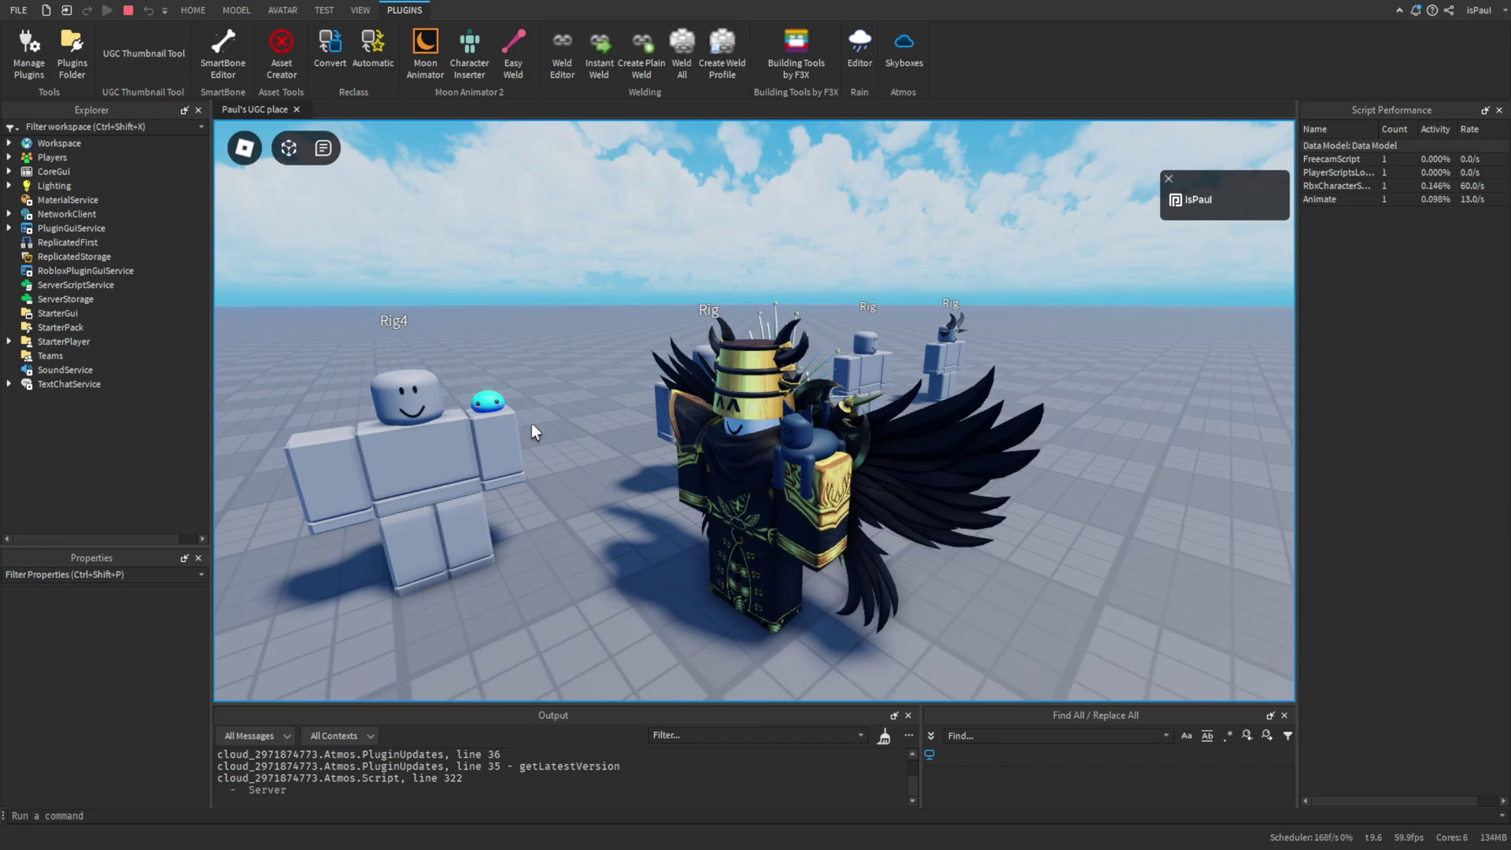
- Examine the shoulder accessories on the player's character during a playtest, including RetroCat2's LeftCollarAttachment
{"action": "right_click_drag", "start_coordinate": [531, 423], "coordinate": [563, 447]}
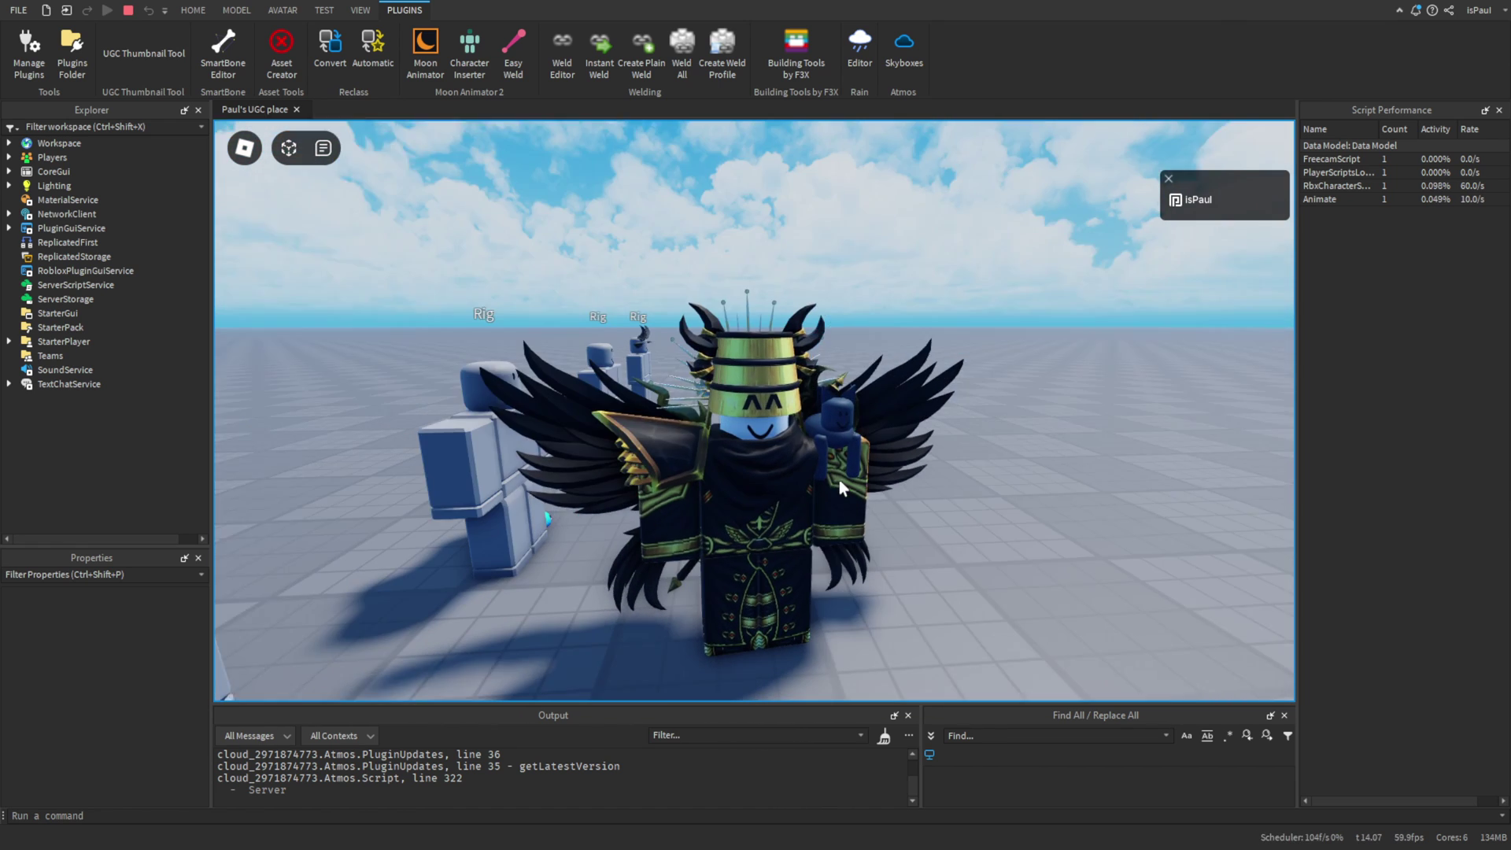
{"action": "right_click_drag", "start_coordinate": [838, 479], "coordinate": [839, 453]}
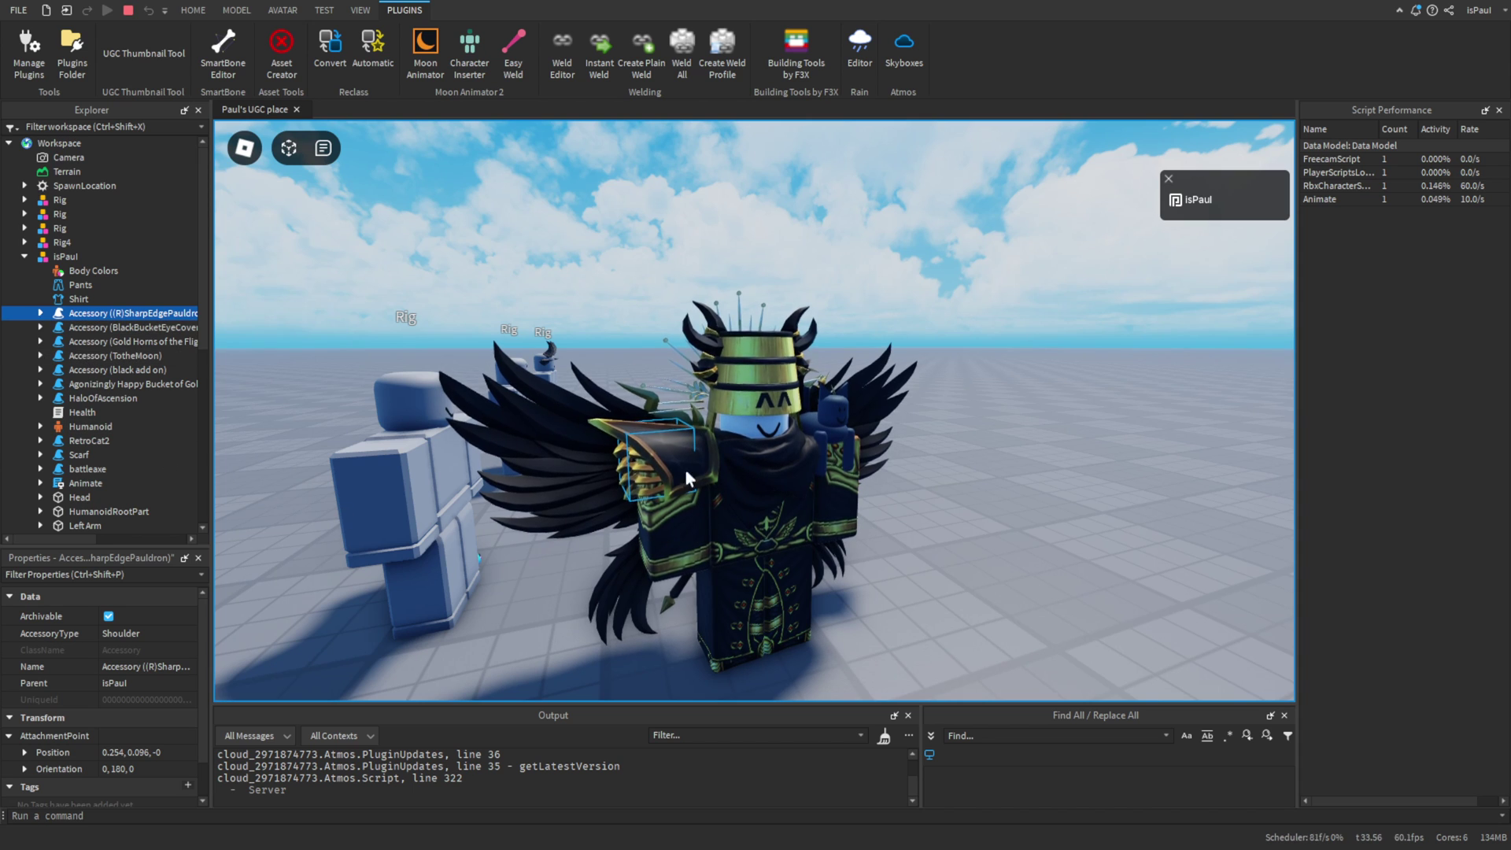
{"action": "right_click_drag", "start_coordinate": [653, 450], "coordinate": [673, 481]}
{"action": "key", "text": "s"}
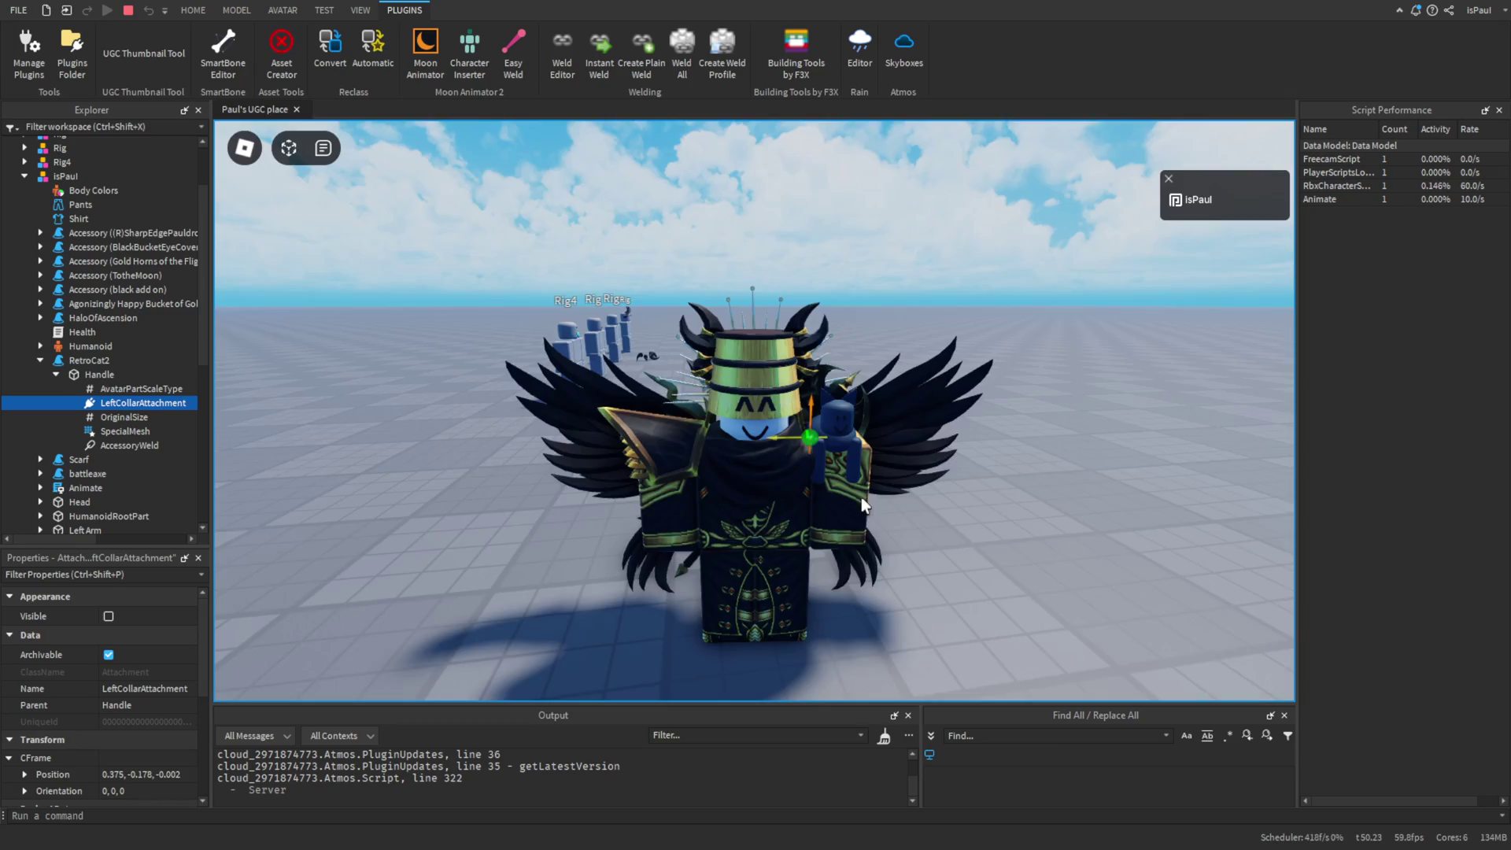
{"action": "right_click_drag", "start_coordinate": [863, 504], "coordinate": [802, 503]}
- Switch the playtest to the server view and delete the RetroCat2 accessory from the player's character
{"action": "left_click", "coordinate": [193, 10]}
{"action": "left_click", "coordinate": [709, 59]}
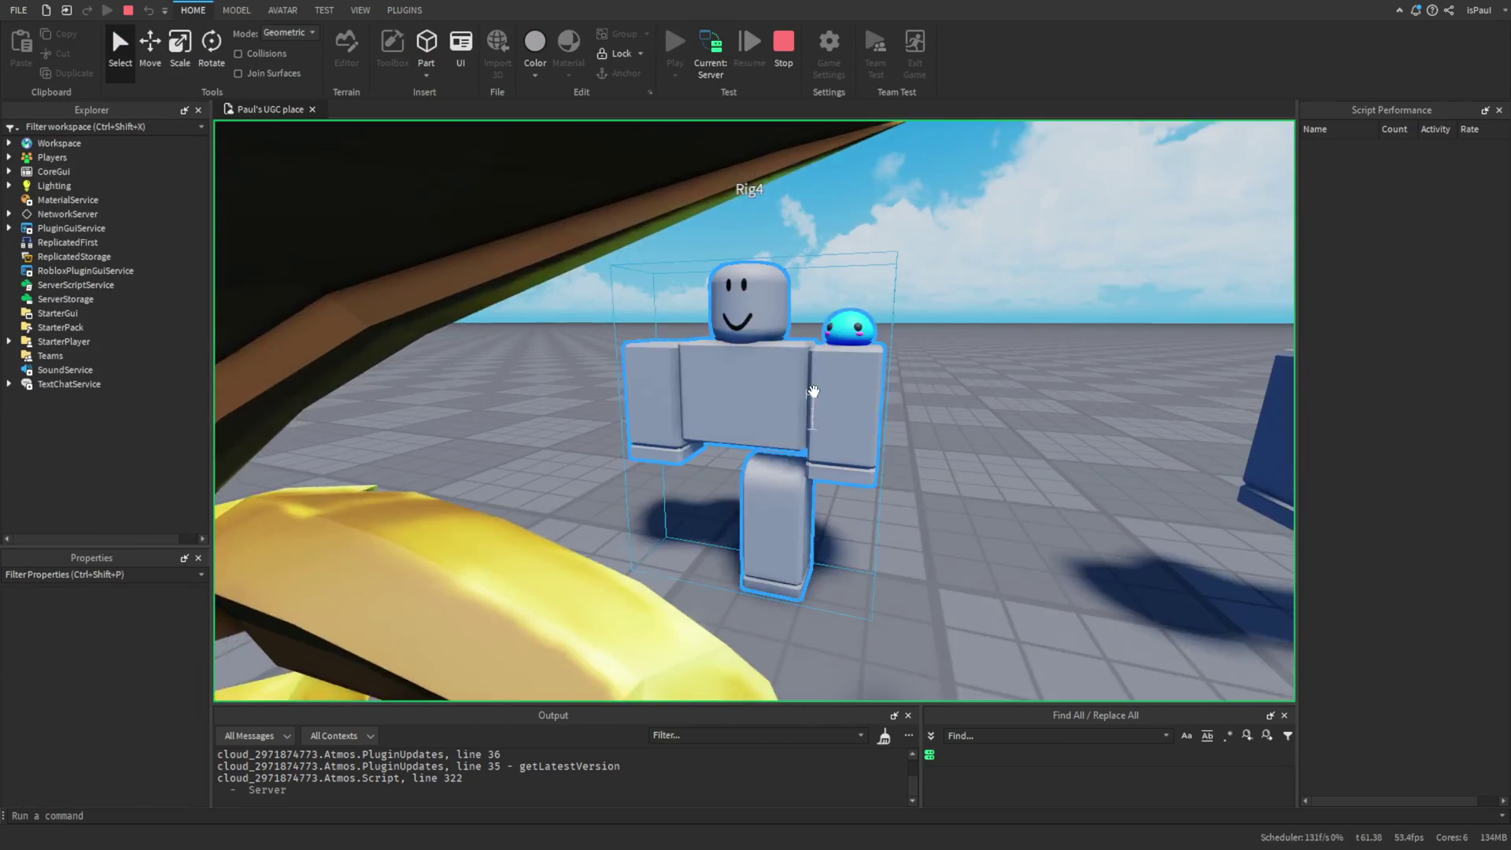
{"action": "key", "text": "s"}
{"action": "right_click_drag", "start_coordinate": [812, 397], "coordinate": [813, 393]}
{"action": "left_click", "coordinate": [762, 371]}
{"action": "left_click", "coordinate": [25, 258]}
{"action": "scroll", "coordinate": [87, 339], "scroll_direction": "down", "scroll_amount": 2}
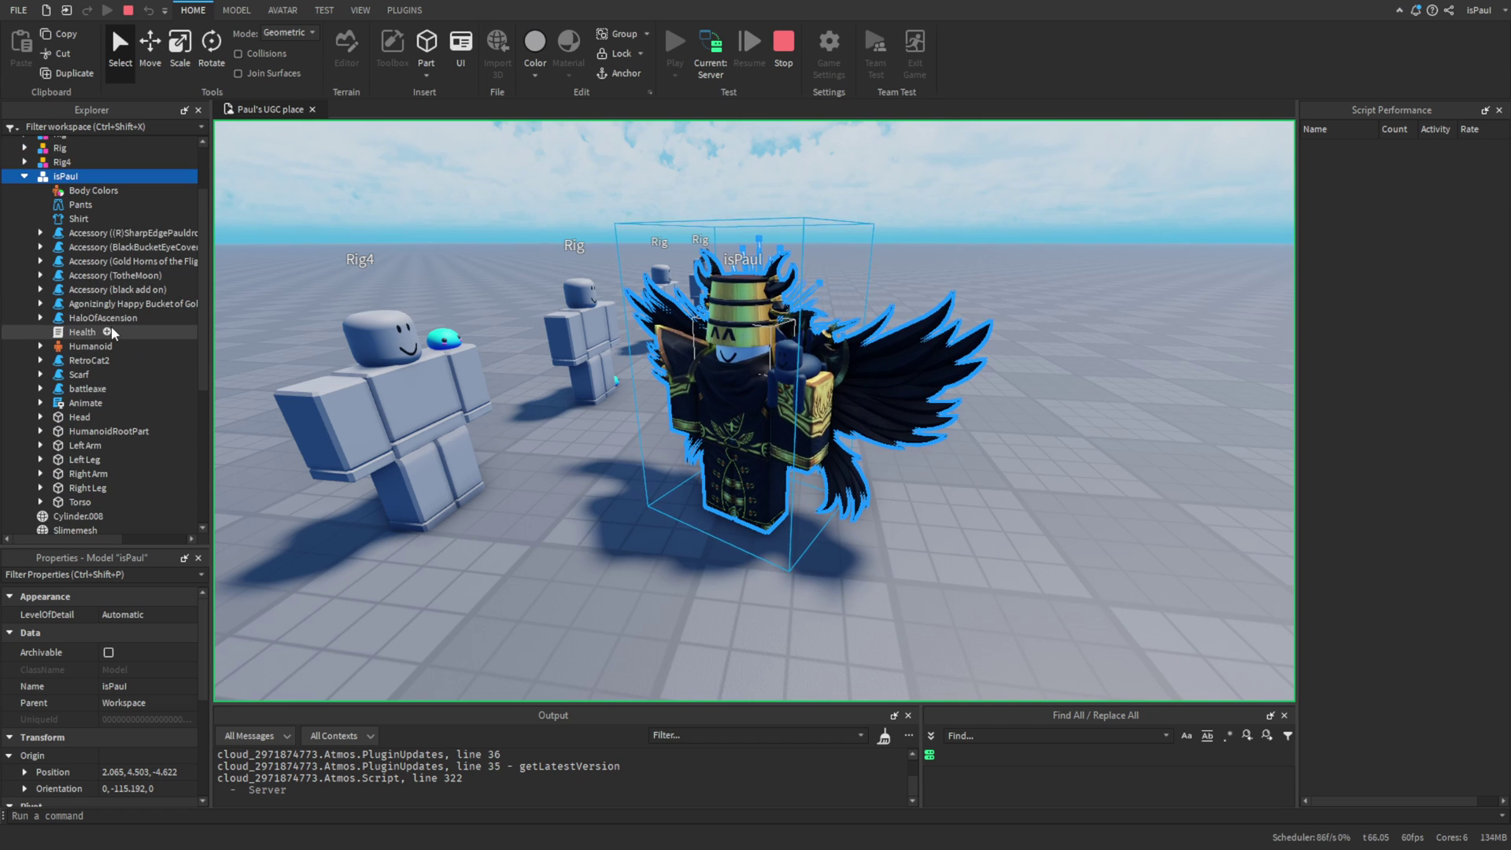
{"action": "left_click", "coordinate": [79, 367]}
{"action": "key", "text": "Delete"}
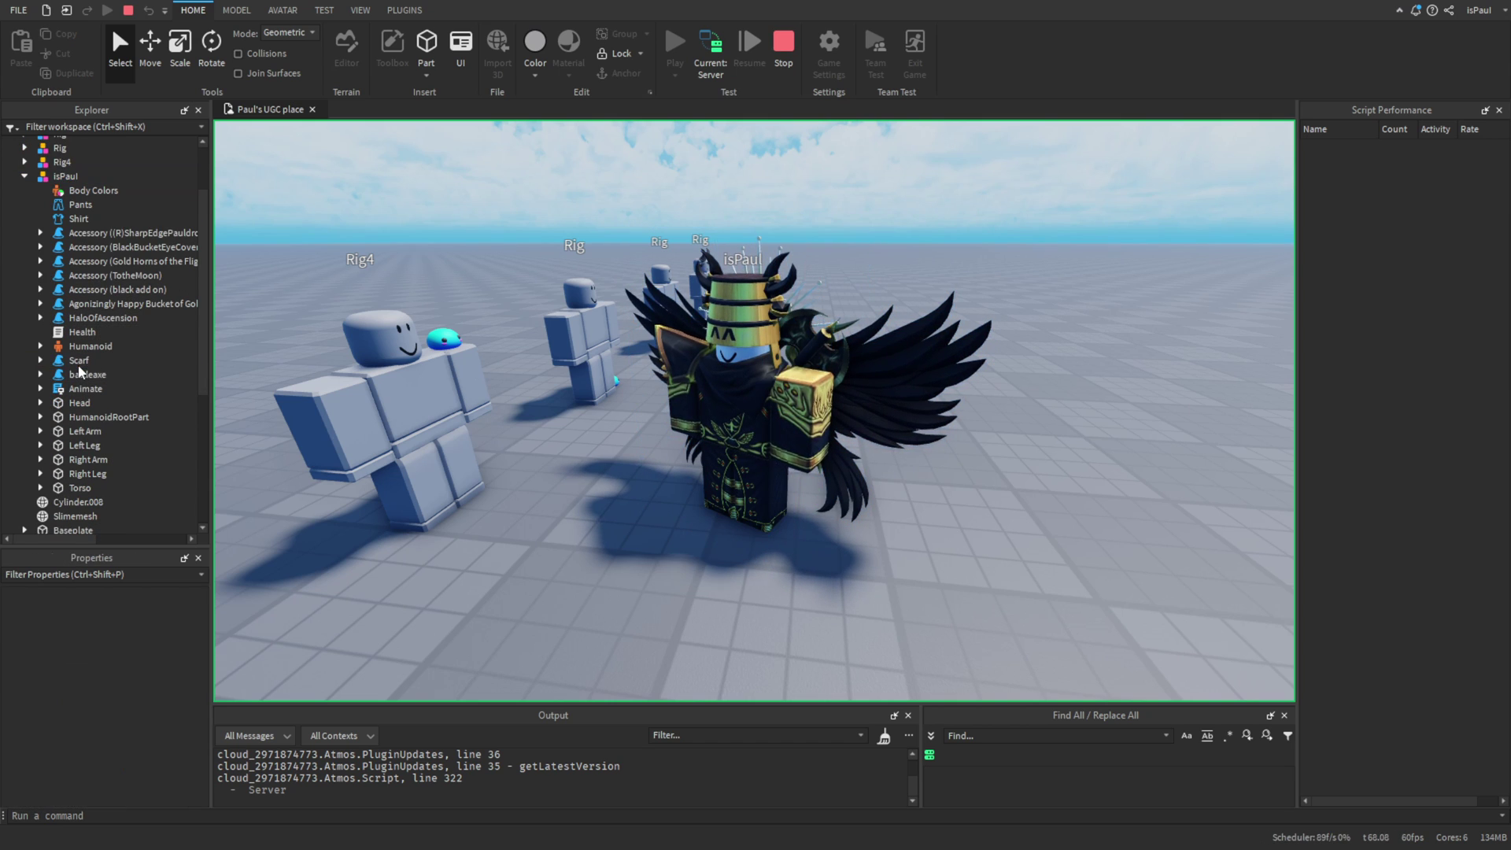
- Re-parent the SlimemeshAccessory from Rig4 to the player's character in the server view
{"action": "left_click", "coordinate": [454, 370]}
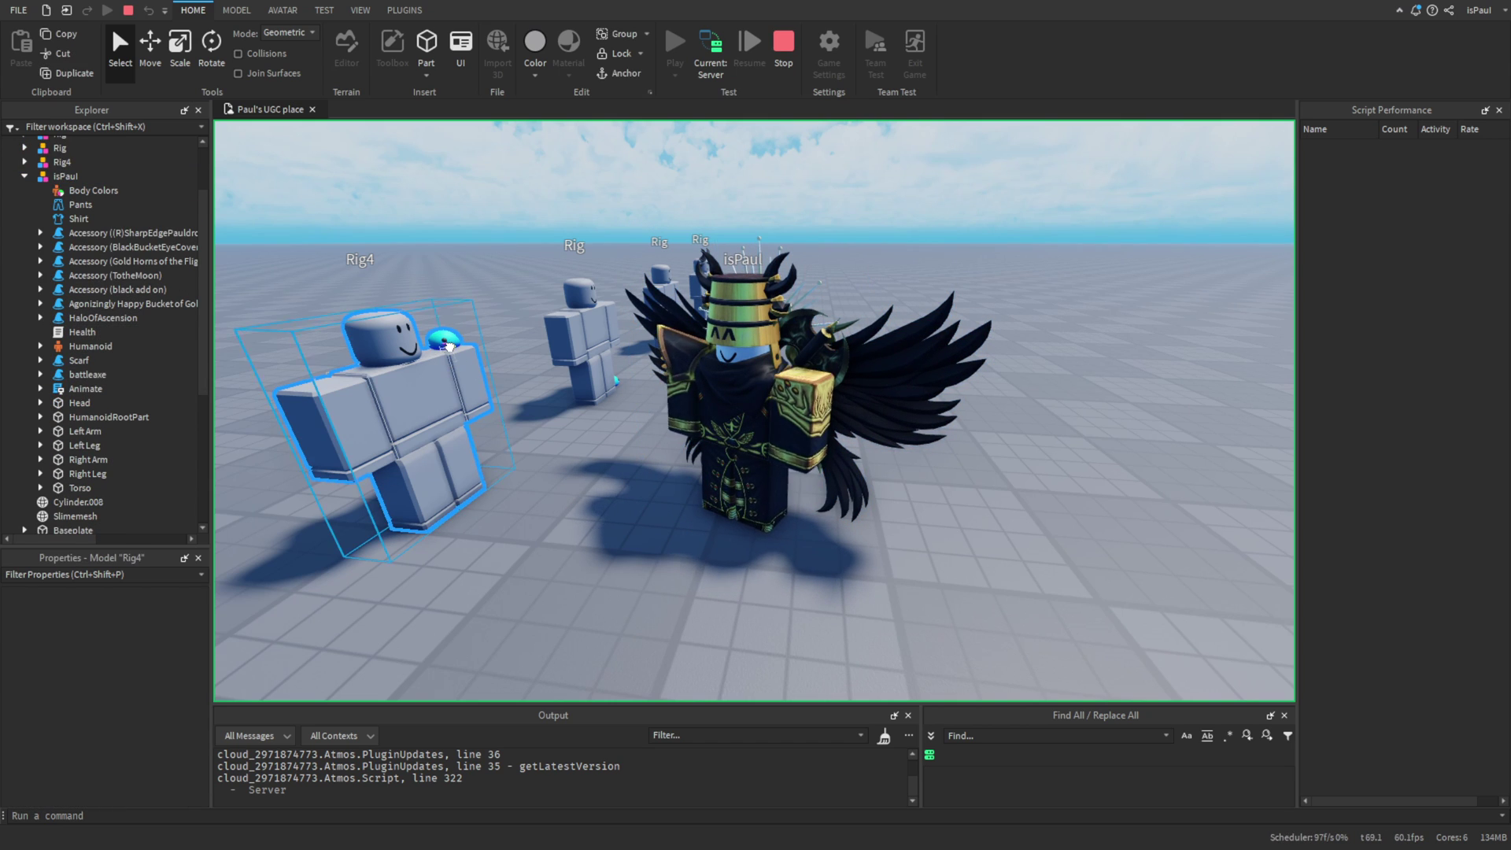
{"action": "left_click", "coordinate": [25, 175]}
{"action": "left_click", "coordinate": [25, 229]}
{"action": "scroll", "coordinate": [92, 241], "scroll_direction": "up", "scroll_amount": 1}
{"action": "mouse_move", "coordinate": [83, 271]}
{"action": "left_mouse_down"}
{"action": "mouse_move", "coordinate": [95, 231]}
{"action": "mouse_move", "coordinate": [131, 331]}
{"action": "mouse_move", "coordinate": [93, 263]}
{"action": "left_mouse_up"}
{"action": "scroll", "coordinate": [95, 231], "scroll_direction": "down", "scroll_amount": 7}
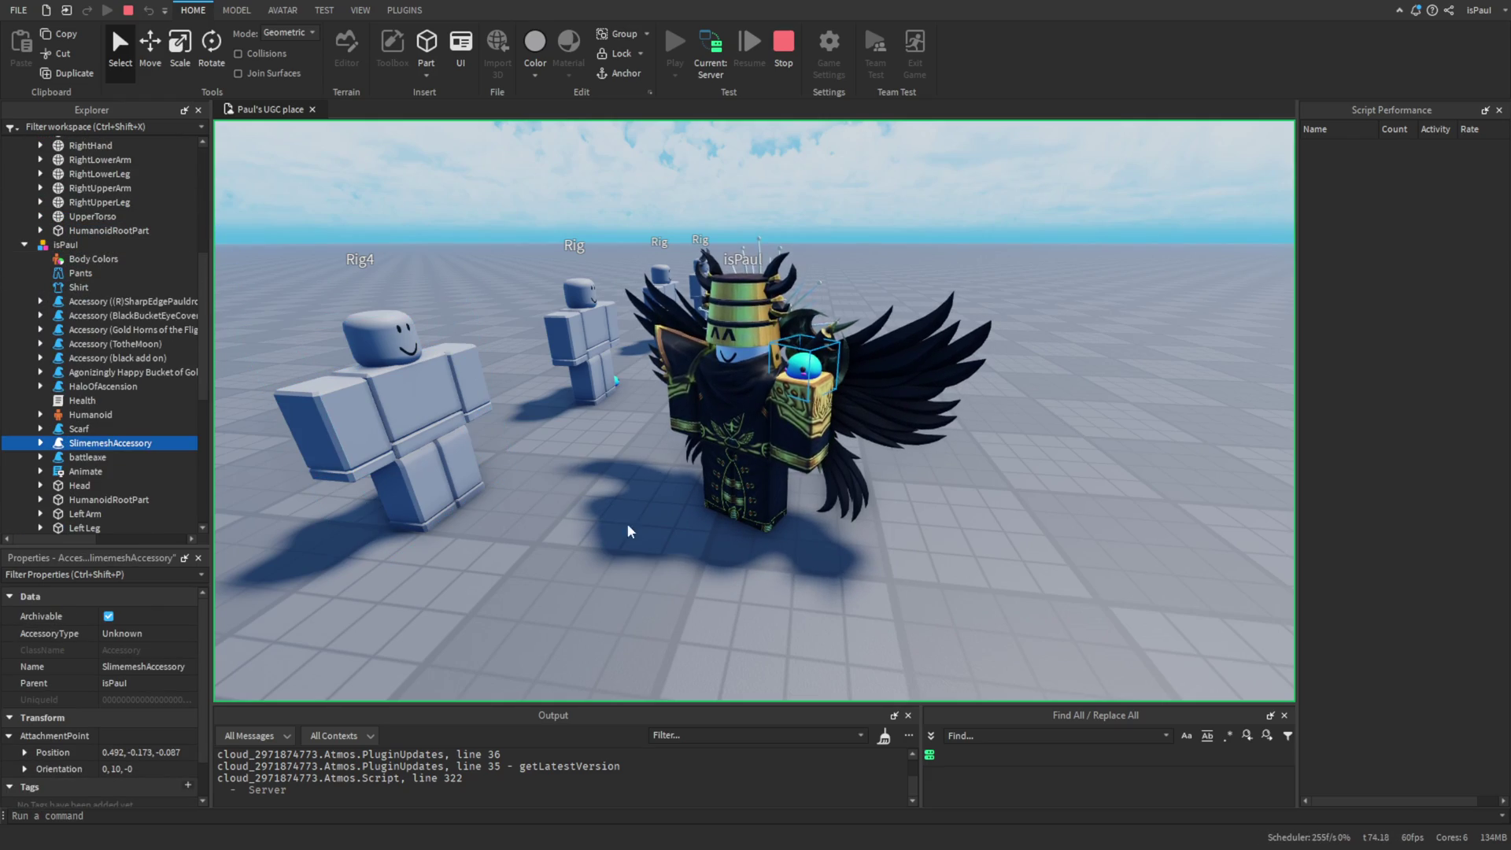
- Return to the client view and walk the character around to inspect the slime on its shoulder
{"action": "left_click", "coordinate": [709, 48]}
{"action": "scroll", "coordinate": [1039, 417], "scroll_direction": "down", "scroll_amount": 4}
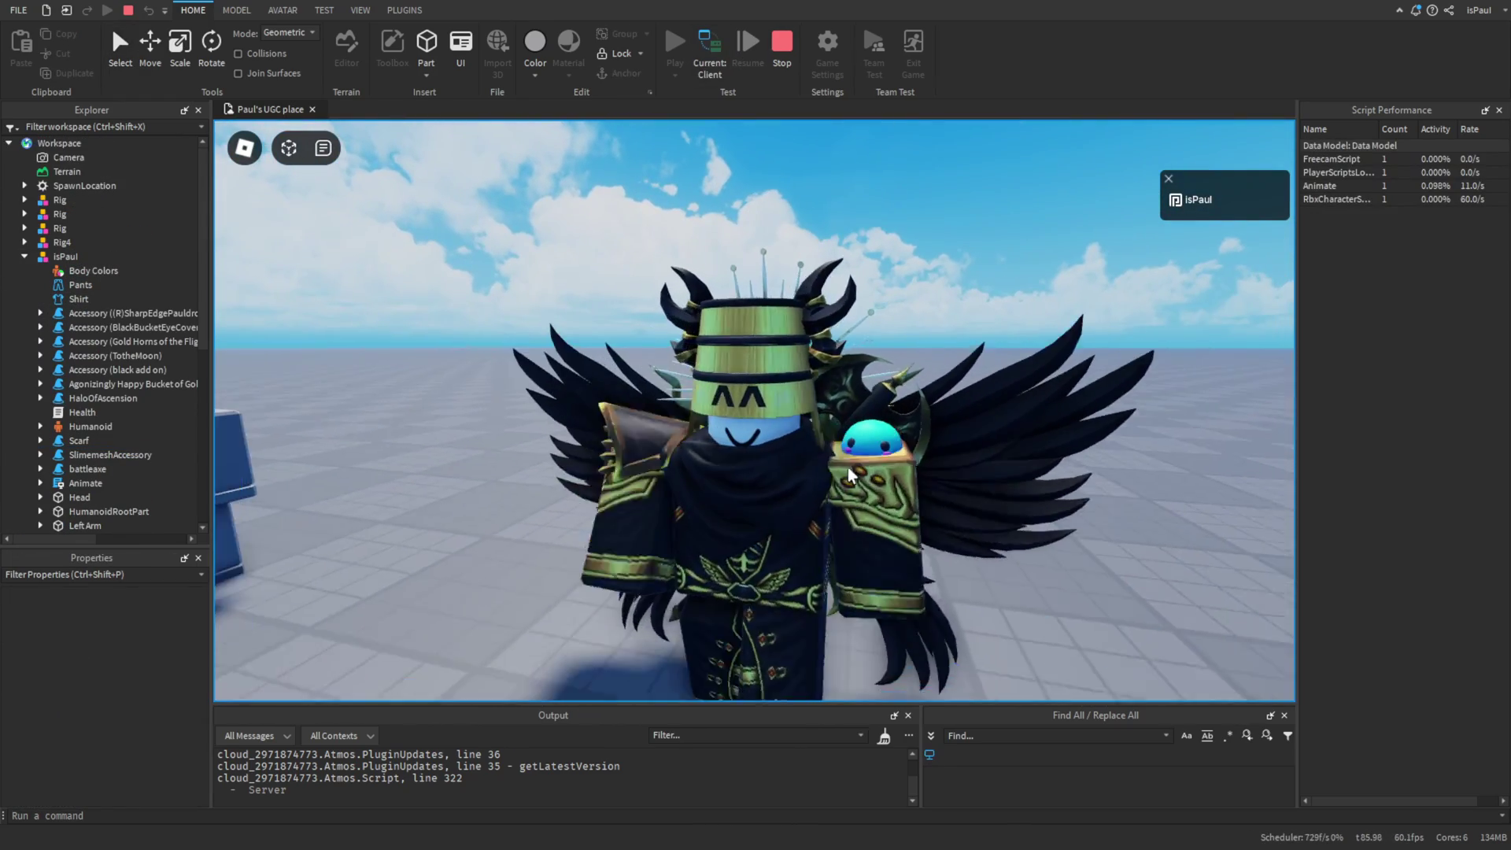
{"action": "key", "text": "s"}
{"action": "right_click_drag", "start_coordinate": [1039, 417], "coordinate": [833, 473]}
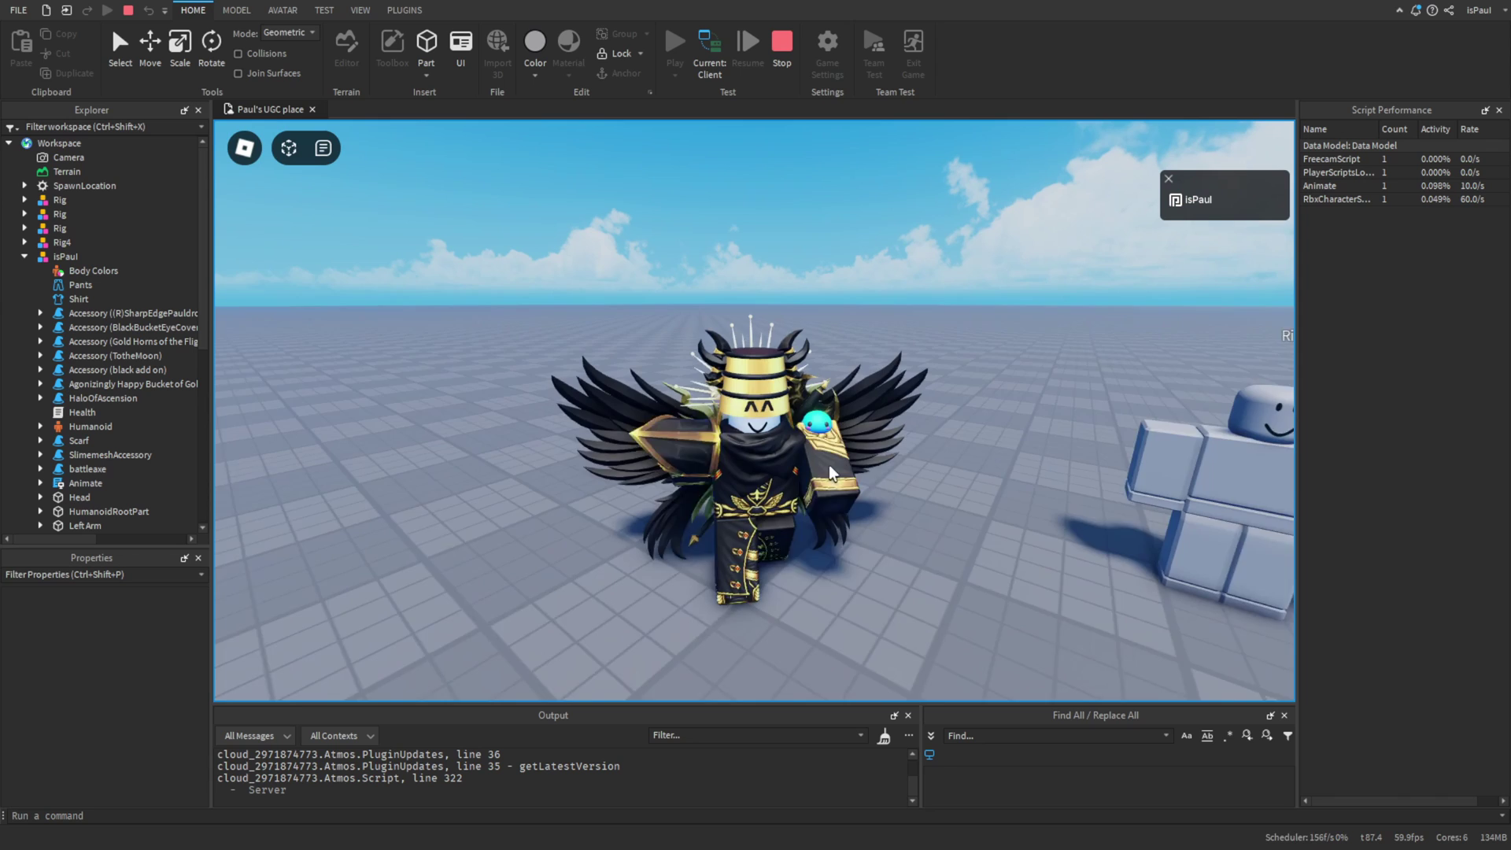
{"action": "key", "text": "d"}
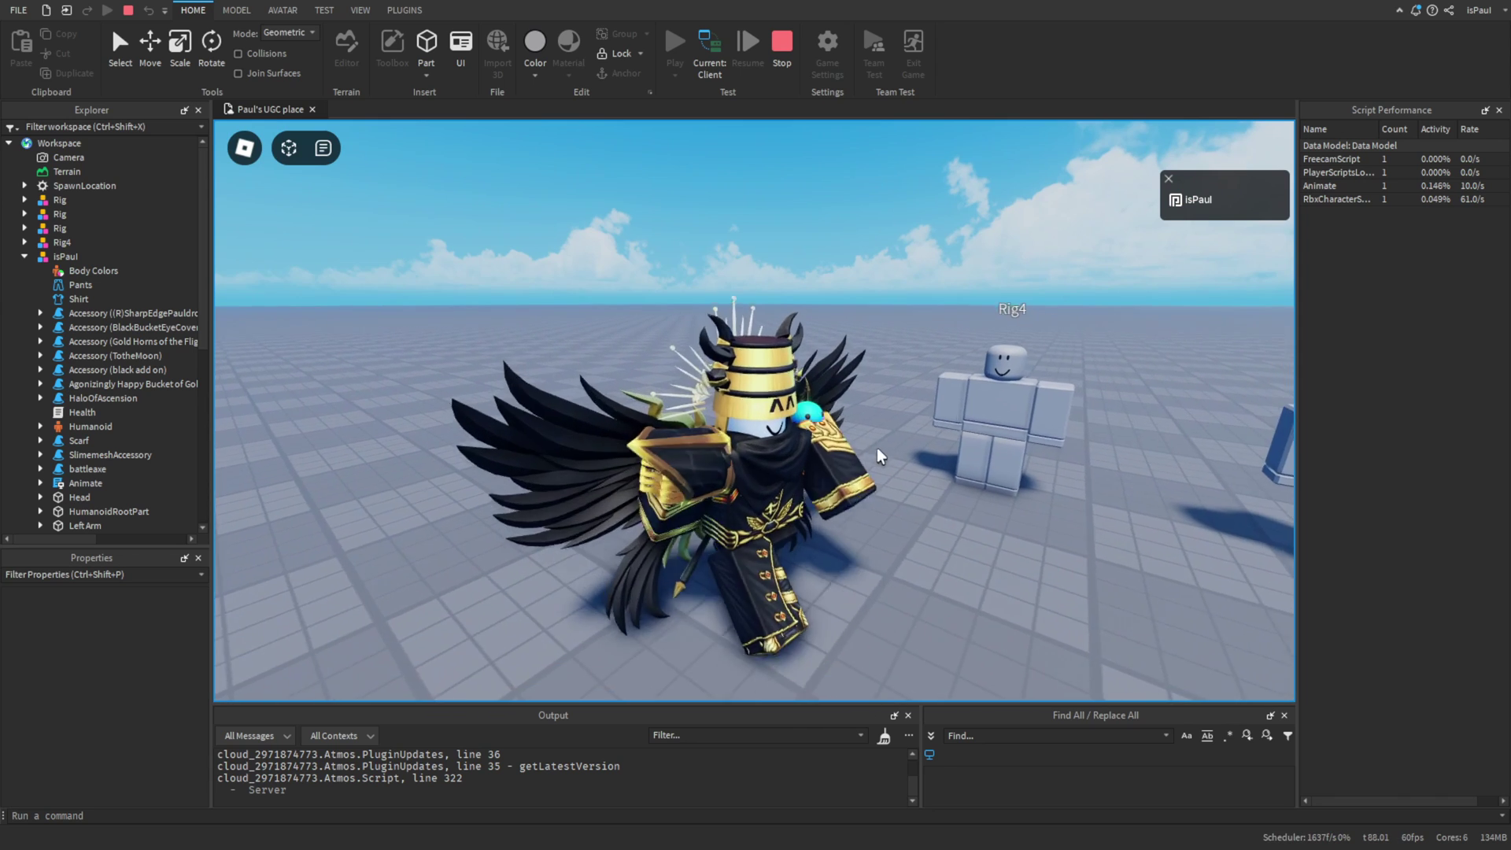
{"action": "key", "text": "a"}
{"action": "left_click_drag", "start_coordinate": [91, 287], "coordinate": [57, 152]}
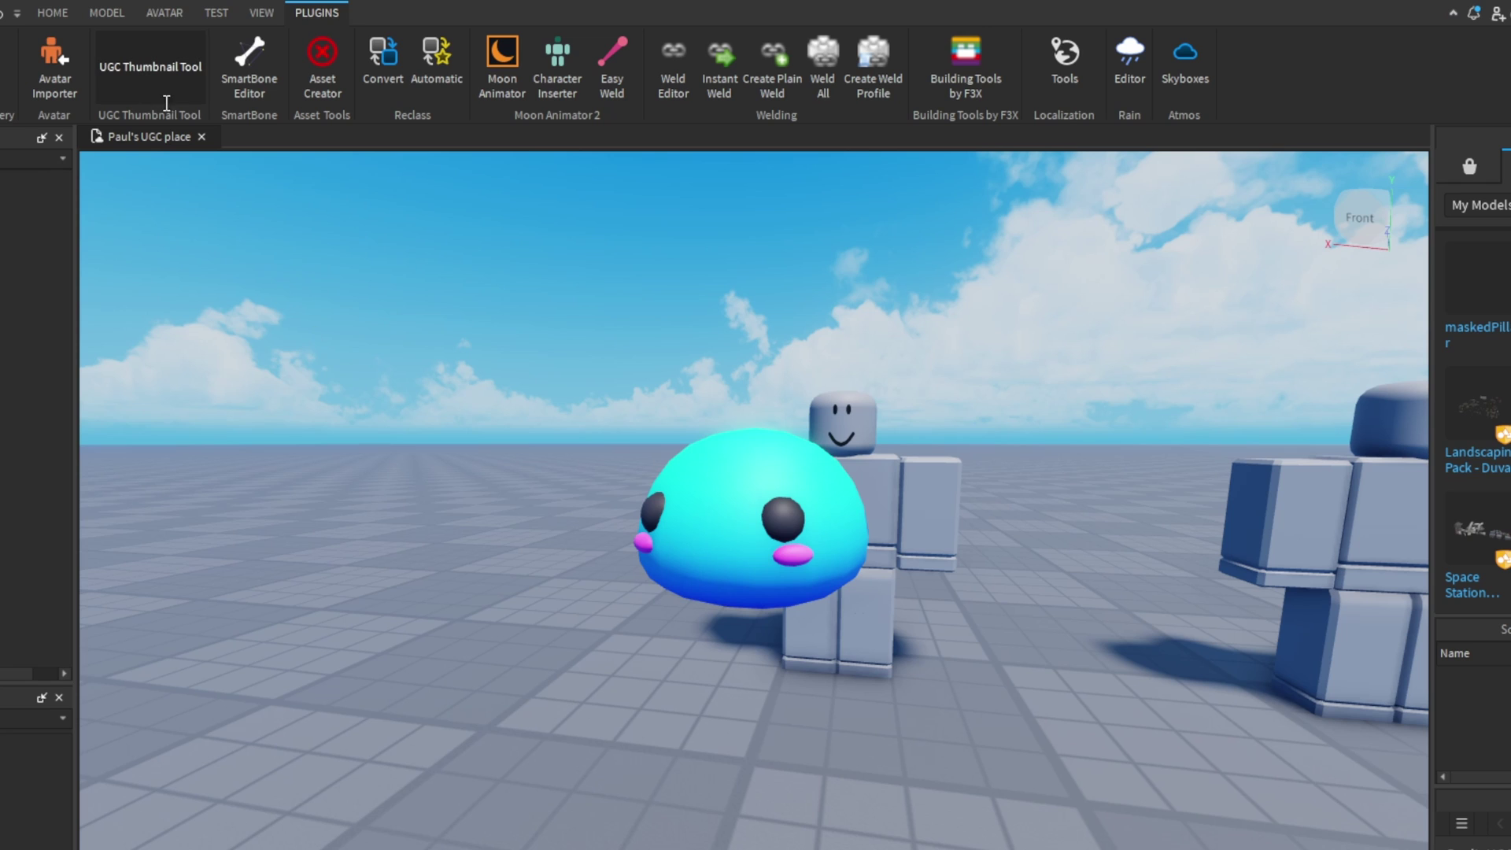
- Use the UGC Thumbnail Tool to frame the slime accessory, accept the camera view, and select its ThumbnailCameraValue
{"action": "left_click", "coordinate": [154, 76]}
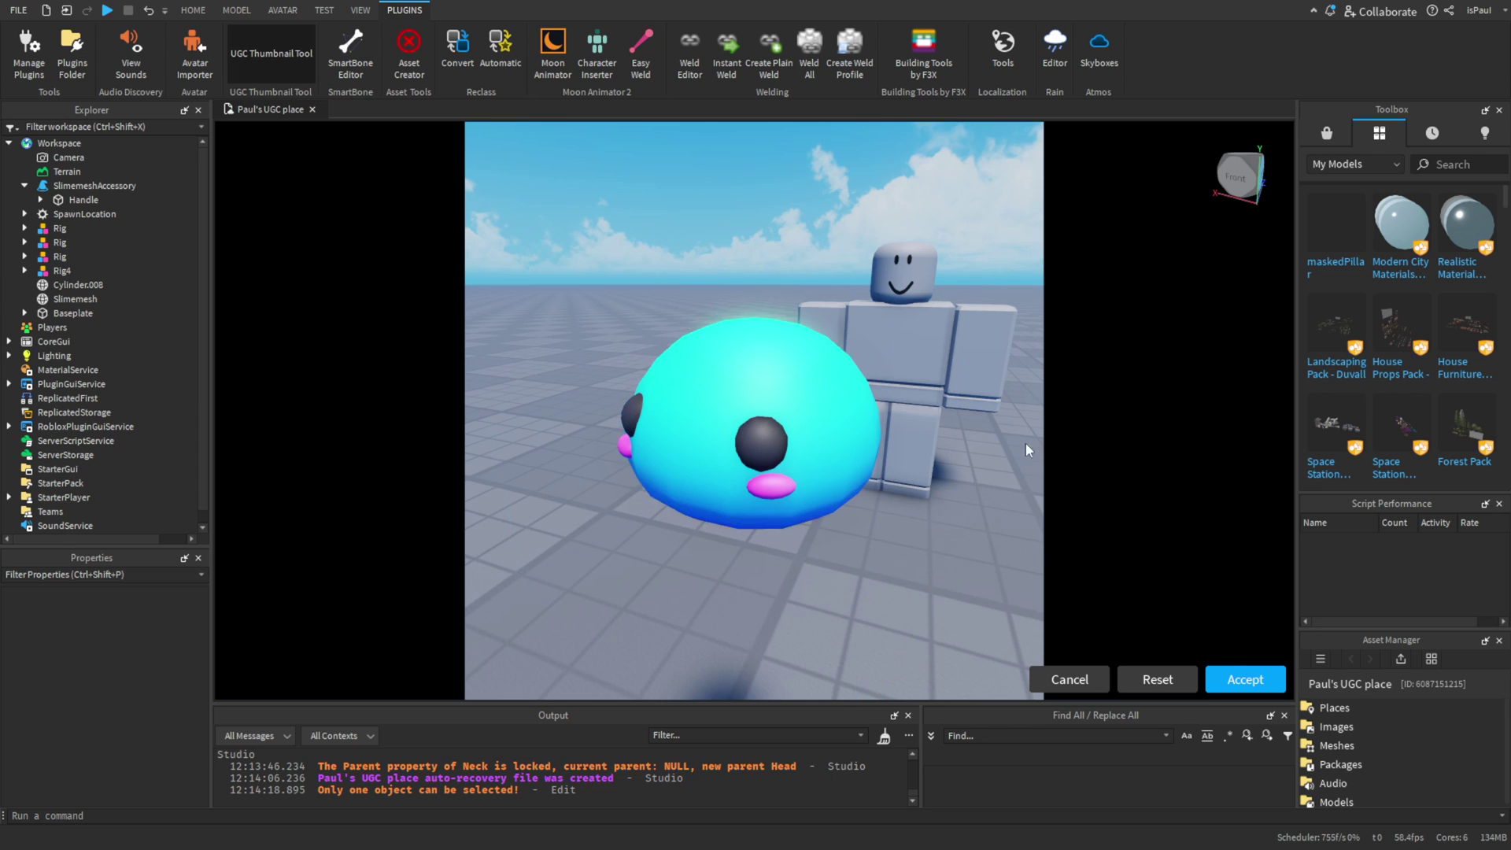
{"action": "scroll", "coordinate": [951, 559], "scroll_direction": "up", "scroll_amount": 6}
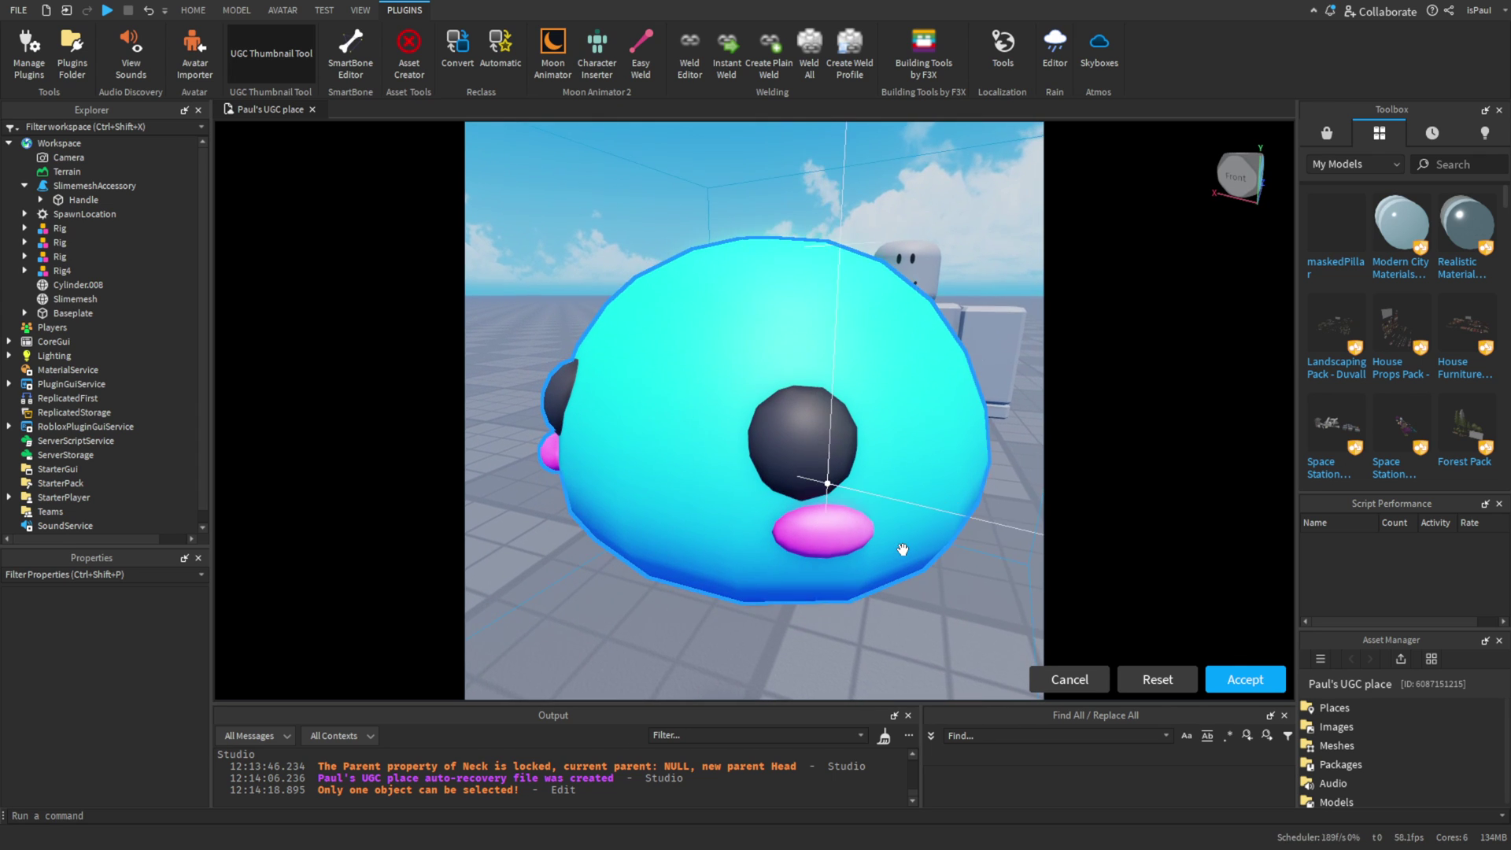
{"action": "scroll", "coordinate": [903, 550], "scroll_direction": "down", "scroll_amount": 4}
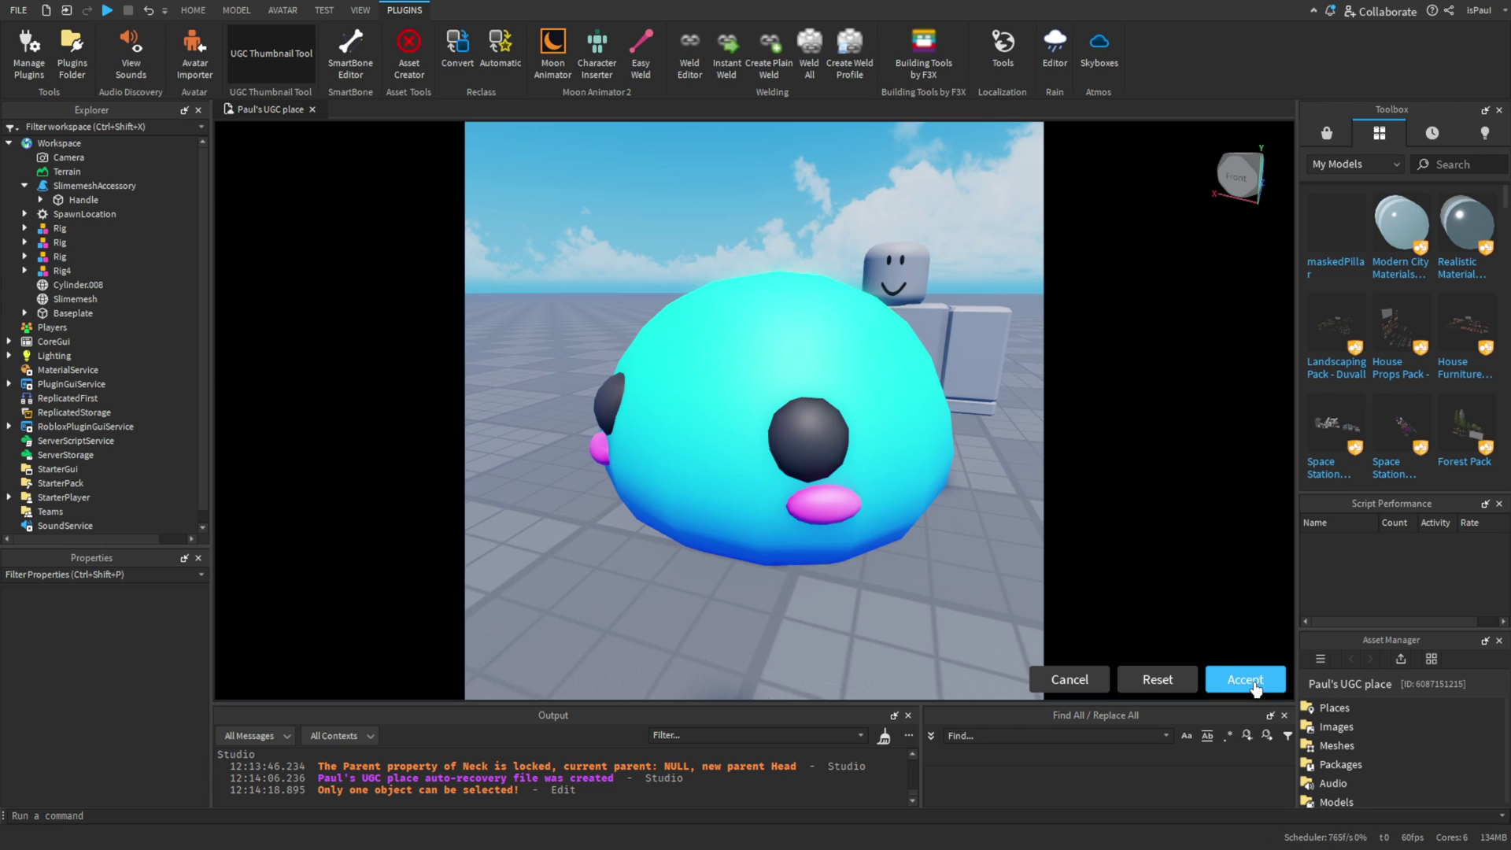
{"action": "left_click", "coordinate": [1251, 682]}
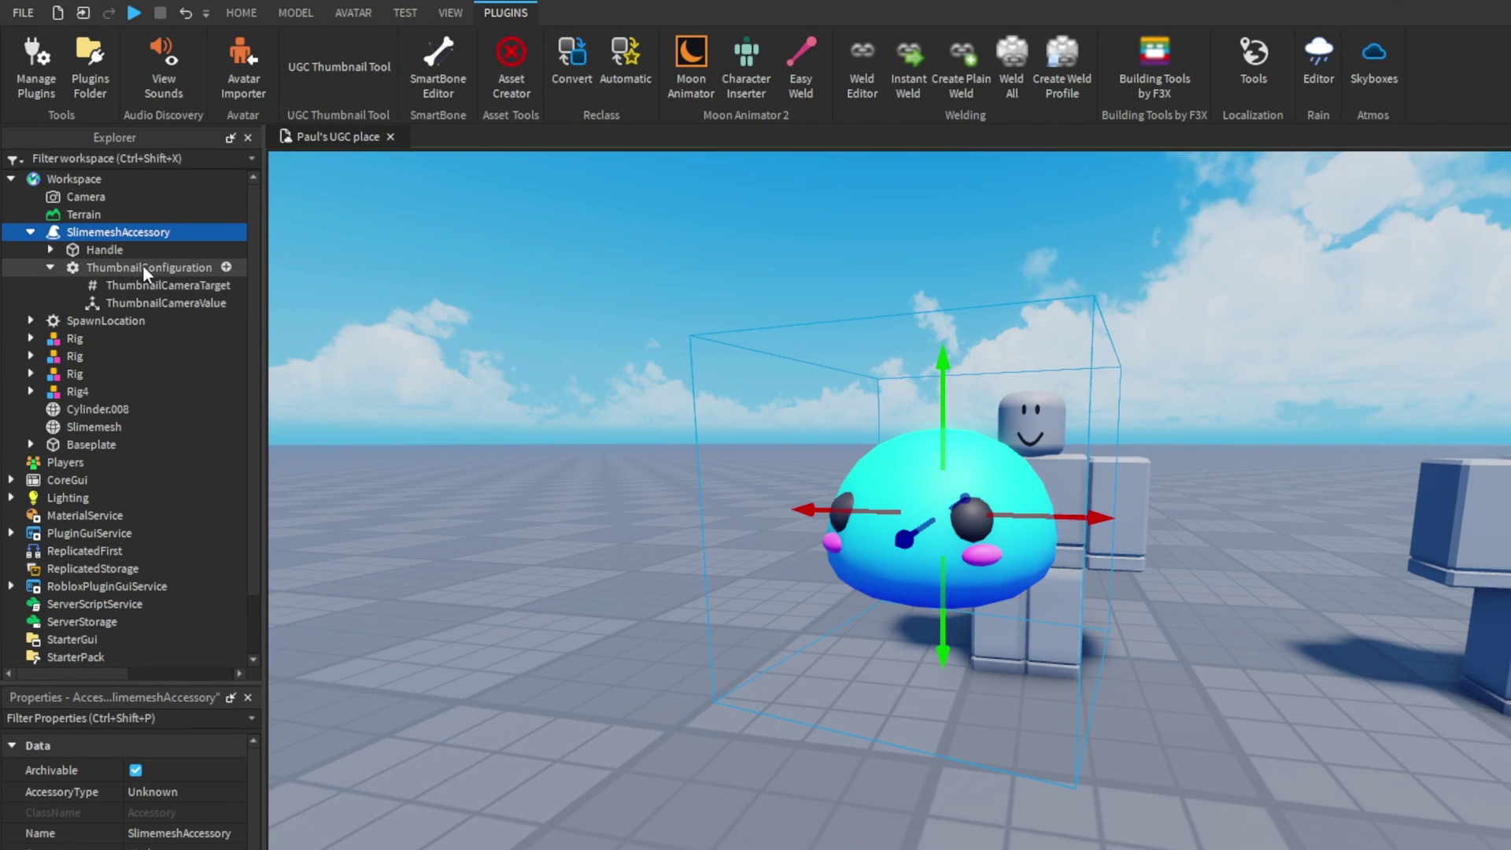
{"action": "left_click", "coordinate": [163, 301]}
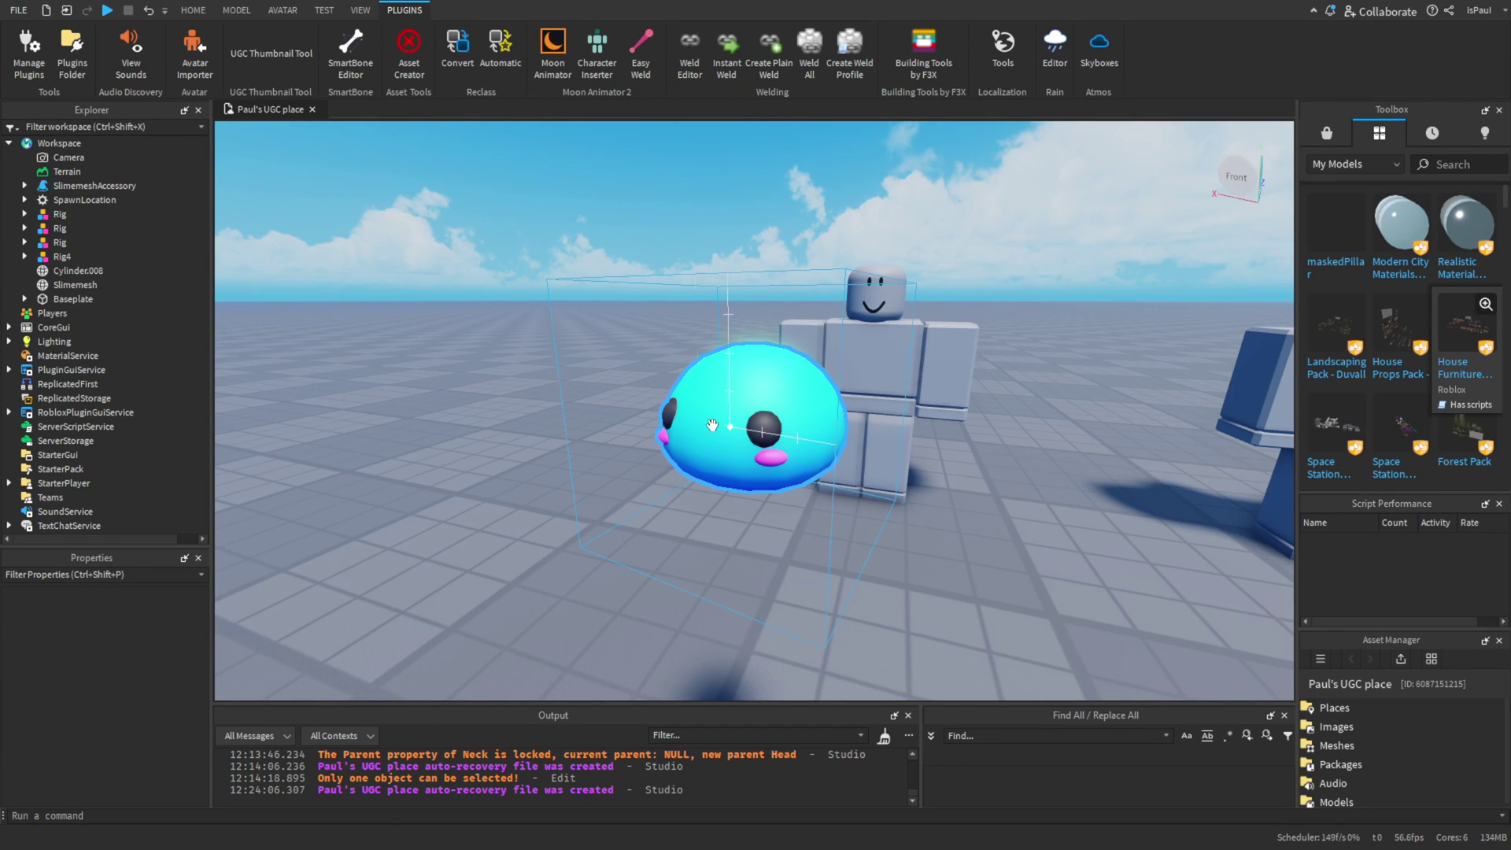
- Select SlimemeshAccessory and open its asset configuration for saving to Roblox
{"action": "left_click", "coordinate": [720, 425]}
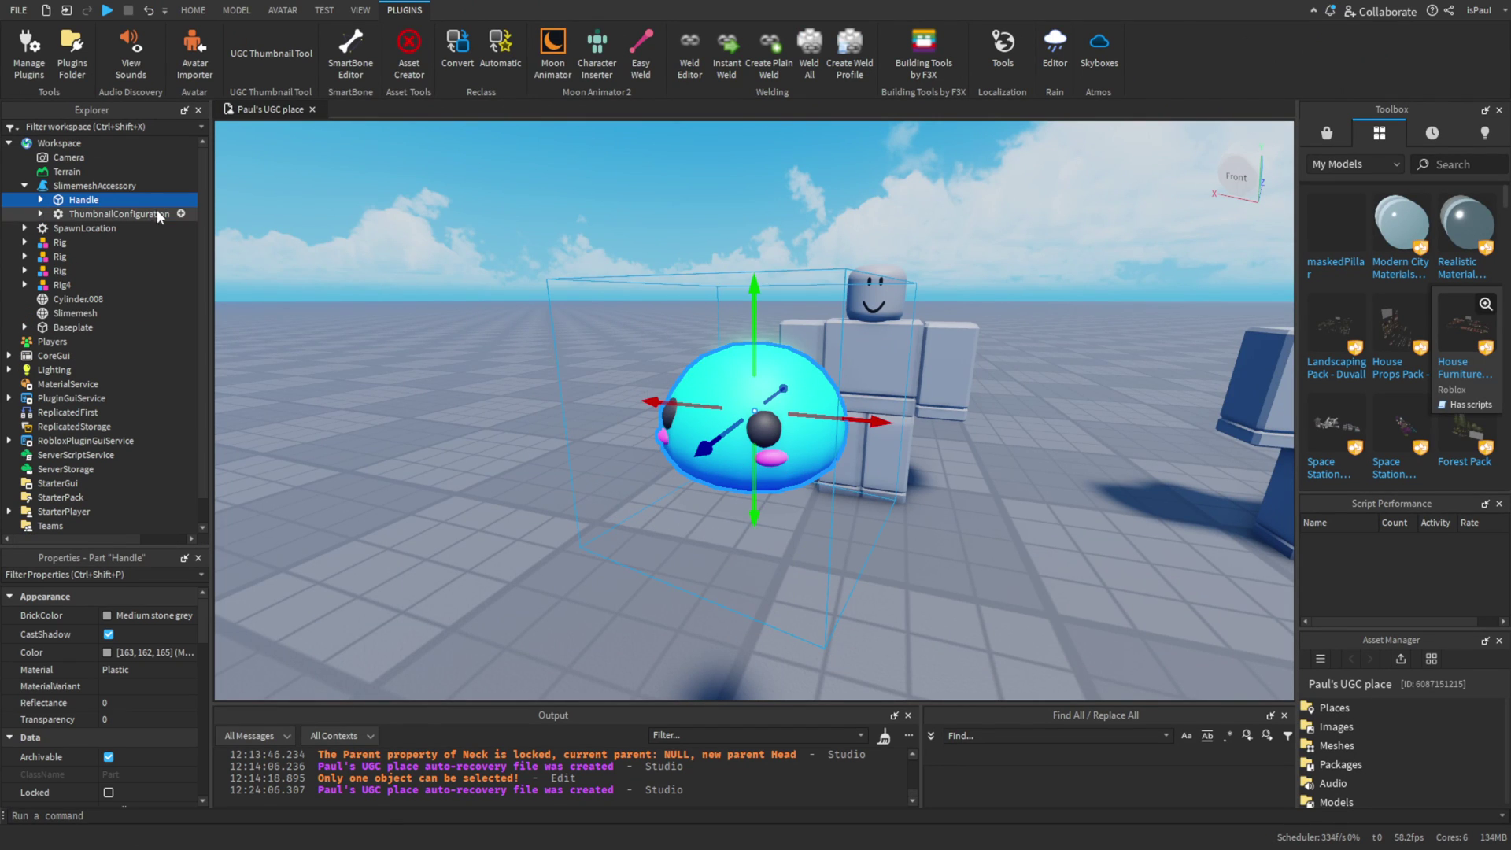
{"action": "left_click", "coordinate": [61, 185]}
{"action": "left_click", "coordinate": [32, 128]}
{"action": "right_click", "coordinate": [81, 124]}
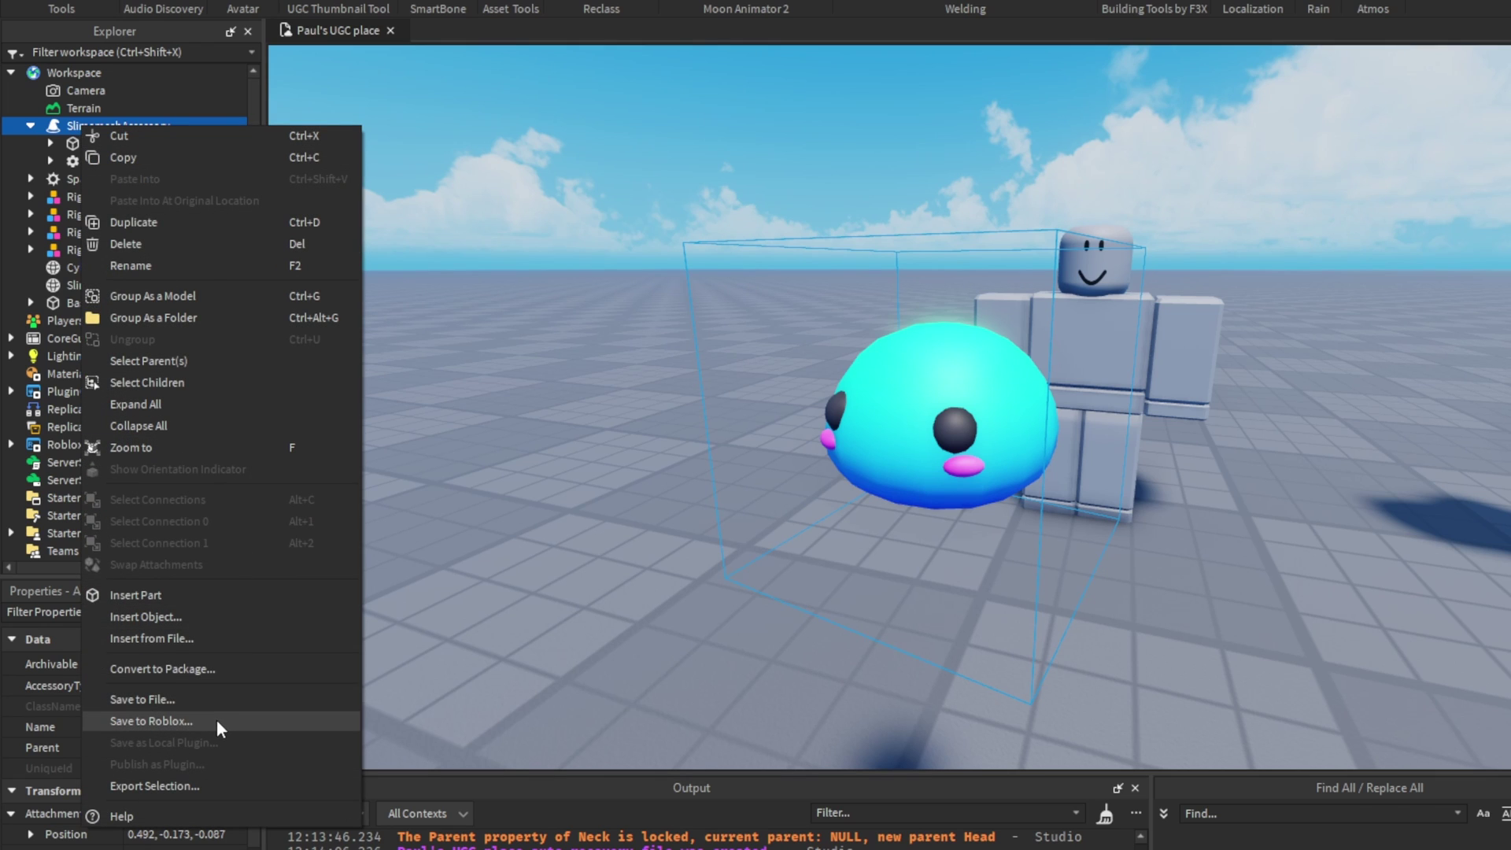
{"action": "left_click", "coordinate": [215, 720]}
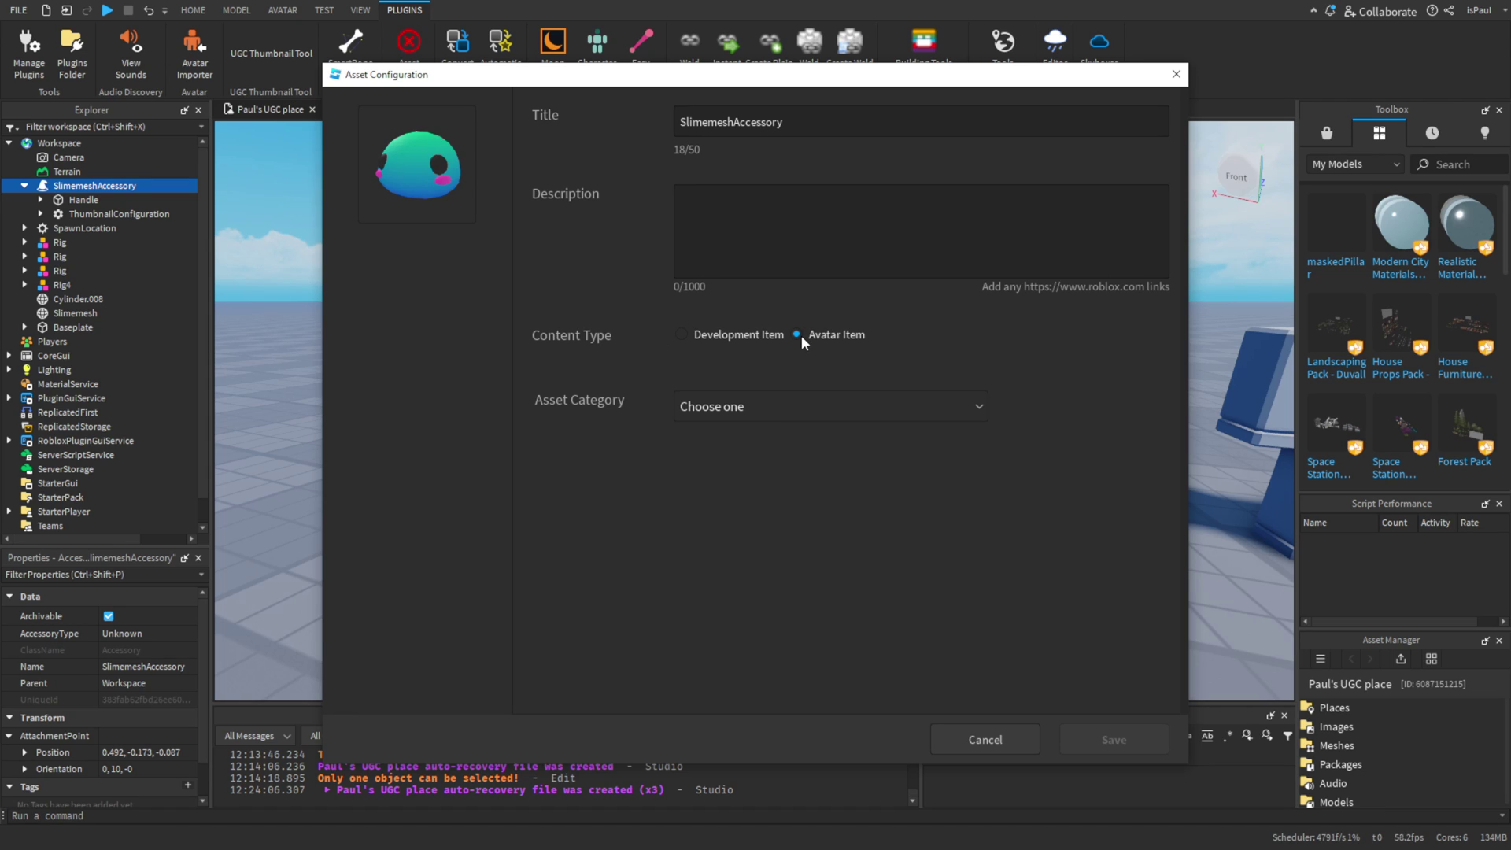
- Try to configure the asset as an Avatar Item in the Shoulder Accessory category
{"action": "left_click", "coordinate": [747, 411]}
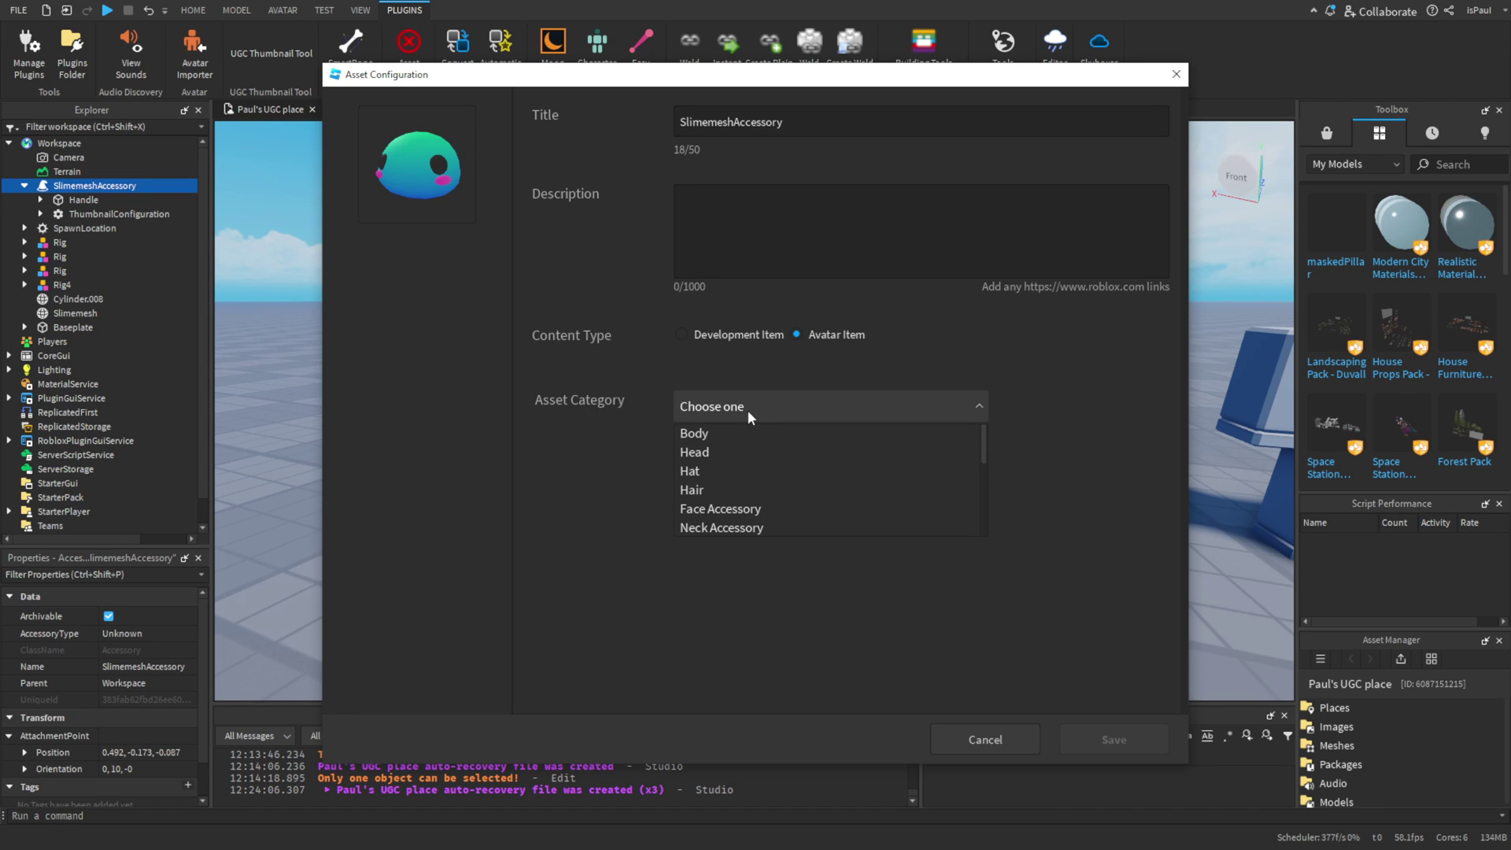
{"action": "scroll", "coordinate": [979, 474], "scroll_direction": "down", "scroll_amount": 2}
{"action": "scroll", "coordinate": [980, 476], "scroll_direction": "down", "scroll_amount": 1}
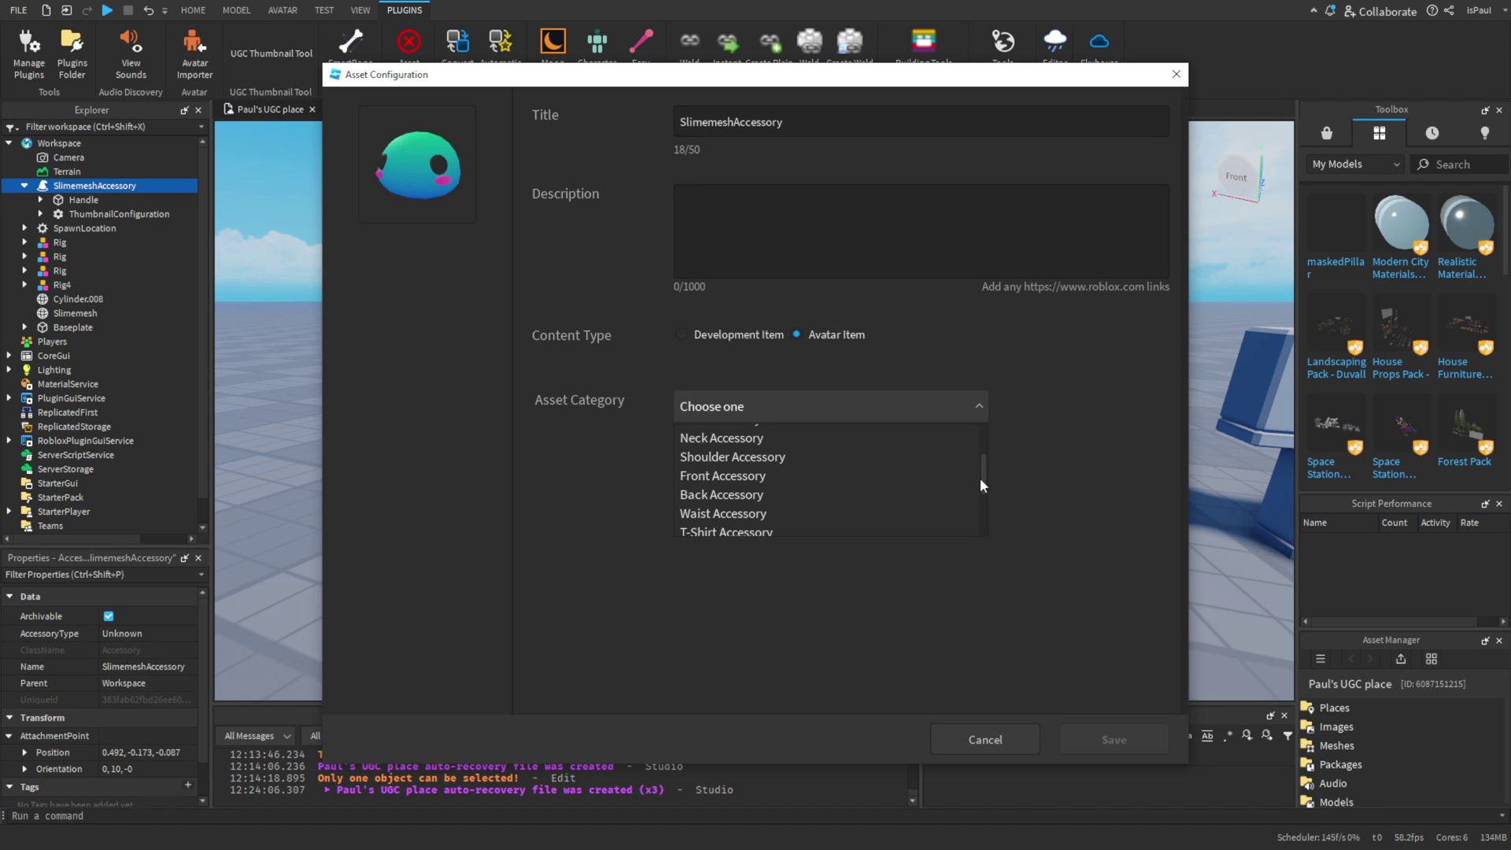
{"action": "left_click", "coordinate": [773, 456]}
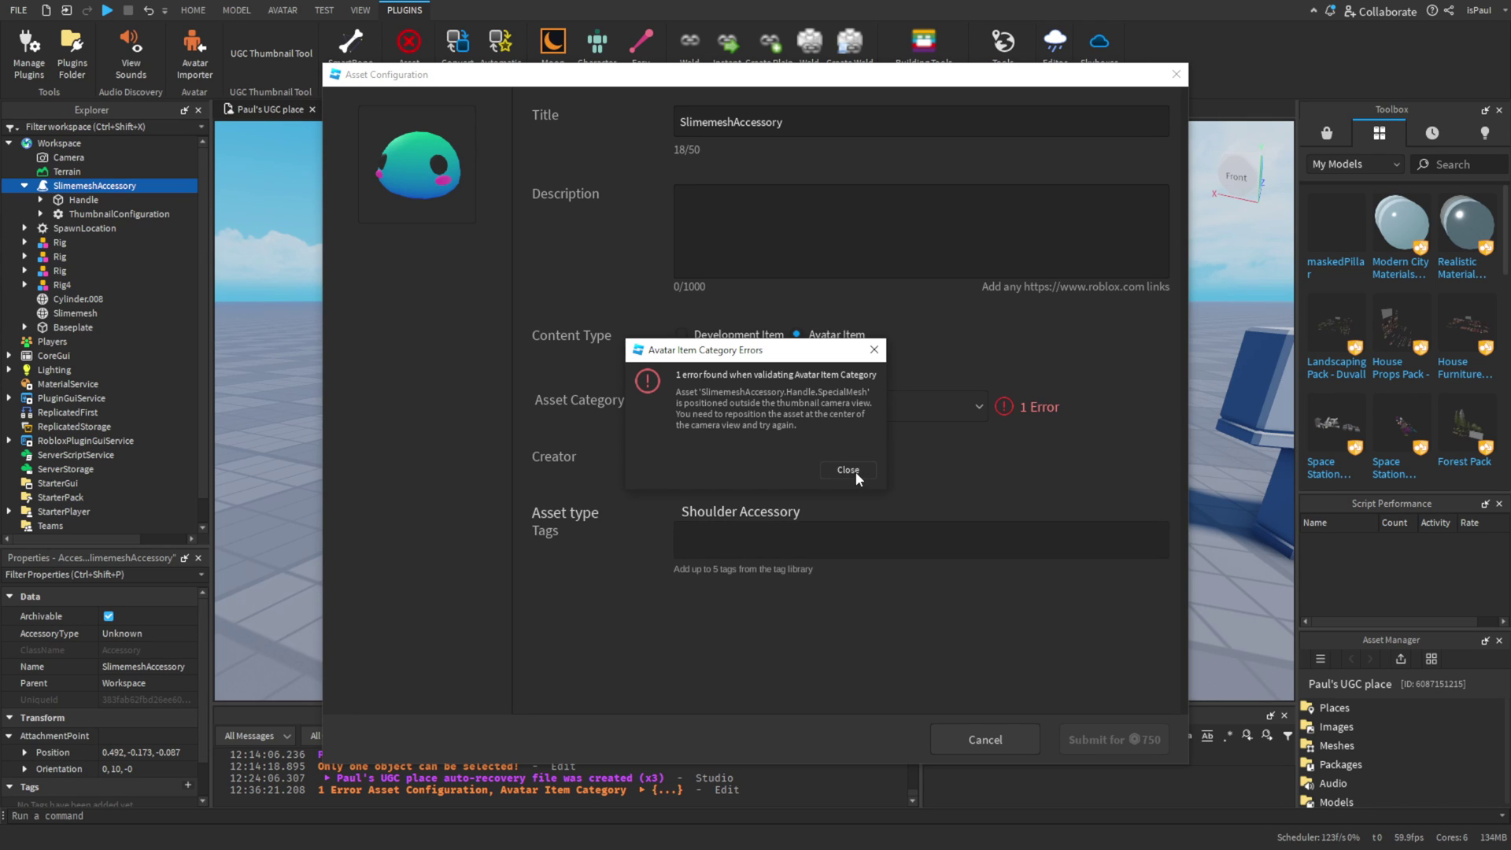
{"action": "left_click", "coordinate": [848, 469]}
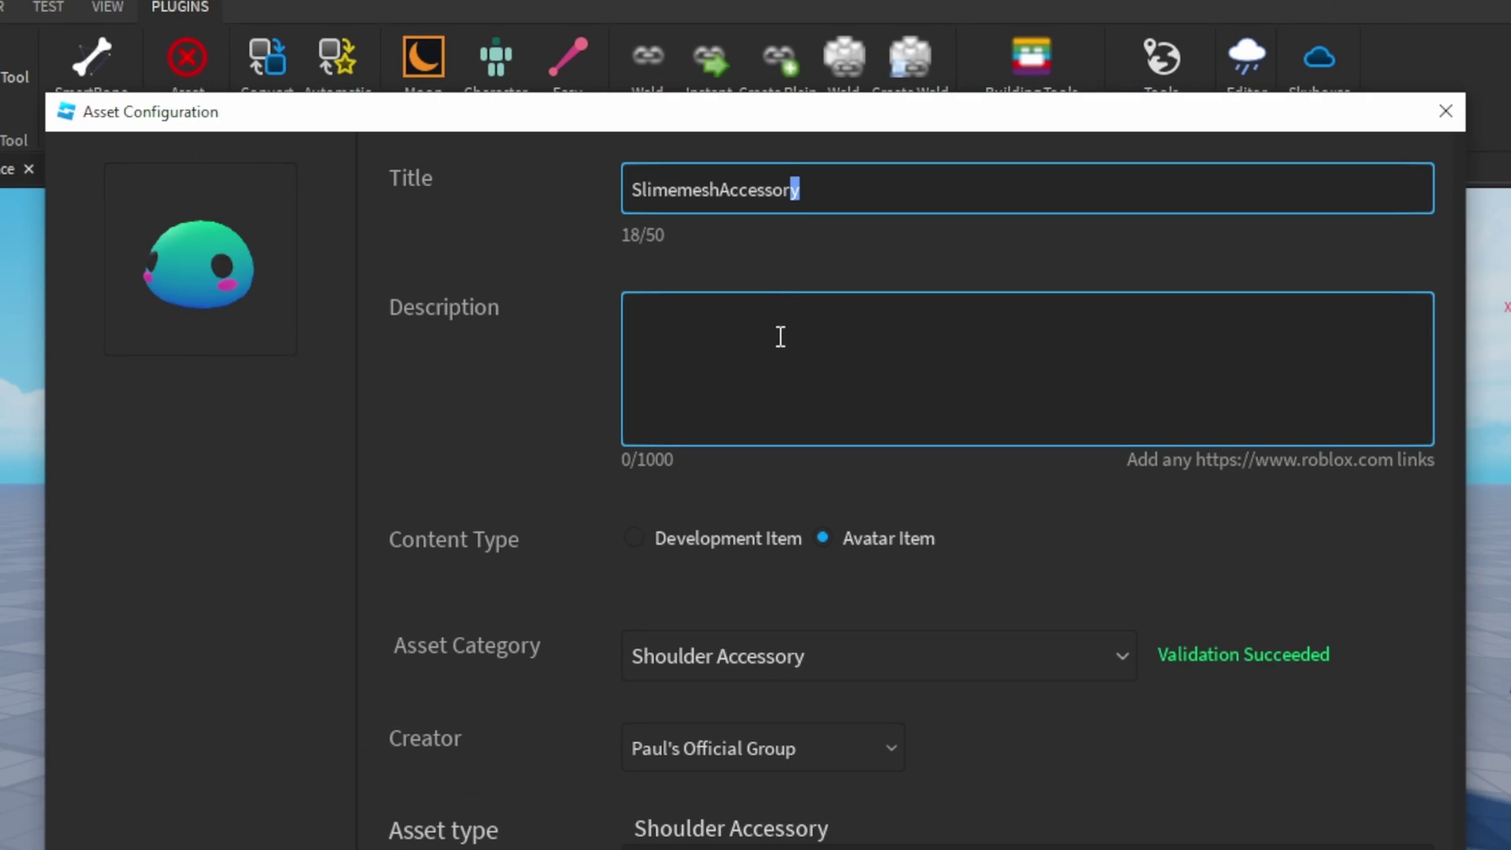
- Replace the asset's title with "Slime Shoulder Pet (Left)"
{"action": "left_click_drag", "start_coordinate": [781, 127], "coordinate": [766, 132]}
{"action": "left_click", "coordinate": [726, 318]}
{"action": "left_click_drag", "start_coordinate": [731, 191], "coordinate": [720, 154]}
{"action": "left_click", "coordinate": [768, 384]}
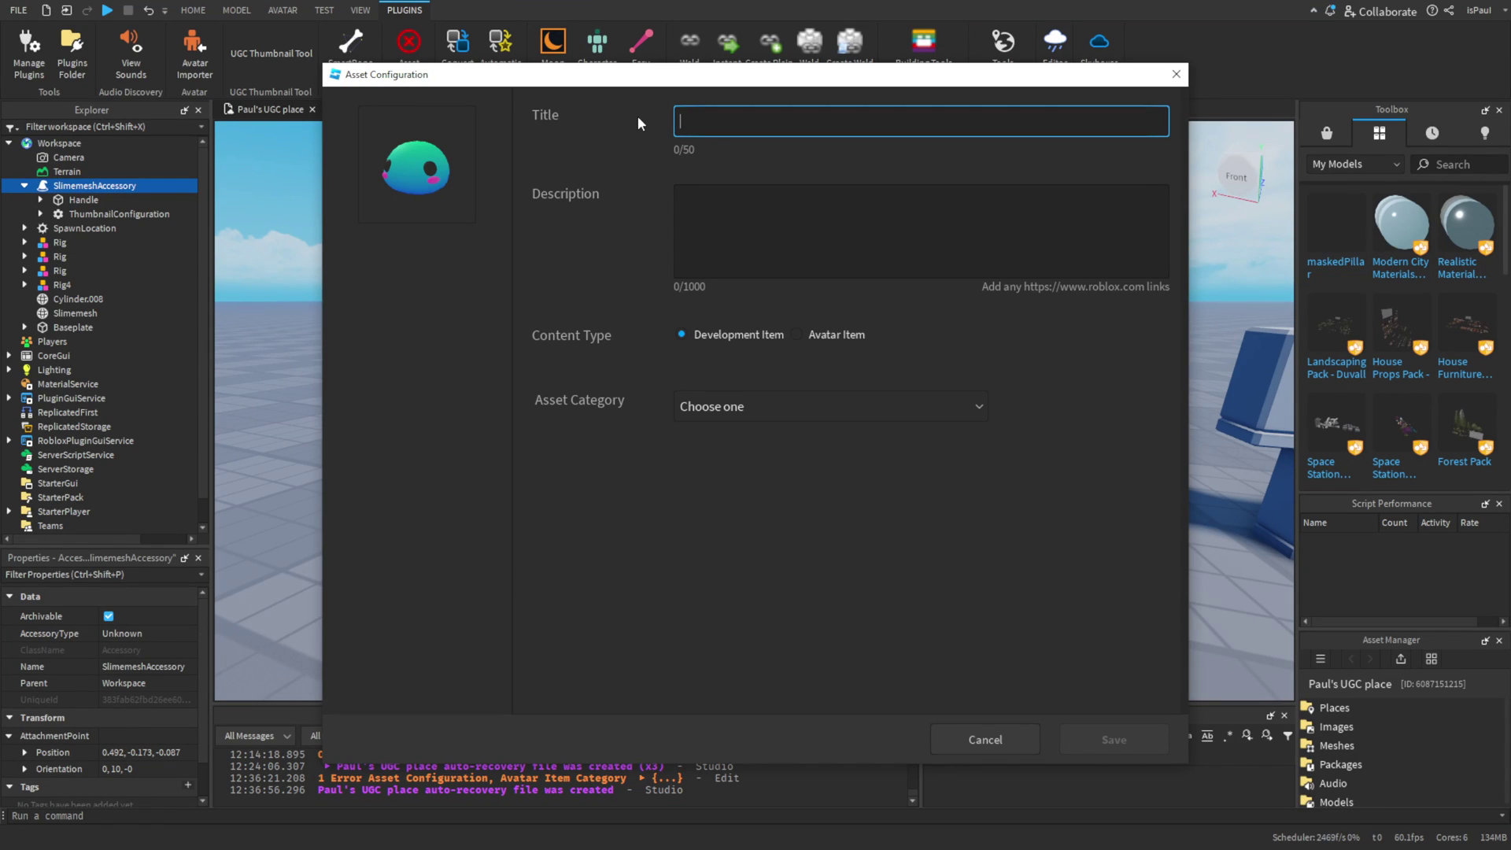
{"action": "type", "text": "Slime Shoulder Pet (Left)"}
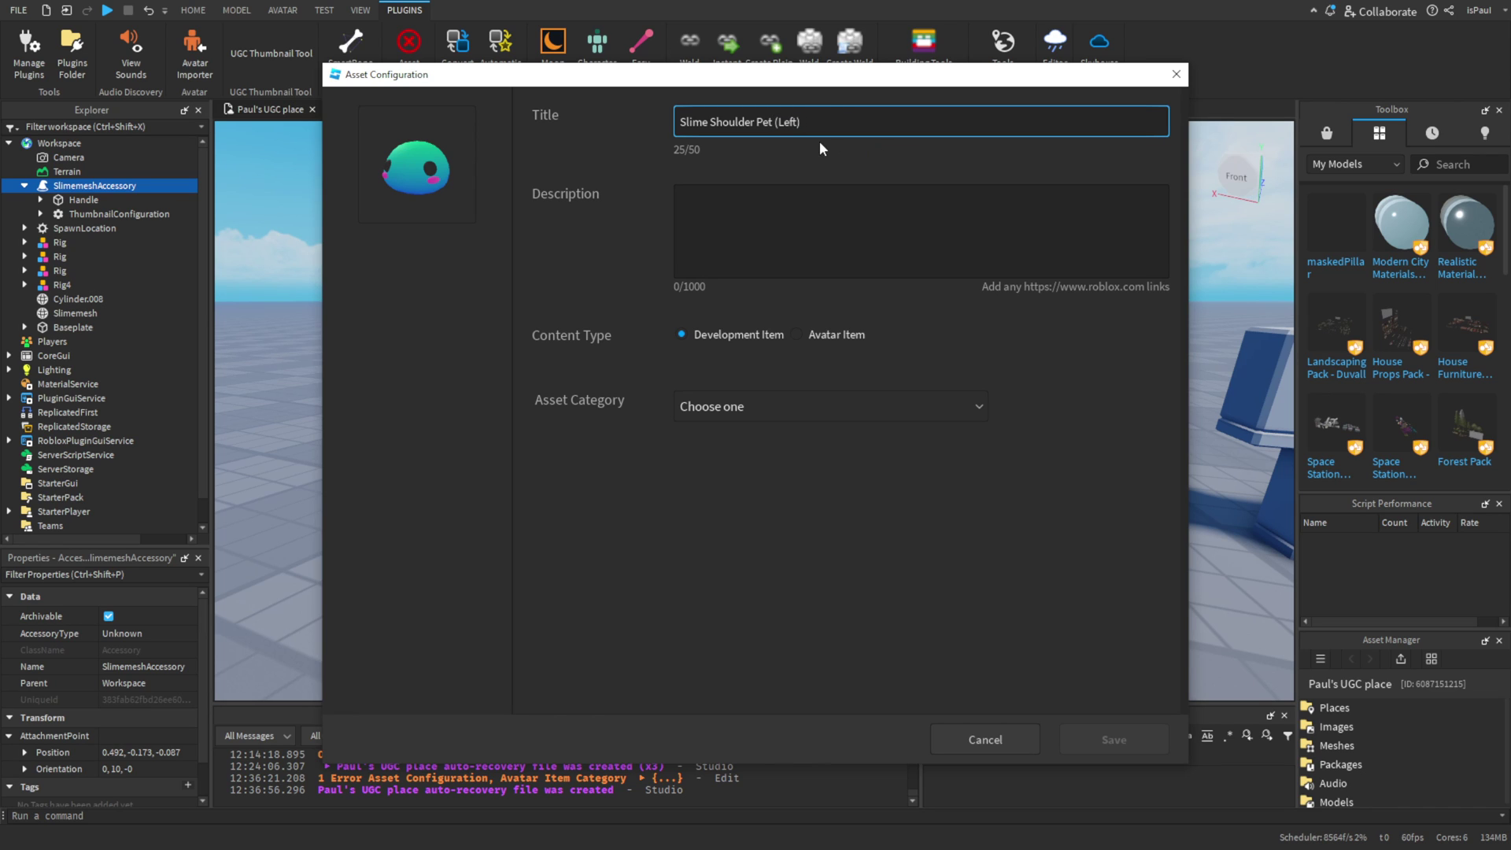
- Describe the asset as "A cute shoulder slime.", followed by the pasted note and link to the Slime Character Demo
{"action": "left_click_drag", "start_coordinate": [863, 88], "coordinate": [421, 136]}
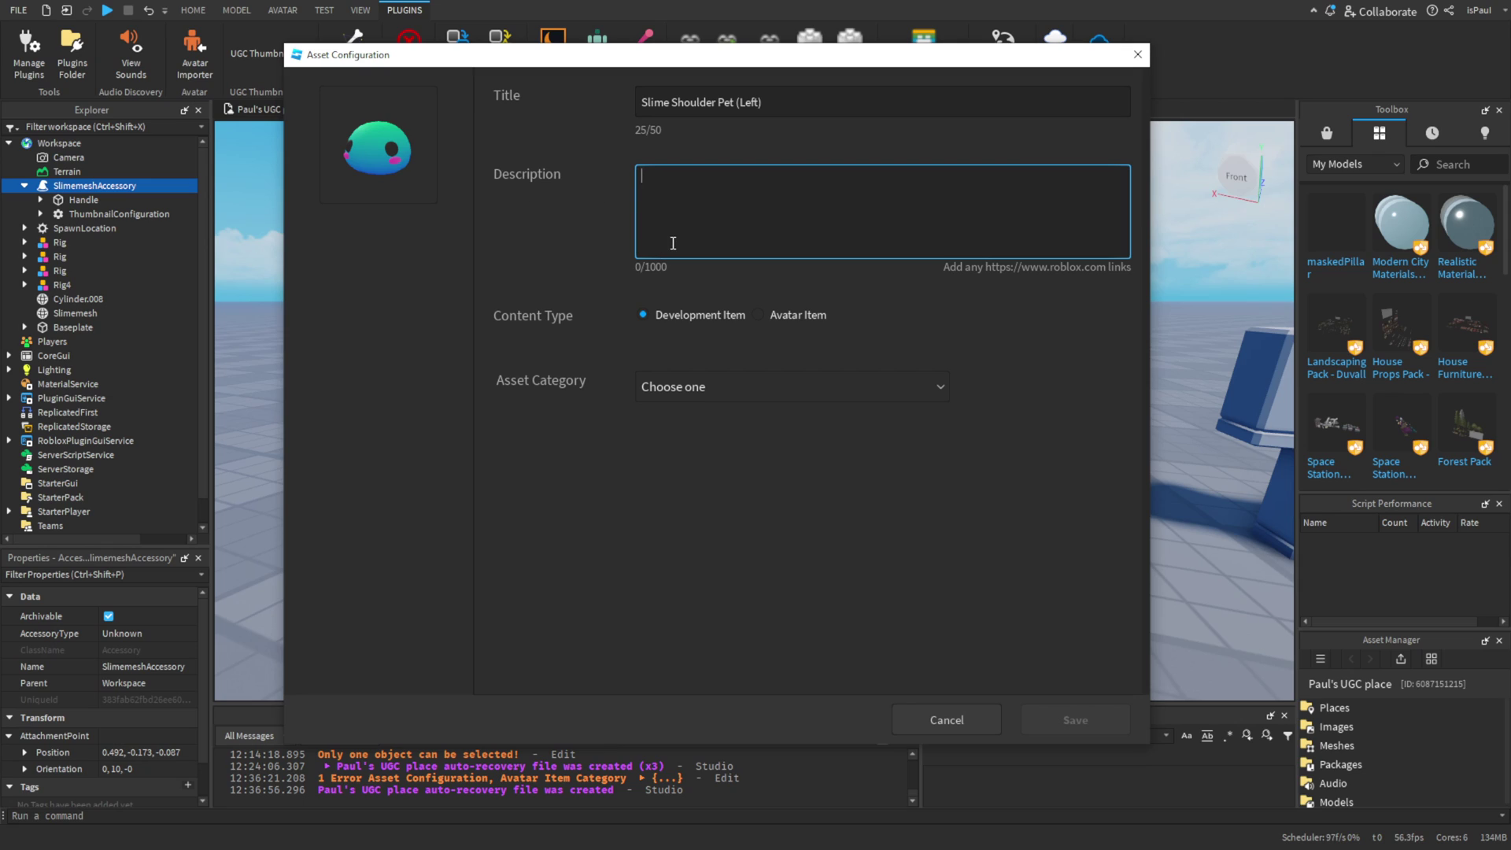
{"action": "type", "text": "A cute shoulder slime."}
{"action": "key", "text": "ctrl+v"}
{"action": "left_click_drag", "start_coordinate": [668, 220], "coordinate": [794, 233]}
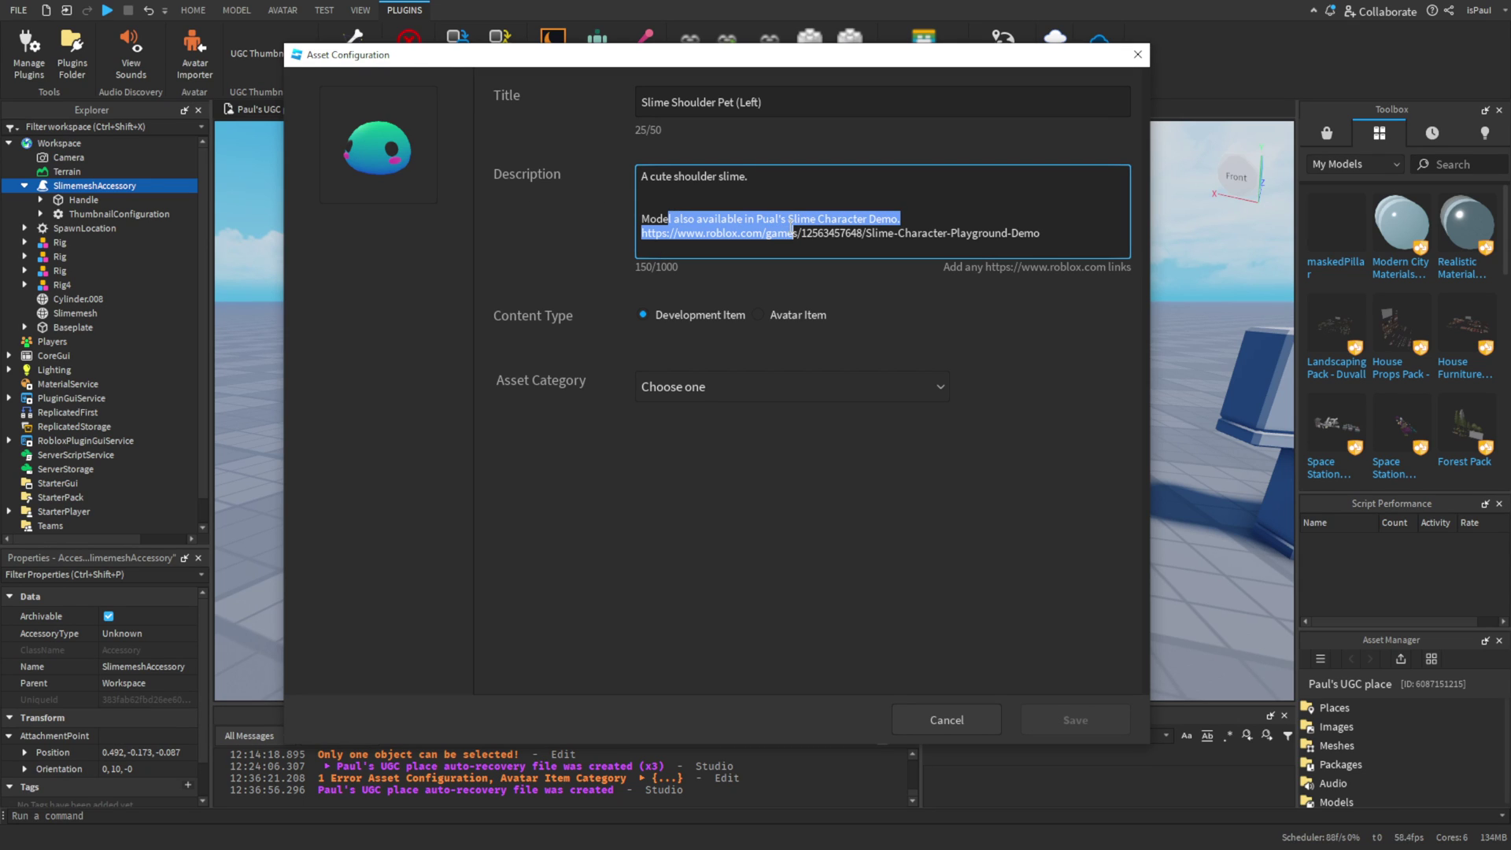
{"action": "left_click", "coordinate": [885, 223]}
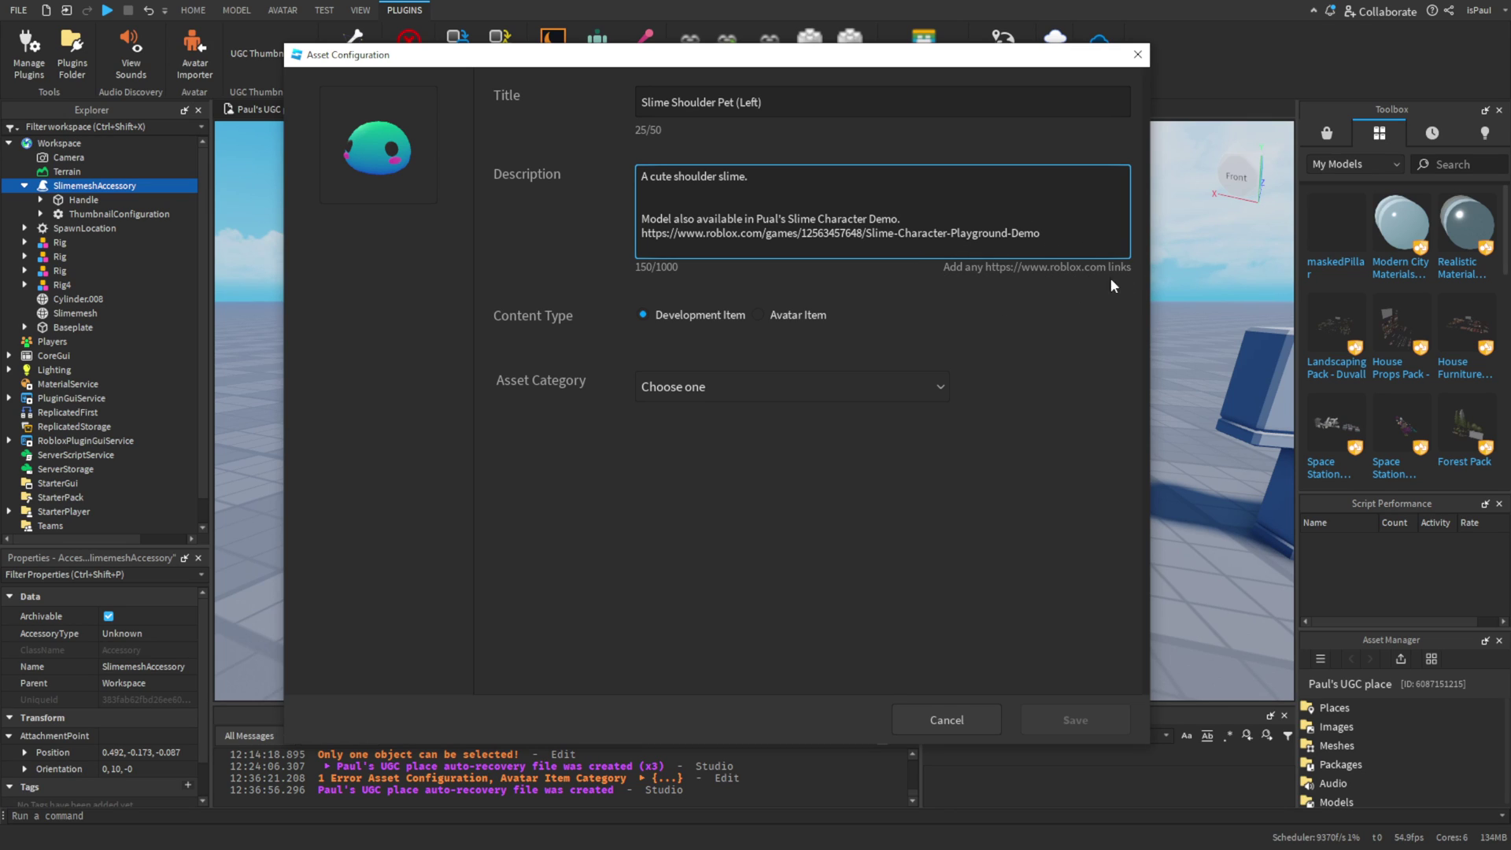
{"action": "left_click", "coordinate": [555, 322]}
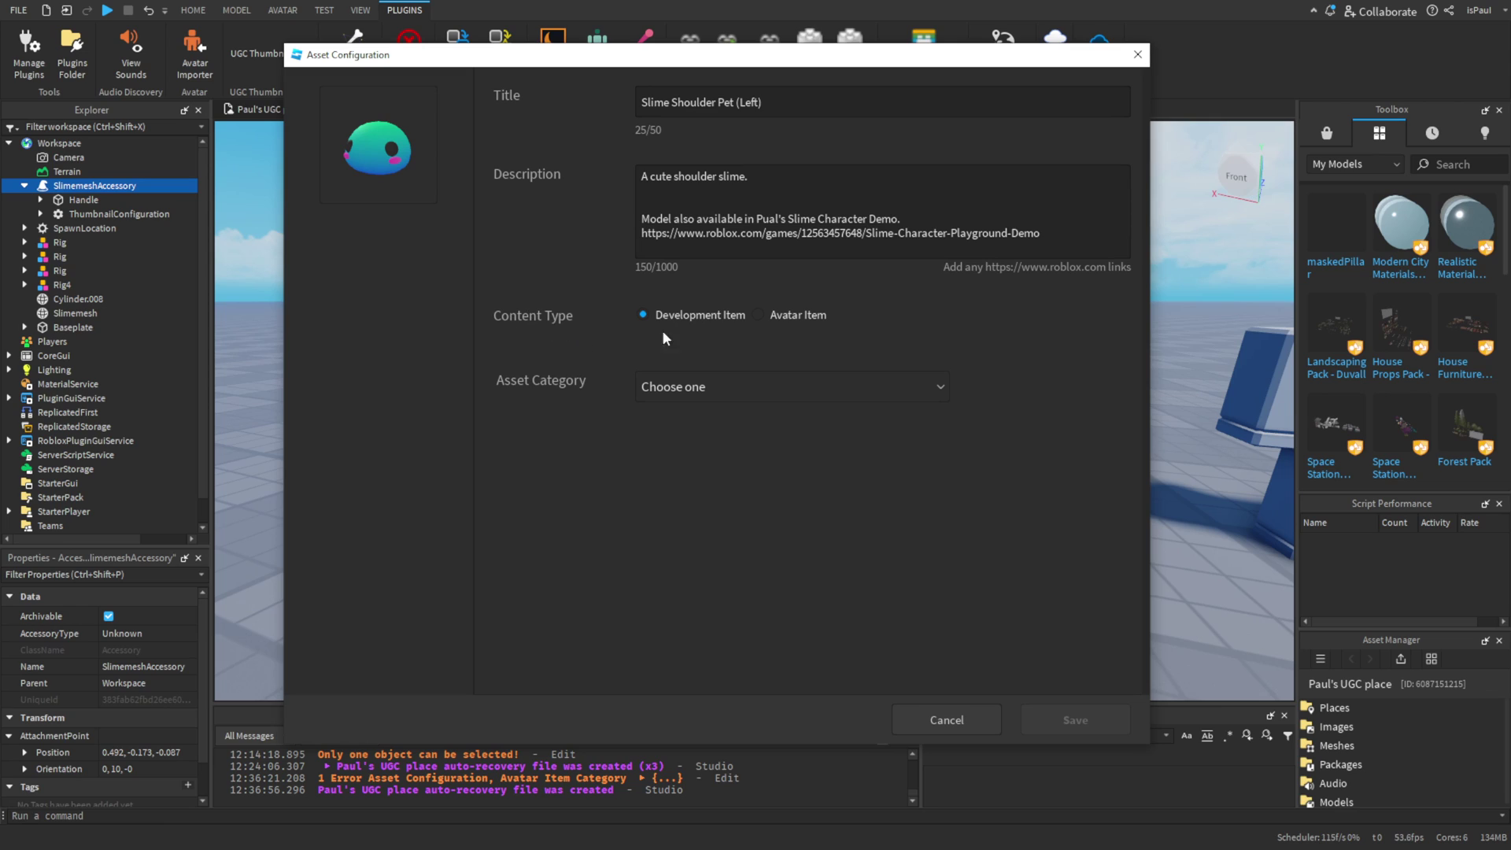
- Set the content type to Avatar Item and the asset category to Shoulder Accessory
{"action": "left_click", "coordinate": [758, 316]}
{"action": "left_click", "coordinate": [738, 388]}
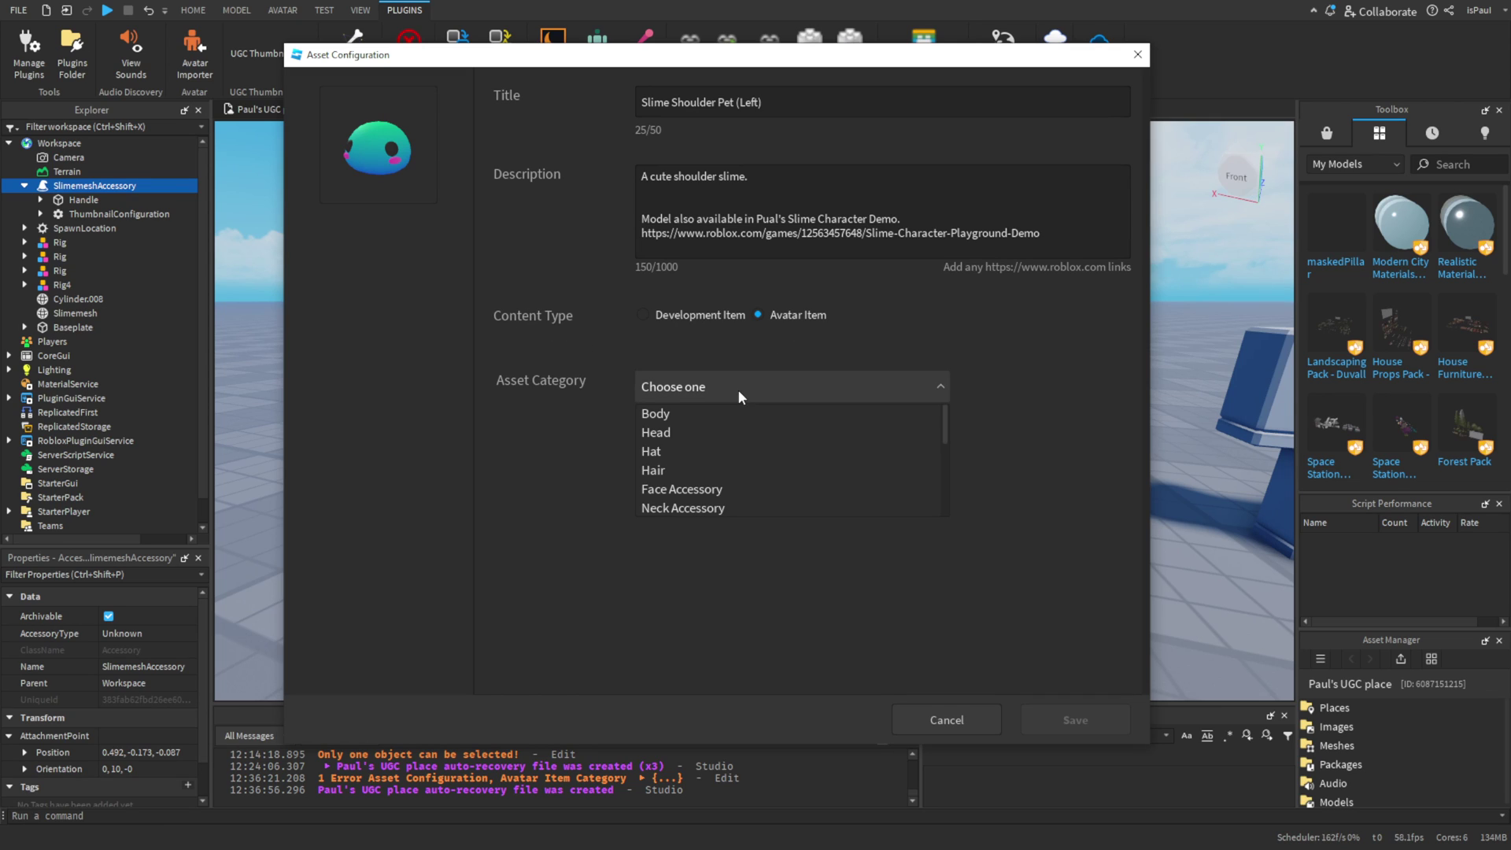
{"action": "scroll", "coordinate": [735, 472], "scroll_direction": "down", "scroll_amount": 3}
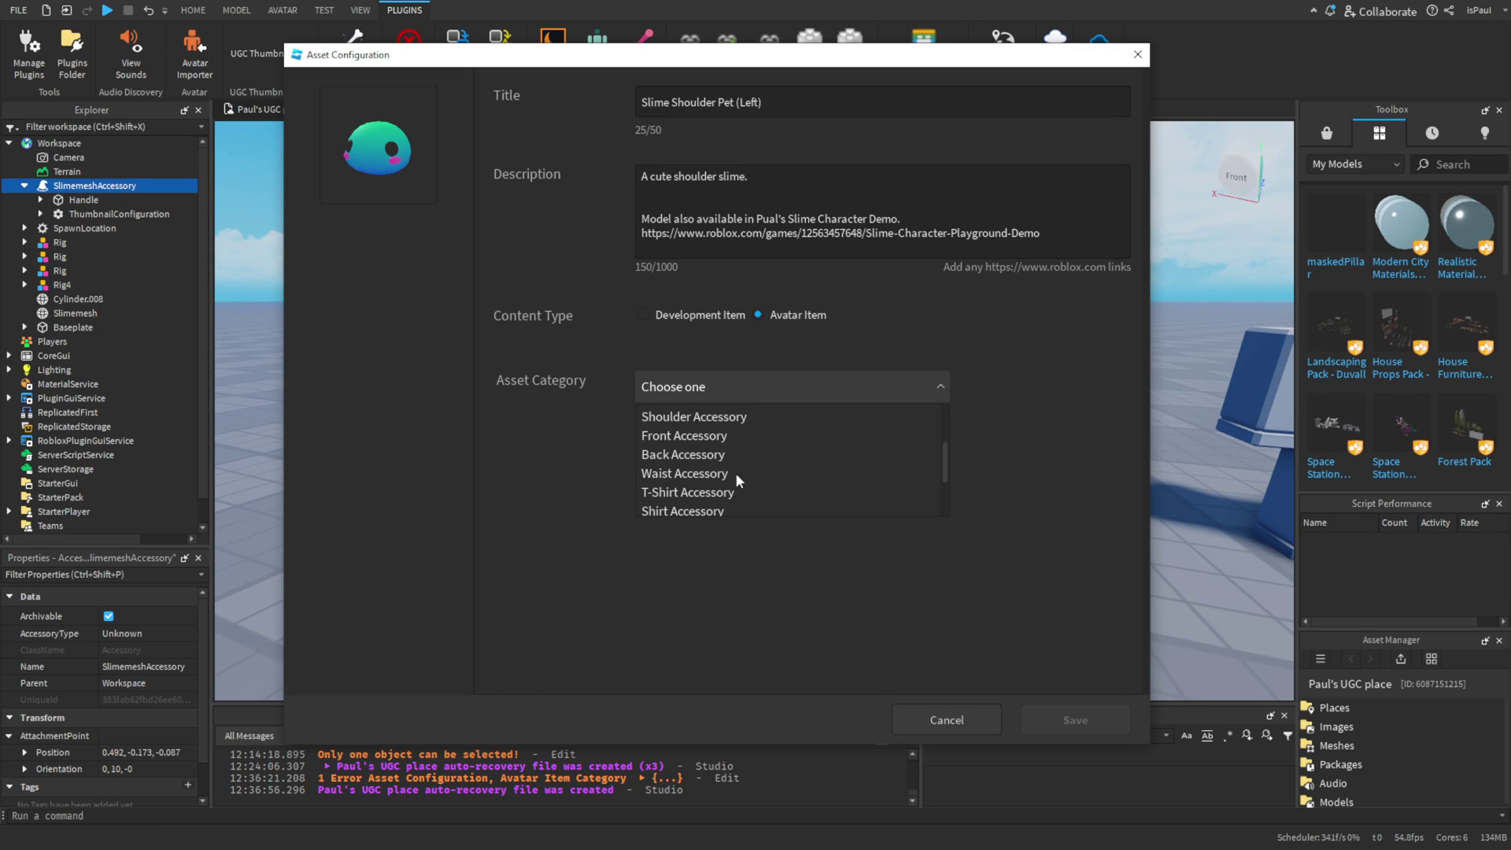
{"action": "left_click", "coordinate": [695, 409]}
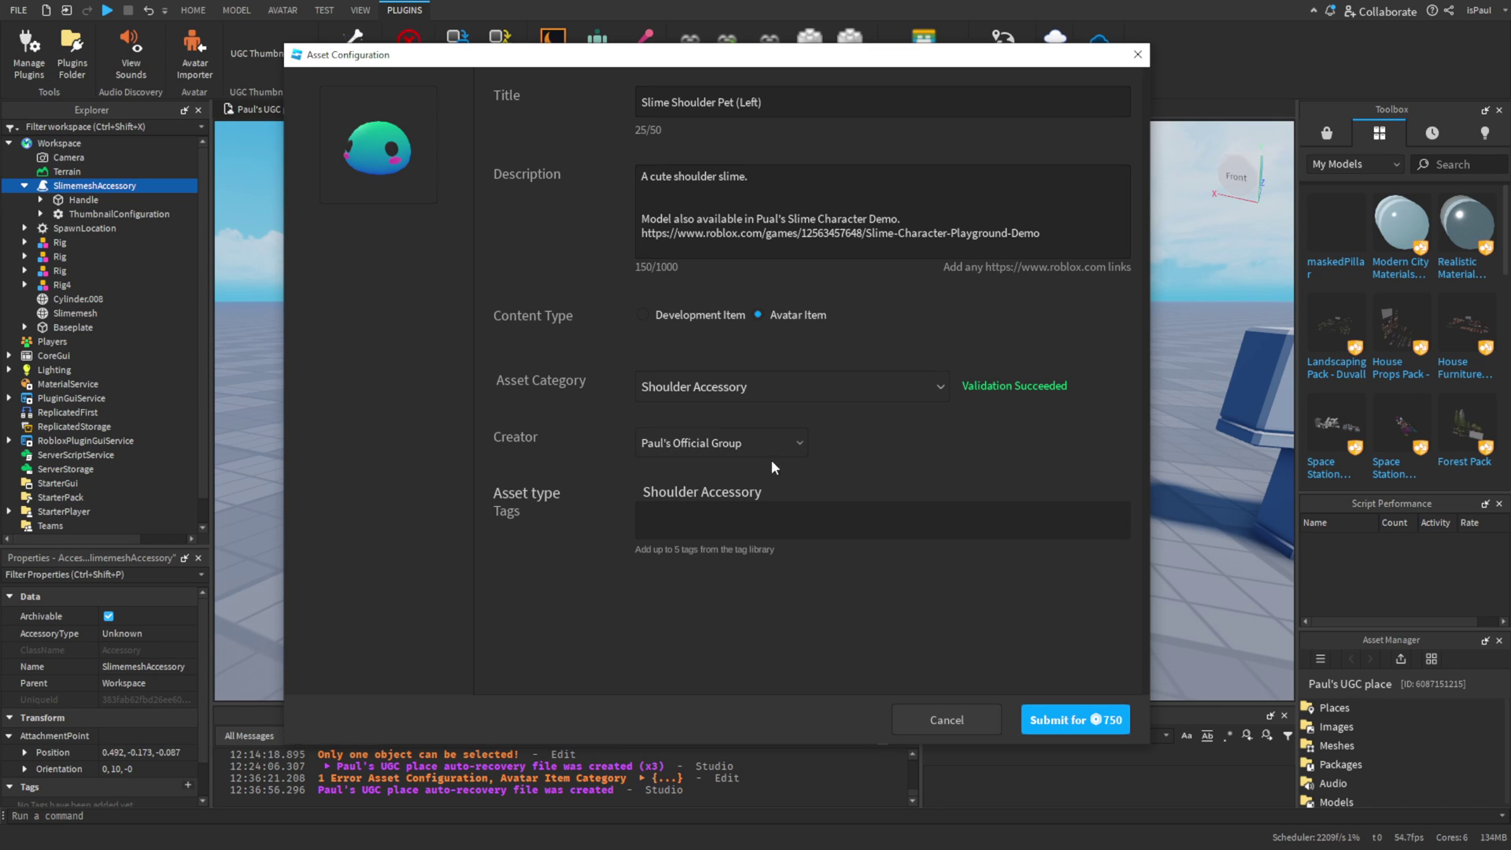
- Tag the asset Cute, Anime, Shoulder, Pet and Blue, and pay 750 Robux to submit it
{"action": "left_click", "coordinate": [842, 518]}
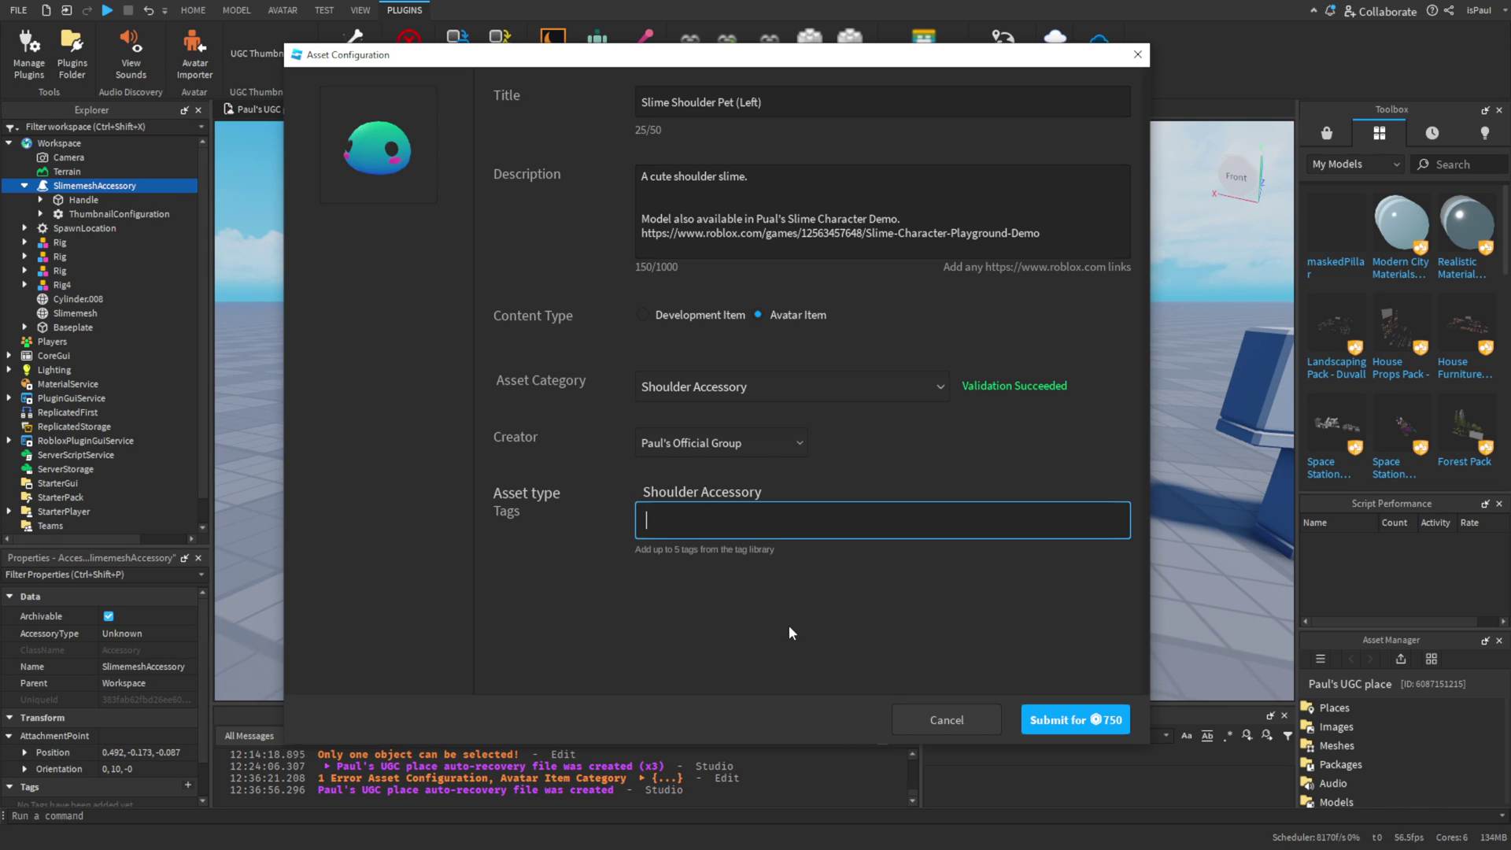
{"action": "type", "text": "Slime"}
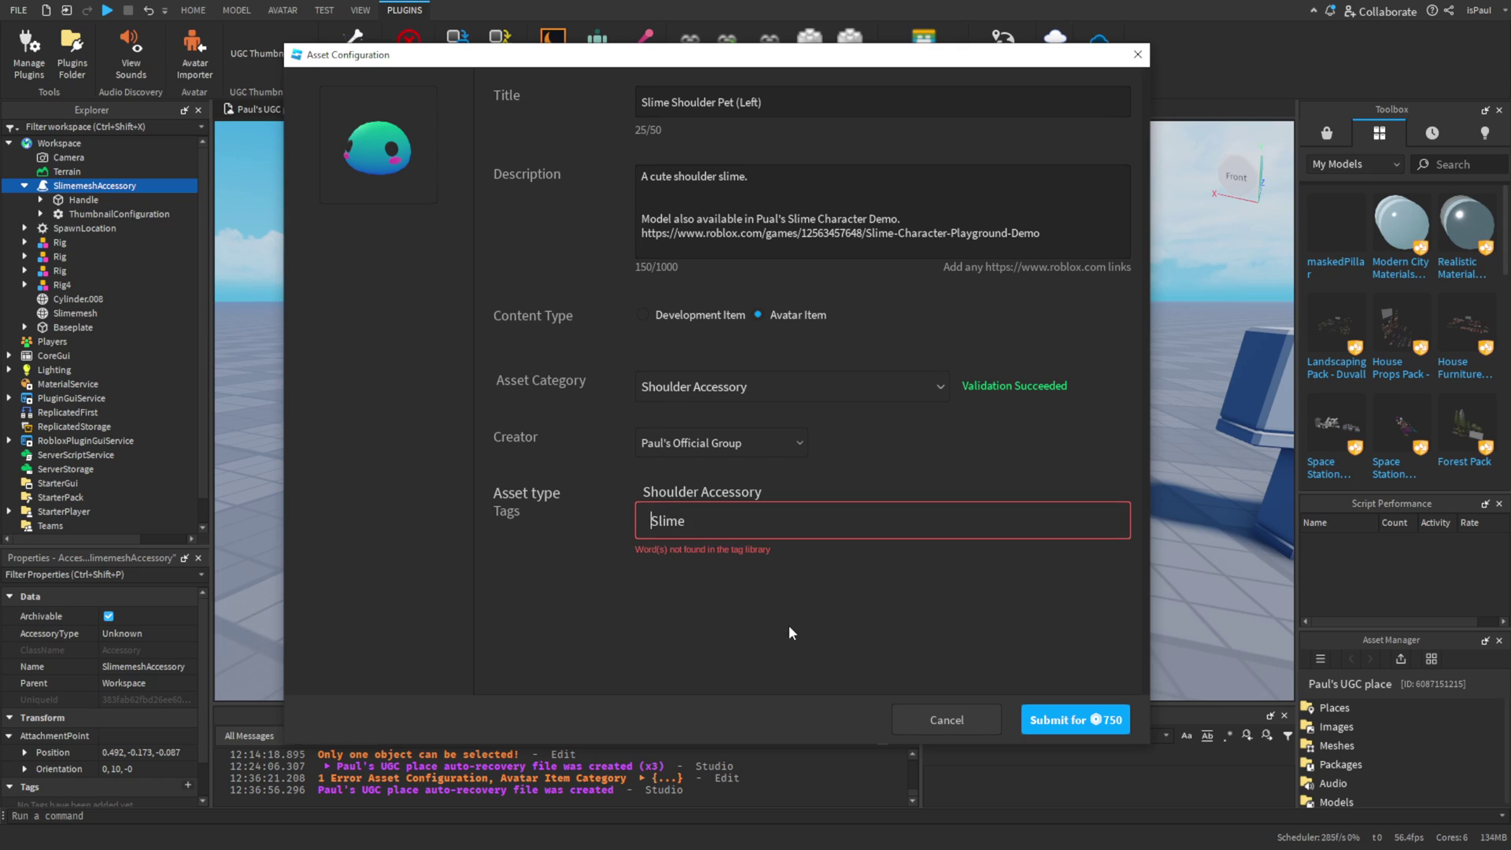
{"action": "key", "text": "ctrl+a"}
{"action": "key", "text": "BackSpace"}
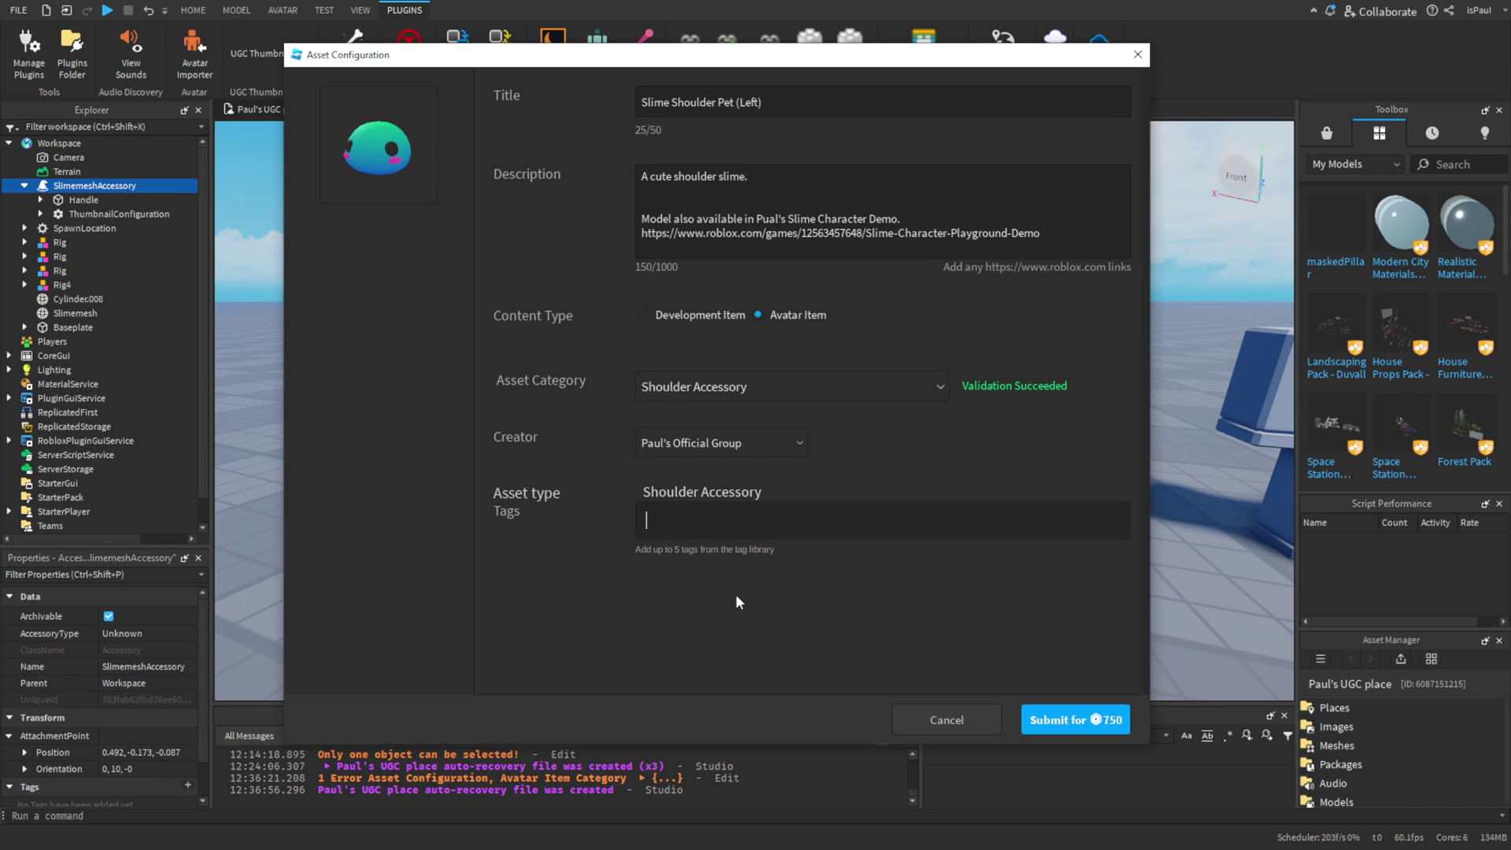
{"action": "type", "text": "Cute"}
{"action": "key", "text": "Return"}
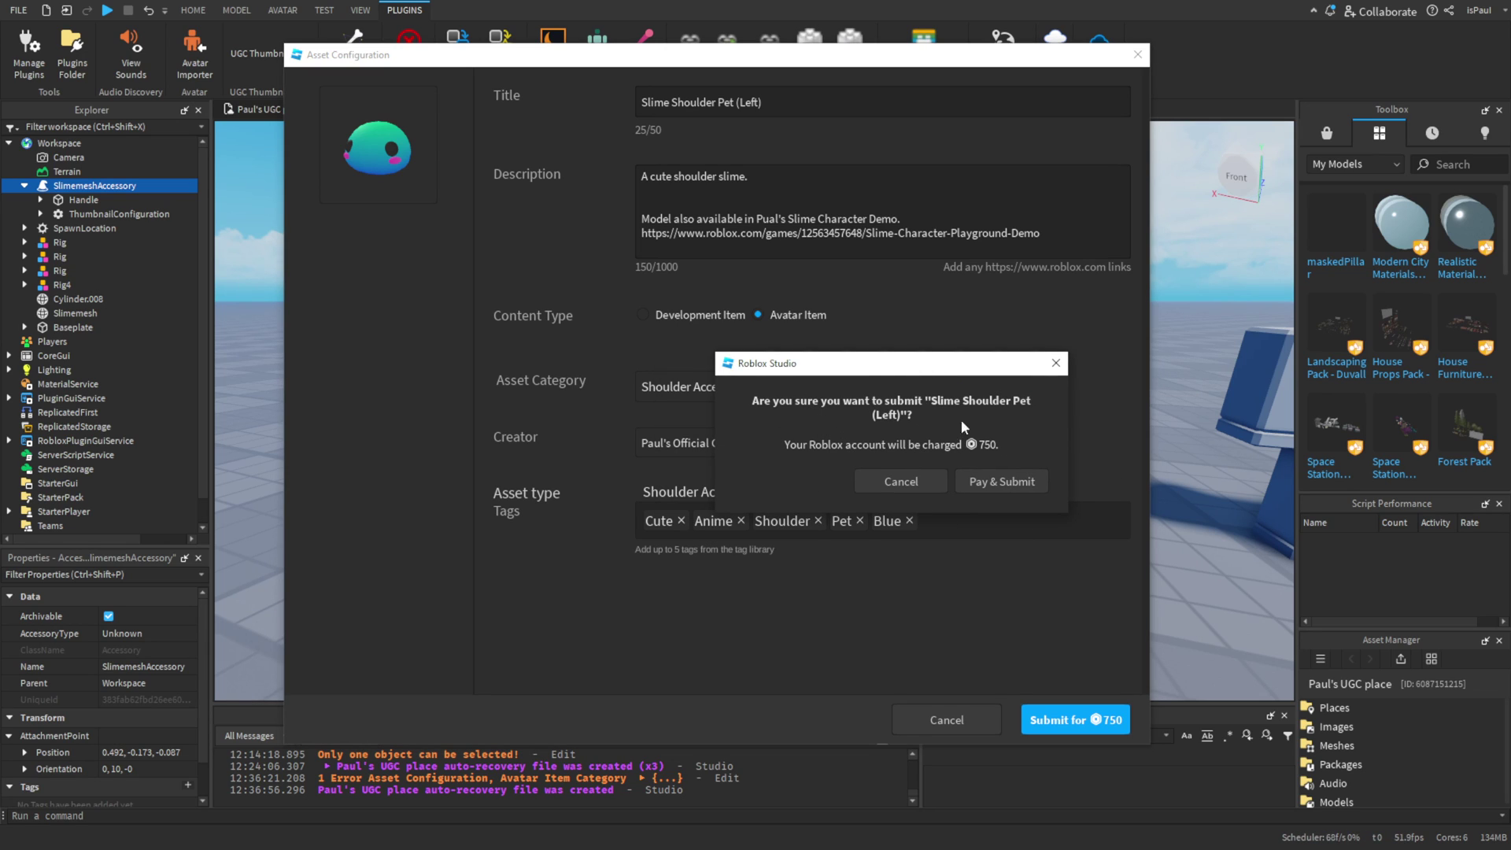
{"action": "left_click", "coordinate": [999, 481]}
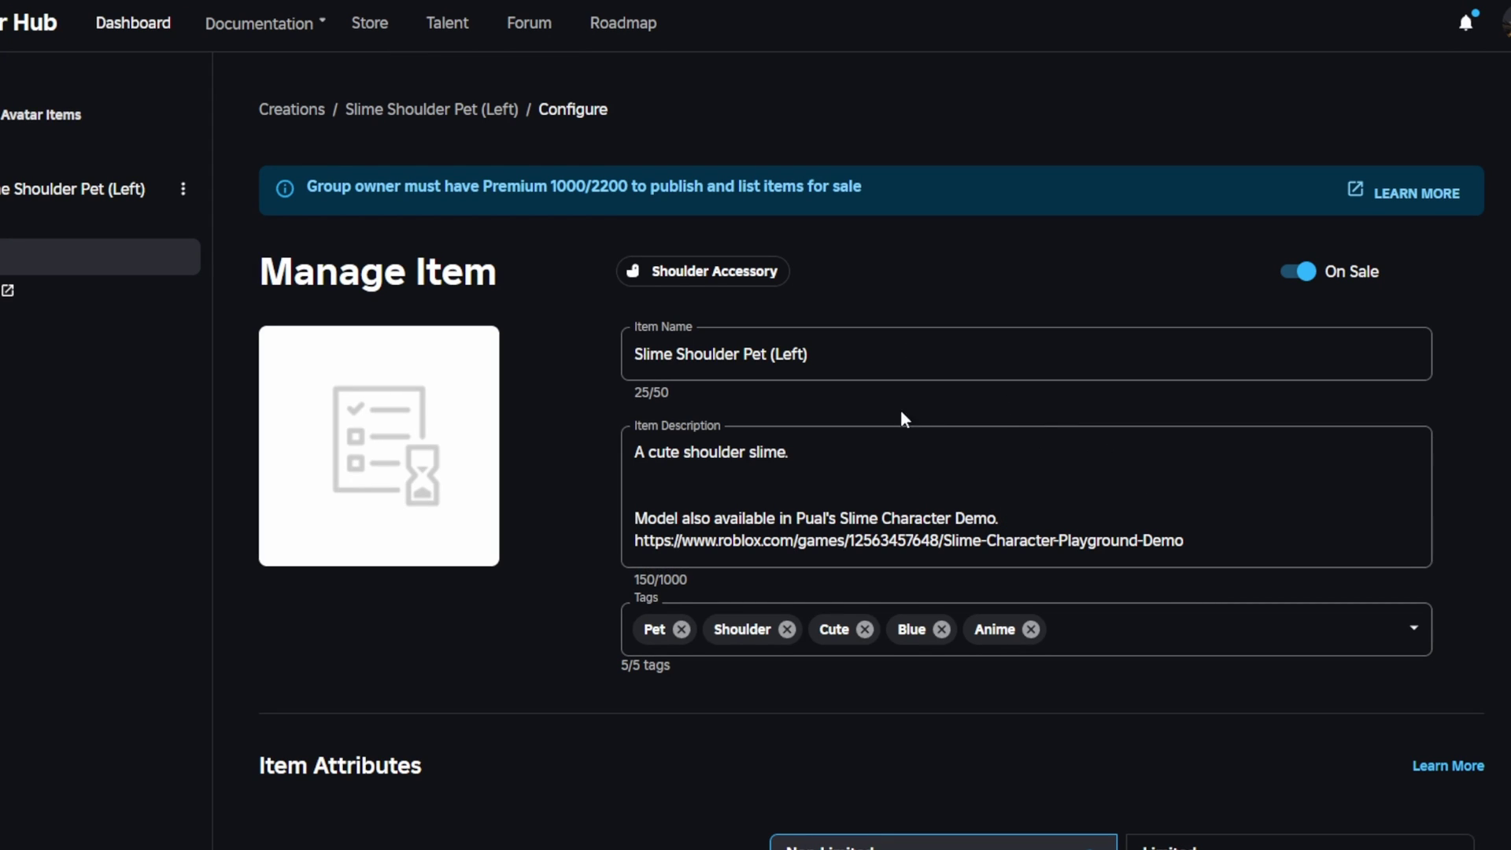
- Examine the slime's item attributes, pricing, sale location and publishing advance on its configuration page in Creator Hub
{"action": "scroll", "coordinate": [1023, 551], "scroll_direction": "down", "scroll_amount": 3}
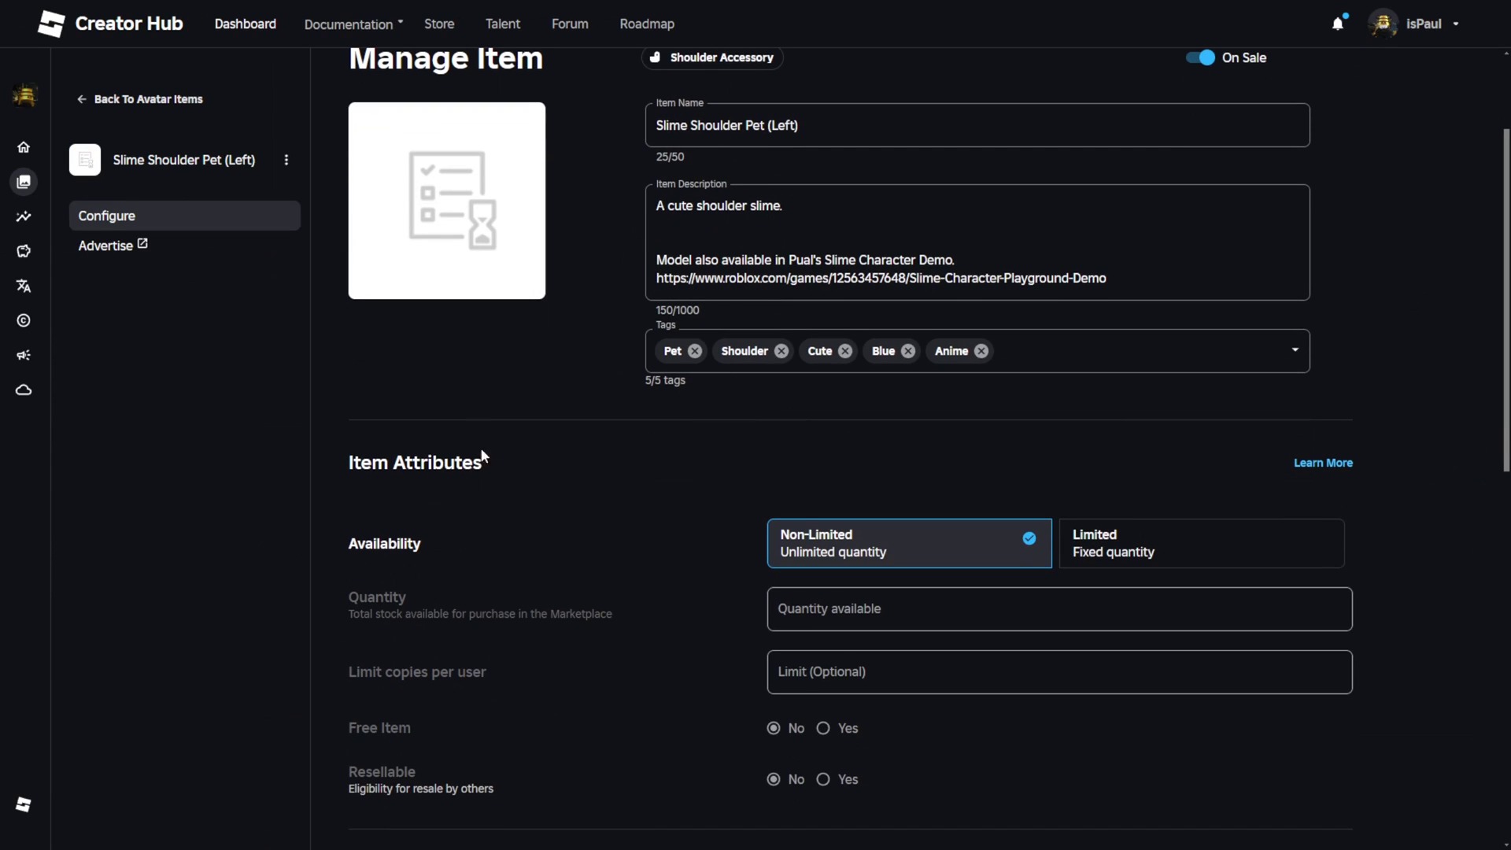
{"action": "scroll", "coordinate": [529, 405], "scroll_direction": "down", "scroll_amount": 2}
{"action": "scroll", "coordinate": [665, 391], "scroll_direction": "down", "scroll_amount": 1}
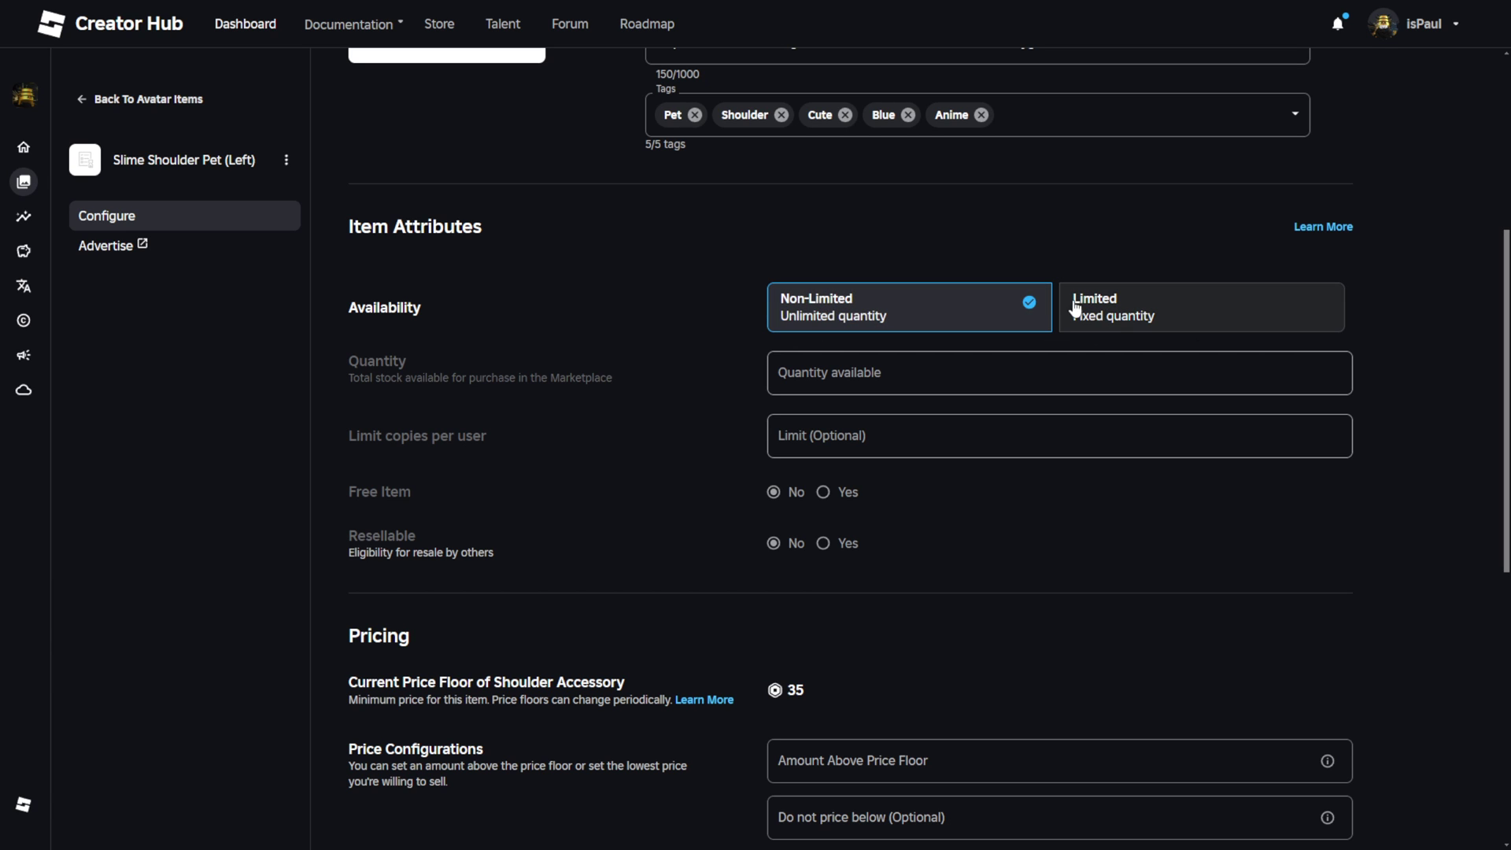
{"action": "scroll", "coordinate": [664, 407], "scroll_direction": "down", "scroll_amount": 8}
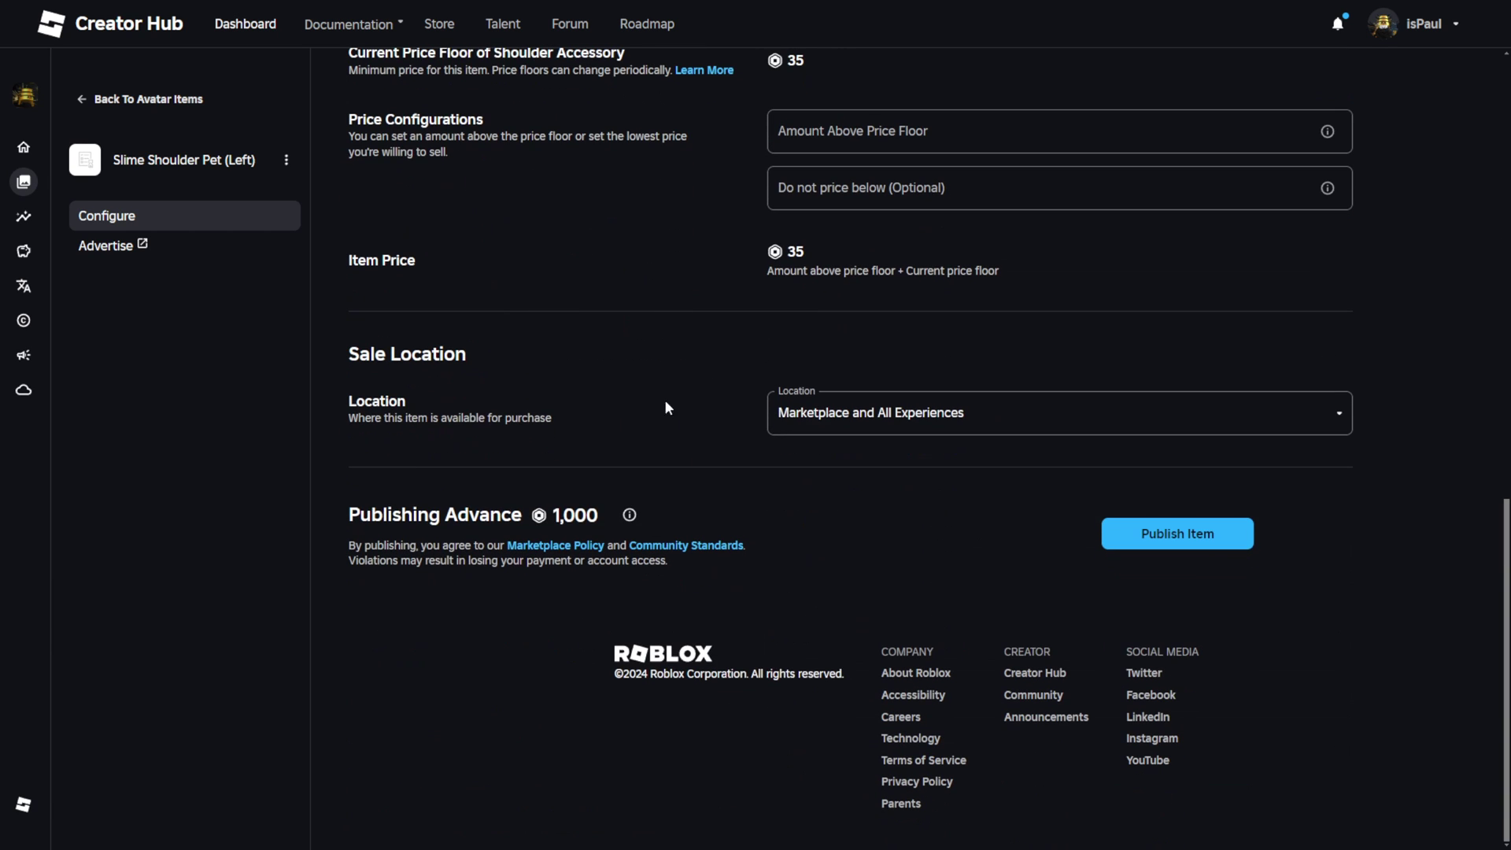
{"action": "left_click_drag", "start_coordinate": [597, 515], "coordinate": [547, 519]}
{"action": "scroll", "coordinate": [587, 580], "scroll_direction": "up", "scroll_amount": 6}
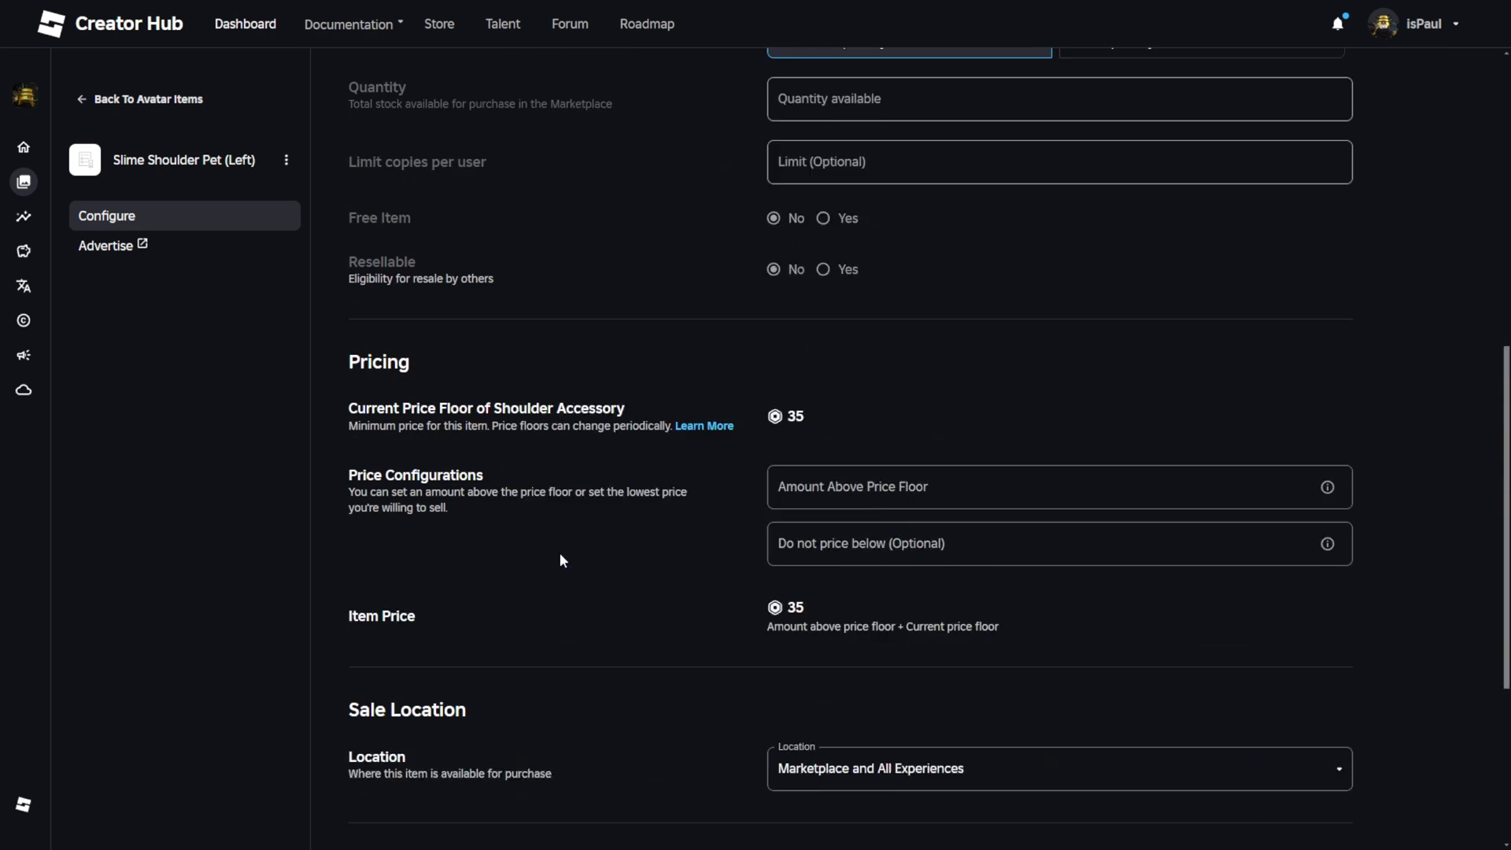
- Try Limited availability with a quantity of 1, check the publishing advance, and return the item to Non-Limited
{"action": "left_click", "coordinate": [1121, 158]}
{"action": "scroll", "coordinate": [711, 418], "scroll_direction": "down", "scroll_amount": 2}
{"action": "scroll", "coordinate": [926, 262], "scroll_direction": "up", "scroll_amount": 1}
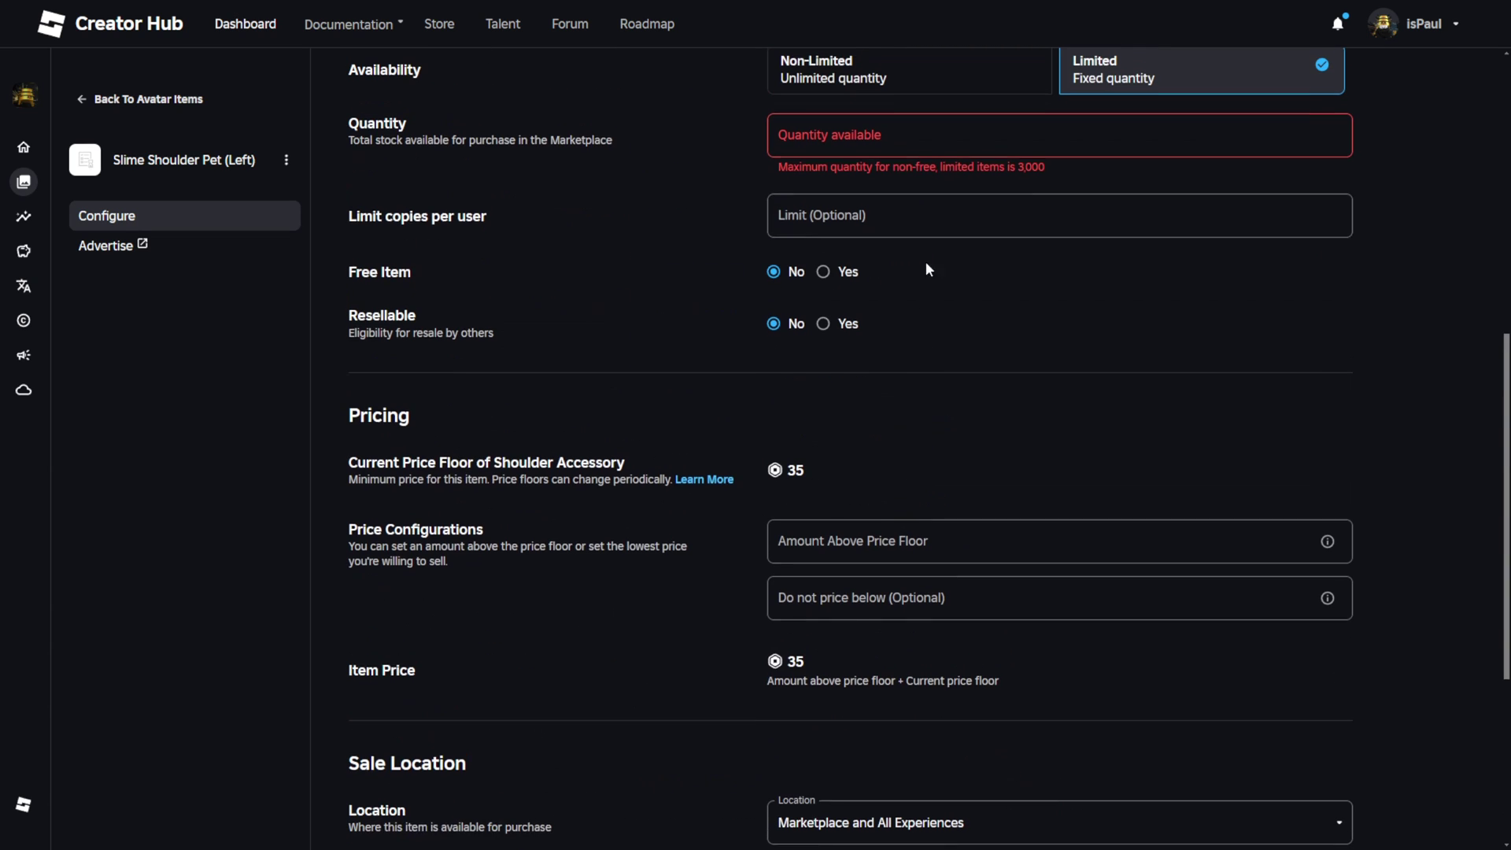
{"action": "left_click", "coordinate": [826, 140]}
{"action": "type", "text": "1"}
{"action": "scroll", "coordinate": [605, 368], "scroll_direction": "down", "scroll_amount": 5}
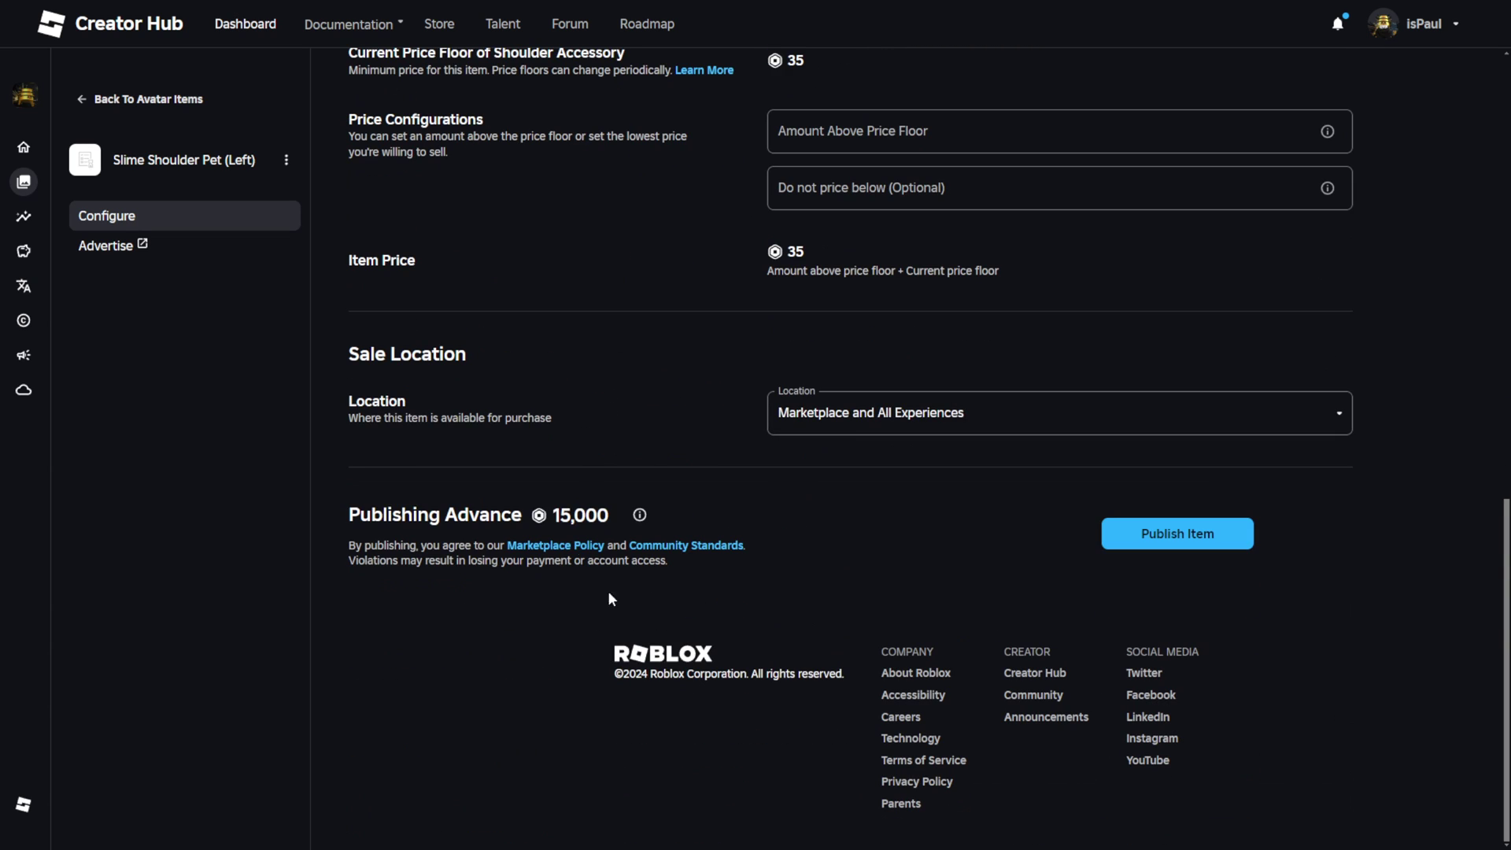
{"action": "double_click", "coordinate": [583, 510]}
{"action": "scroll", "coordinate": [796, 546], "scroll_direction": "up", "scroll_amount": 7}
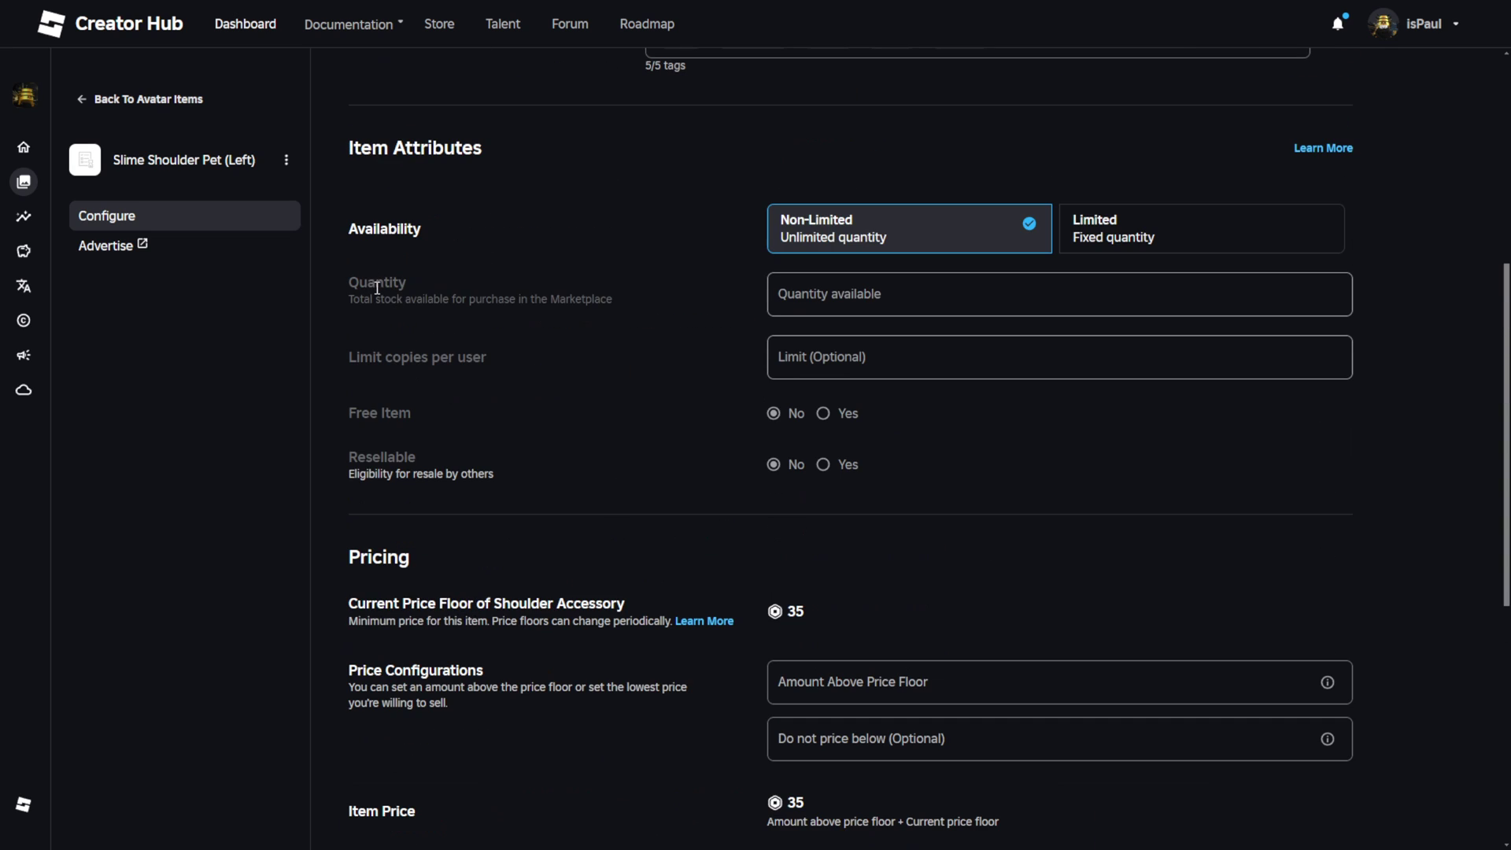
- Examine the quantity, copies-per-user limit and resale options in the slime's item attributes
{"action": "left_click_drag", "start_coordinate": [376, 282], "coordinate": [408, 282]}
{"action": "left_click_drag", "start_coordinate": [466, 359], "coordinate": [393, 360]}
{"action": "left_click", "coordinate": [486, 391]}
{"action": "left_click_drag", "start_coordinate": [488, 360], "coordinate": [372, 359]}
{"action": "left_click", "coordinate": [735, 369]}
{"action": "scroll", "coordinate": [639, 297], "scroll_direction": "down", "scroll_amount": 1}
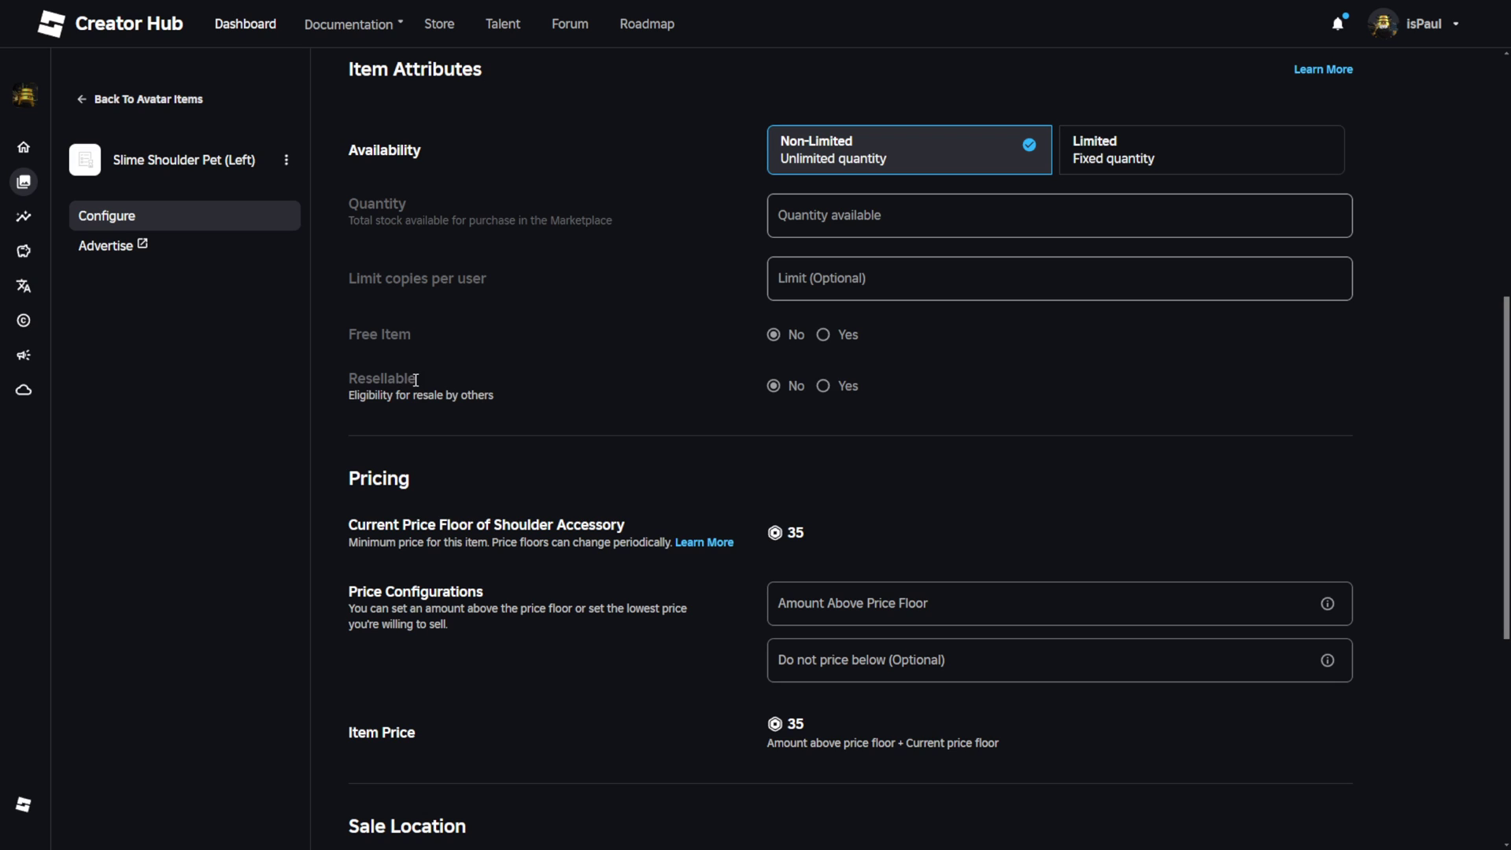
- Examine the slime's Resellable option and the current price floor for shoulder accessories in the Pricing section
{"action": "left_click_drag", "start_coordinate": [425, 382], "coordinate": [337, 379]}
{"action": "left_click", "coordinate": [480, 406]}
{"action": "scroll", "coordinate": [445, 399], "scroll_direction": "down", "scroll_amount": 3}
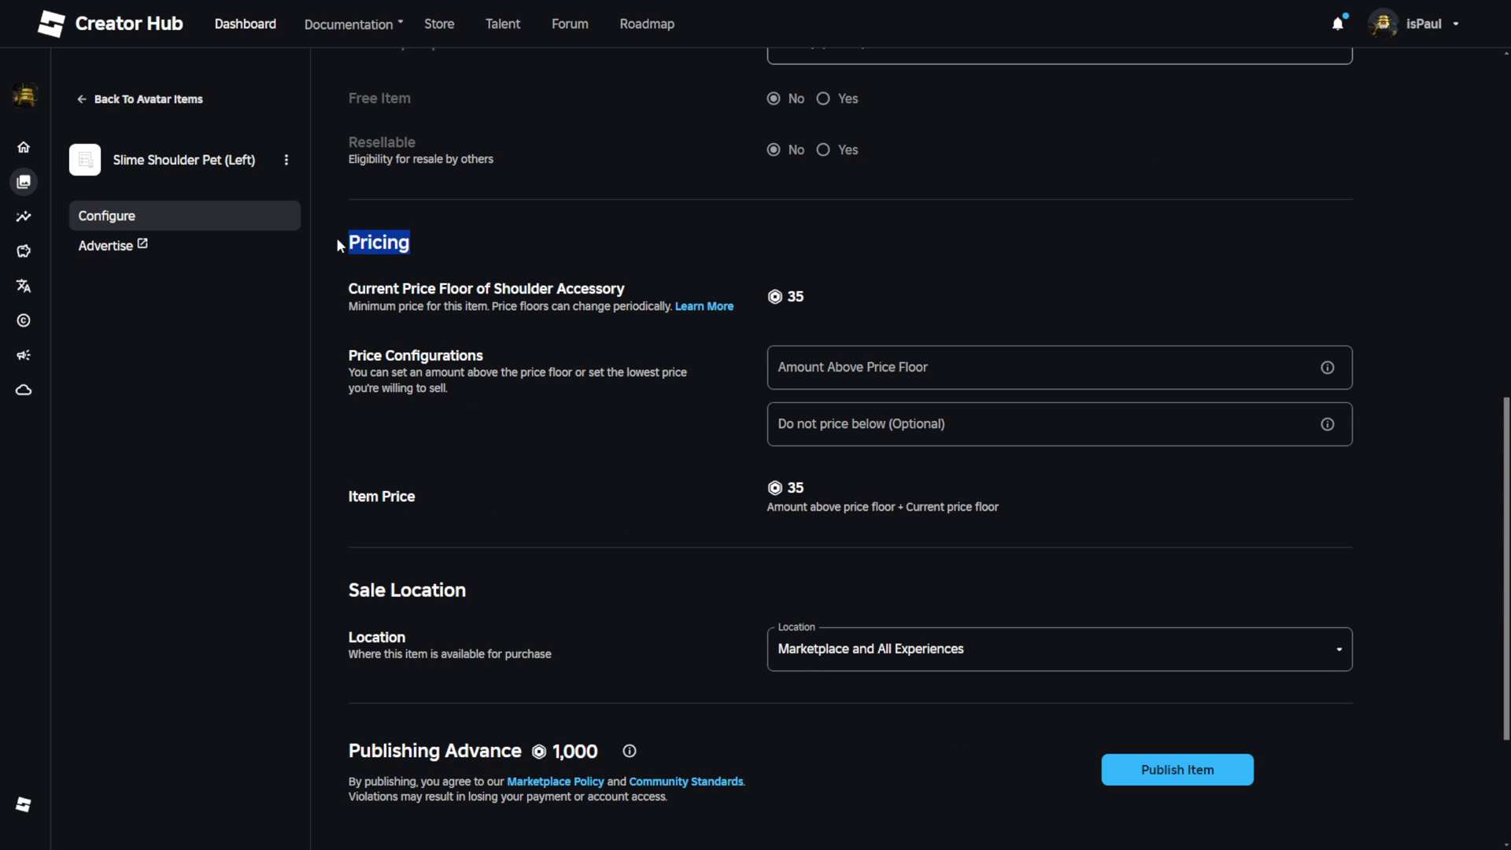
{"action": "left_click", "coordinate": [540, 407]}
{"action": "left_click_drag", "start_coordinate": [371, 288], "coordinate": [511, 289]}
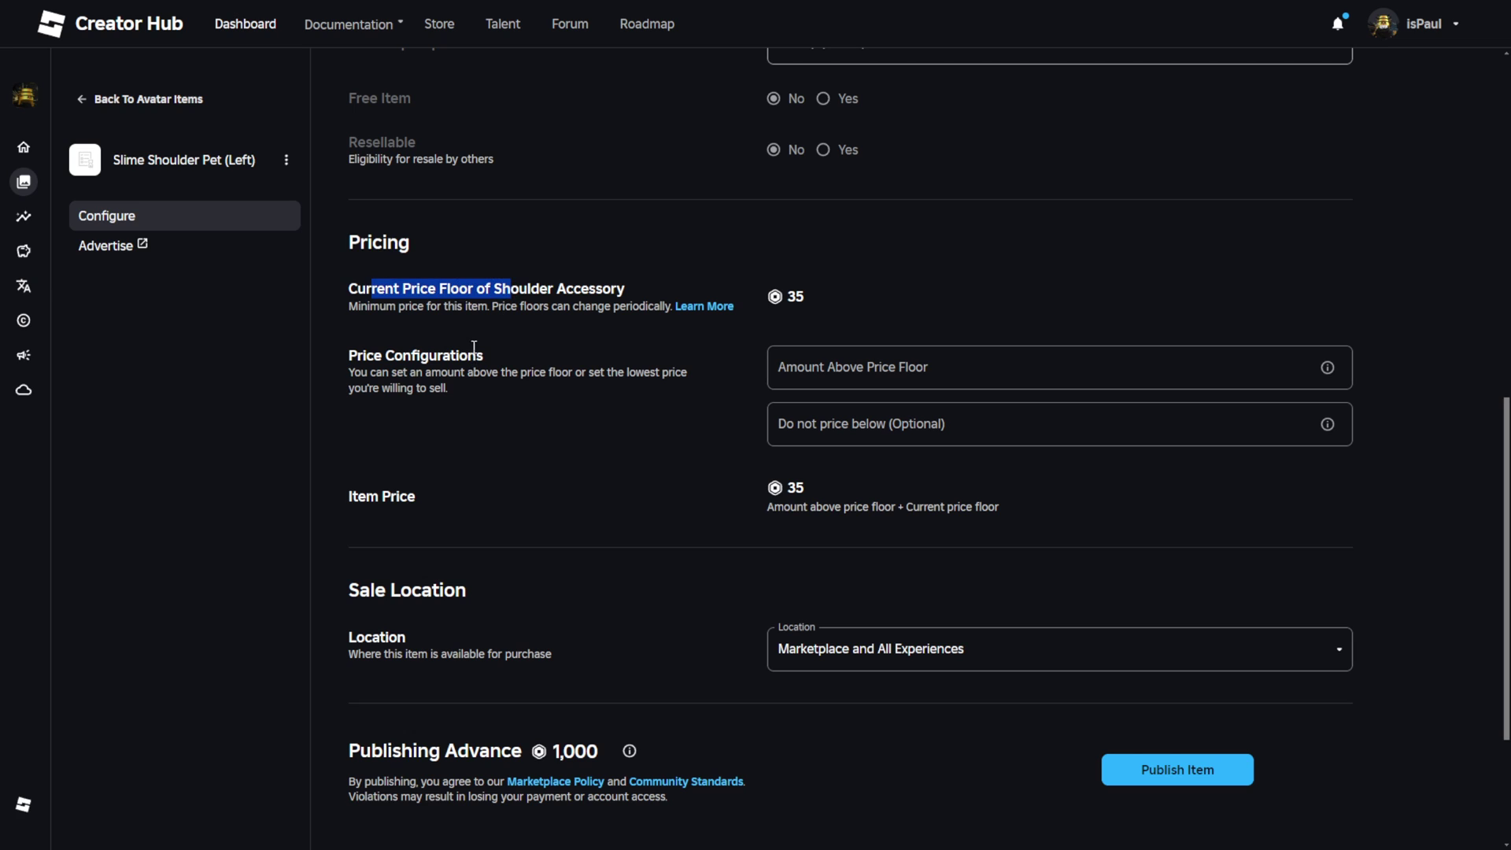
{"action": "left_click", "coordinate": [839, 277]}
{"action": "left_click", "coordinate": [657, 273]}
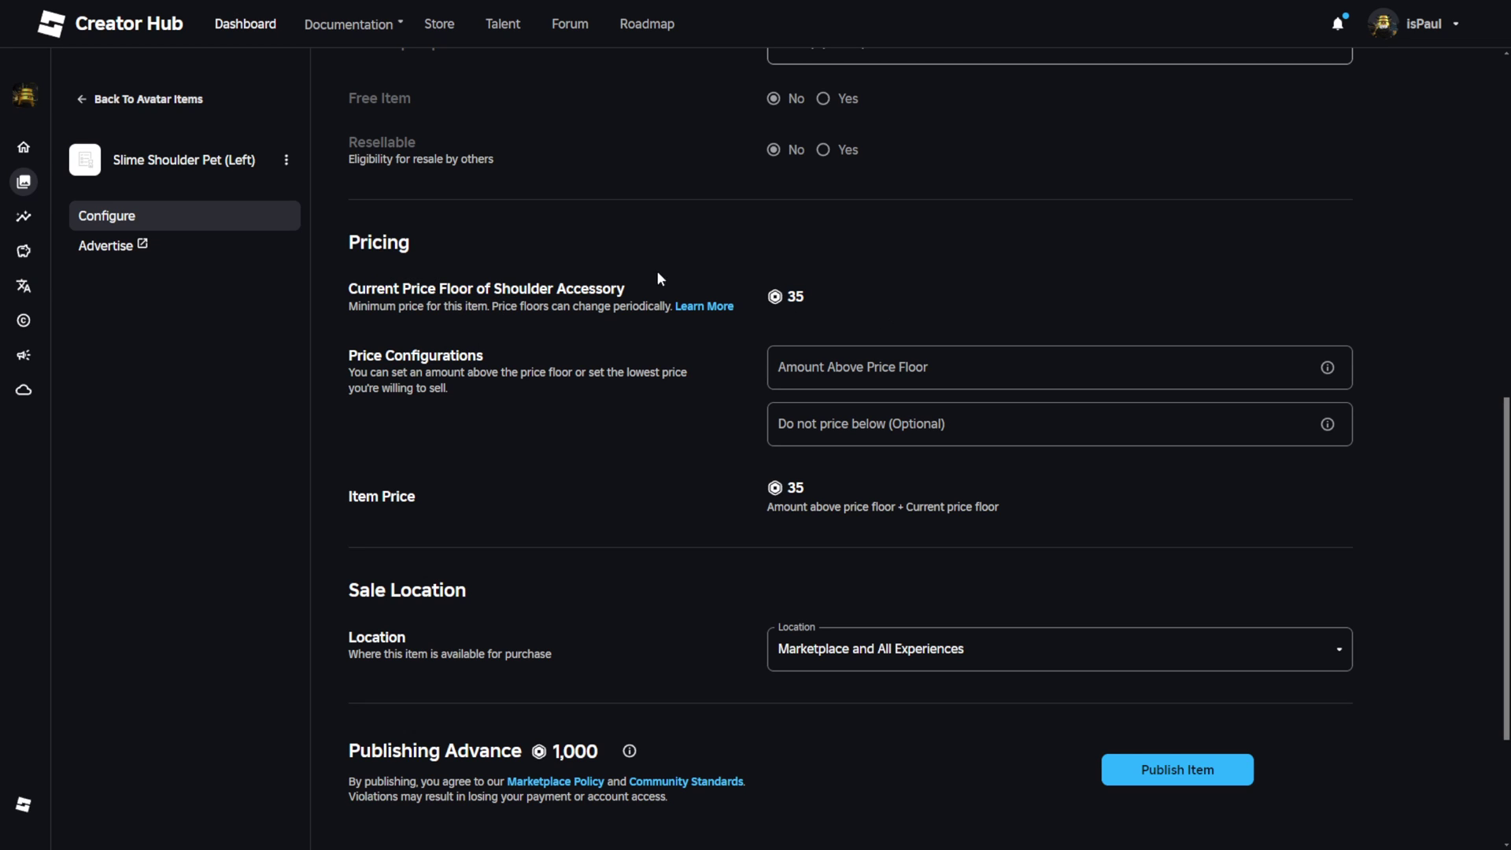
- Set the amount above the price floor to 15 and check how the item price is calculated
{"action": "left_click_drag", "start_coordinate": [438, 359], "coordinate": [385, 360]}
{"action": "left_click", "coordinate": [611, 314]}
{"action": "left_click", "coordinate": [873, 359]}
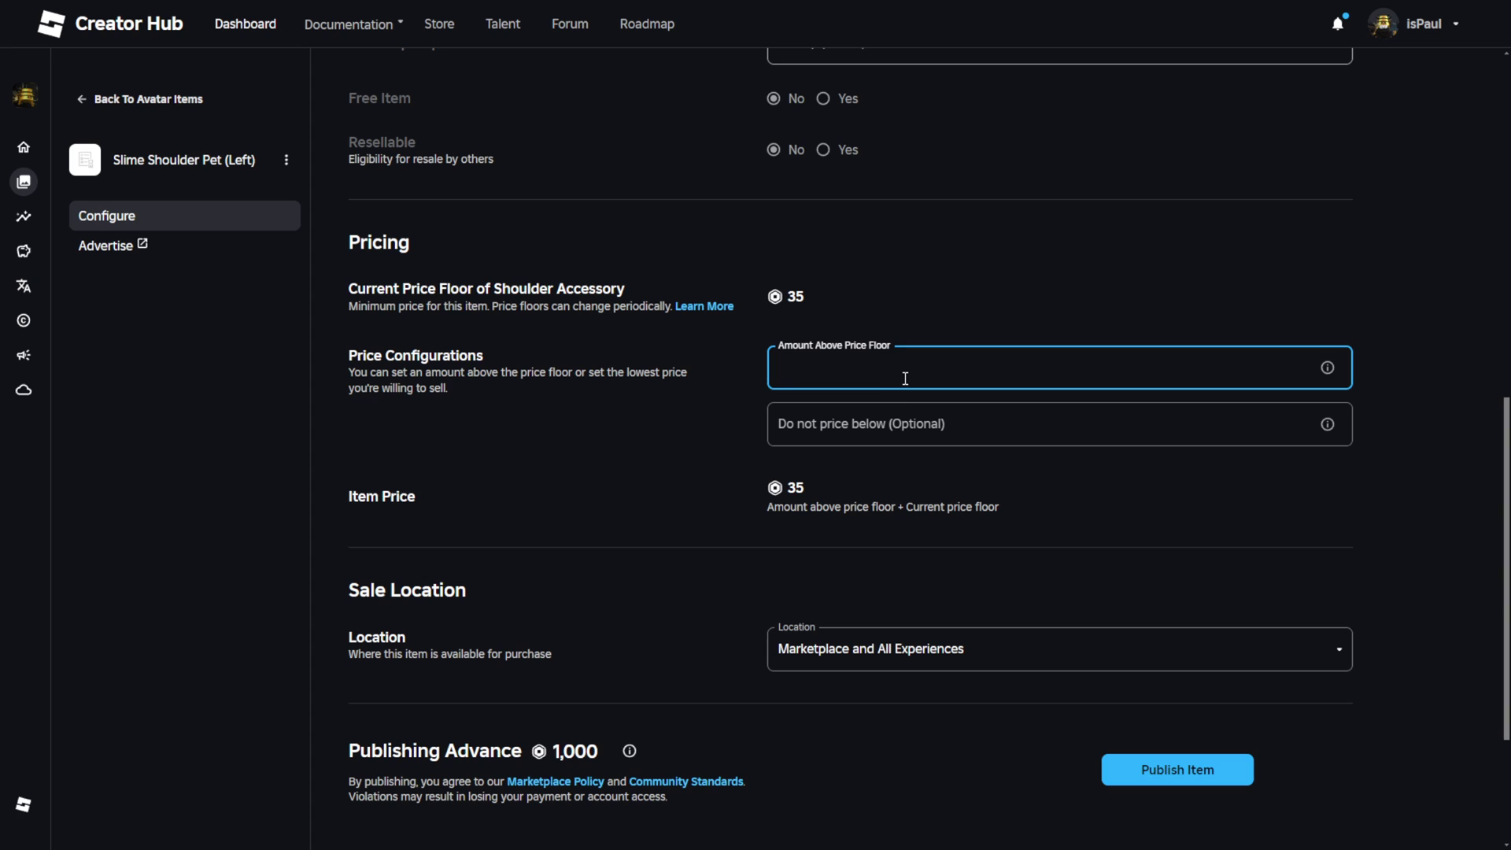
{"action": "type", "text": "15"}
{"action": "left_click", "coordinate": [810, 488]}
{"action": "left_click_drag", "start_coordinate": [821, 486], "coordinate": [790, 490]}
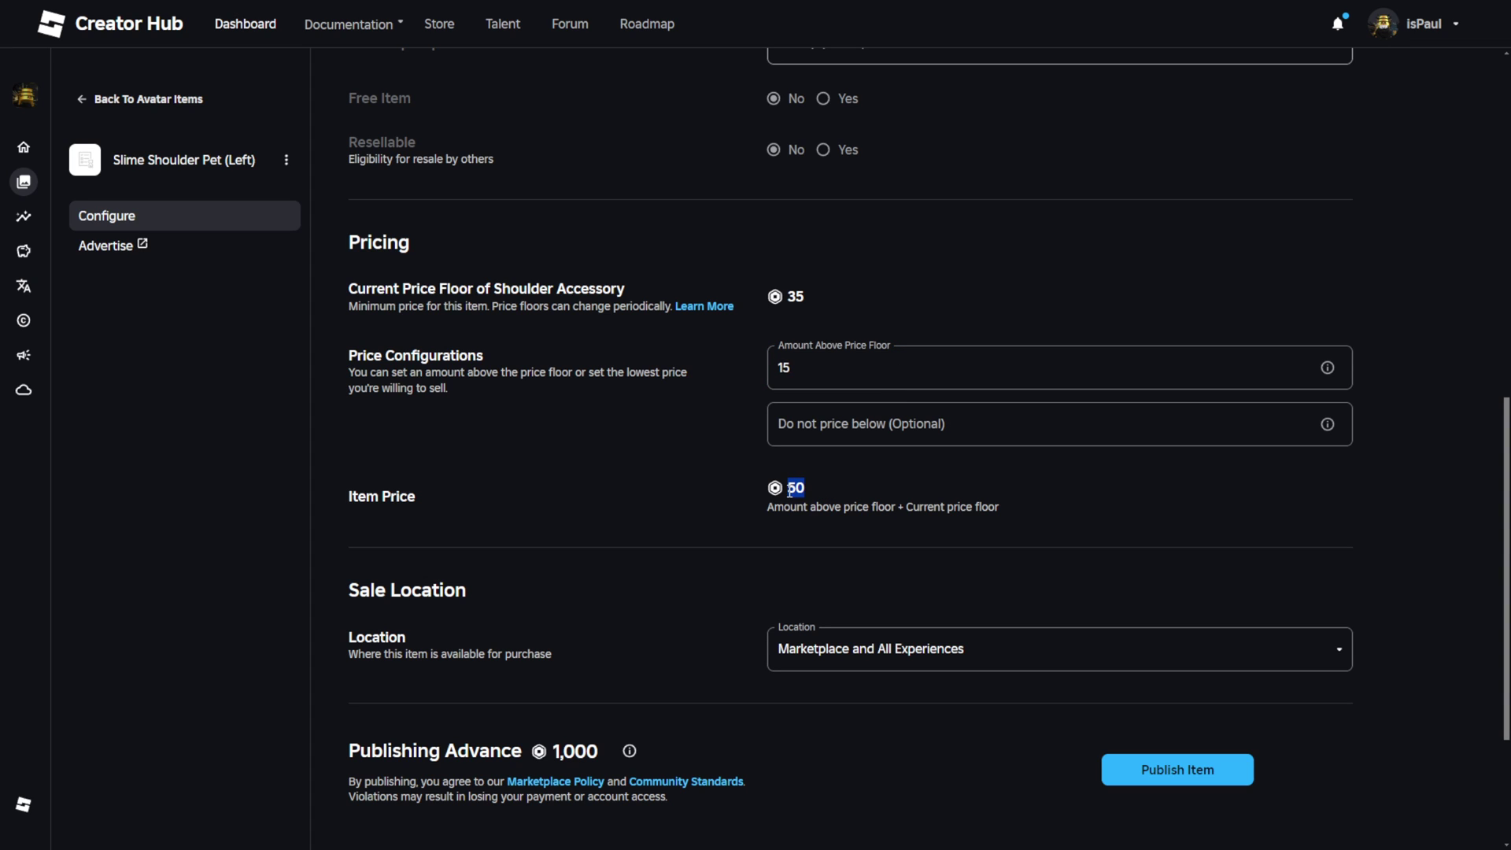
{"action": "left_click_drag", "start_coordinate": [980, 507], "coordinate": [784, 508]}
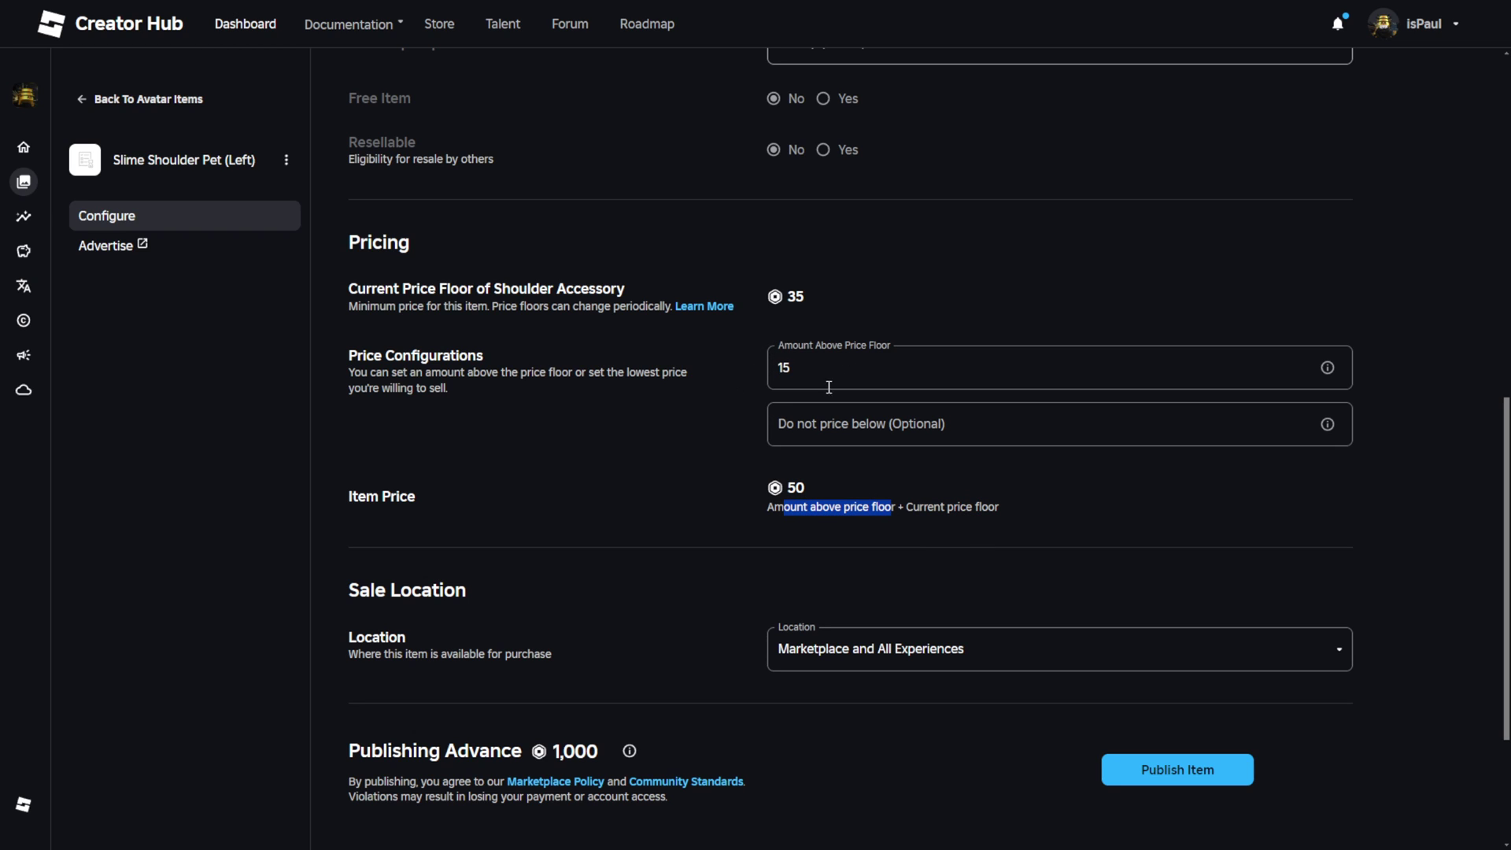
{"action": "left_click", "coordinate": [685, 487]}
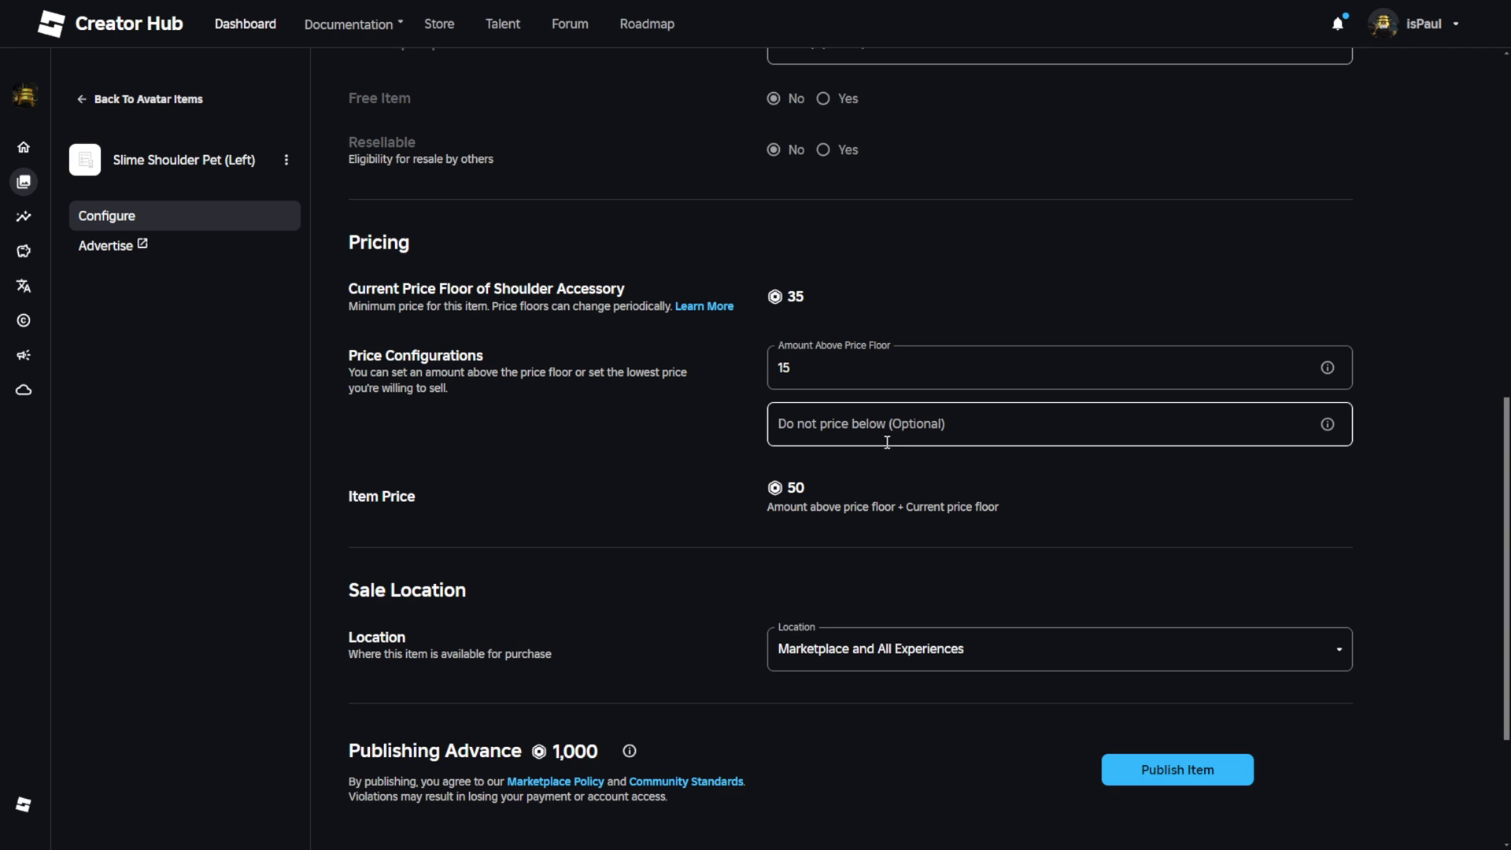
- Review the item type, free-item setting and sale location in the publish confirmation, and pay to publish the slime
{"action": "scroll", "coordinate": [697, 335], "scroll_direction": "down", "scroll_amount": 3}
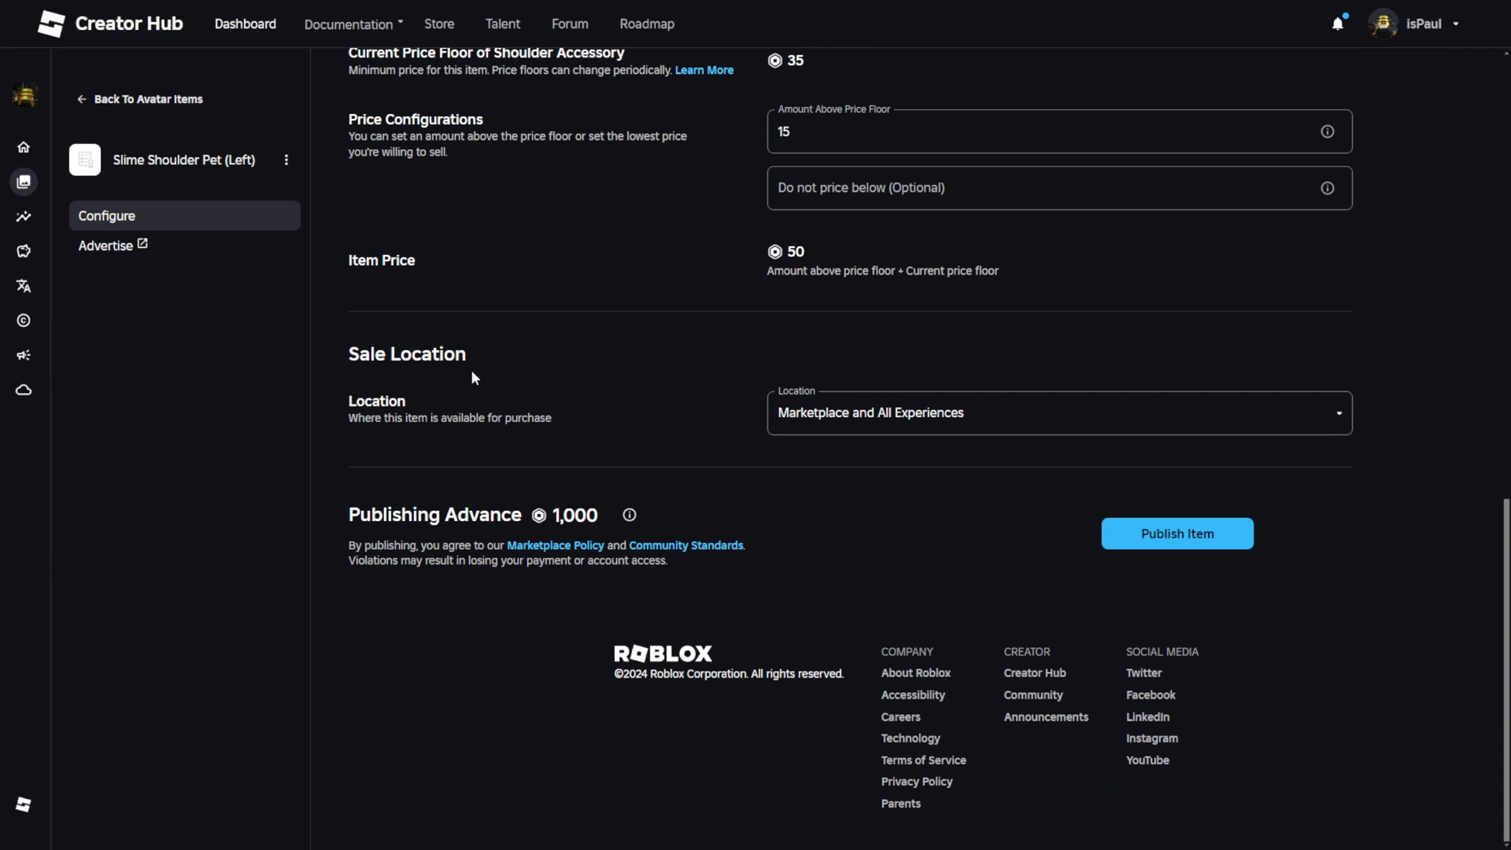
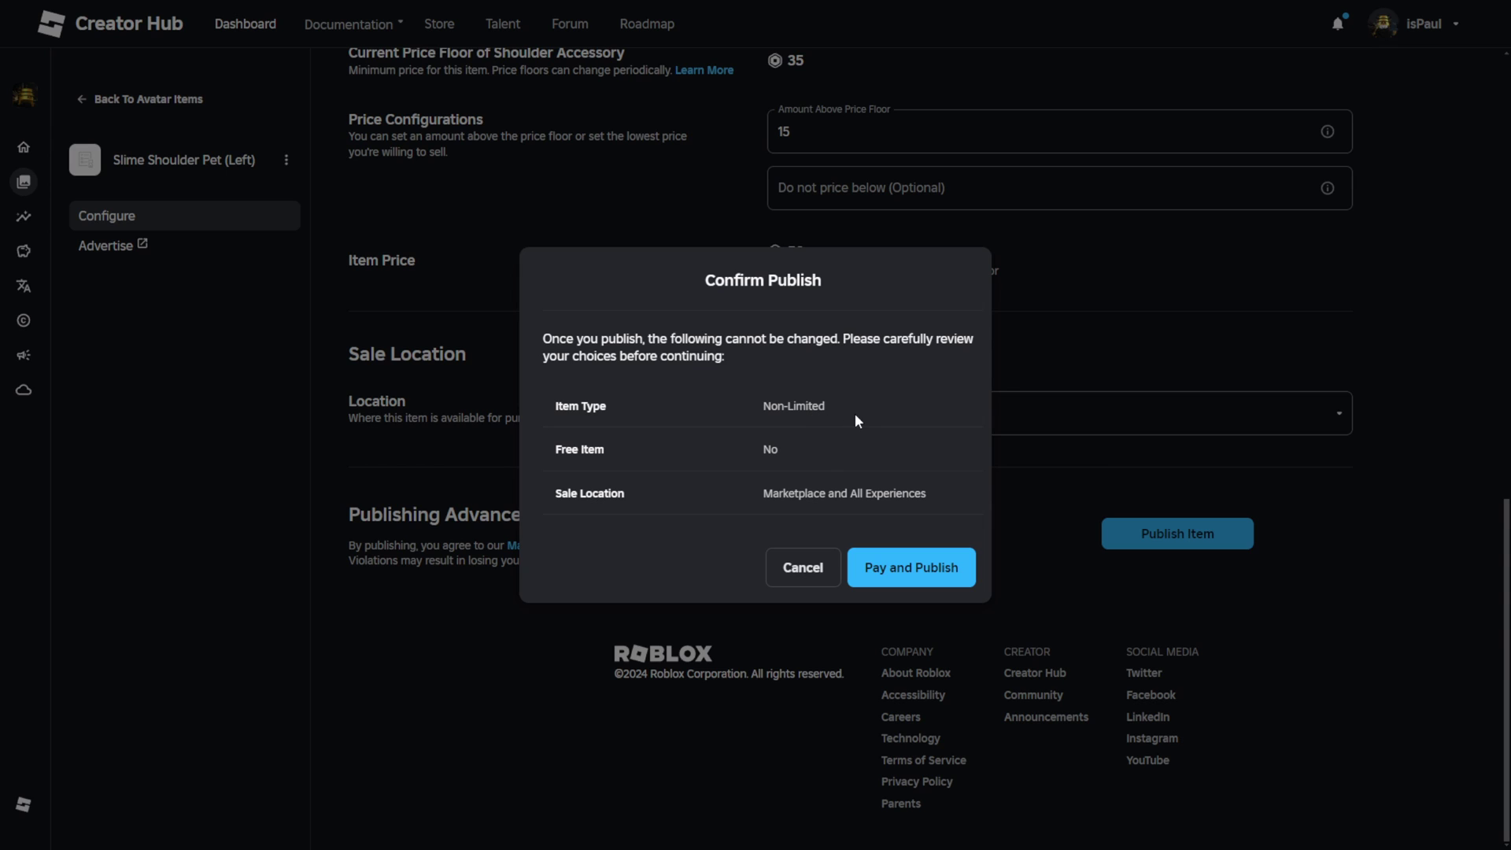
{"action": "left_click_drag", "start_coordinate": [856, 416], "coordinate": [716, 403]}
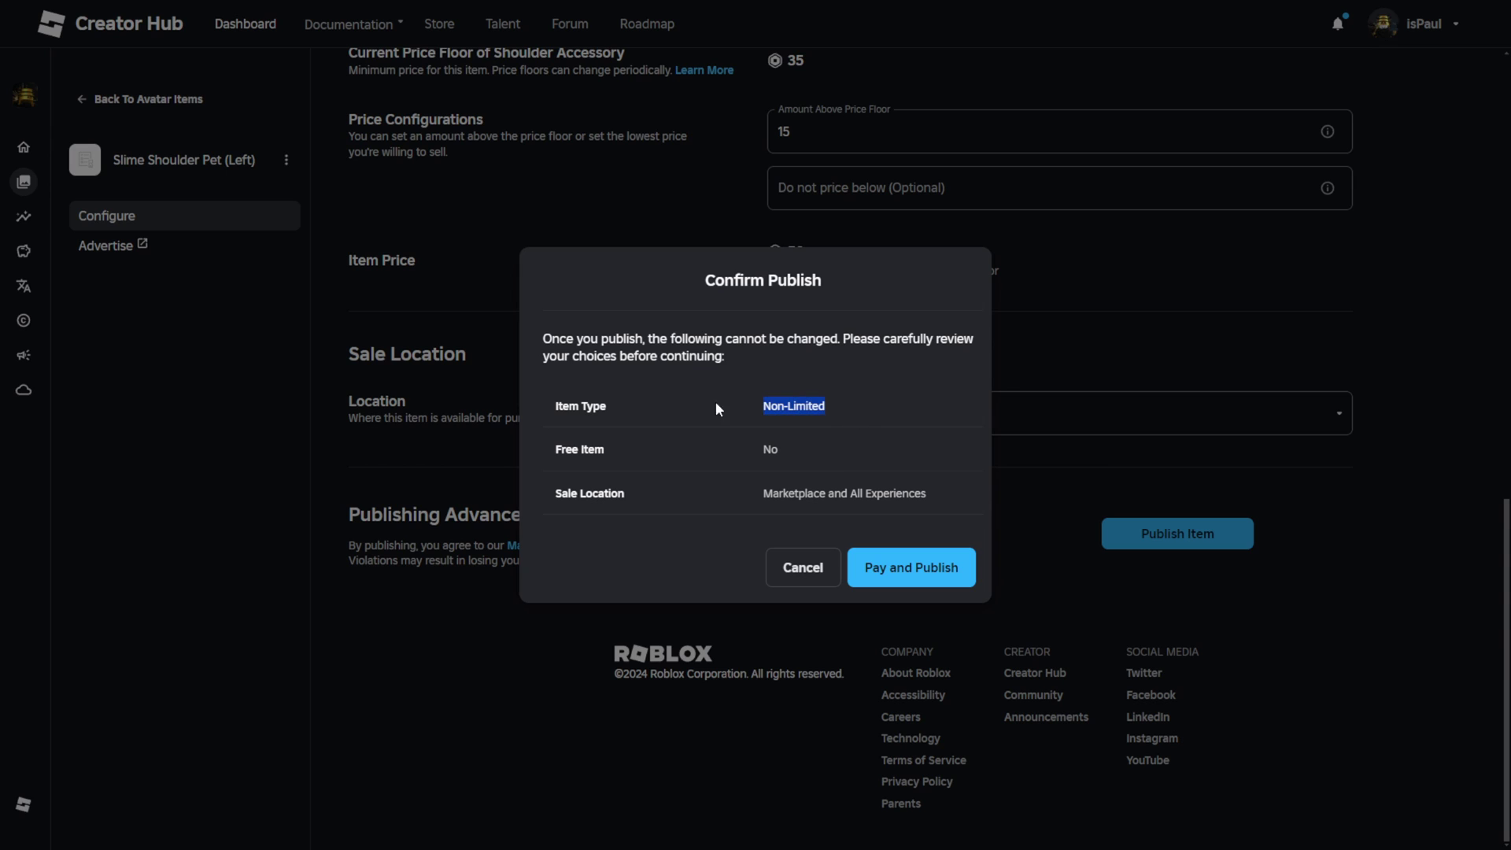
{"action": "left_click", "coordinate": [793, 449]}
{"action": "left_click_drag", "start_coordinate": [930, 496], "coordinate": [727, 491]}
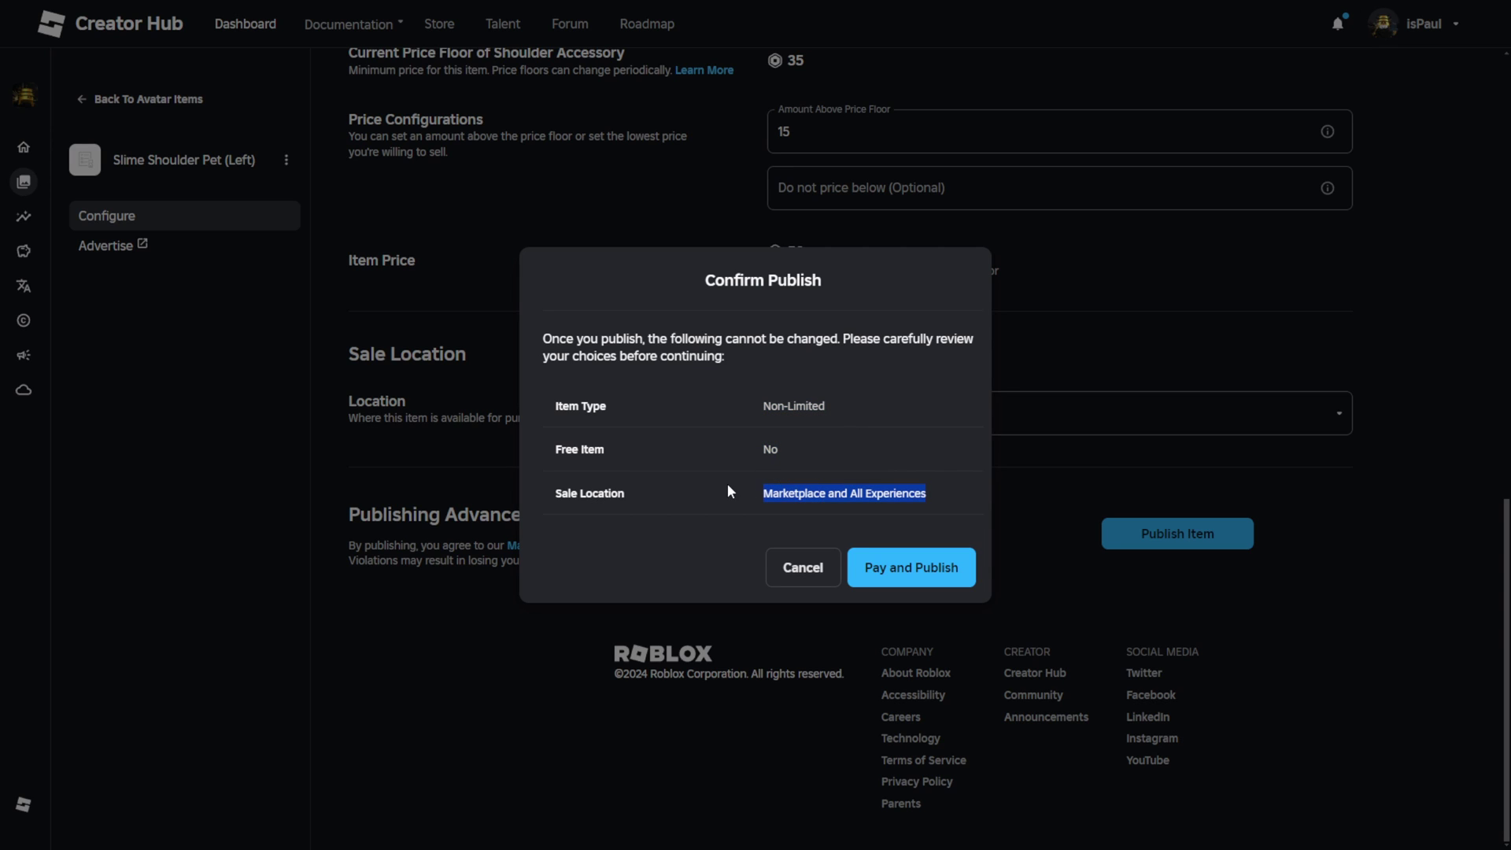
{"action": "left_click", "coordinate": [970, 489]}
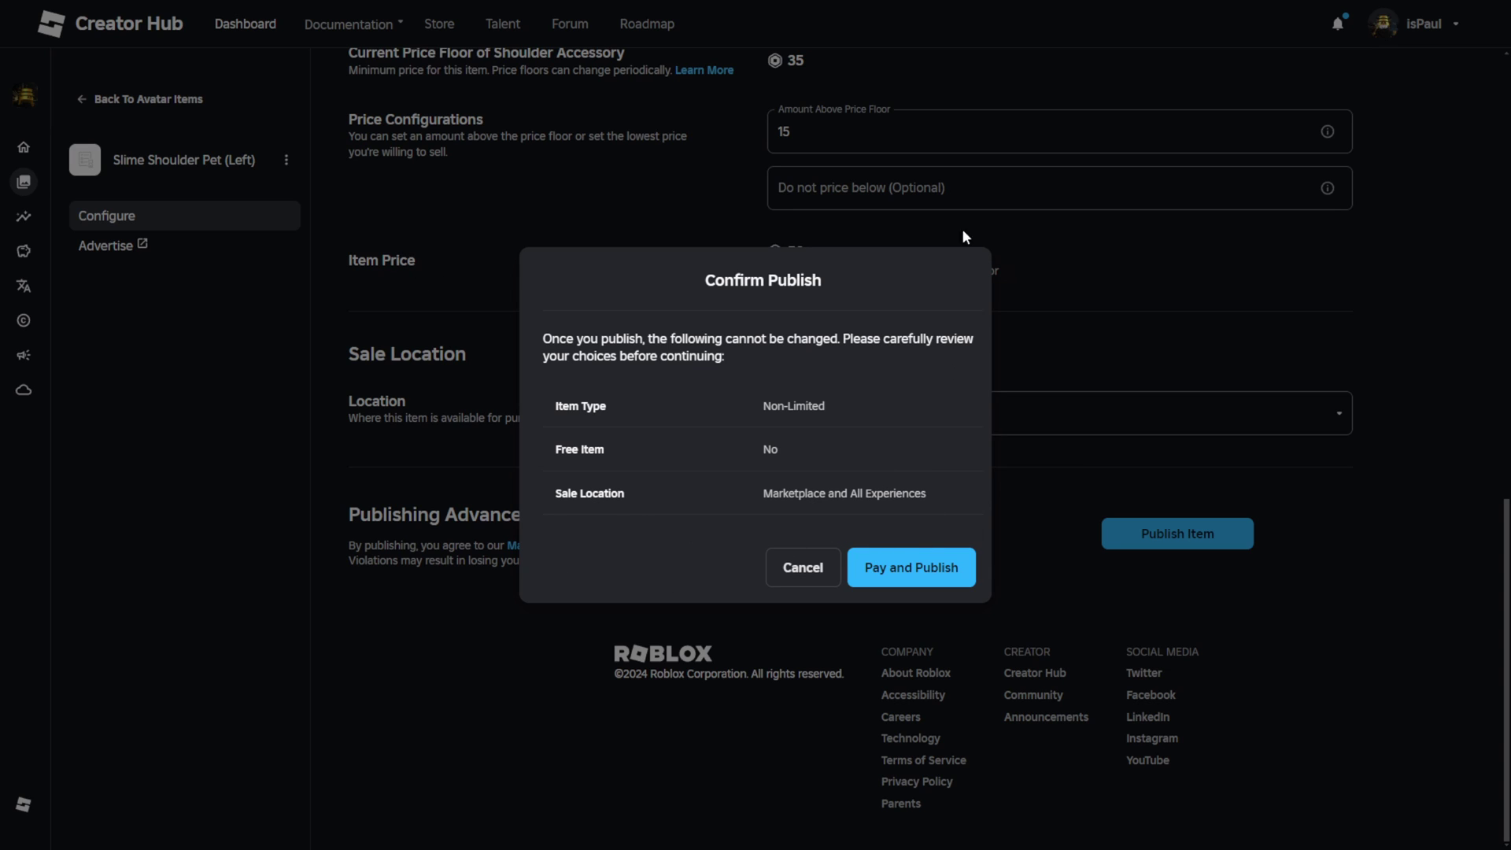
{"action": "left_click", "coordinate": [926, 580]}
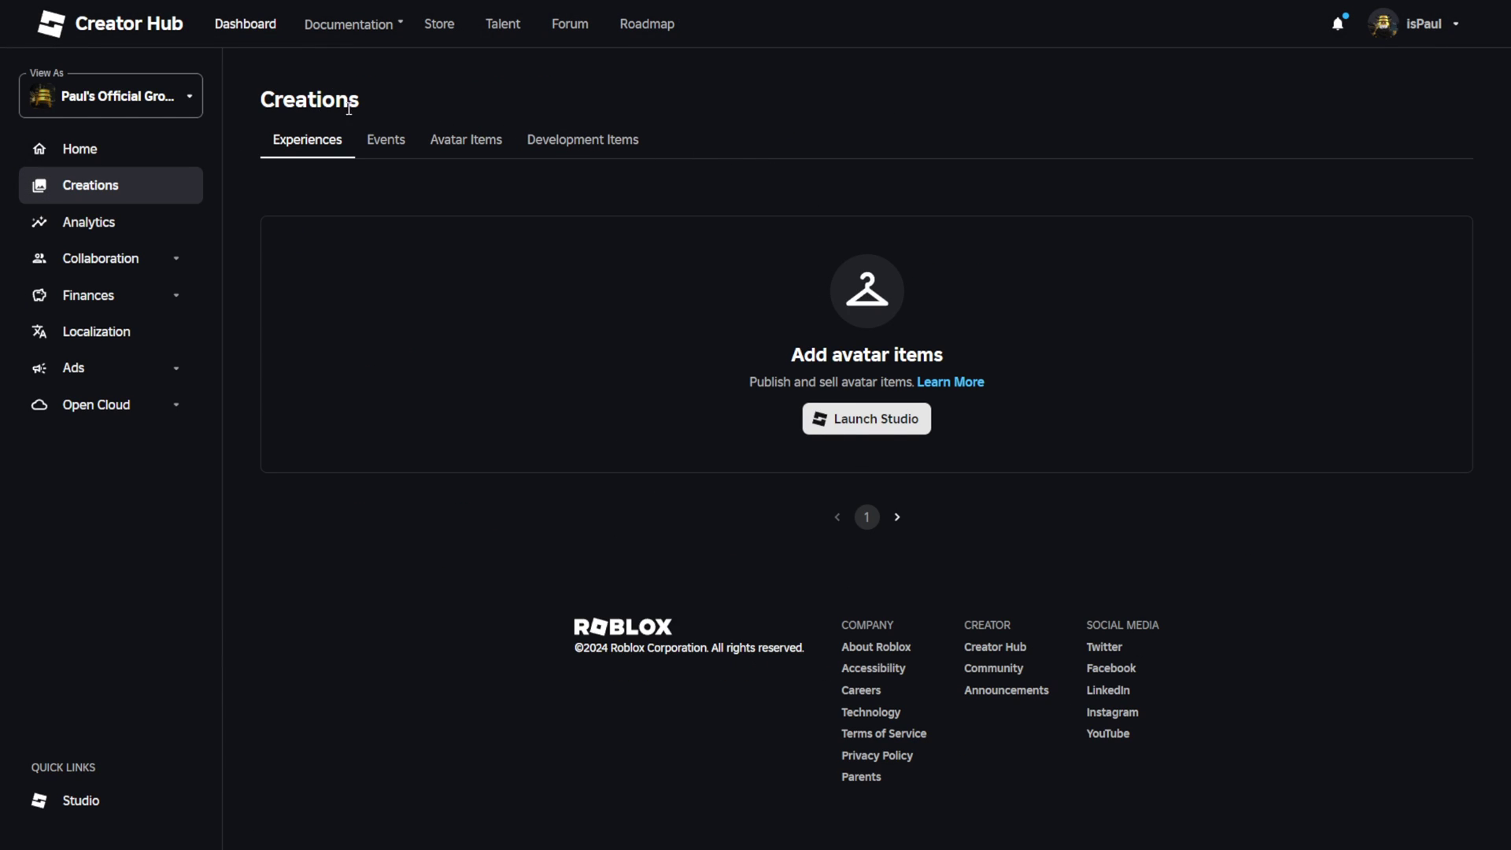
- Filter the group's avatar item creations to Shoulder Accessories
{"action": "left_click", "coordinate": [485, 144]}
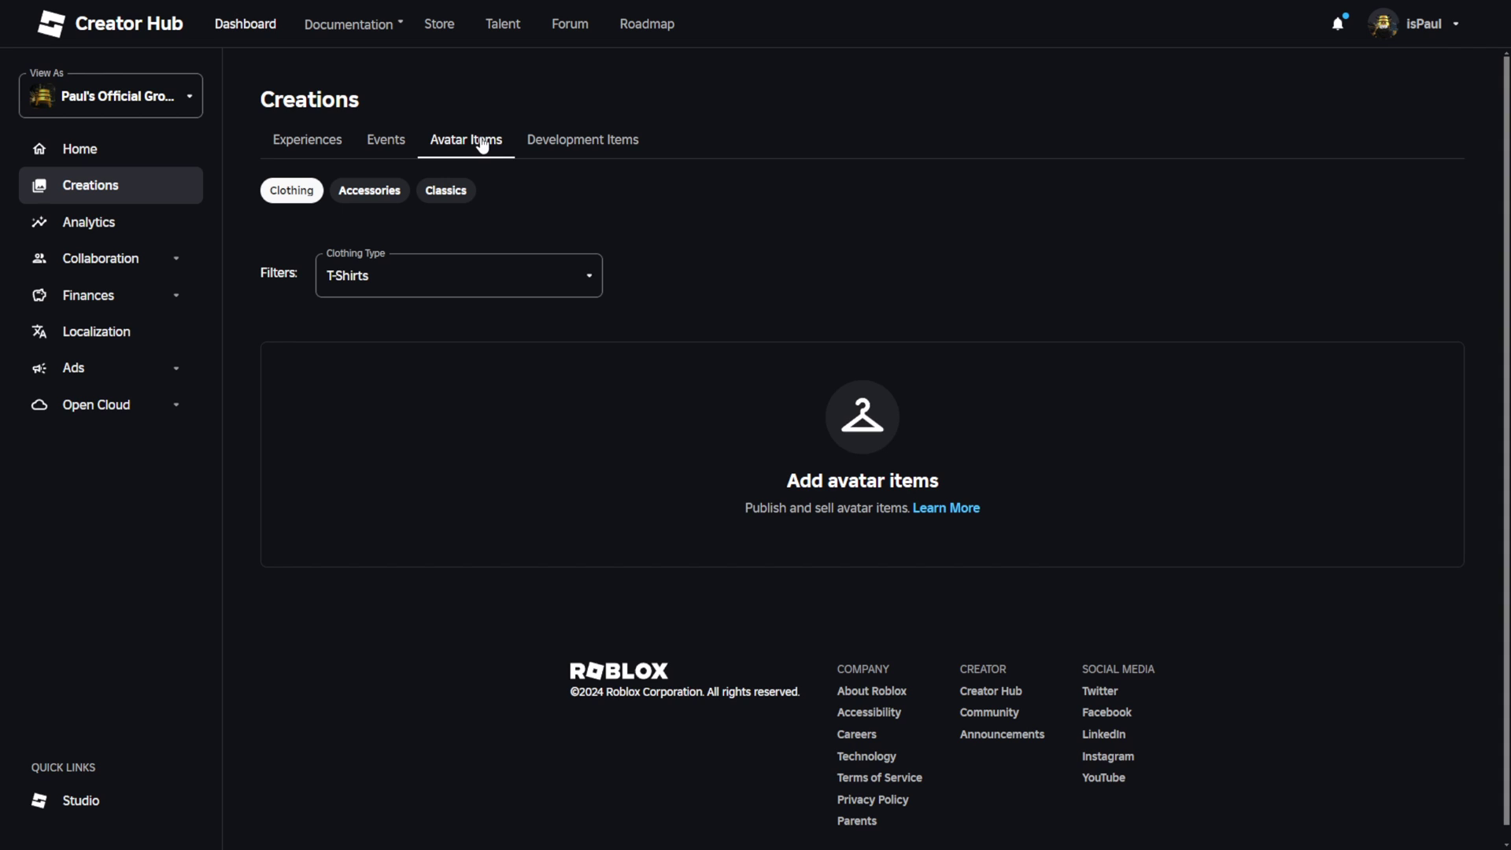
{"action": "left_click", "coordinate": [370, 192]}
{"action": "left_click", "coordinate": [401, 277]}
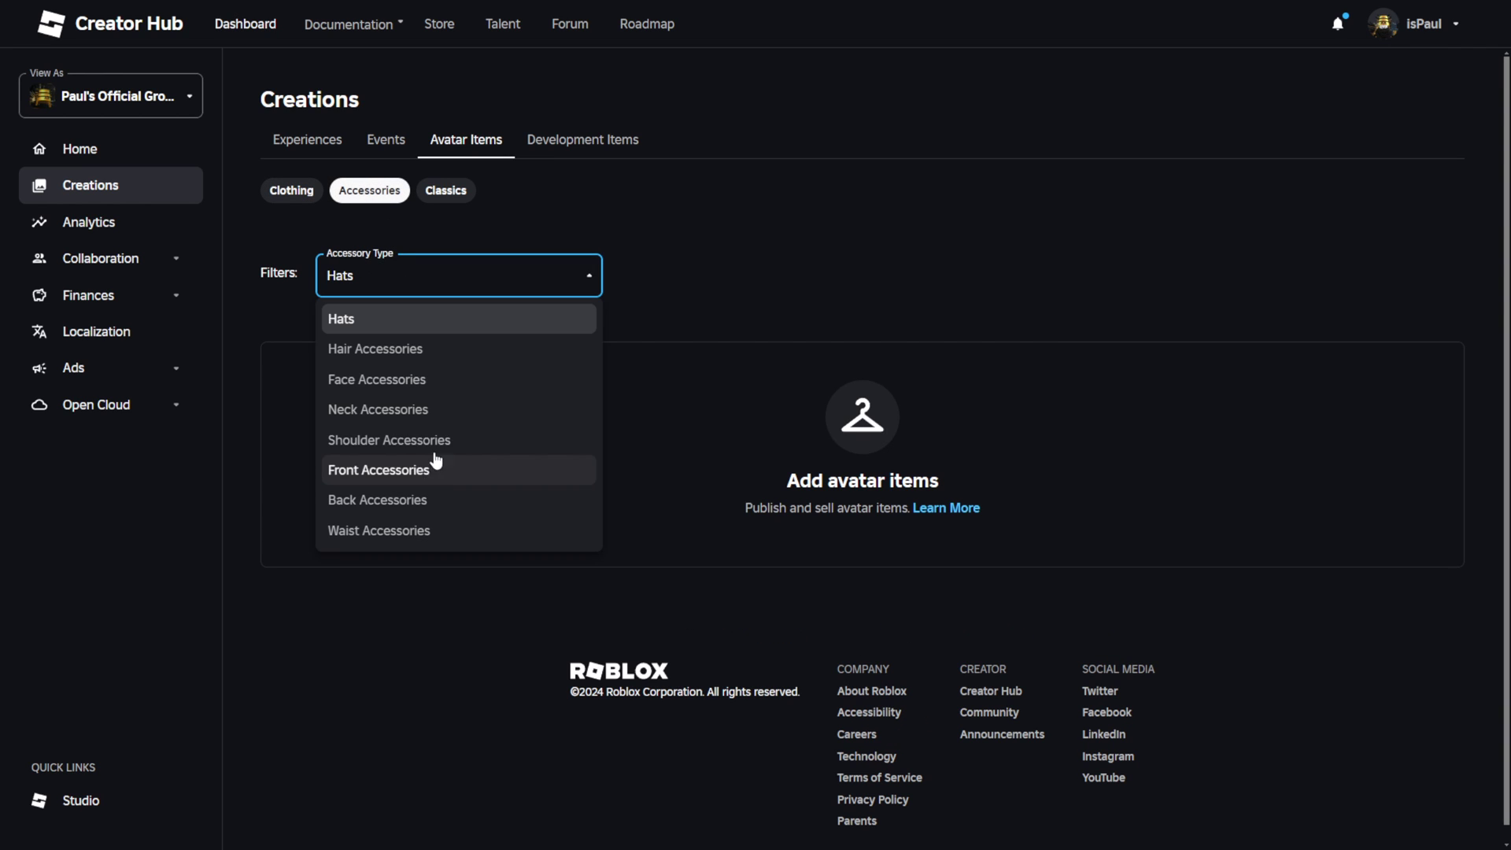
{"action": "left_click", "coordinate": [475, 441]}
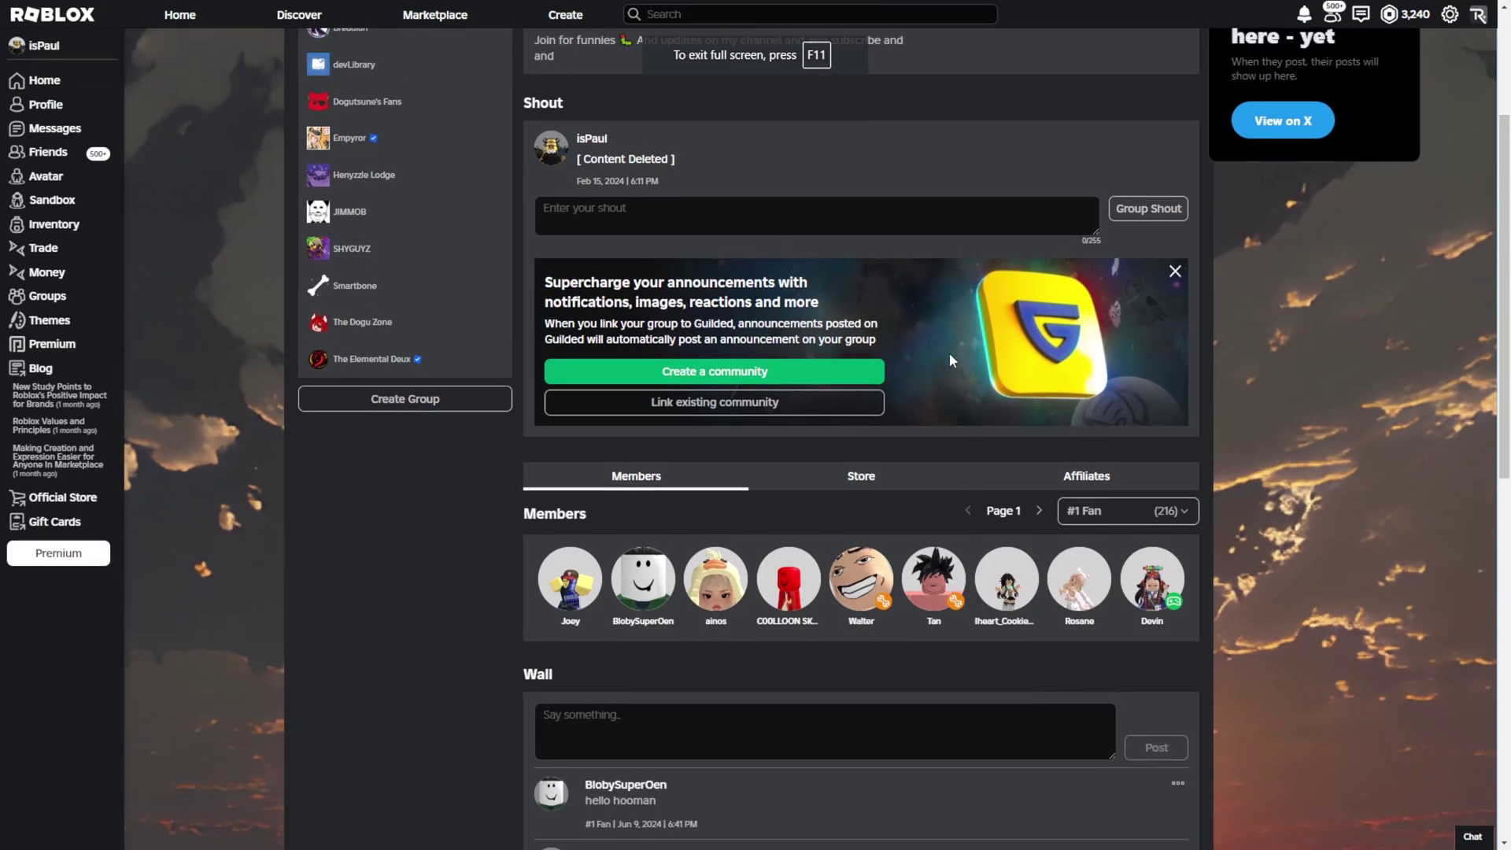
- Open Slime Shoulder Pet (Left) from the group's store on the Roblox site, view its 3D try-on preview, and look over the group page
{"action": "scroll", "coordinate": [949, 353], "scroll_direction": "down", "scroll_amount": 1}
{"action": "left_click", "coordinate": [861, 401]}
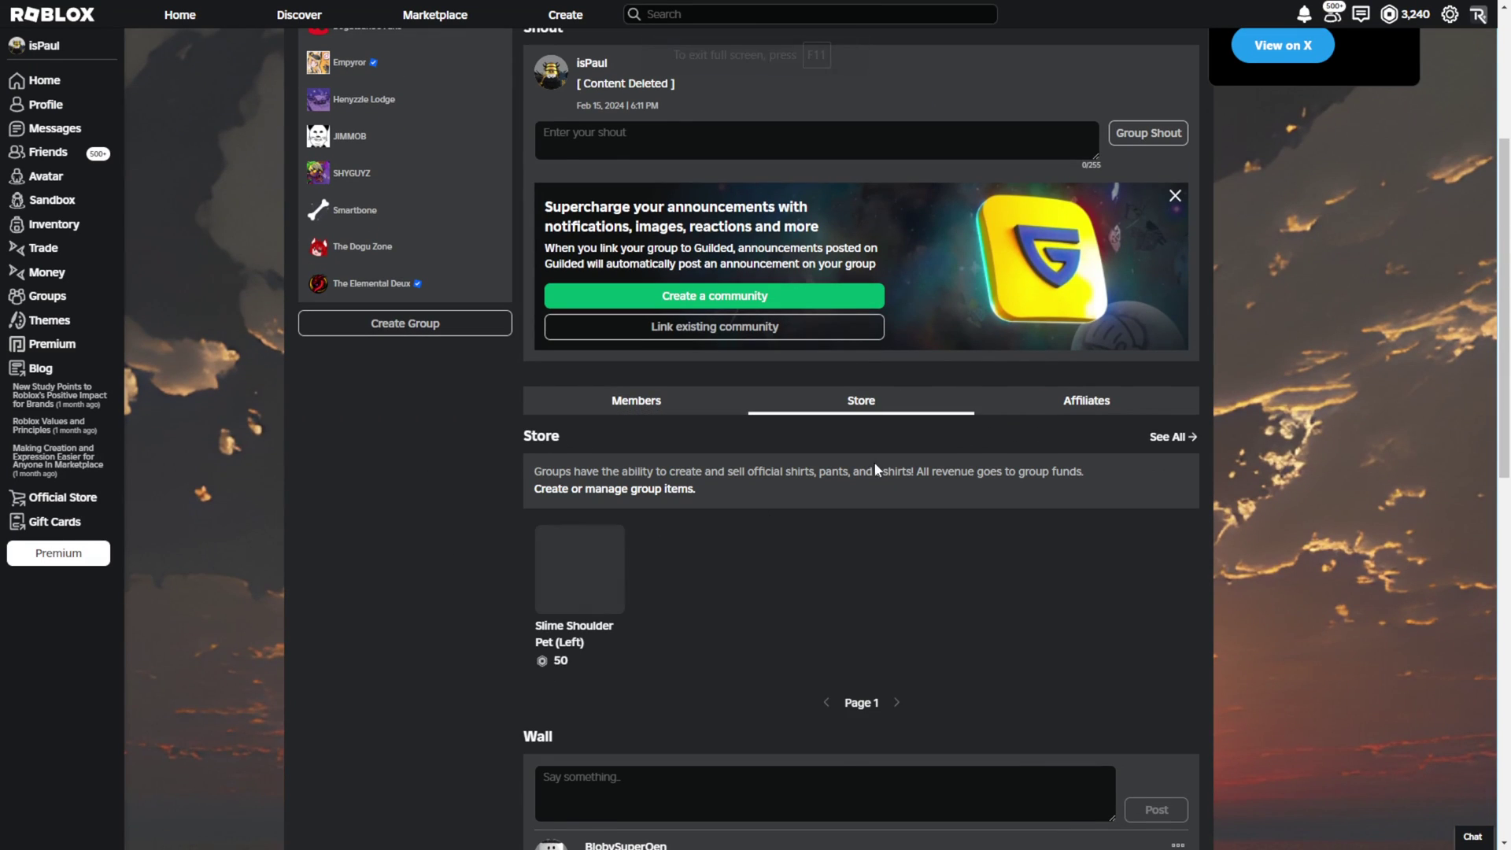
{"action": "left_click", "coordinate": [582, 638]}
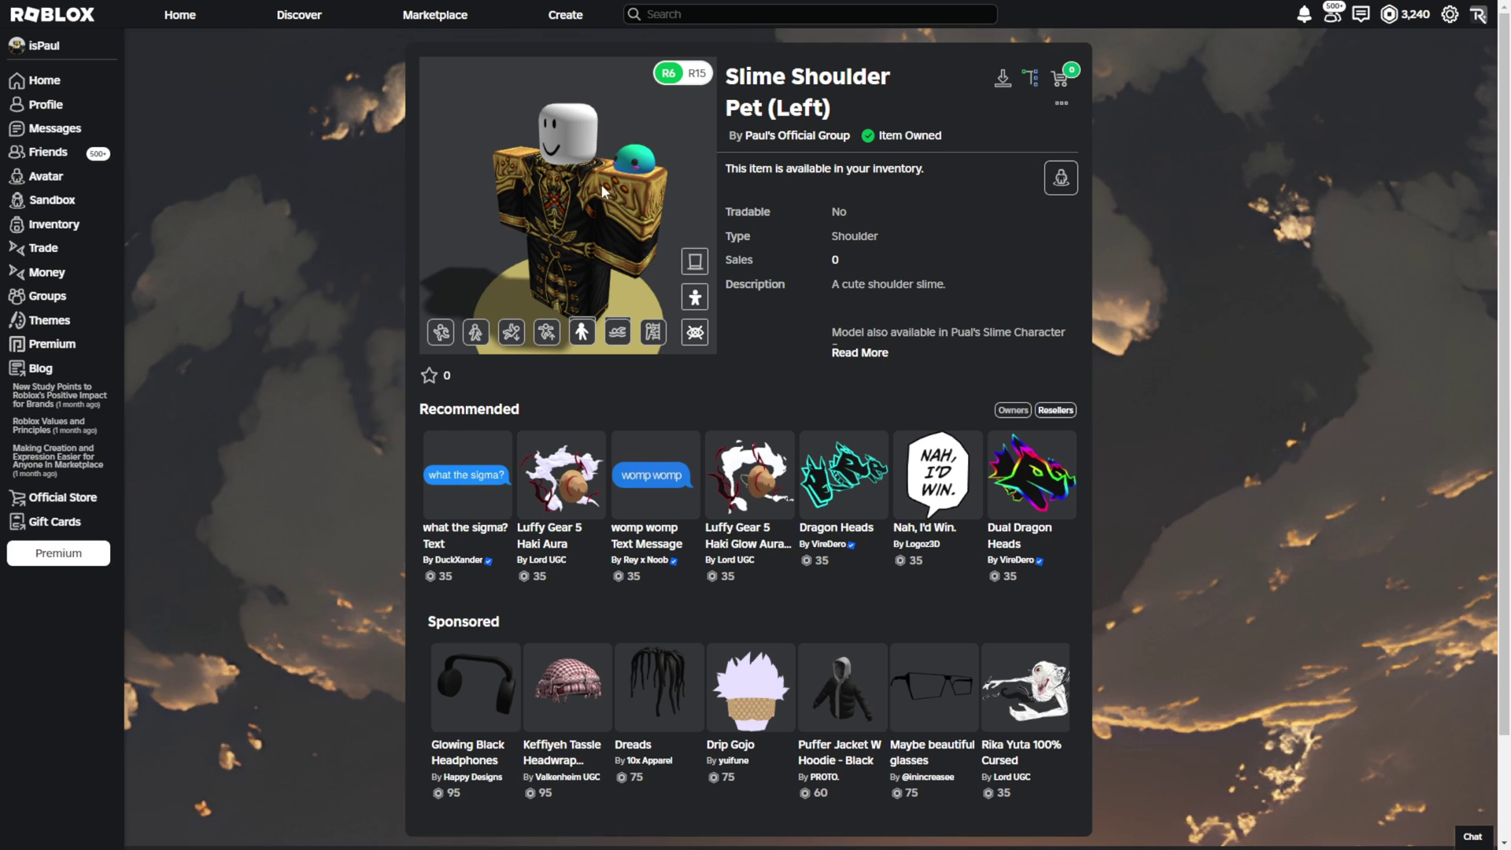
{"action": "left_click_drag", "start_coordinate": [606, 200], "coordinate": [649, 202]}
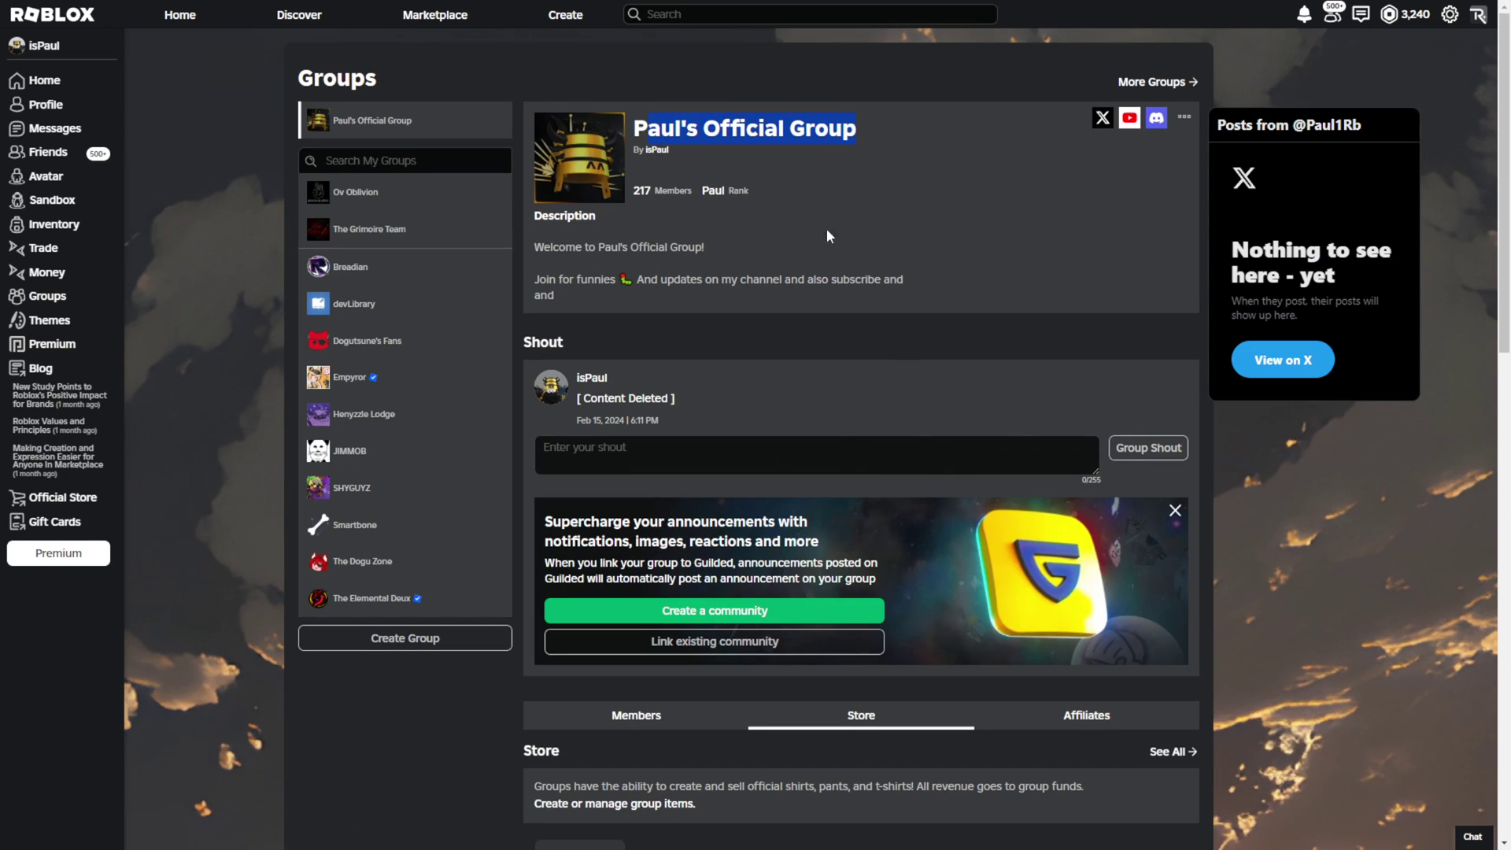
{"action": "scroll", "coordinate": [837, 316], "scroll_direction": "down", "scroll_amount": 1}
{"action": "scroll", "coordinate": [834, 266], "scroll_direction": "down", "scroll_amount": 5}
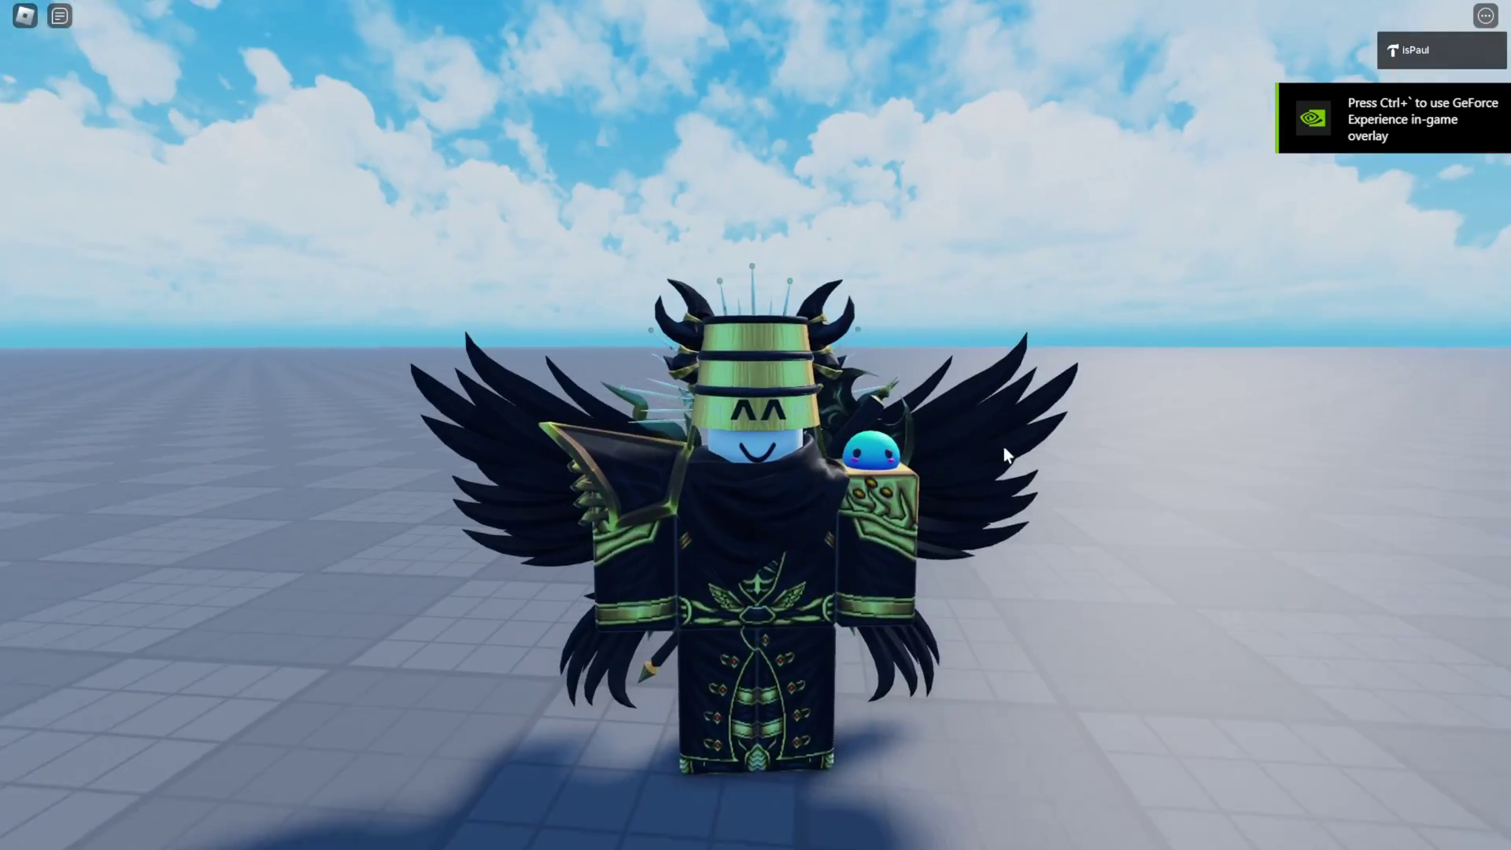
- Walk the avatar around in a Roblox experience and inspect the worn shoulder slime from the front, back and side
{"action": "right_click_drag", "start_coordinate": [1003, 457], "coordinate": [1003, 456]}
{"action": "scroll", "coordinate": [1004, 456], "scroll_direction": "down", "scroll_amount": 2}
{"action": "key", "text": "s"}
{"action": "scroll", "coordinate": [902, 483], "scroll_direction": "up", "scroll_amount": 2}
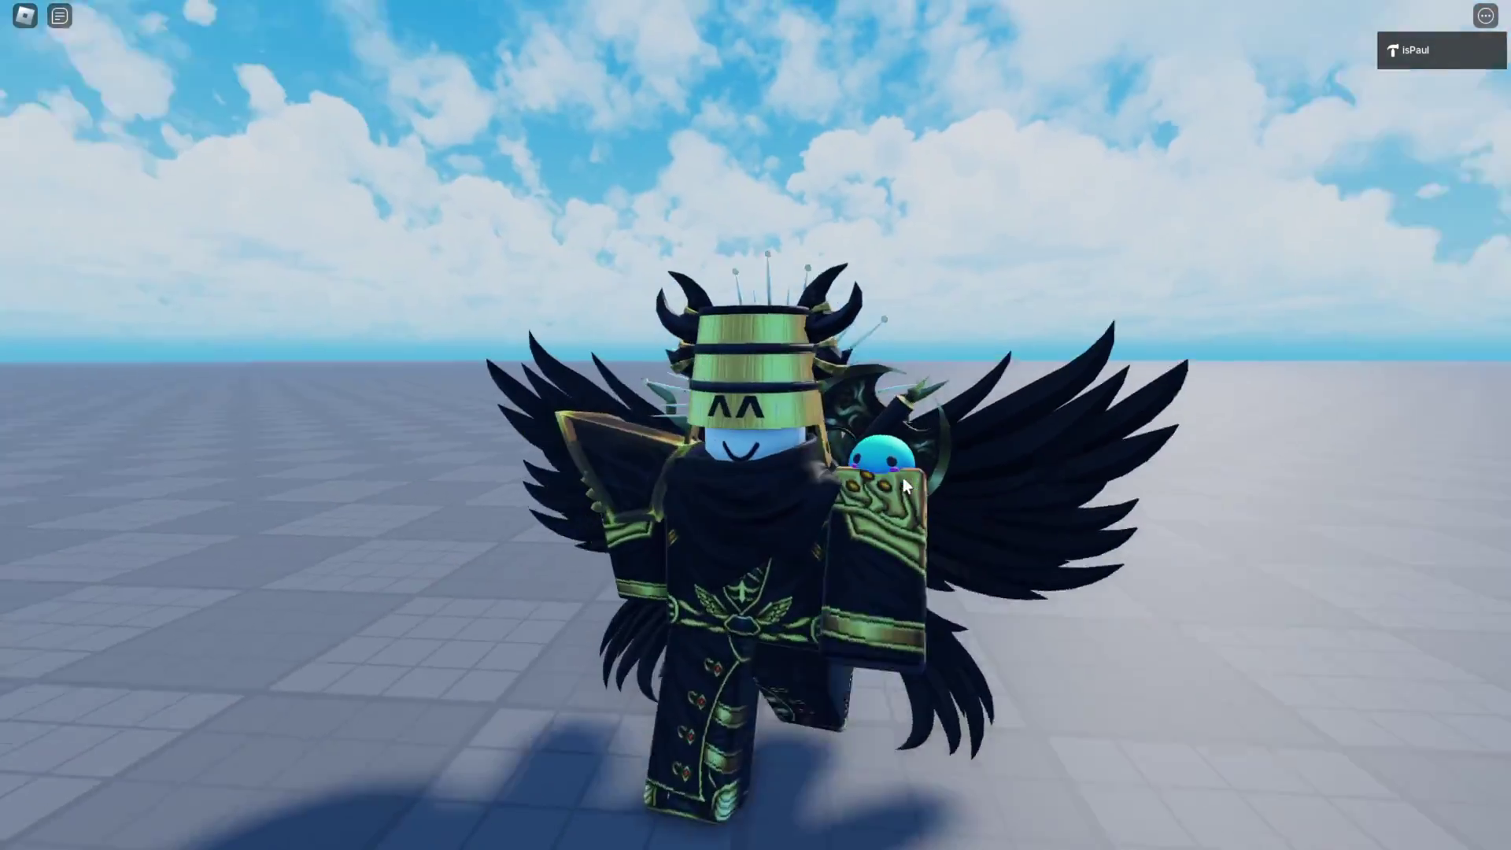
{"action": "scroll", "coordinate": [938, 467], "scroll_direction": "down", "scroll_amount": 3}
{"action": "key", "text": "s"}
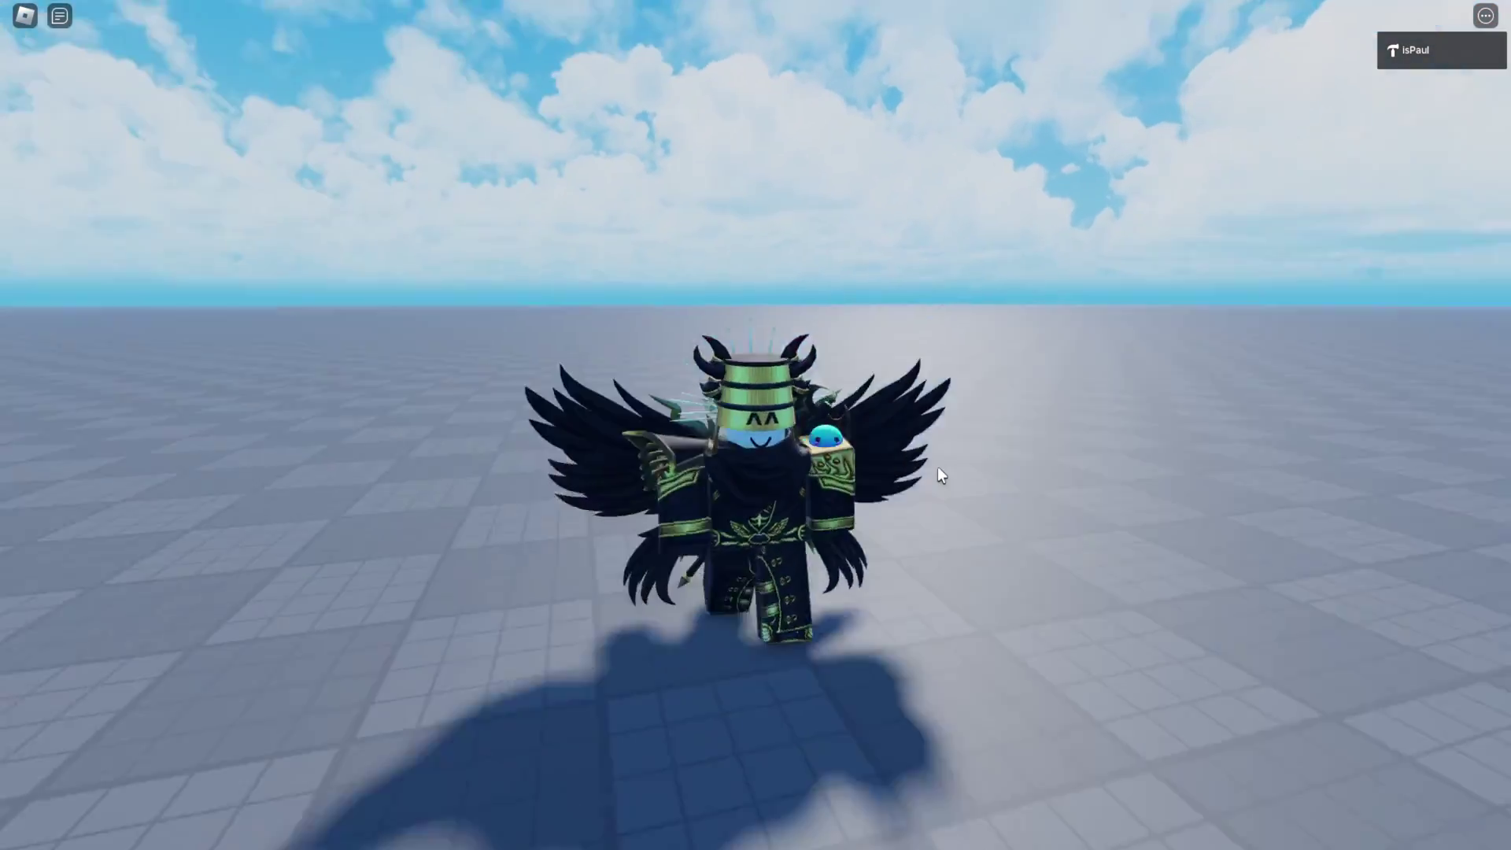
{"action": "scroll", "coordinate": [939, 468], "scroll_direction": "down", "scroll_amount": 2}
{"action": "key", "text": "w"}
{"action": "scroll", "coordinate": [978, 451], "scroll_direction": "up", "scroll_amount": 4}
{"action": "key", "text": "s"}
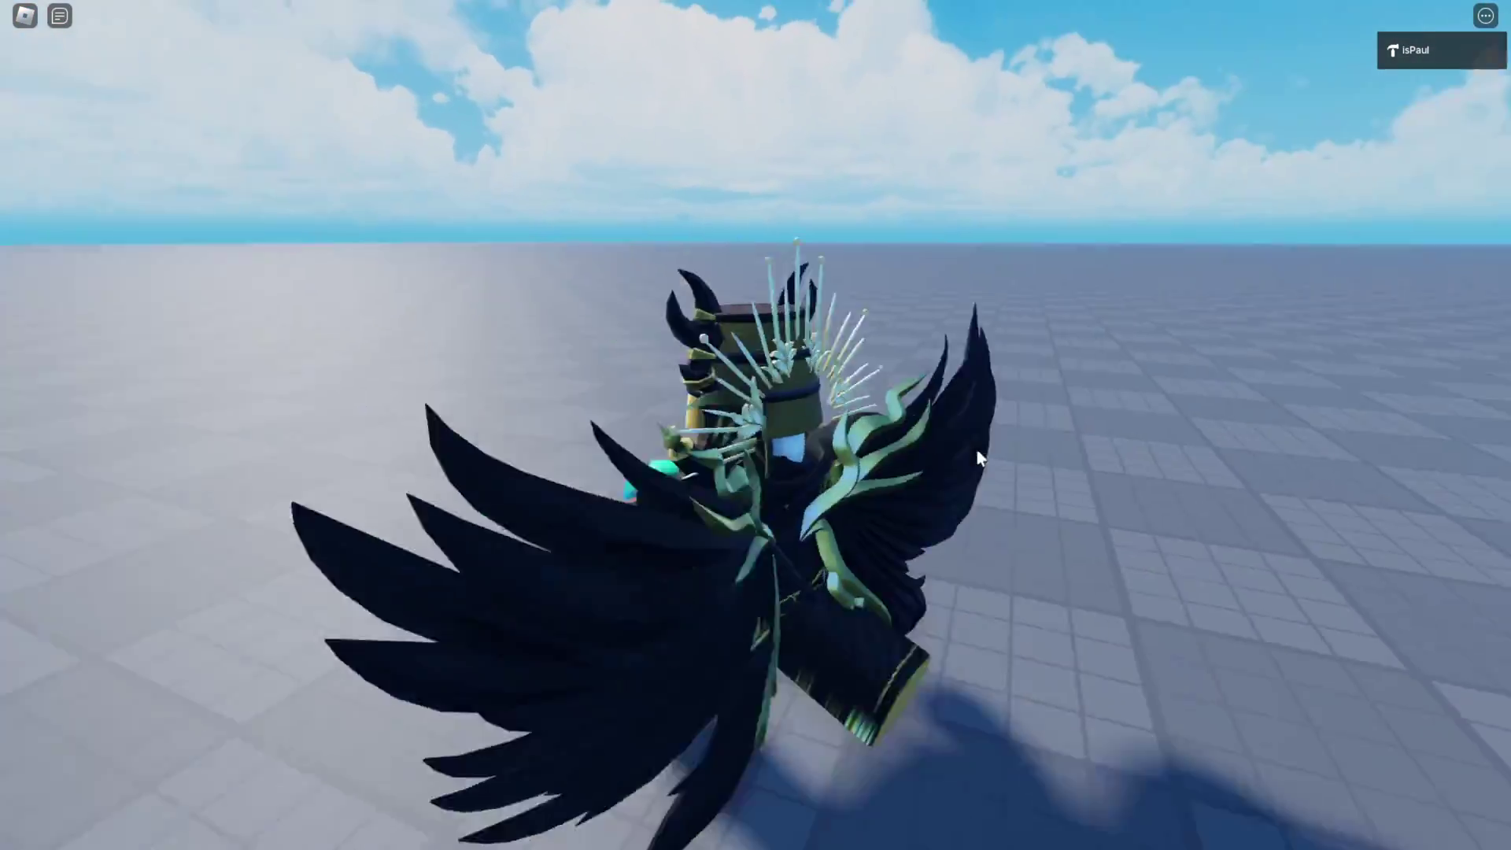
{"action": "key", "text": "s"}
{"action": "scroll", "coordinate": [978, 451], "scroll_direction": "down", "scroll_amount": 2}
{"action": "key", "text": "d"}
{"action": "key", "text": "s"}
{"action": "key", "text": "a"}
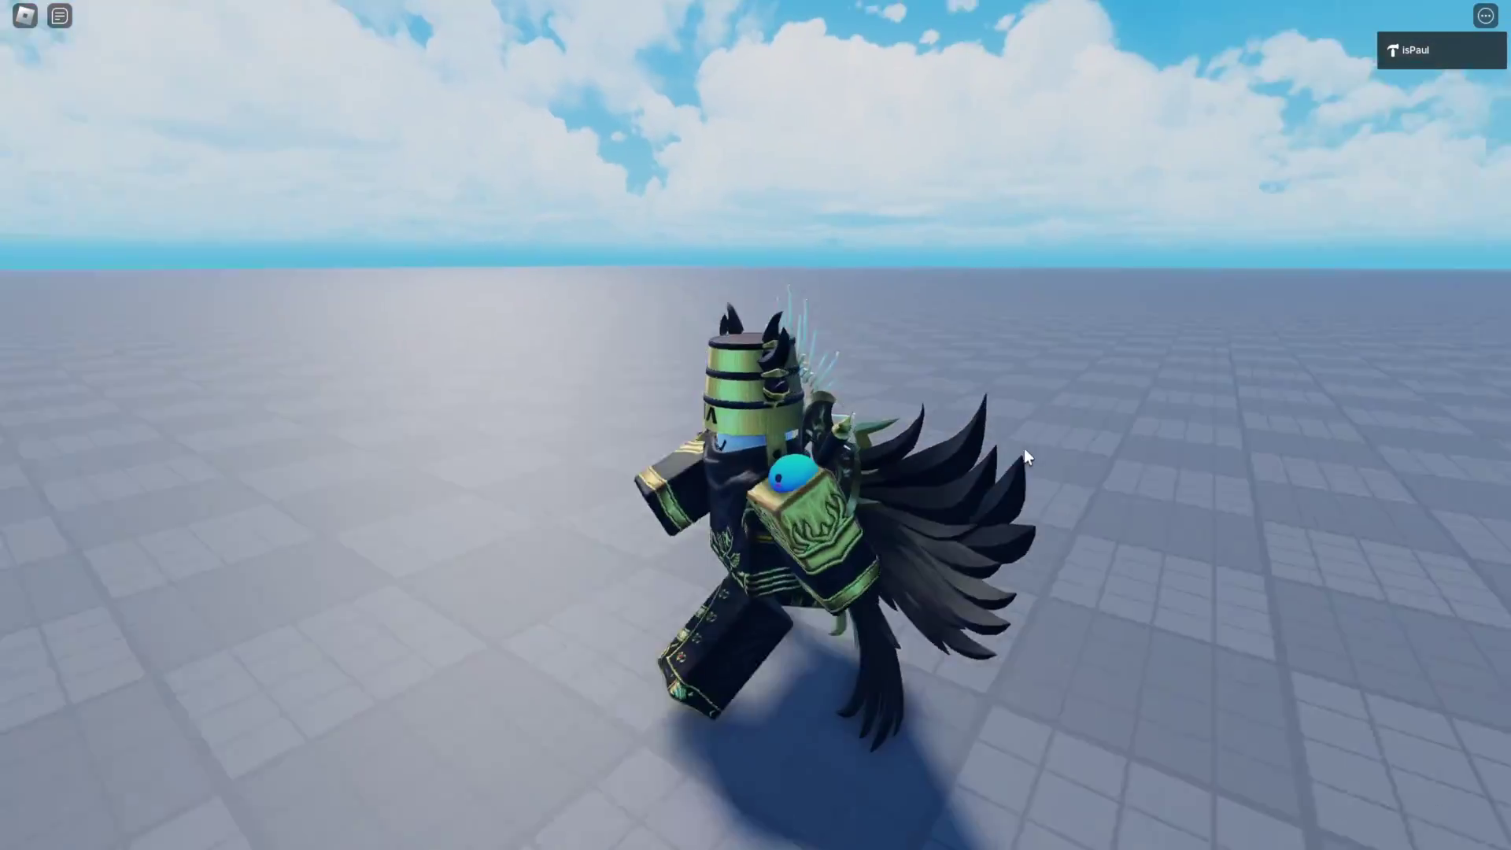